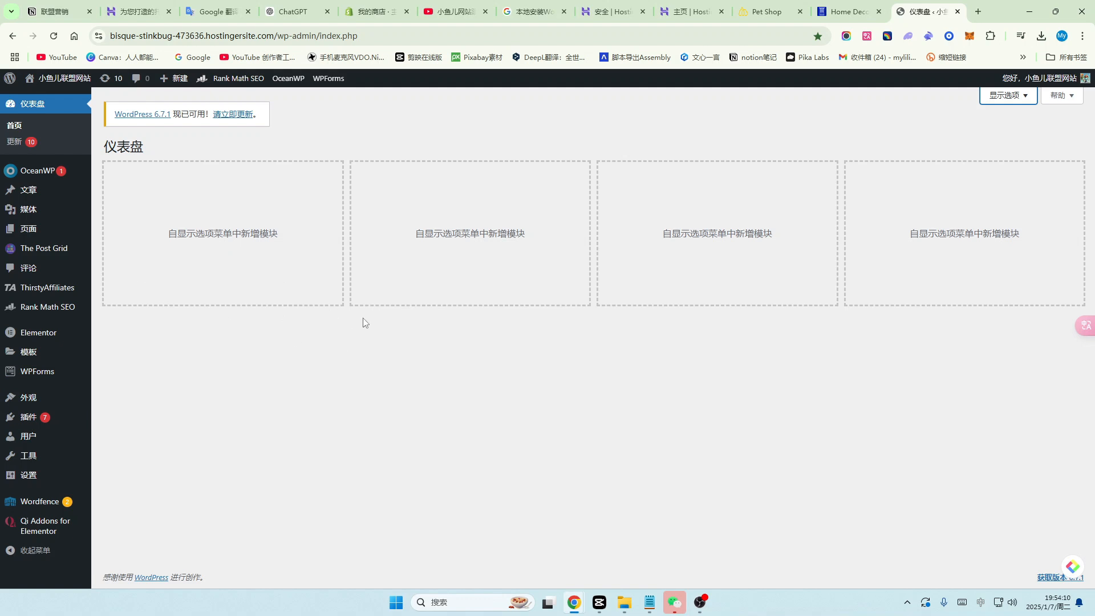
Examine the video list on the 小鱼儿网站建设 YouTube channel page for its website-building tutorials.
click(454, 11)
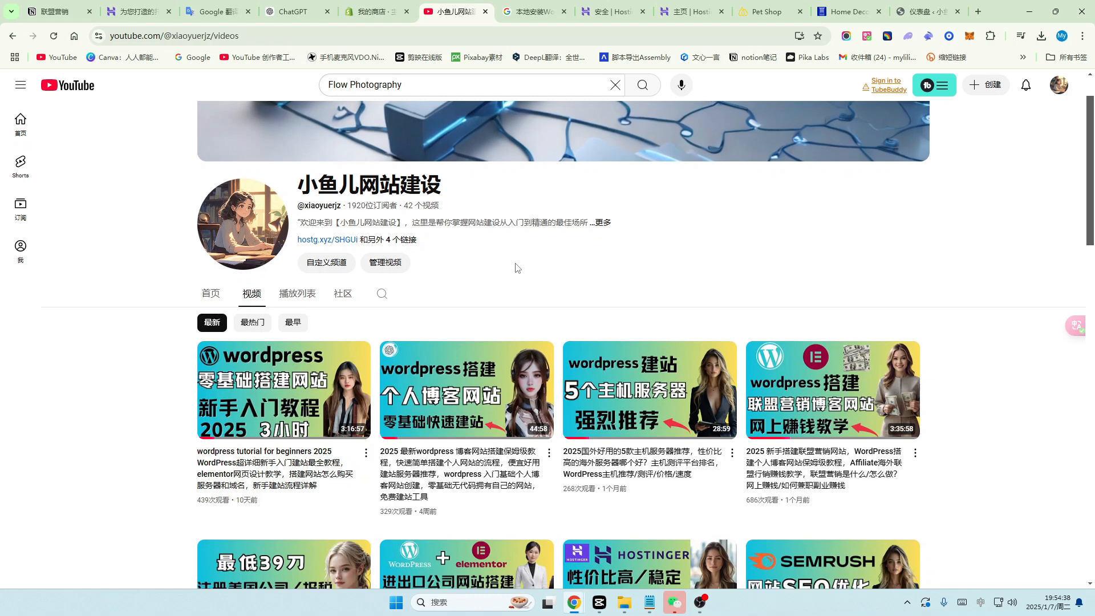
scroll(515, 266, down, 2)
scroll(545, 218, up, 3)
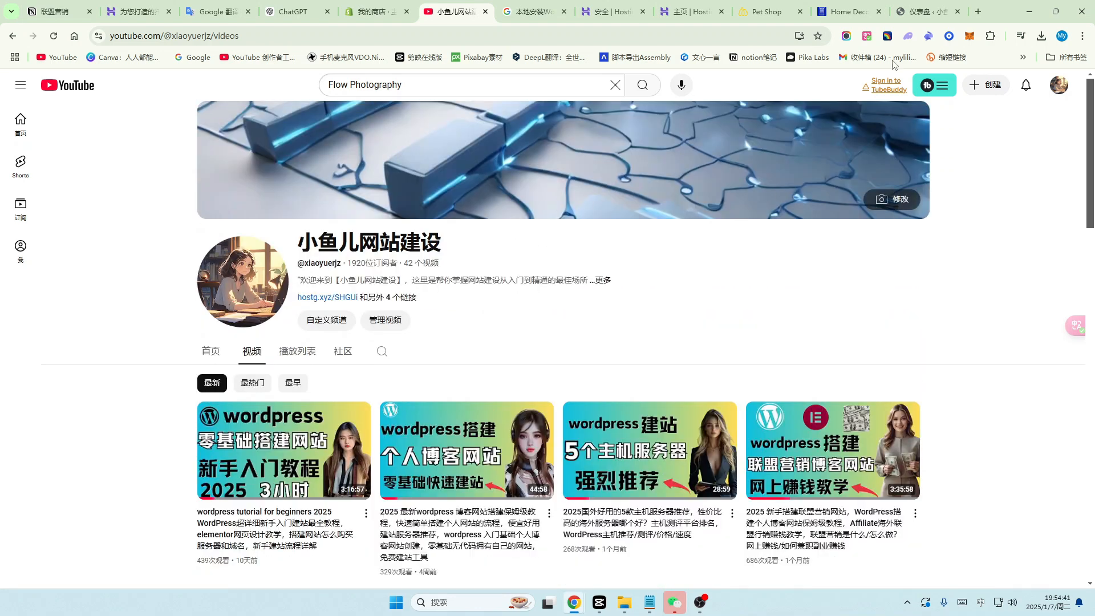
click(926, 11)
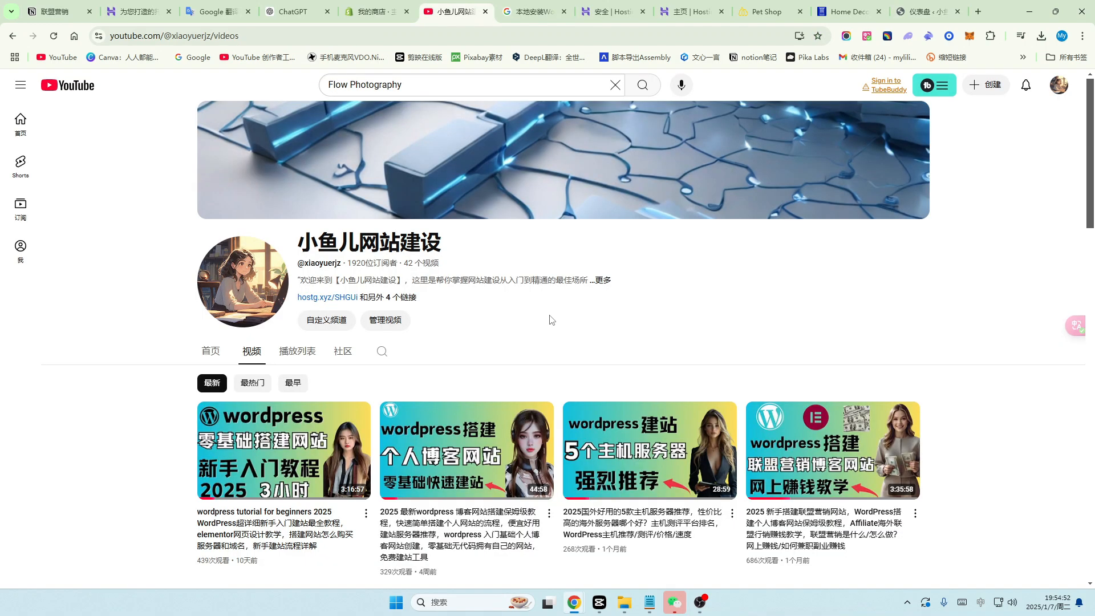
click(927, 12)
scroll(462, 325, down, 1)
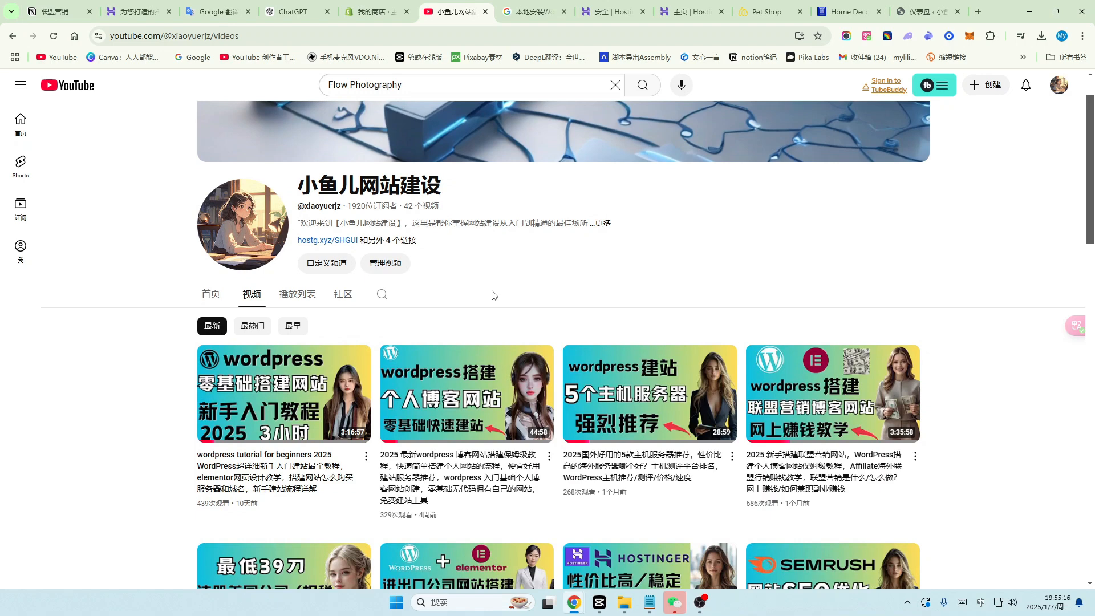
scroll(508, 274, down, 2)
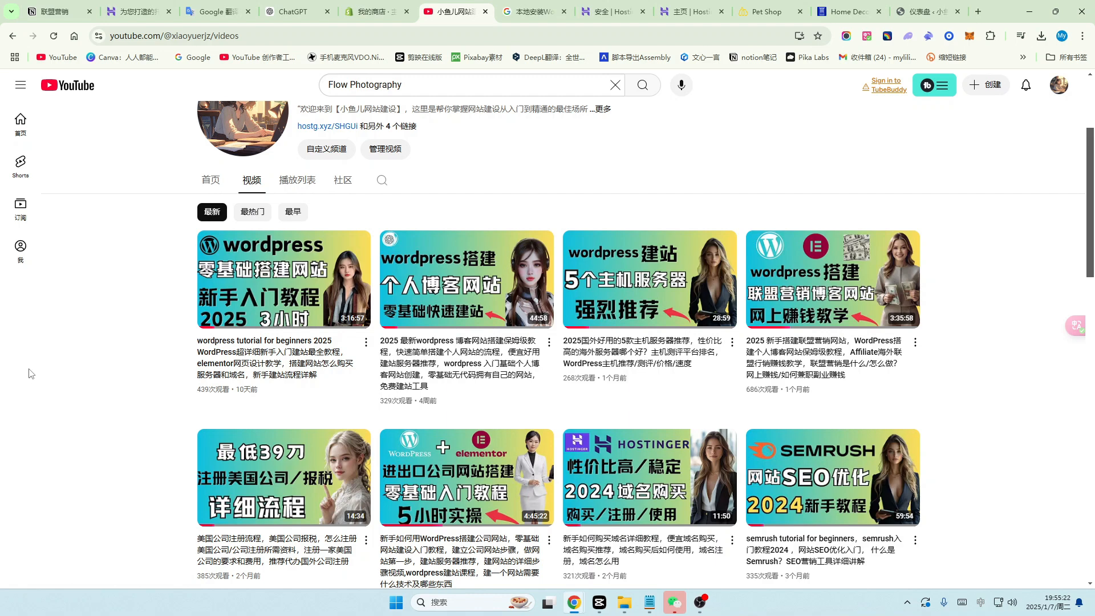
scroll(495, 334, down, 1)
scroll(495, 334, up, 4)
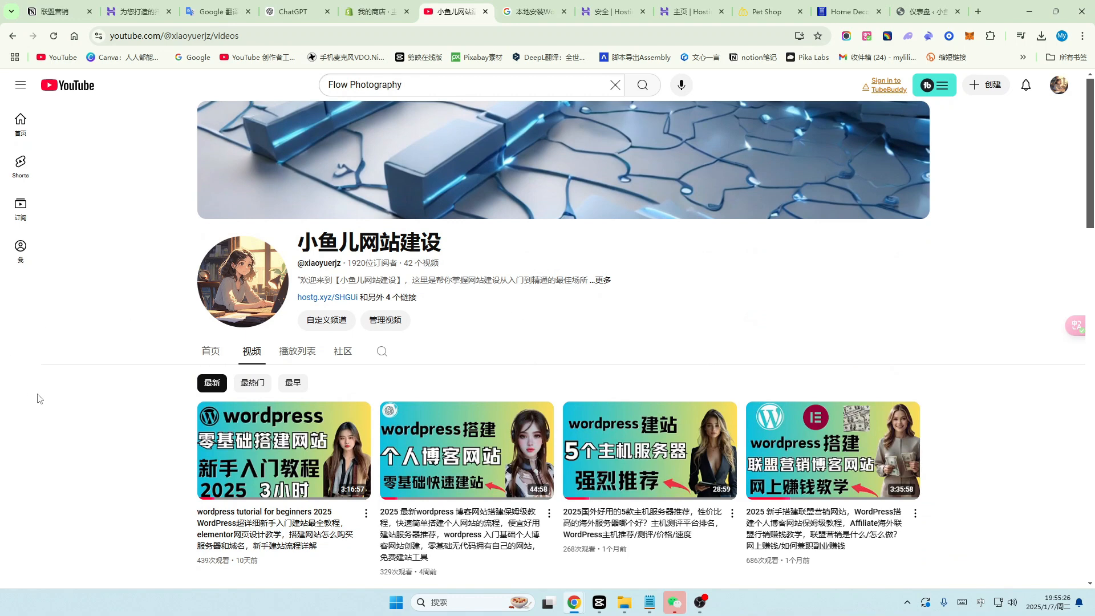
scroll(51, 403, down, 1)
scroll(51, 403, down, 1)
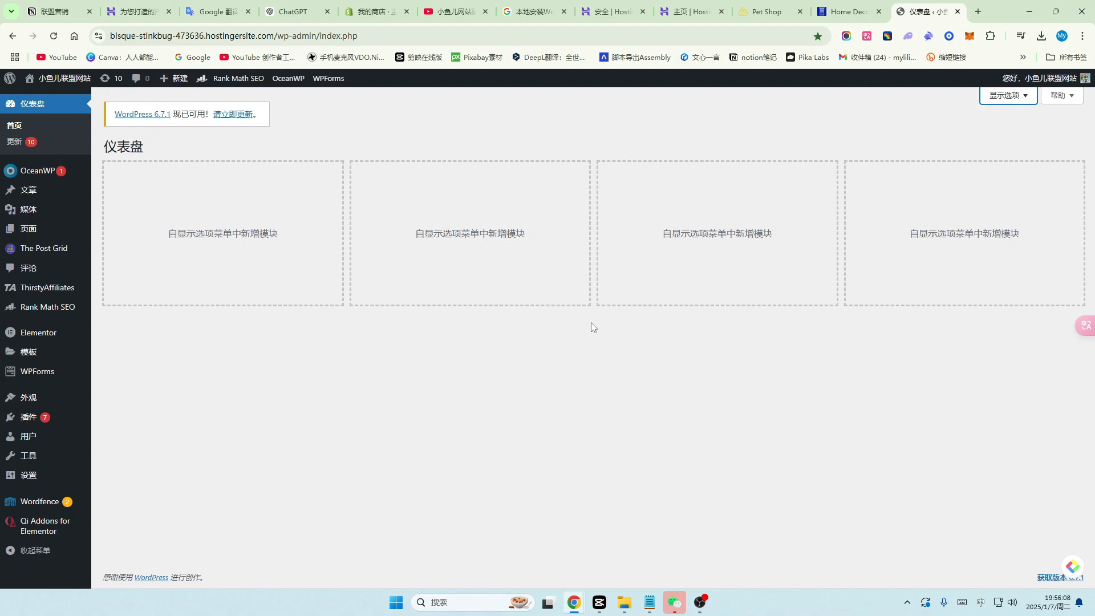
Switch to ChatGPT and ask it "WordPress是什么".
click(296, 12)
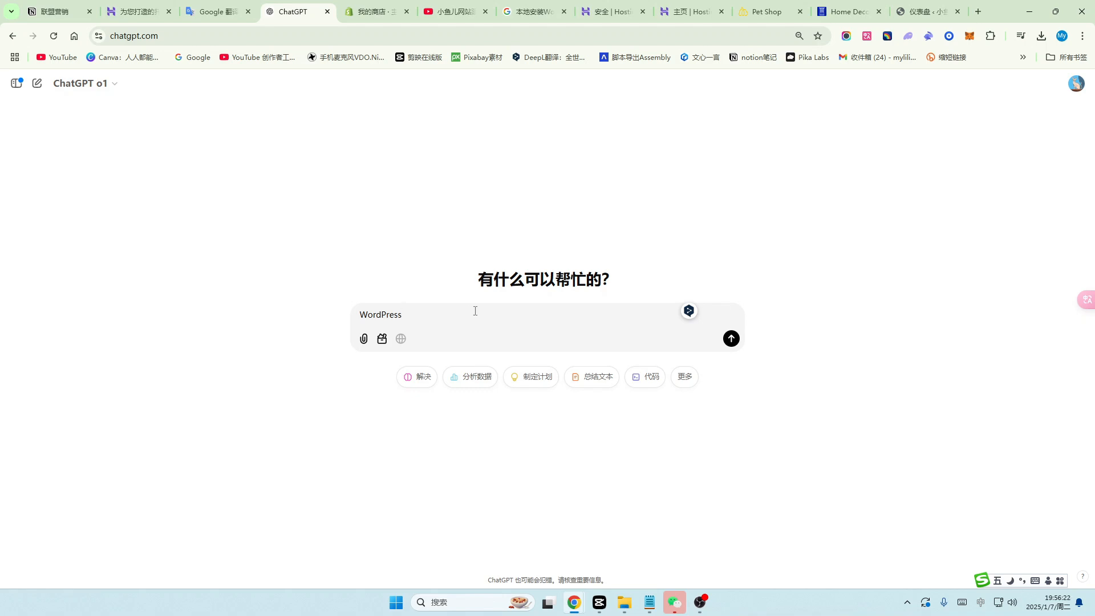
text(是什么)
click(730, 339)
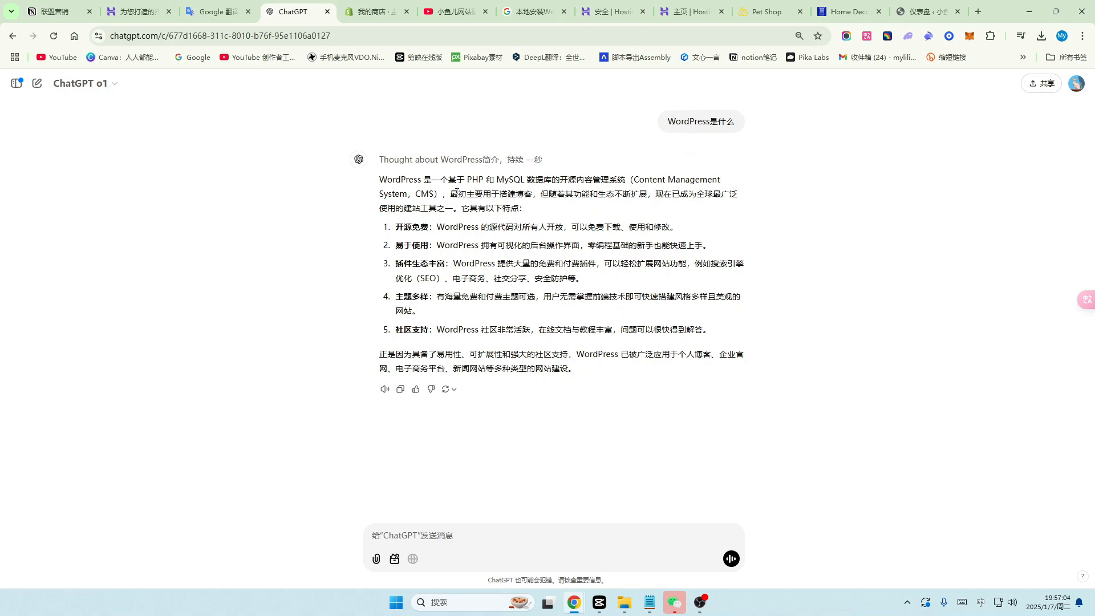
Highlight the answer's introduction and its points on open source and ease of use, and look over the WordPress dashboard's admin sections.
drag(451, 194, 518, 209)
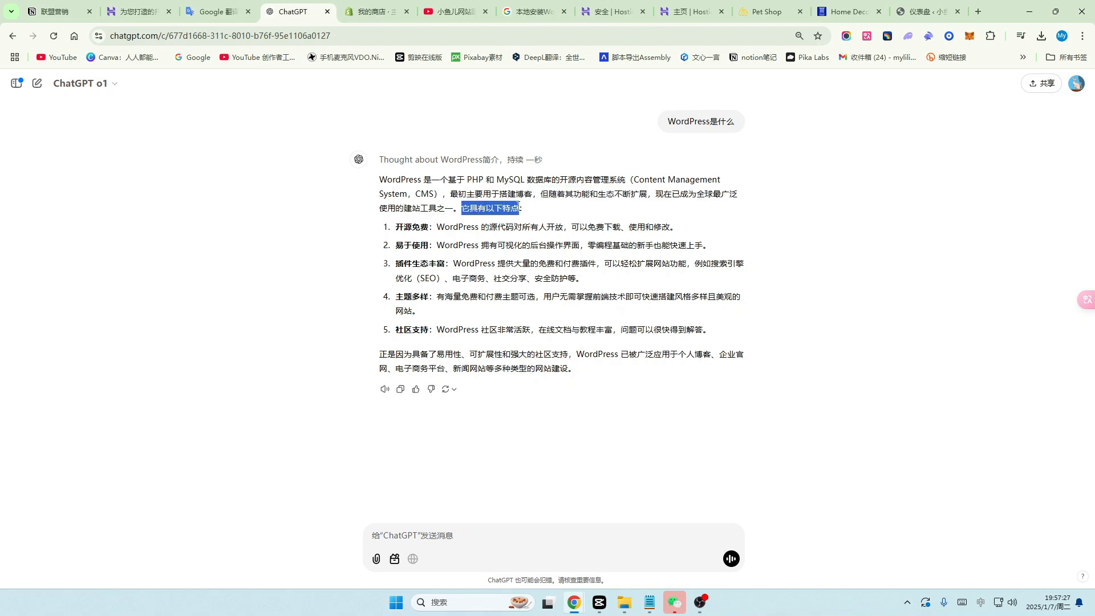
drag(397, 228, 429, 227)
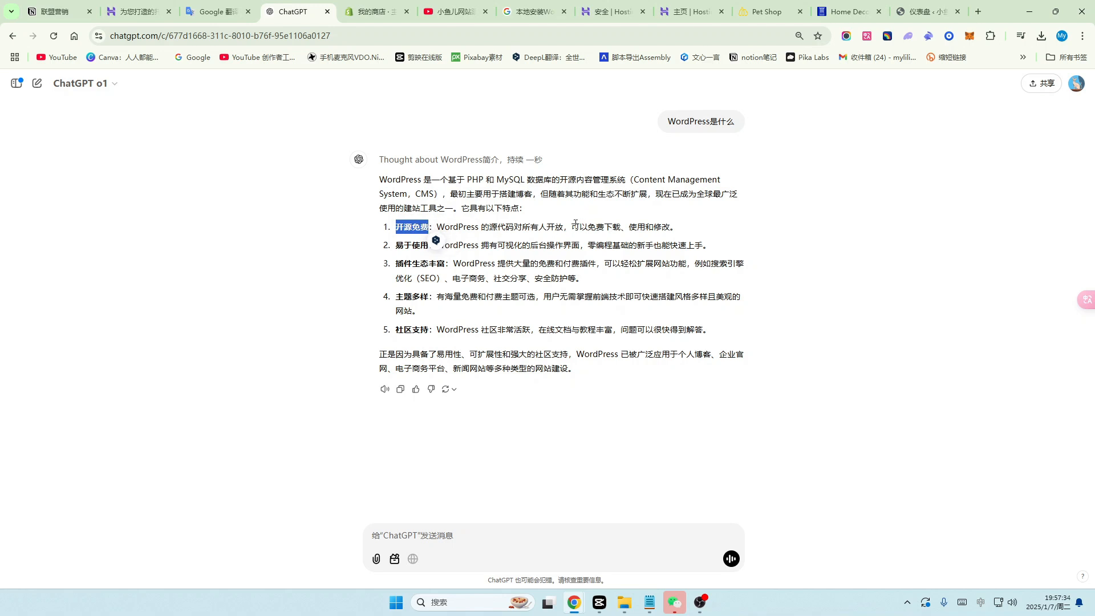
drag(572, 226, 678, 226)
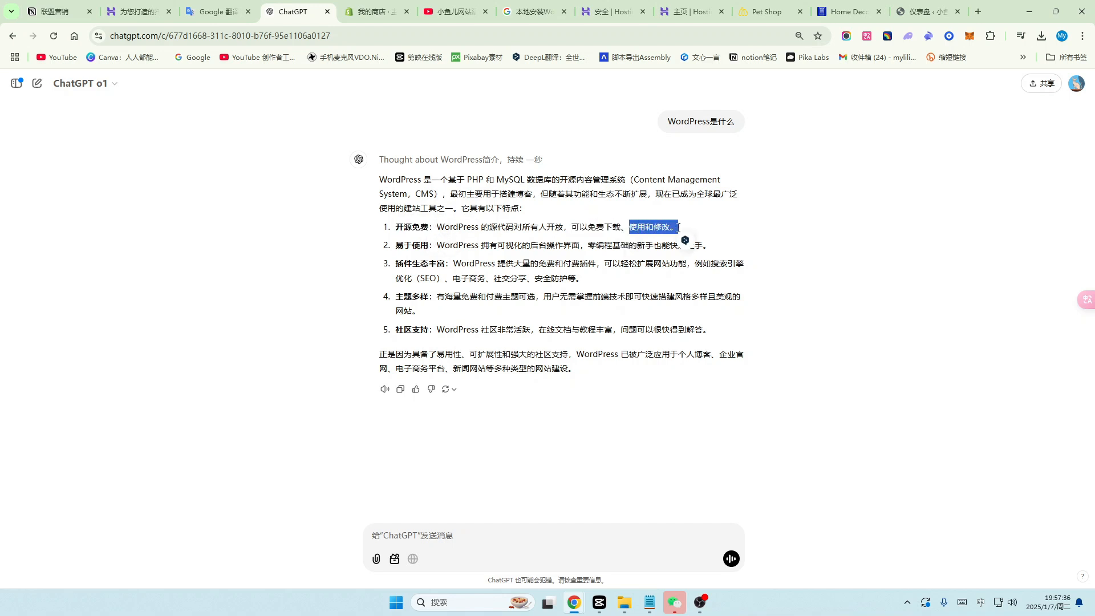
drag(396, 245, 682, 248)
click(921, 11)
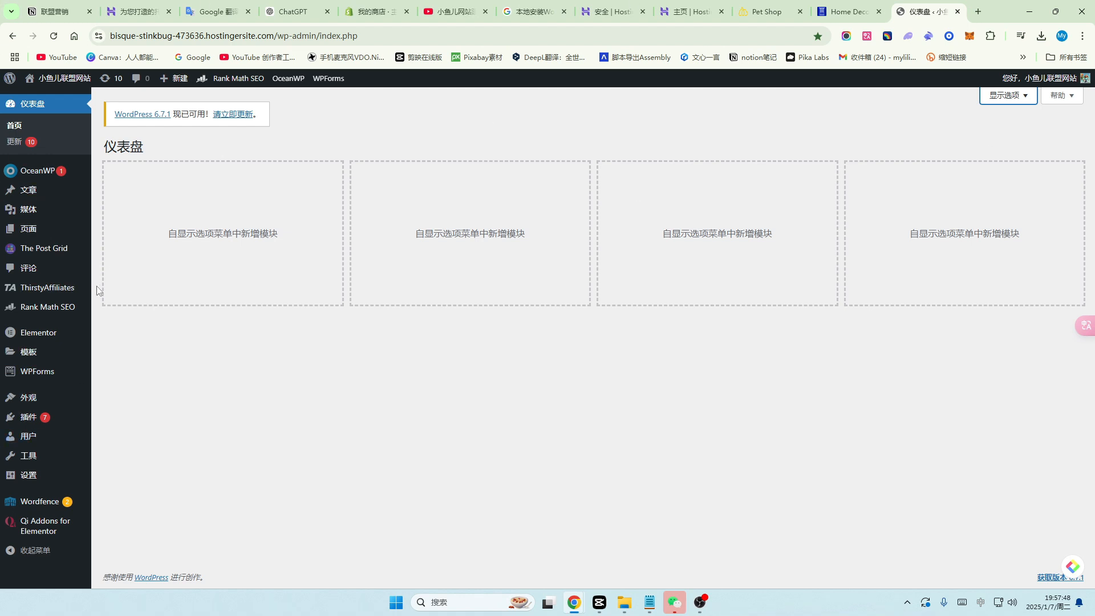
mouse_move(82, 501)
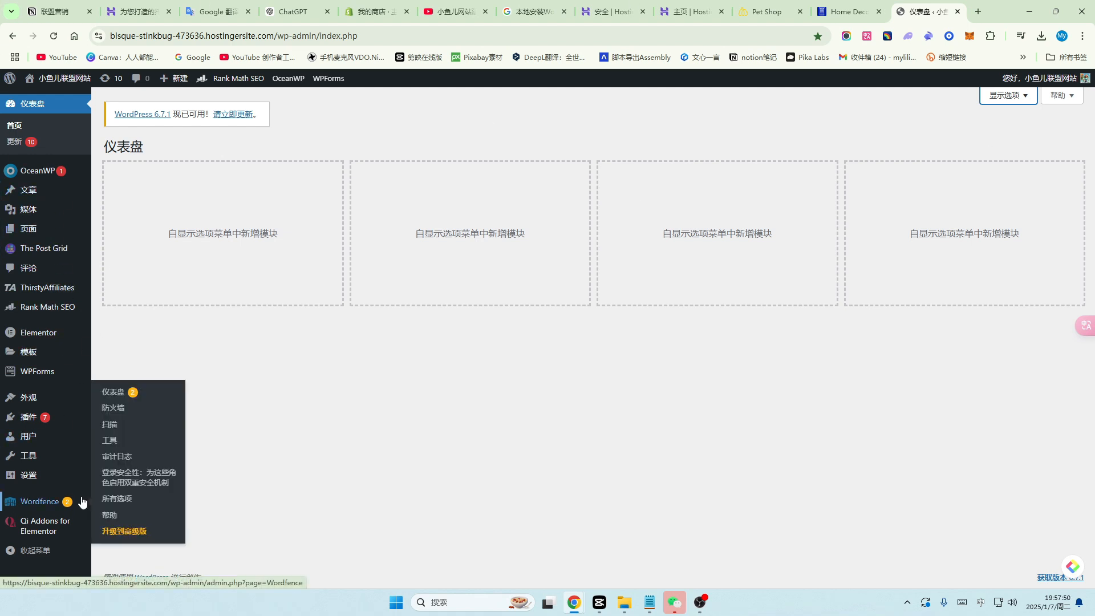
Return to the ChatGPT answer and highlight its points on plugins, themes and community support.
click(293, 11)
double_click(408, 263)
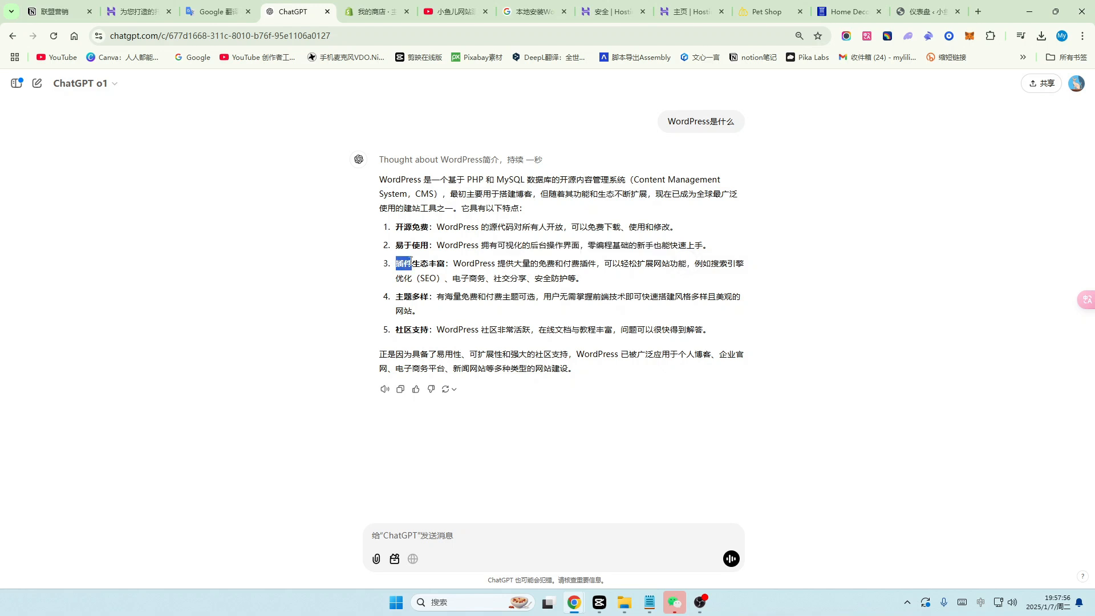
drag(411, 263, 688, 264)
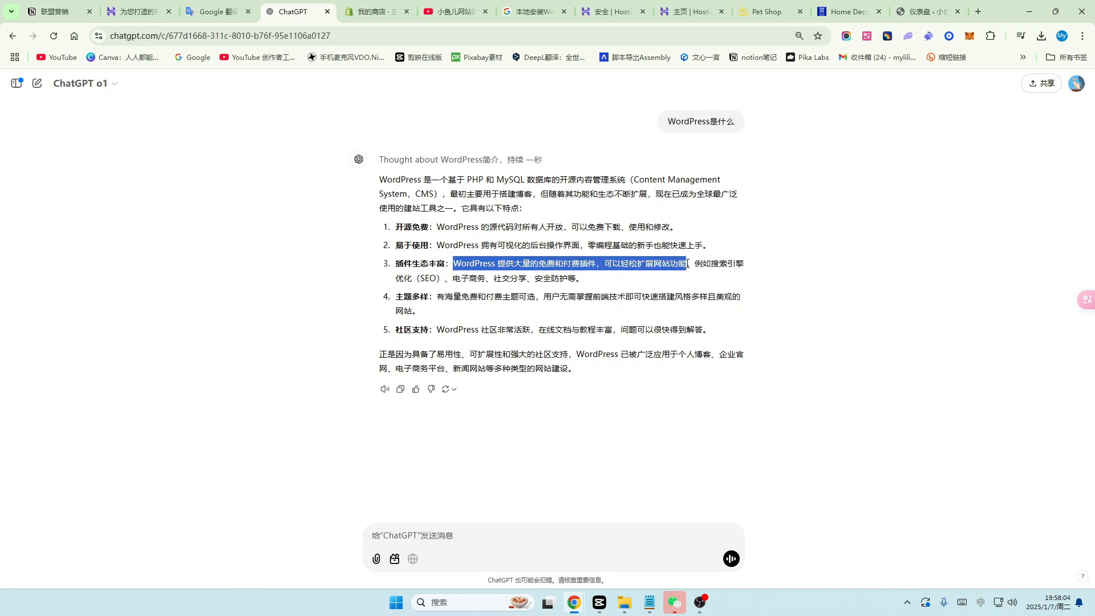
drag(397, 295, 549, 300)
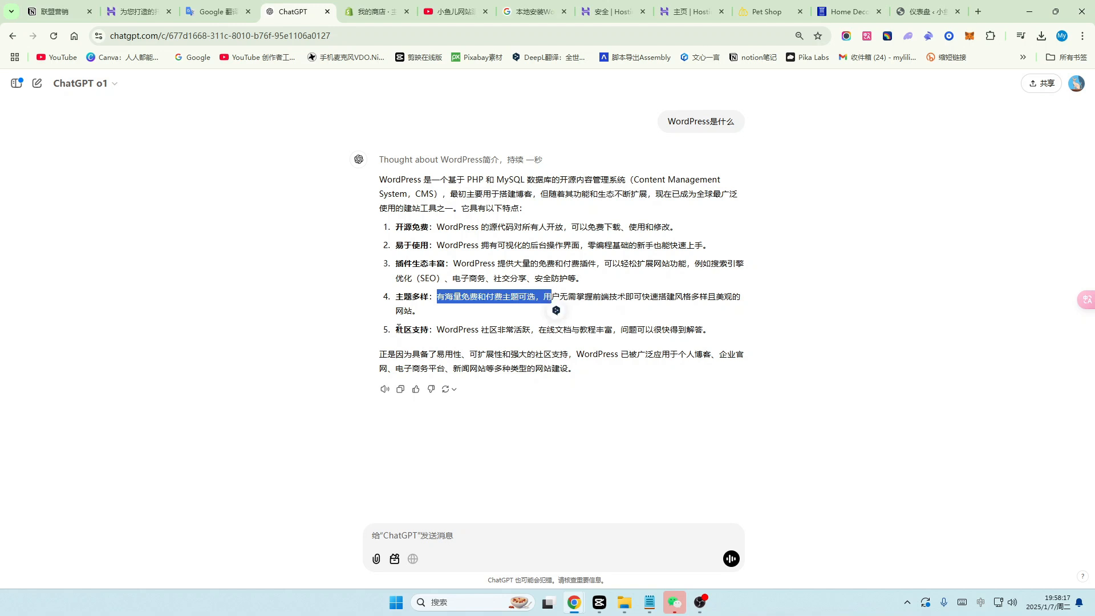
drag(396, 329, 711, 330)
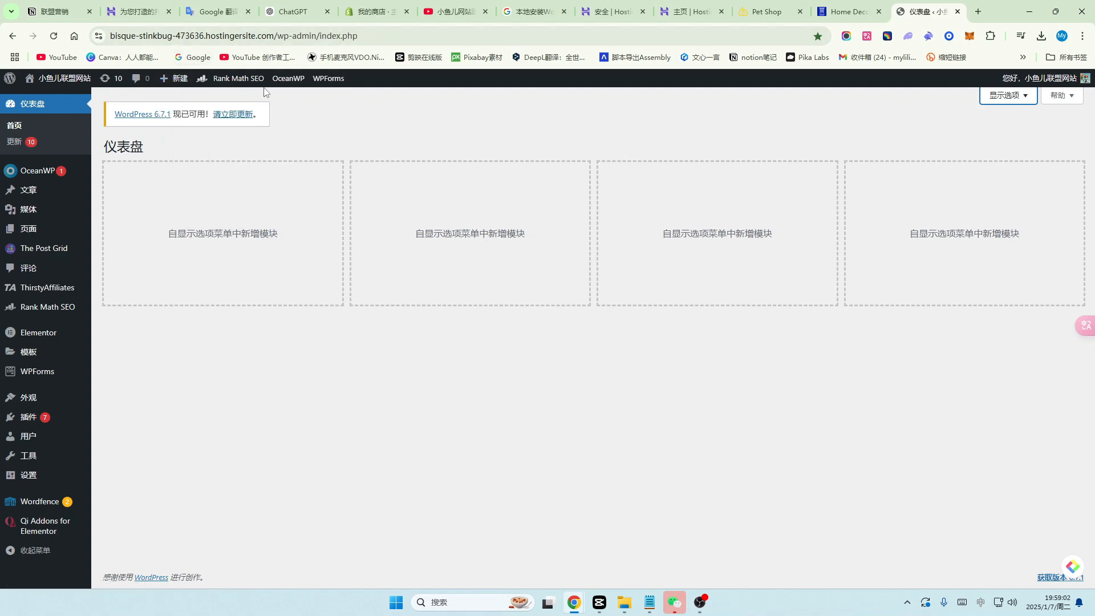
Search Google for "本地安装WordPress" and look through the results for local installation tutorials.
click(533, 12)
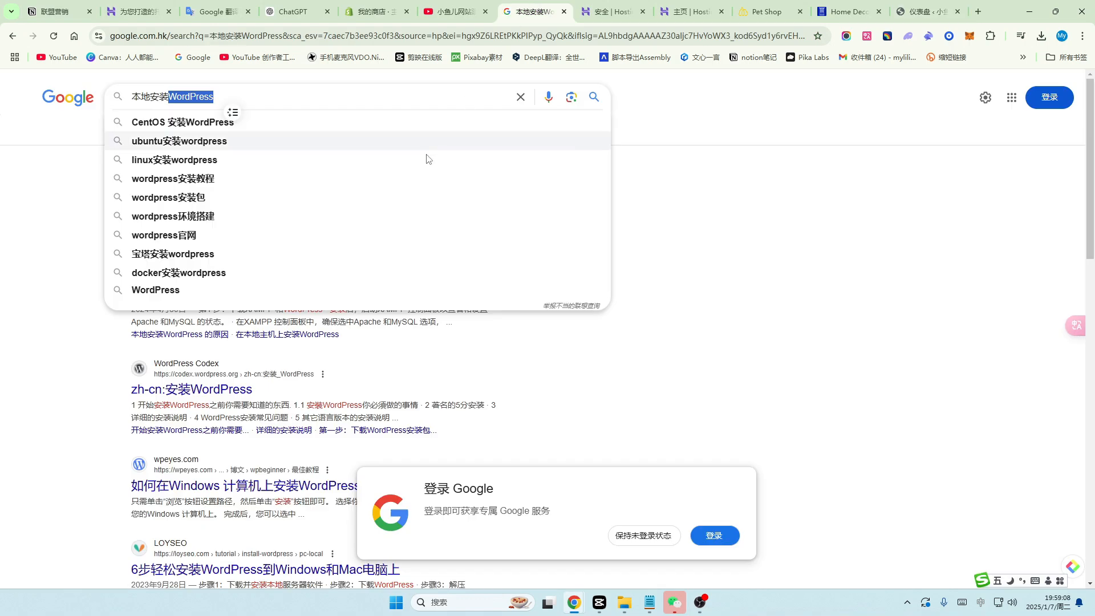
click(240, 93)
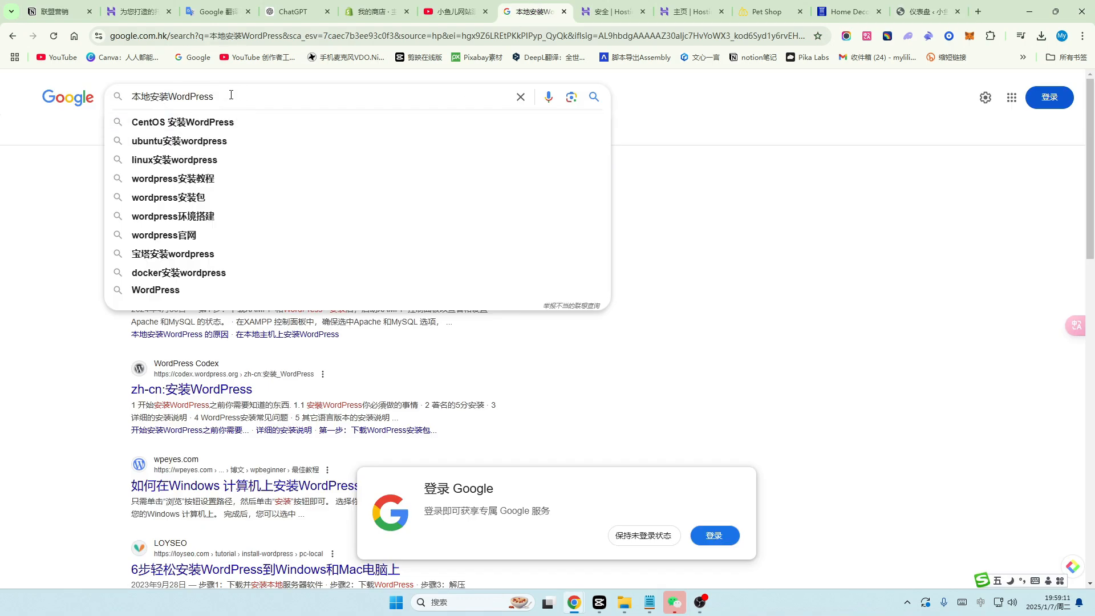
key(Return)
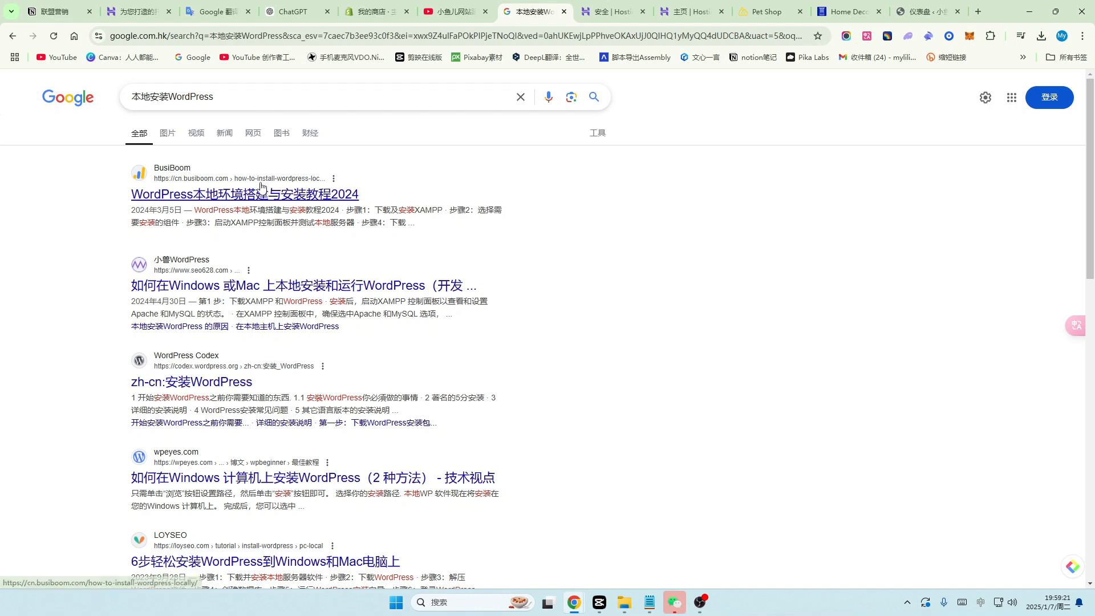
scroll(243, 259, down, 1)
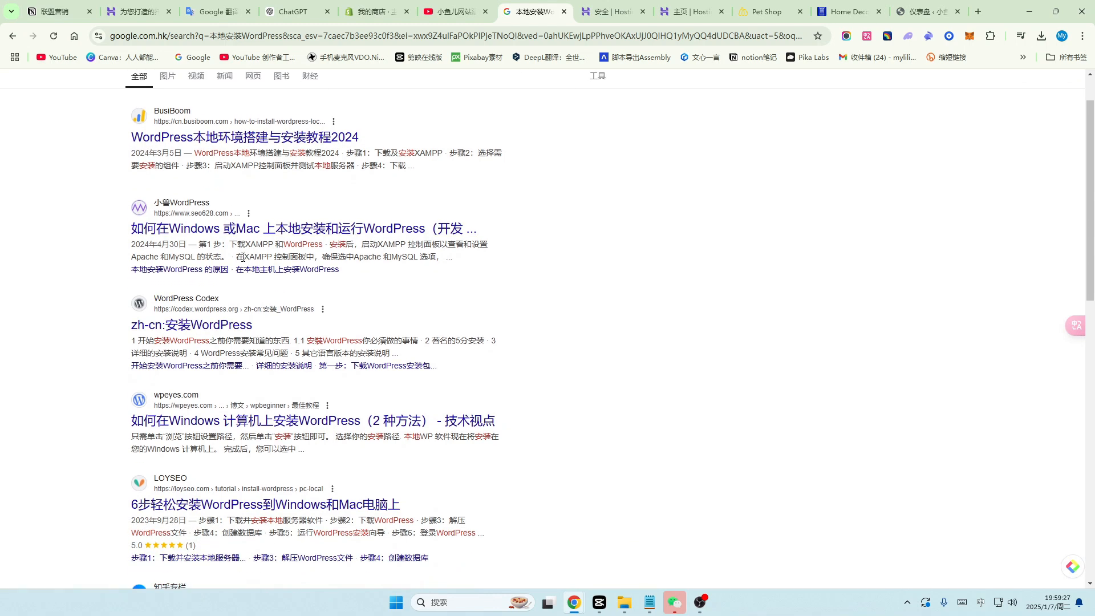
scroll(243, 258, down, 1)
scroll(244, 261, down, 1)
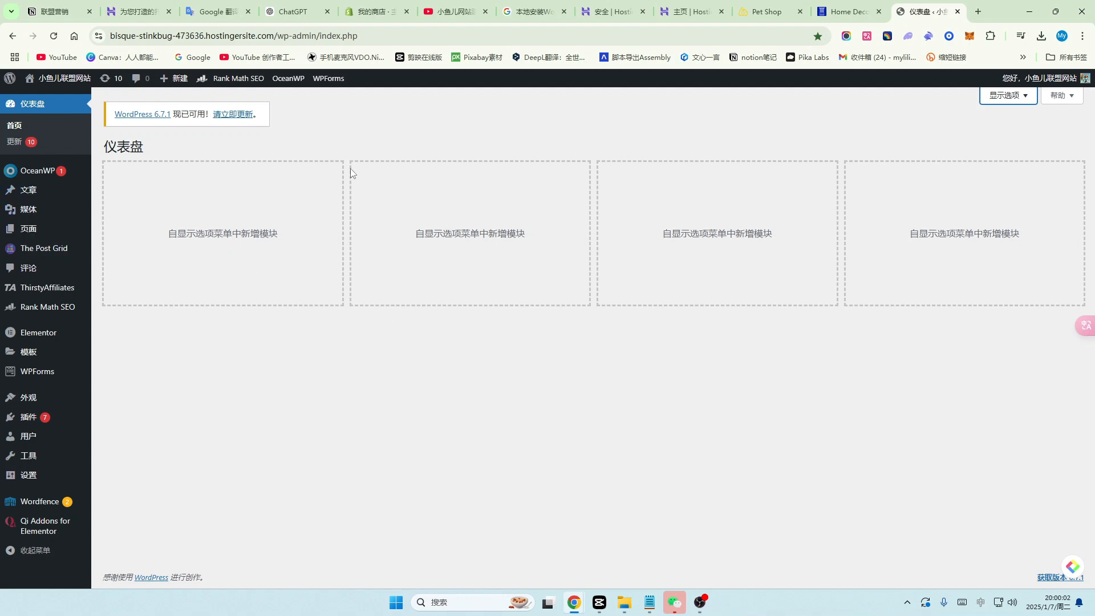
Return to ChatGPT, ask "什么是服务器，有什么作用" and look over the answer.
click(301, 11)
click(408, 540)
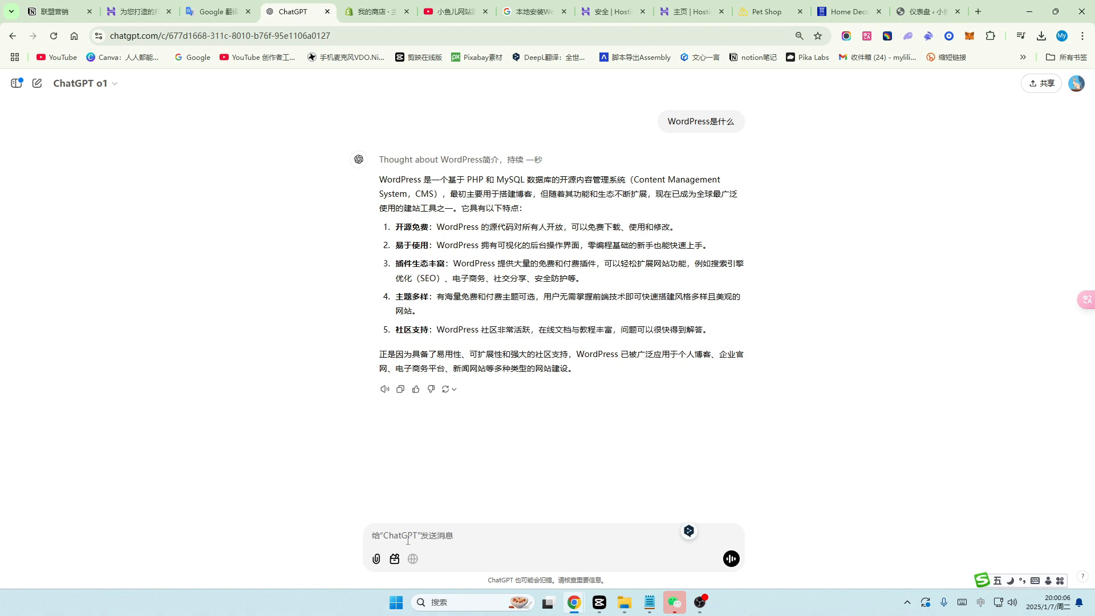
text(什么是服务器，有什么作用)
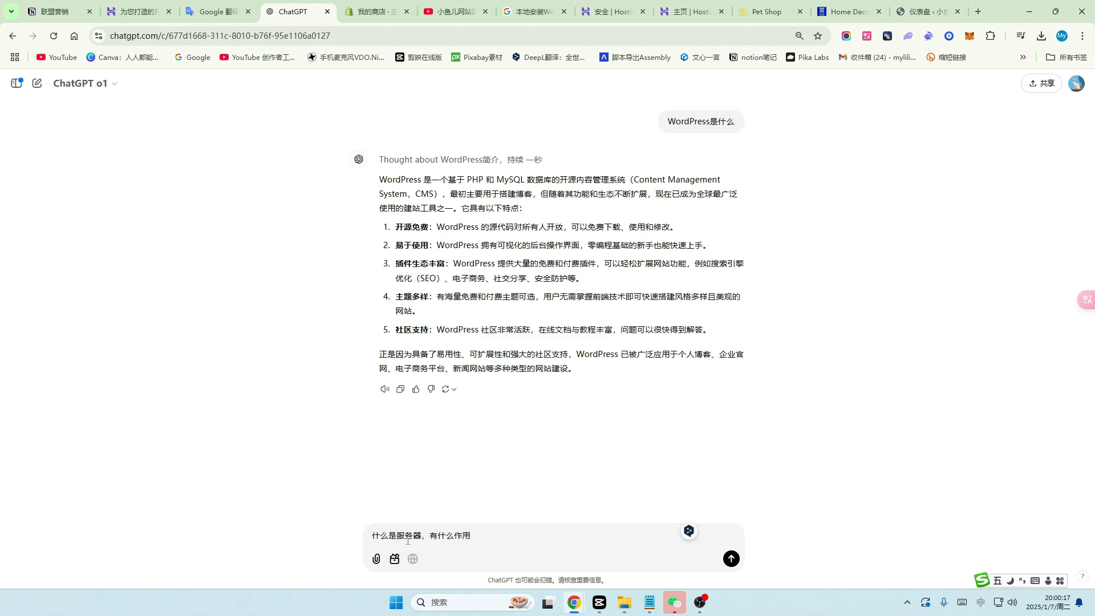
click(731, 558)
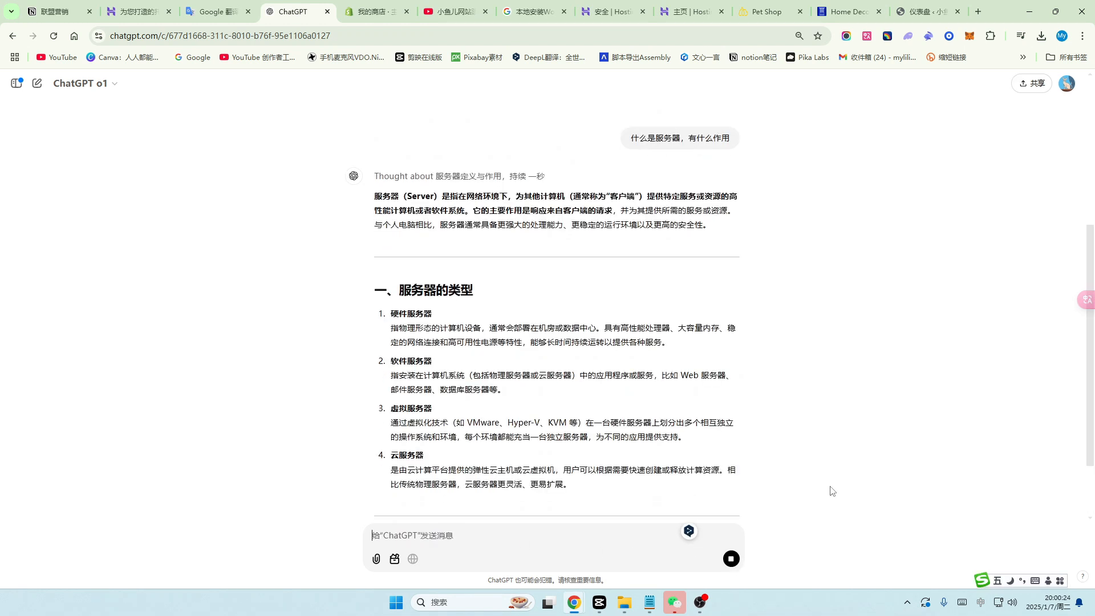
scroll(830, 490, down, 3)
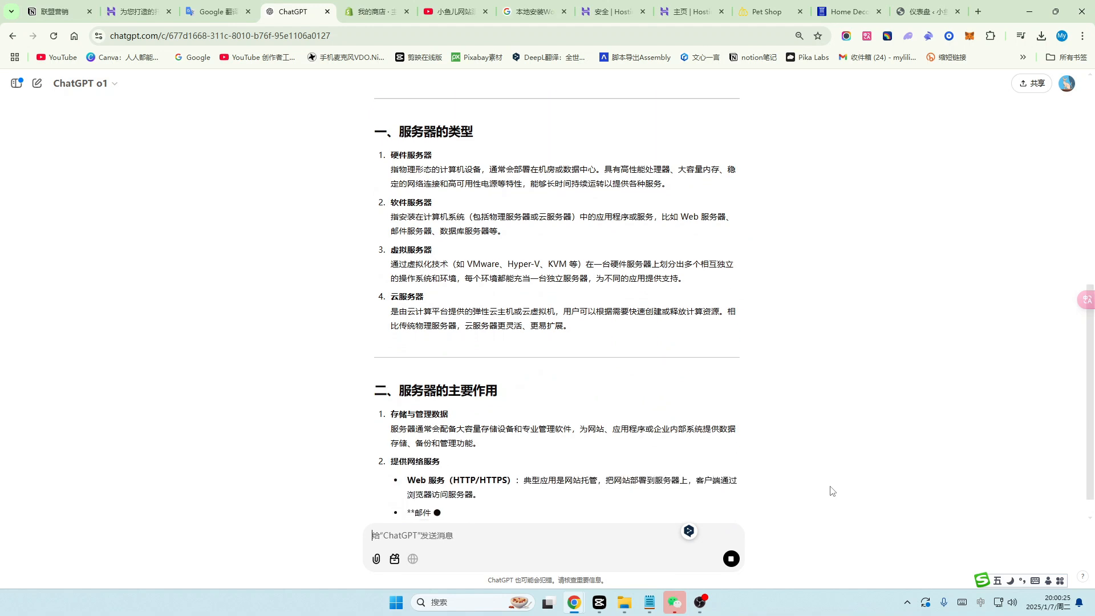
scroll(644, 339, up, 3)
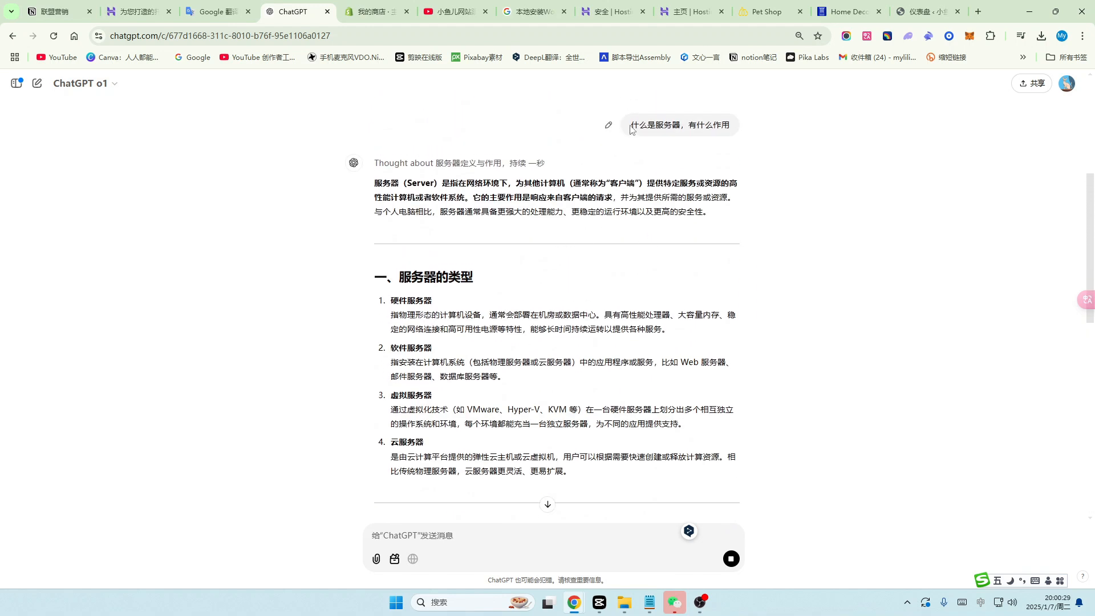
Copy the sent question "什么是服务器，有什么作用" into the new message field.
drag(627, 126, 748, 126)
key(ctrl+c)
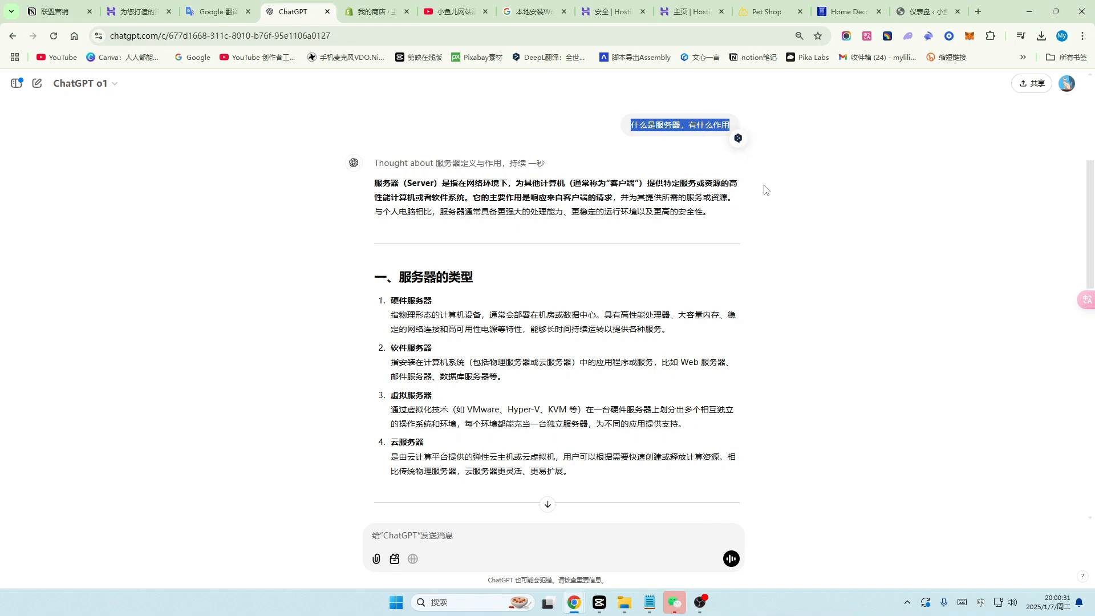
click(389, 539)
key(ctrl+v)
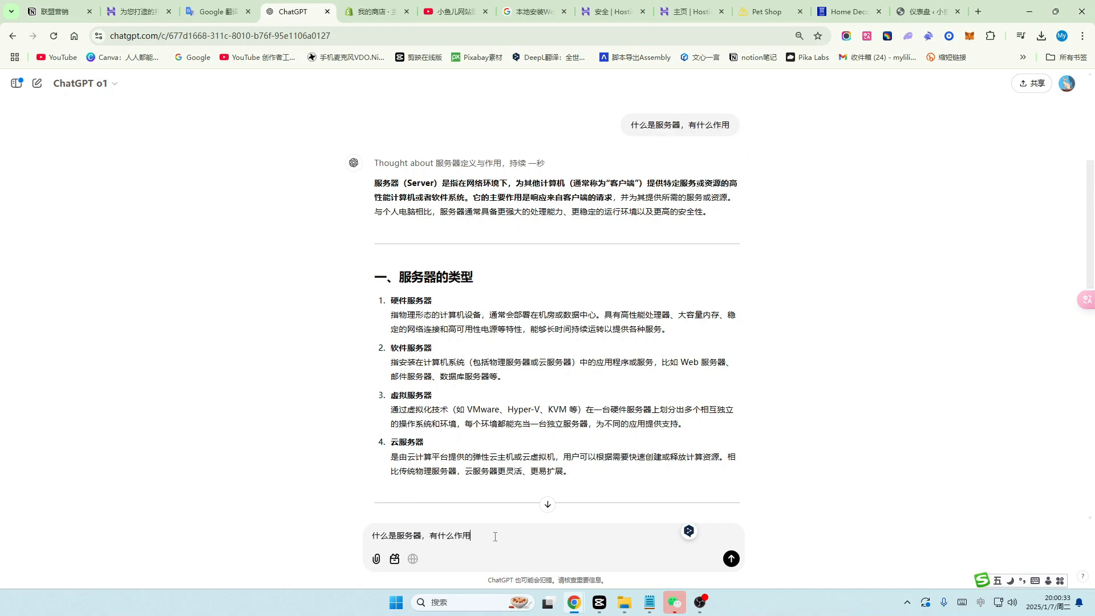
Extend the unsent question with "，向解释给小朋友一样的答案，来解释给我听".
text(，向解释给)
text(xiao)
text(pengyou)
key(space)
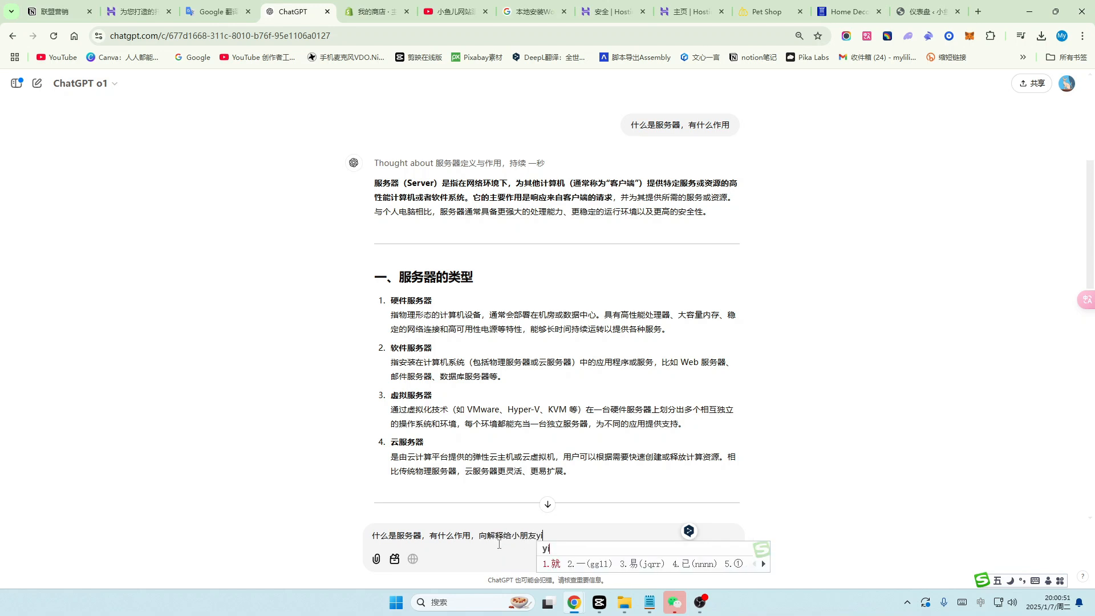
text(yiyang)
key(space)
text(de)
key(space)
text(daan)
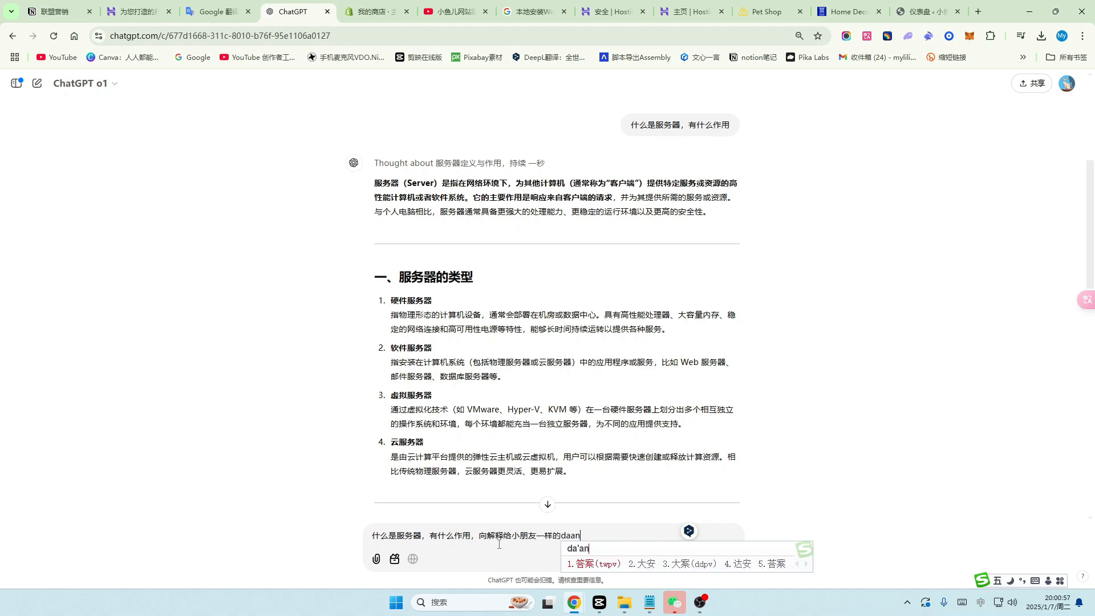
key(space)
text(，lai)
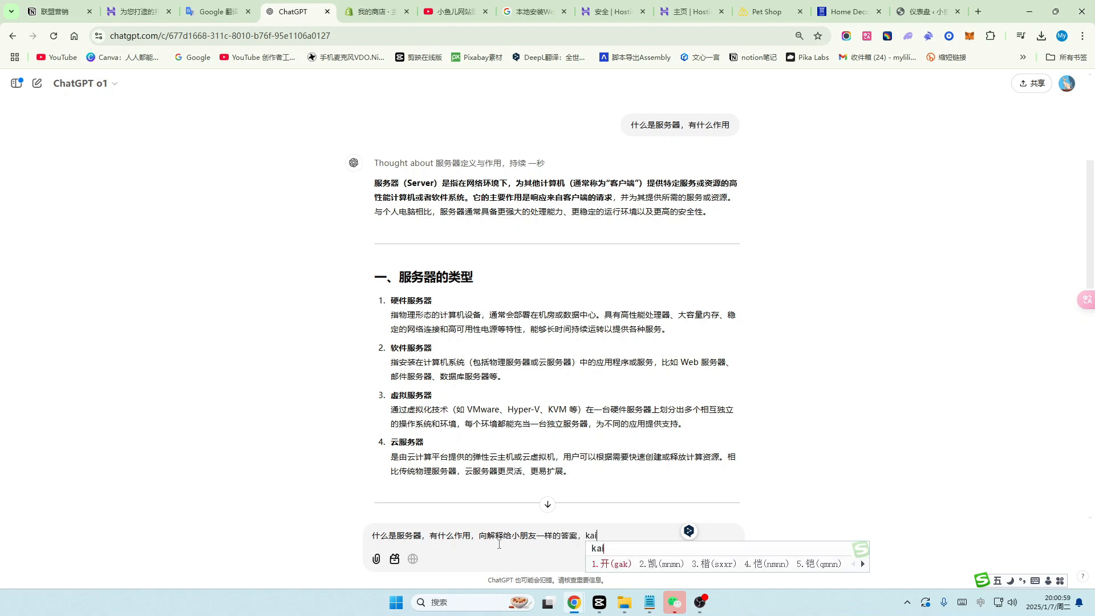
key(space)
text(jieshi)
key(space)
text(geiwoting)
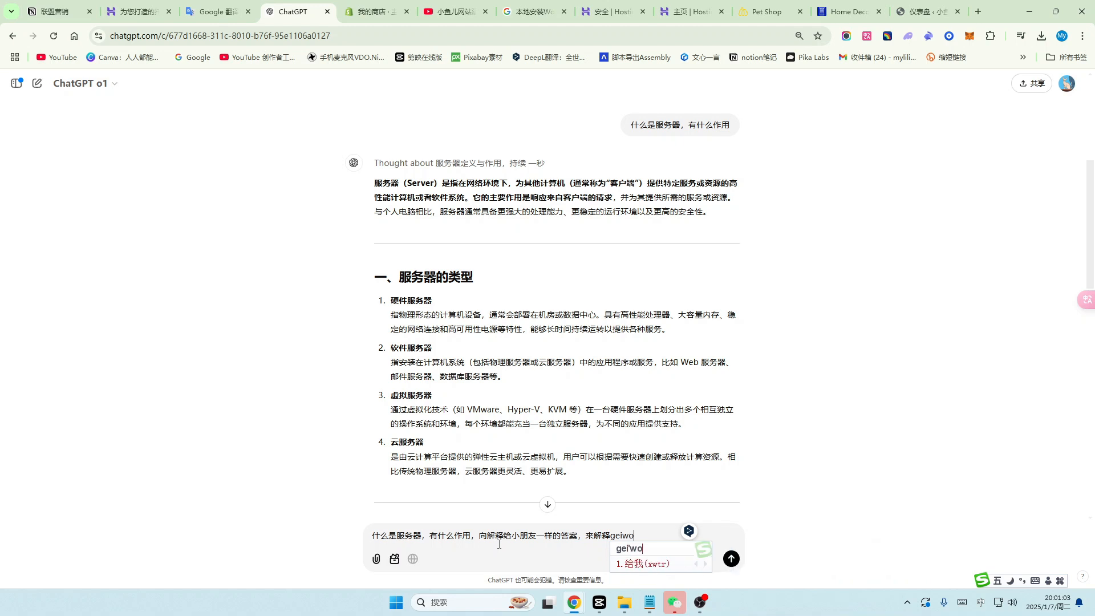
key(space)
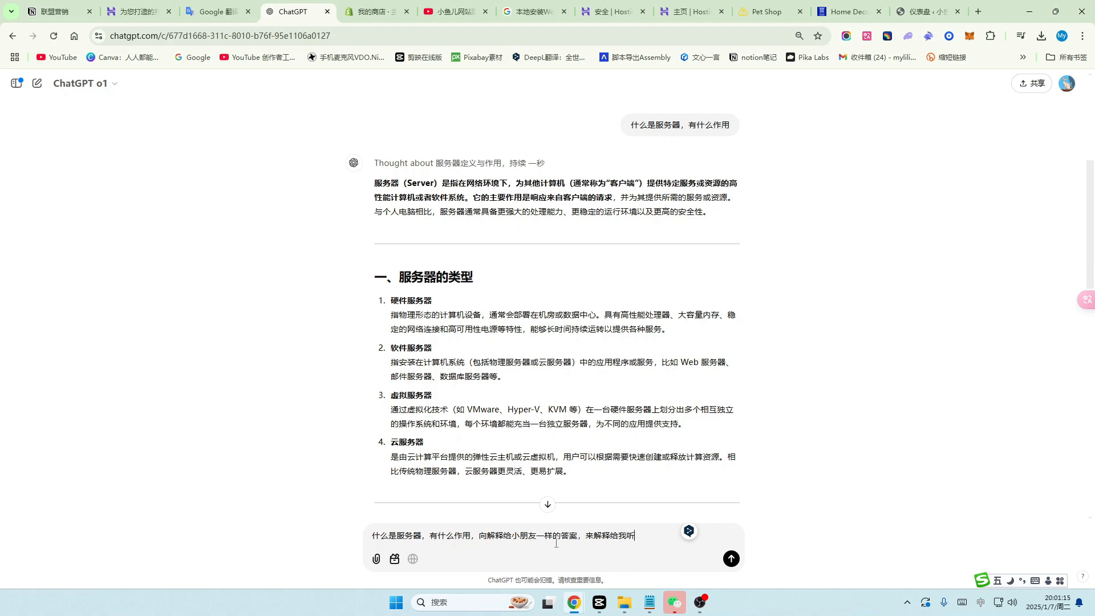
Send the child-friendly server question to ChatGPT and read through the answer, highlighting the toy-house comparison and the 存储信息 point.
click(733, 563)
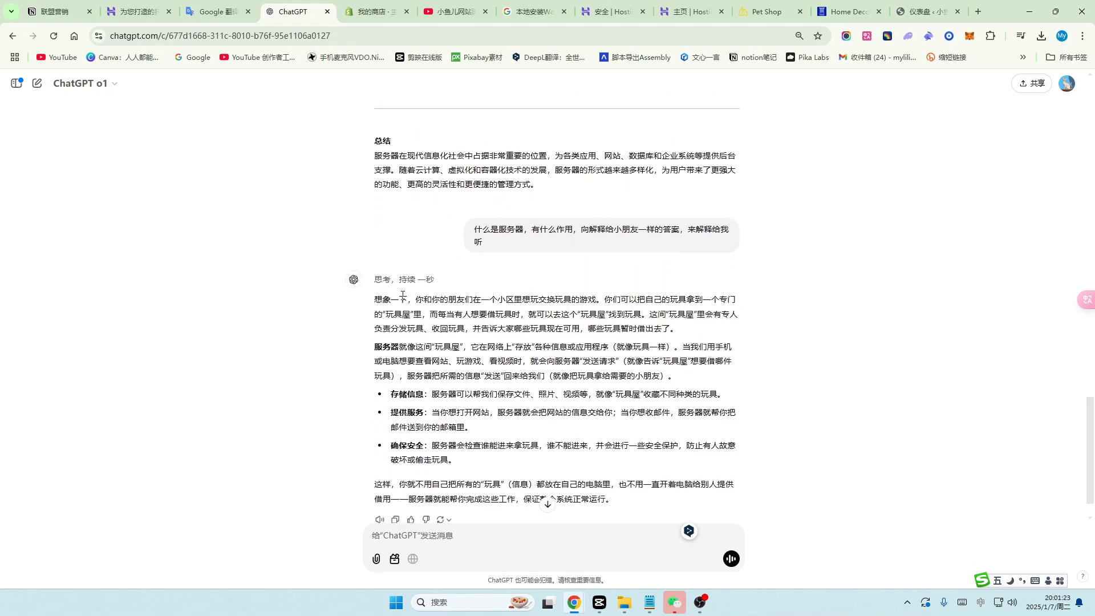
drag(418, 297, 652, 377)
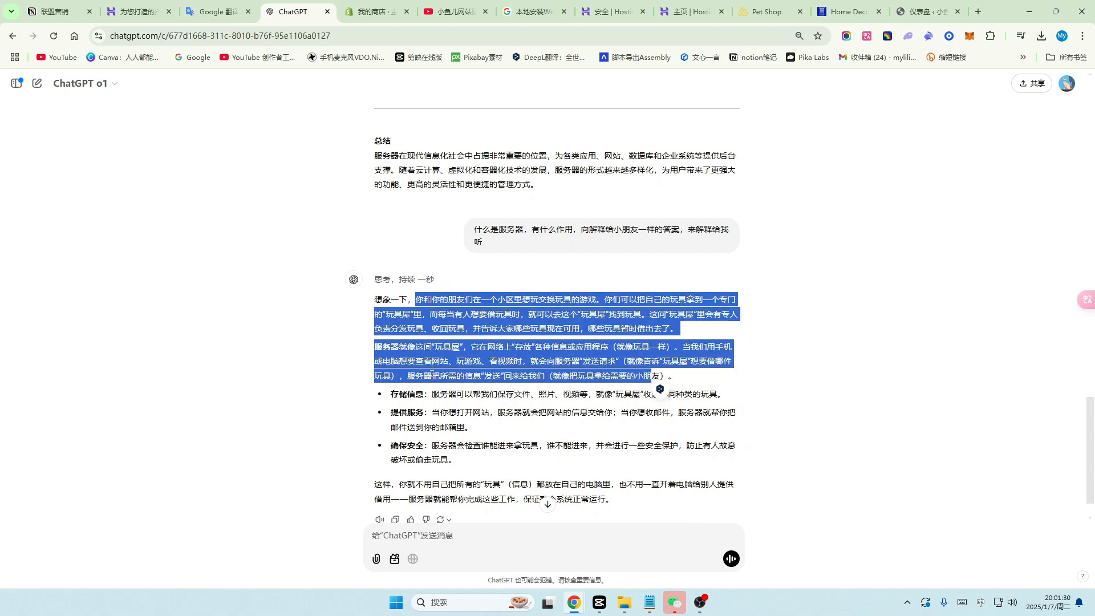
scroll(461, 399, down, 1)
scroll(461, 385, up, 1)
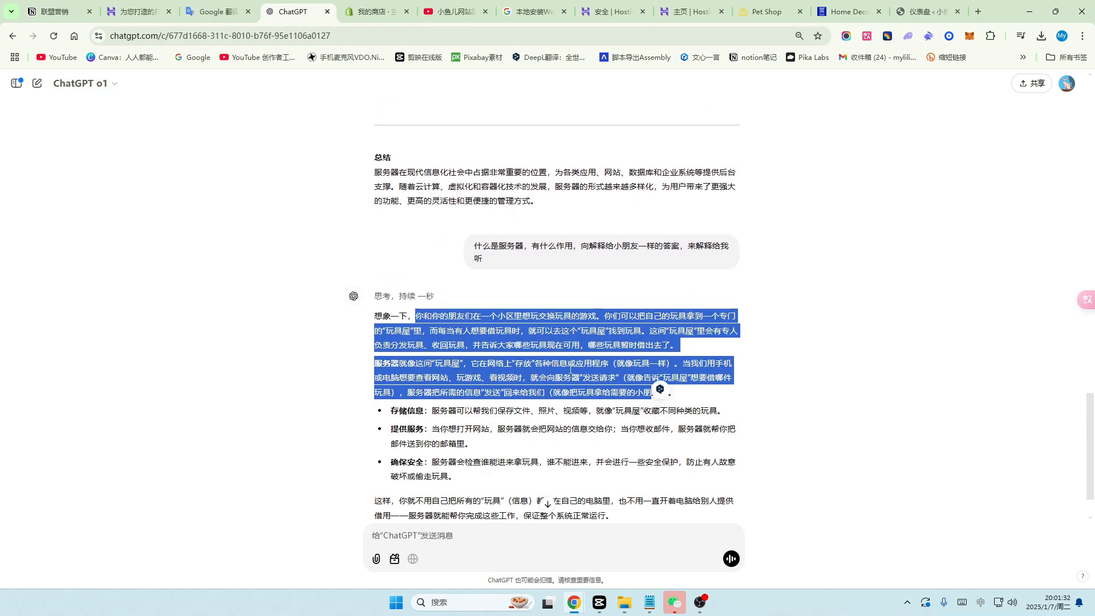
click(410, 315)
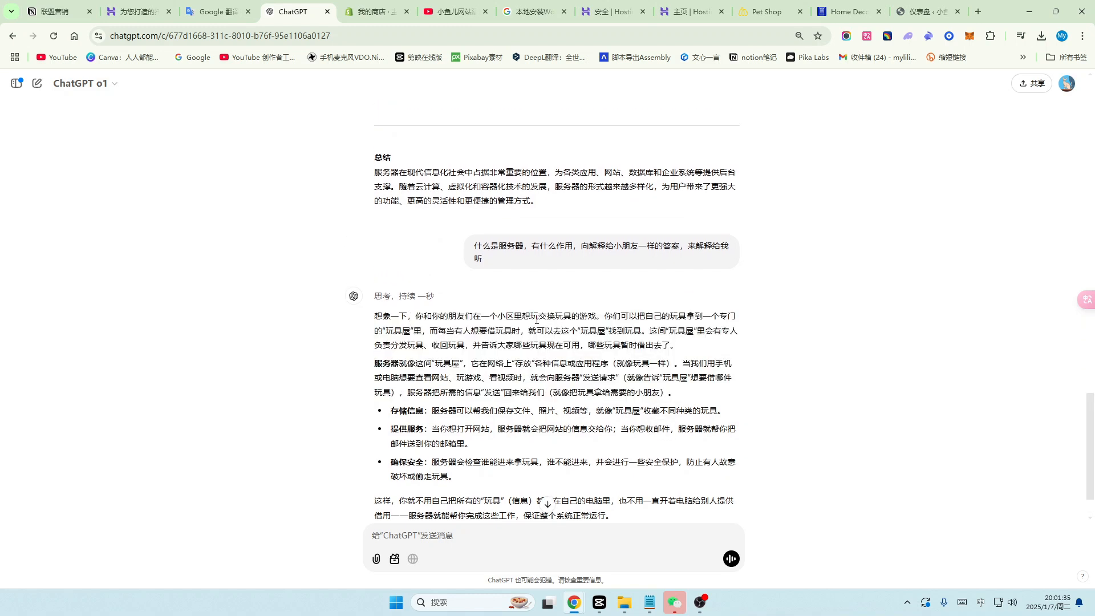
scroll(551, 313, down, 1)
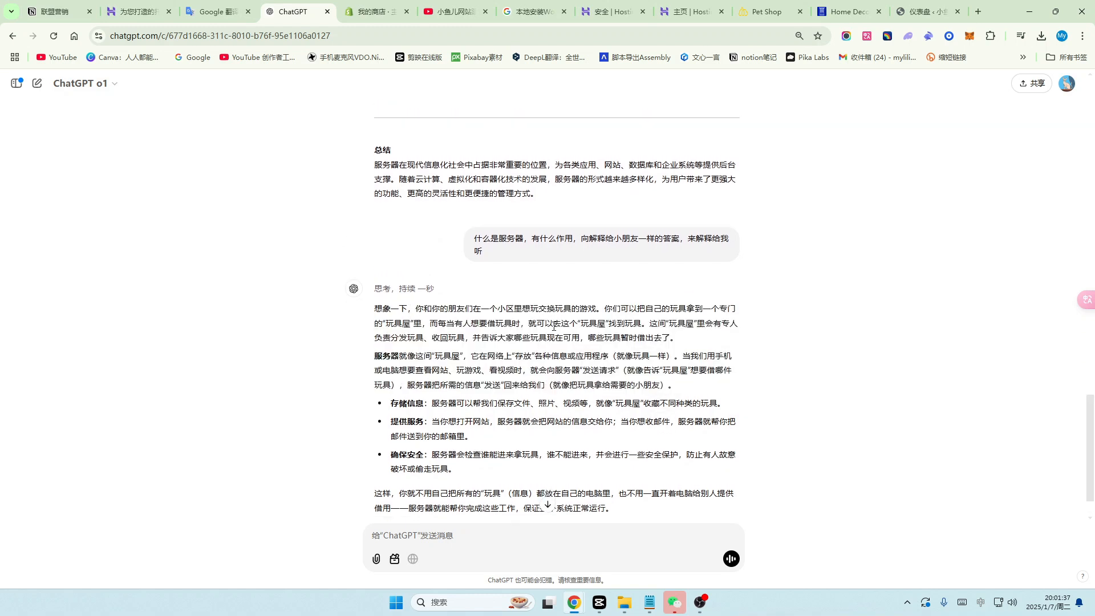
drag(374, 308, 663, 323)
drag(391, 354, 614, 363)
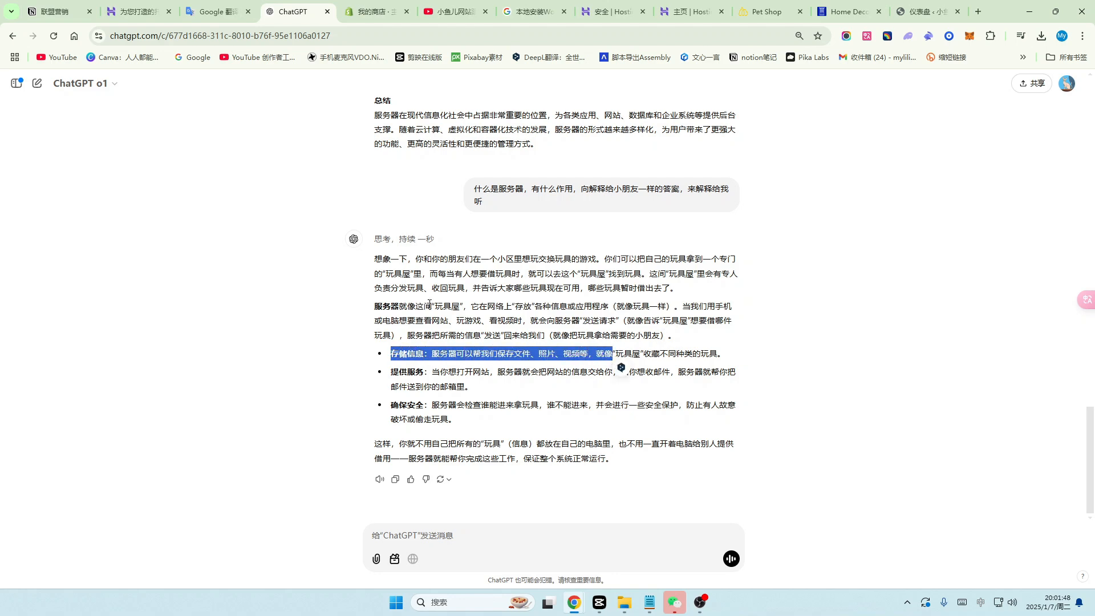
Review the earlier ChatGPT answer on servers, covering the server types and the section 服务器的主要作用.
scroll(637, 308, up, 5)
scroll(636, 308, up, 20)
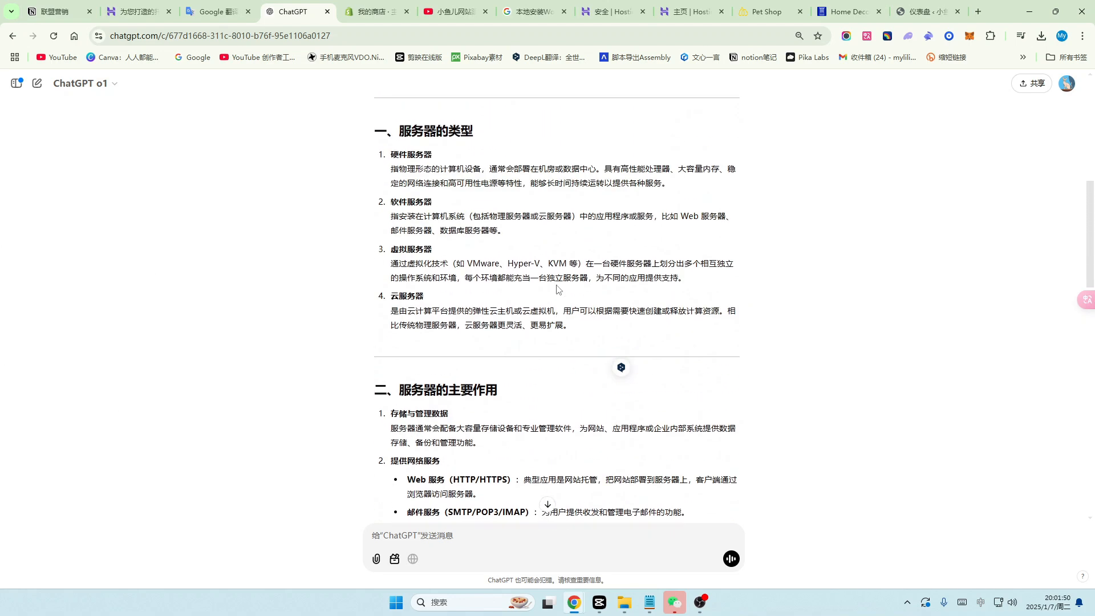
scroll(557, 288, down, 3)
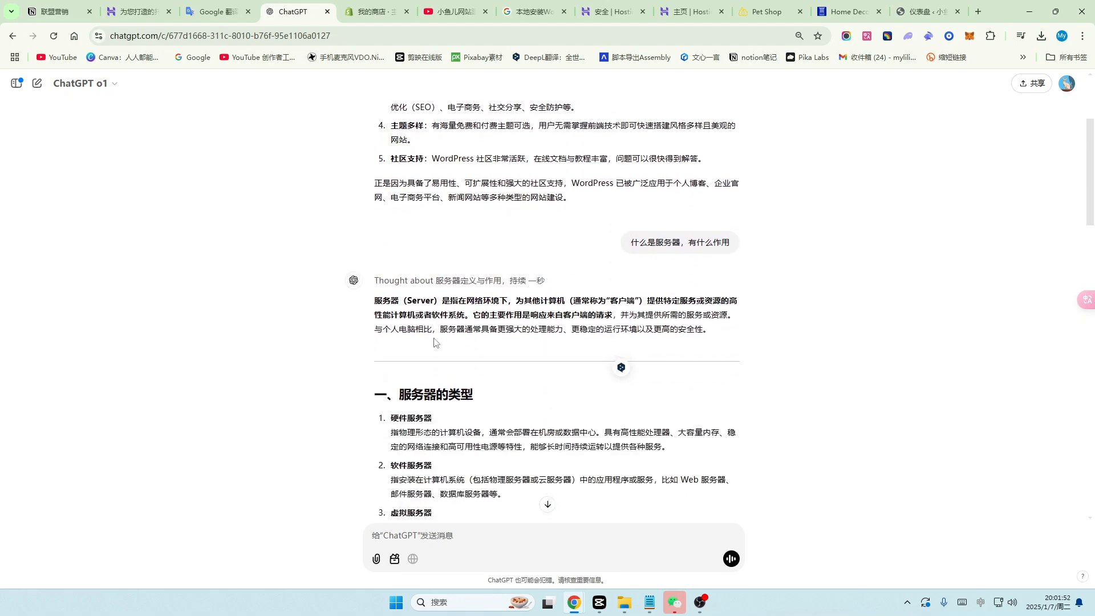
scroll(474, 309, down, 4)
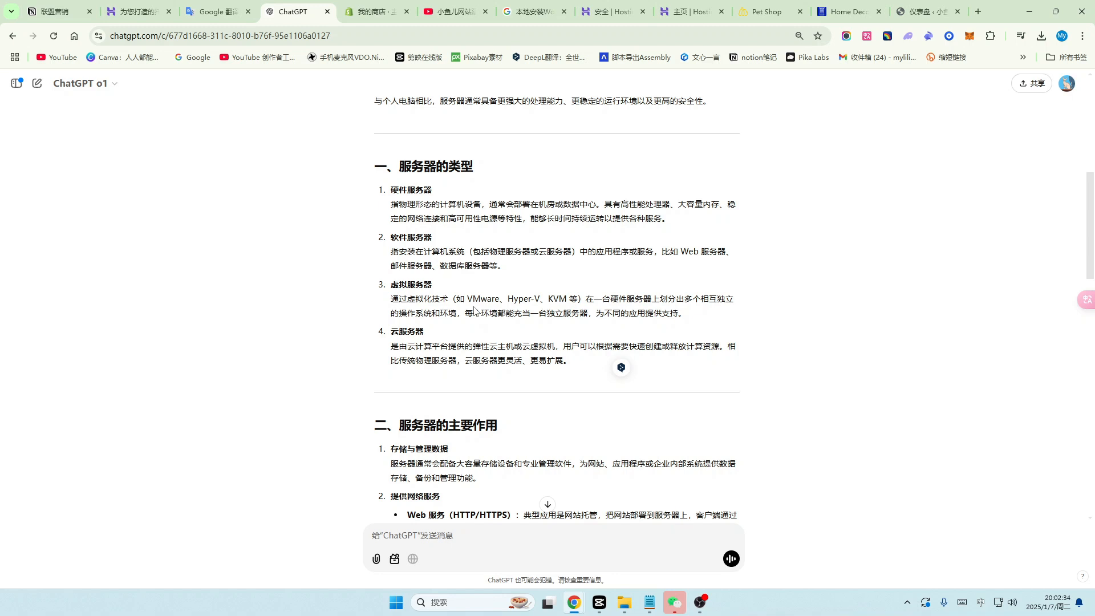
scroll(474, 310, down, 4)
drag(399, 192, 497, 196)
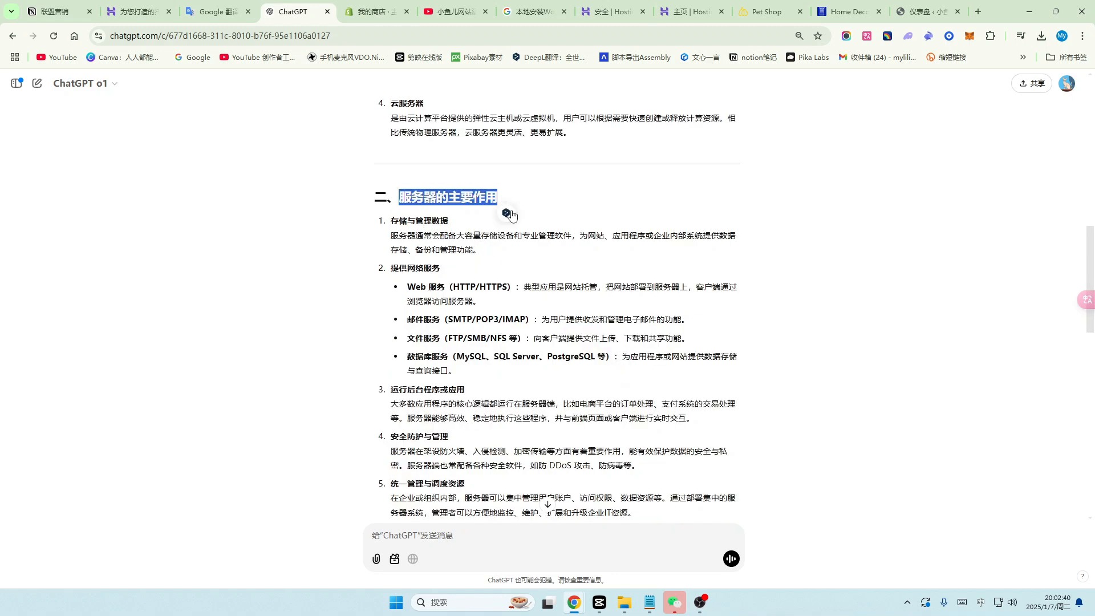
scroll(481, 323, down, 1)
scroll(480, 324, down, 1)
scroll(499, 285, down, 2)
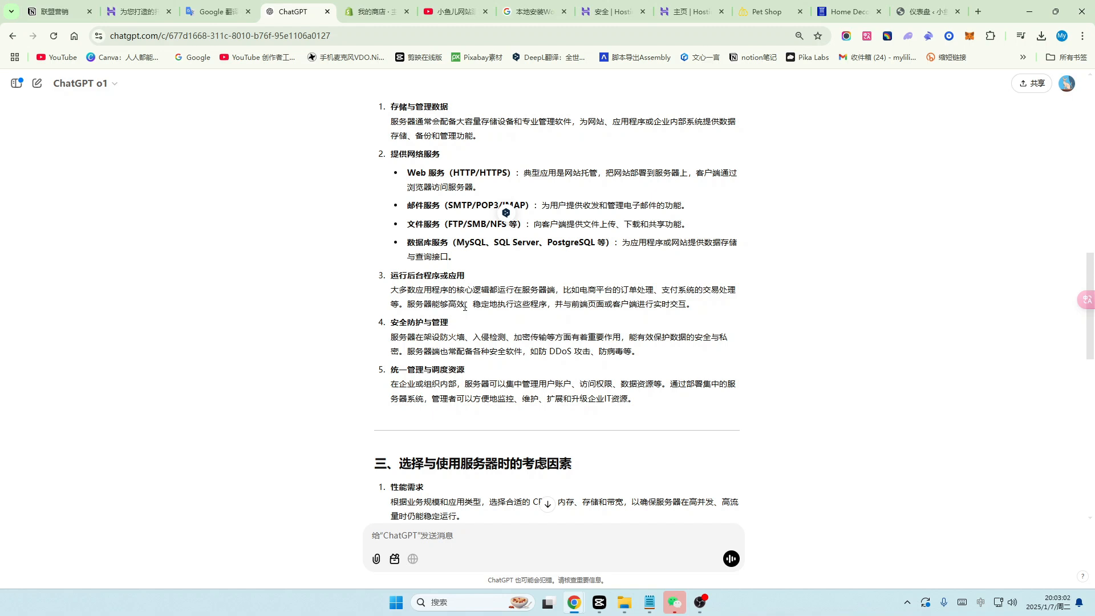
Switch to the Hostinger home page, look over its introductory offer and highlight the text 30天退款保证.
click(137, 11)
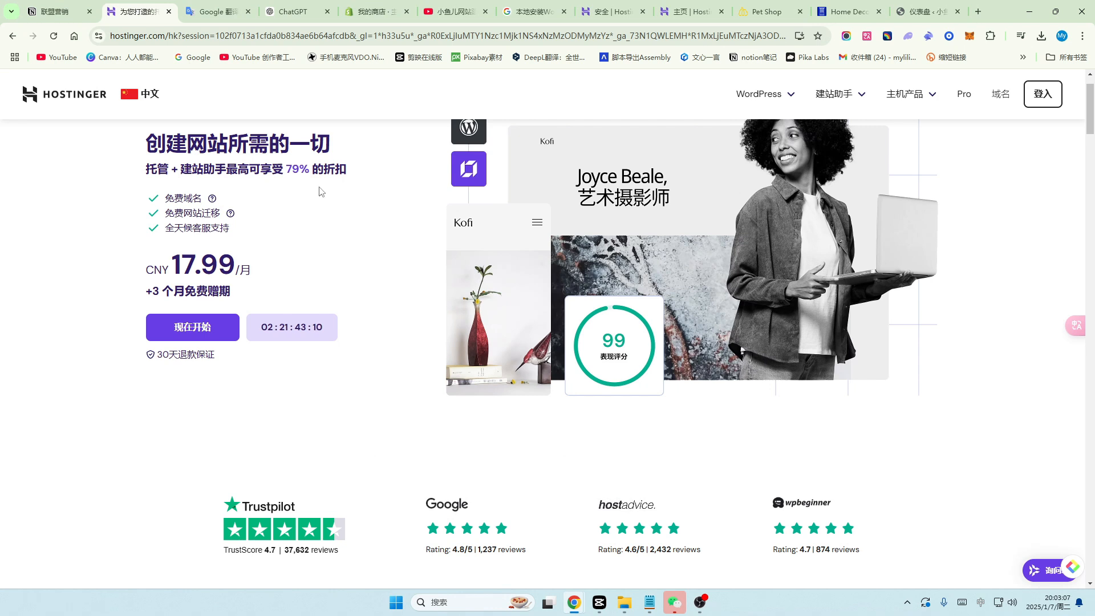
scroll(337, 265, up, 1)
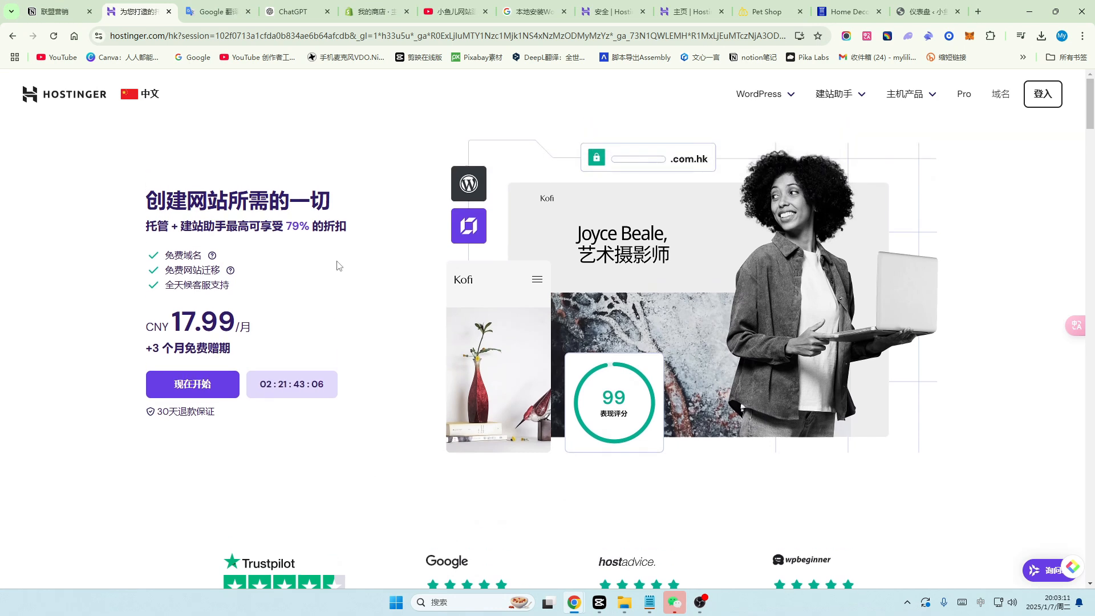
scroll(340, 274, down, 1)
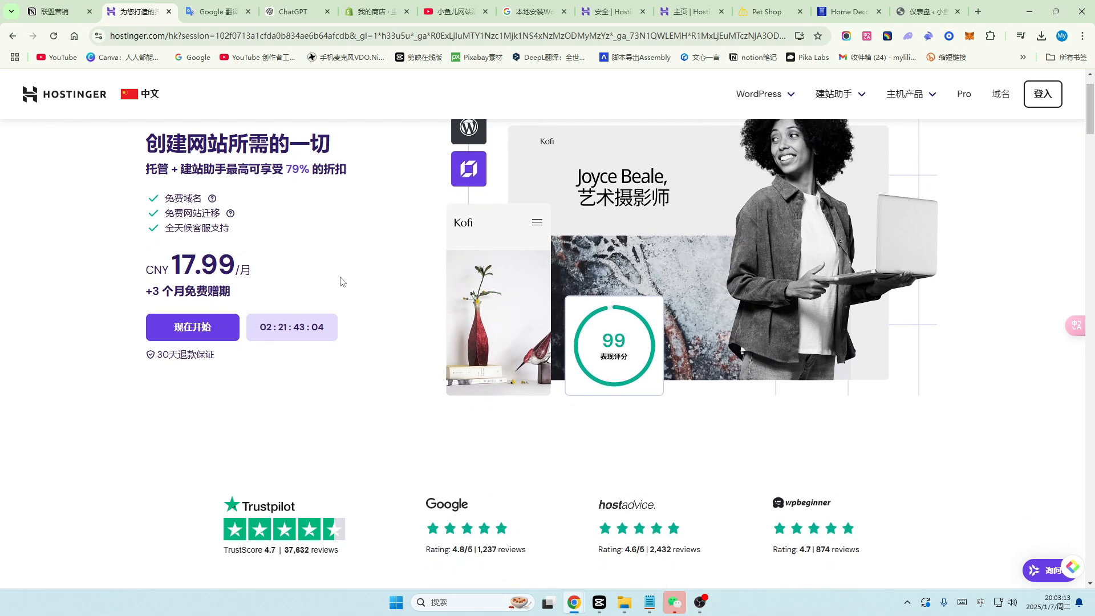
scroll(341, 281, up, 1)
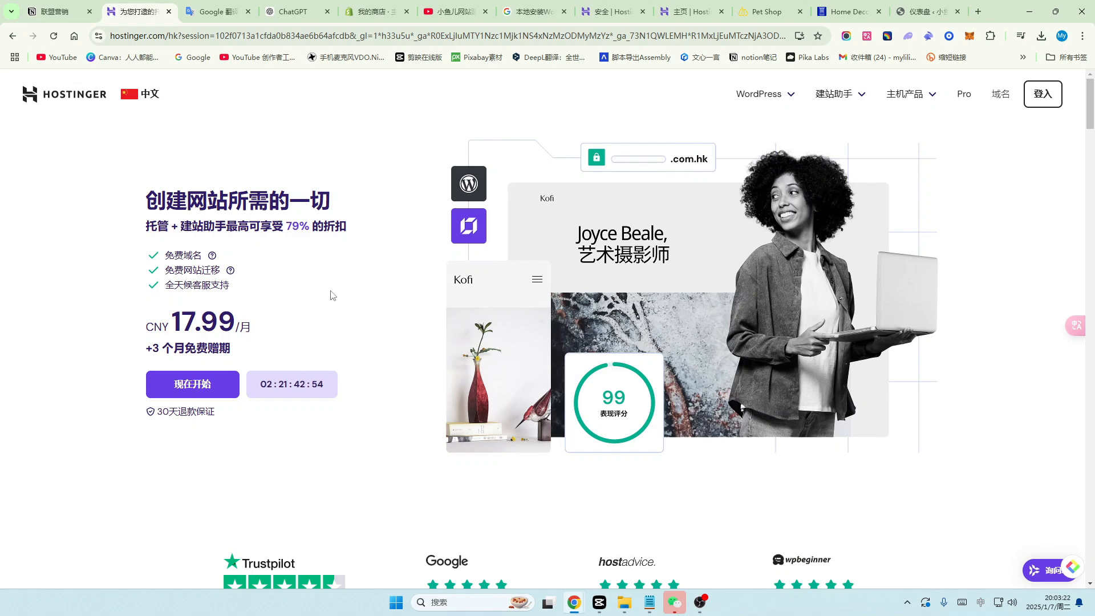
scroll(378, 302, down, 4)
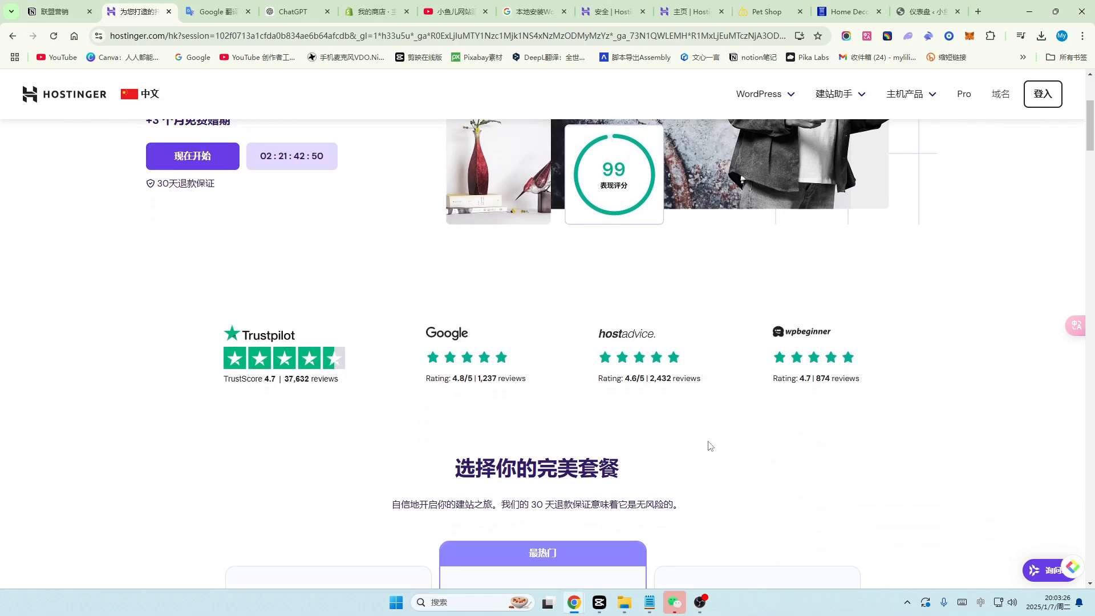
scroll(746, 488, down, 1)
scroll(746, 489, up, 5)
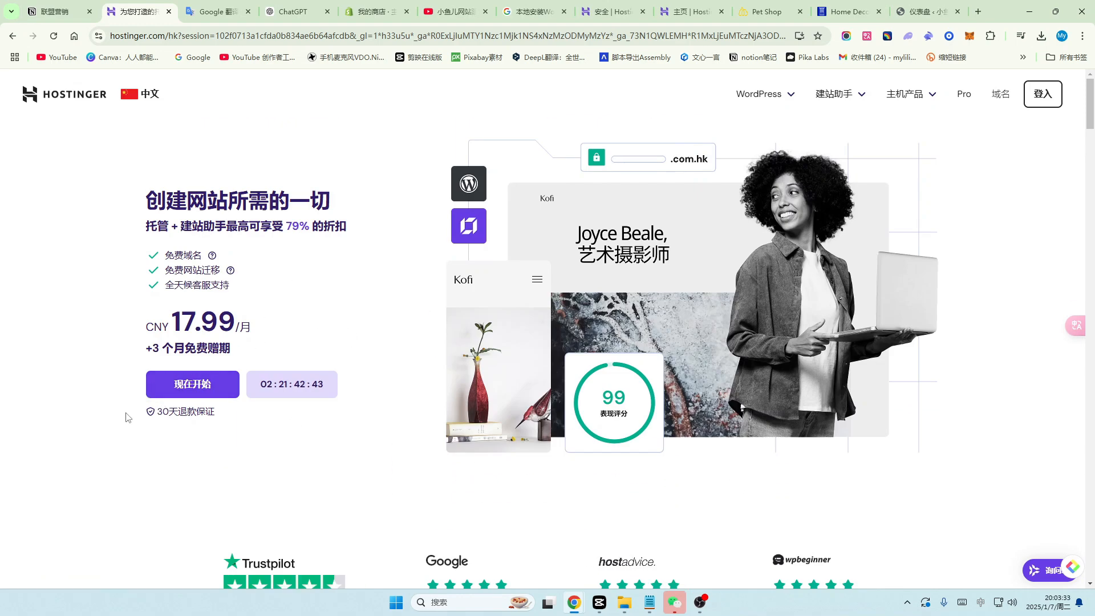
drag(130, 421, 245, 436)
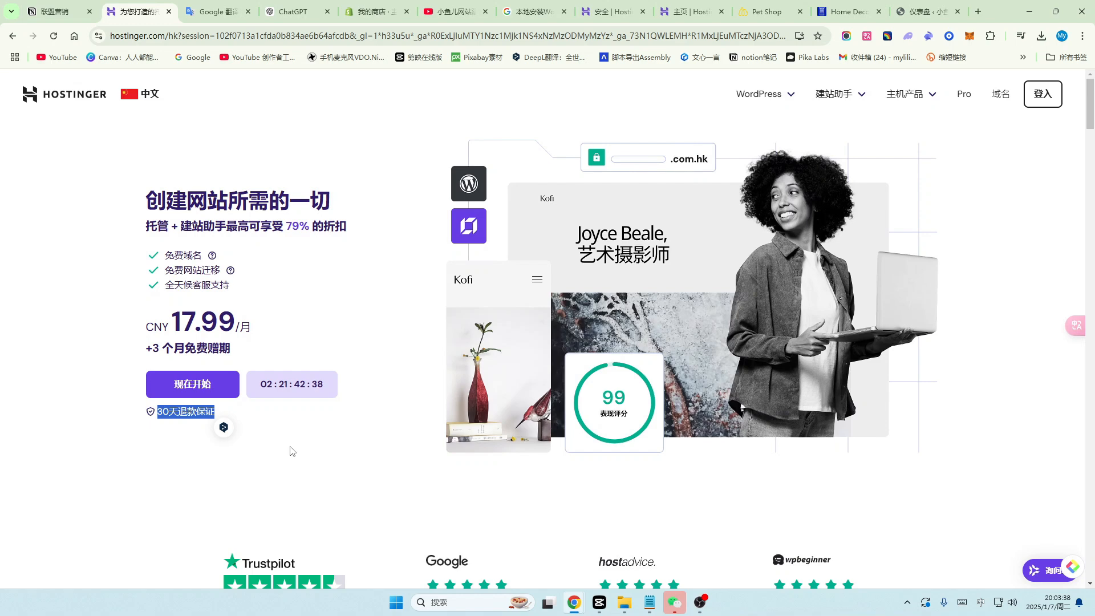
Compare the prices and included features of Hostinger's Premium, Business and Cloud Startup plans, including the free domain entry.
scroll(225, 435, down, 4)
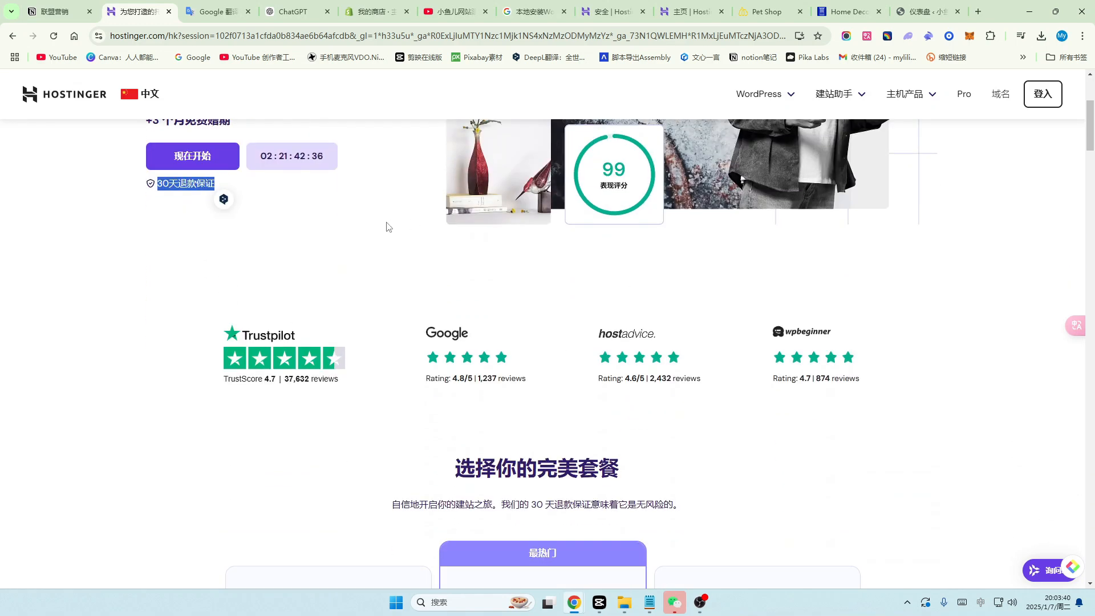
scroll(357, 403, down, 4)
scroll(357, 403, down, 4)
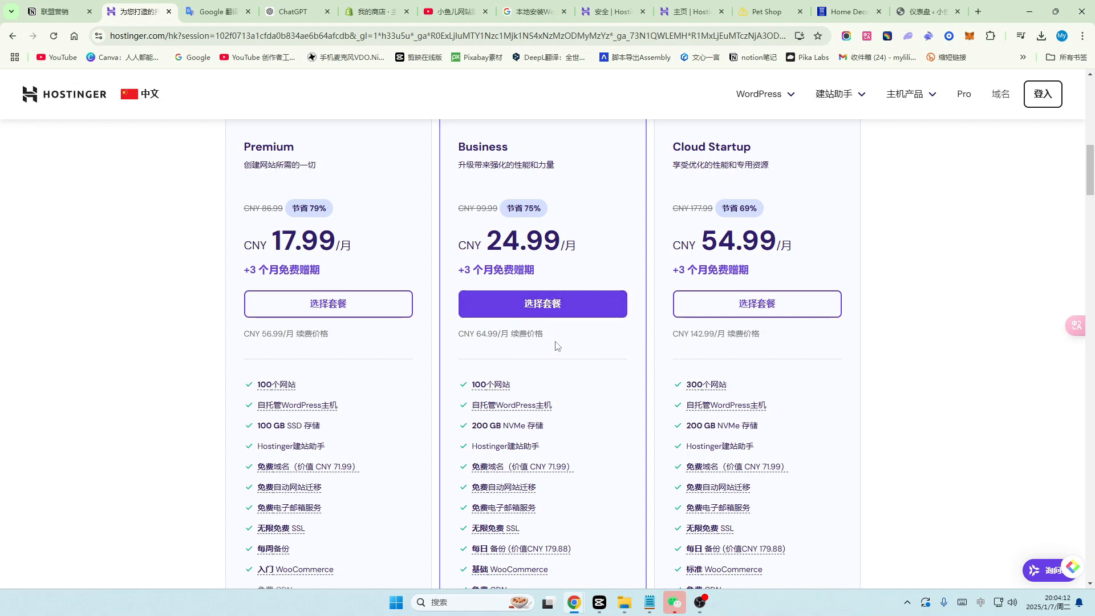
scroll(562, 357, down, 4)
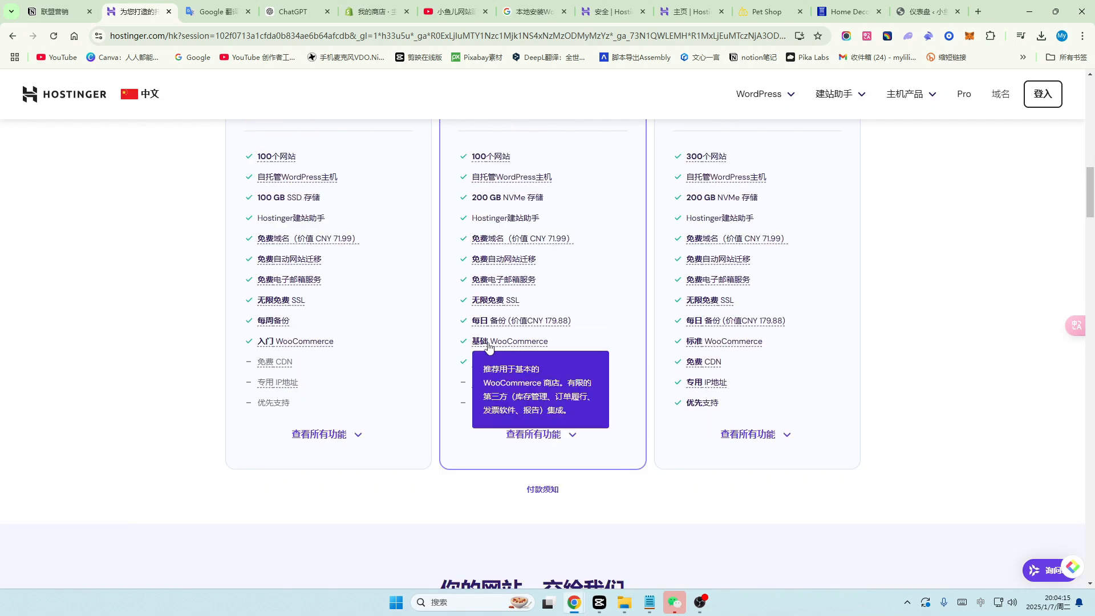
mouse_move(510, 239)
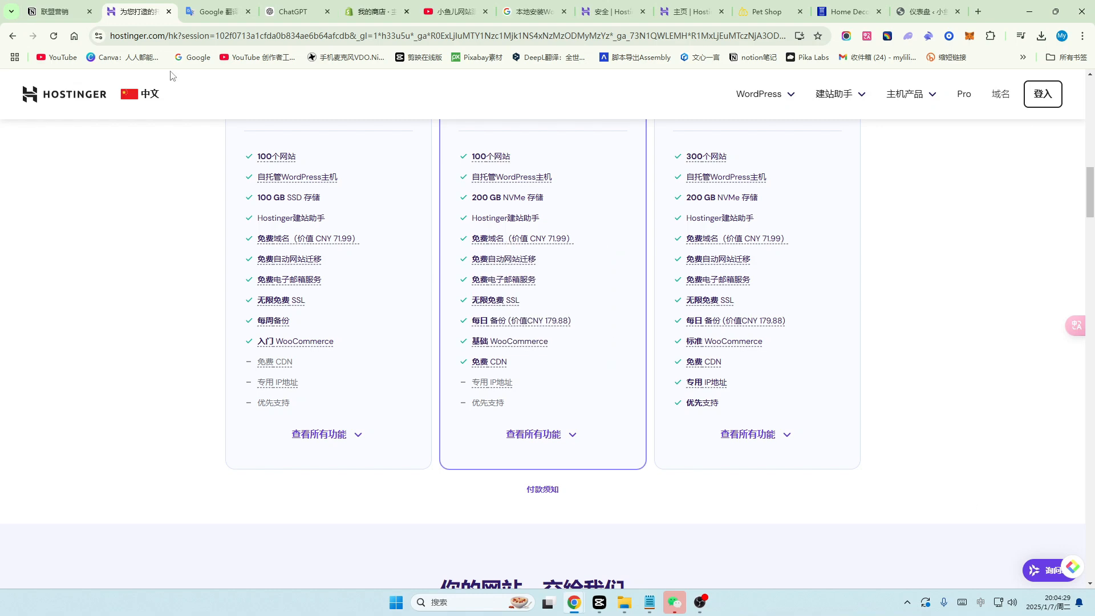
click(527, 10)
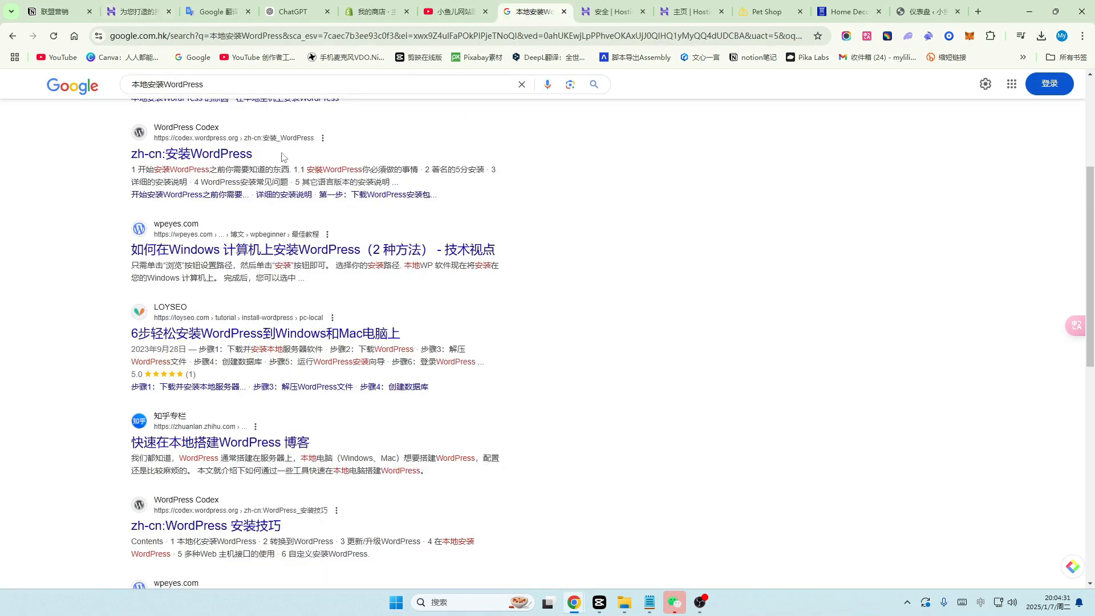
scroll(23, 278, up, 5)
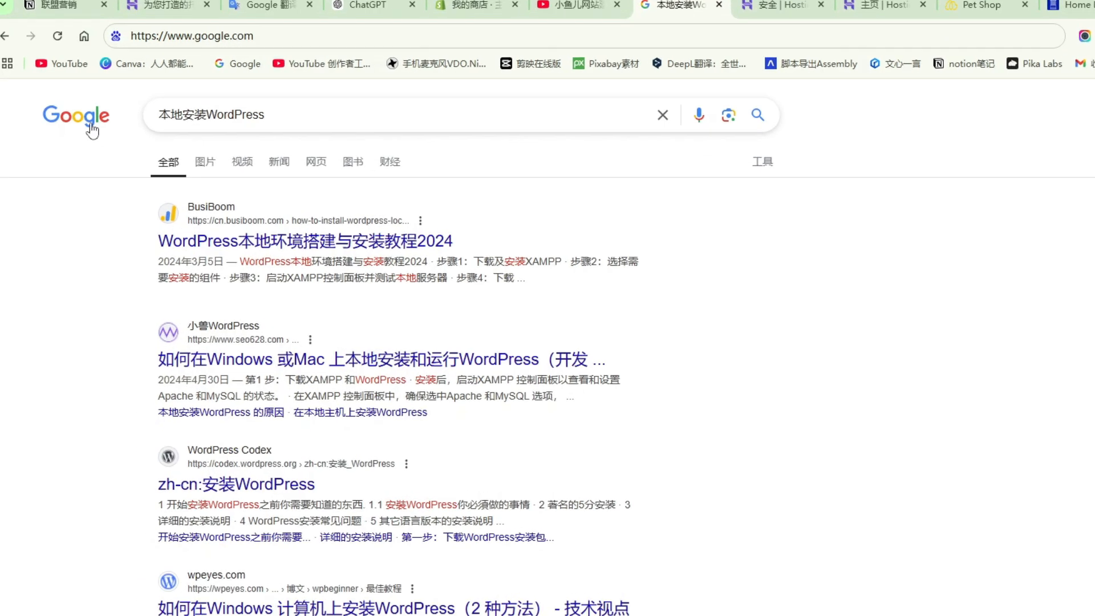
drag(229, 36, 152, 37)
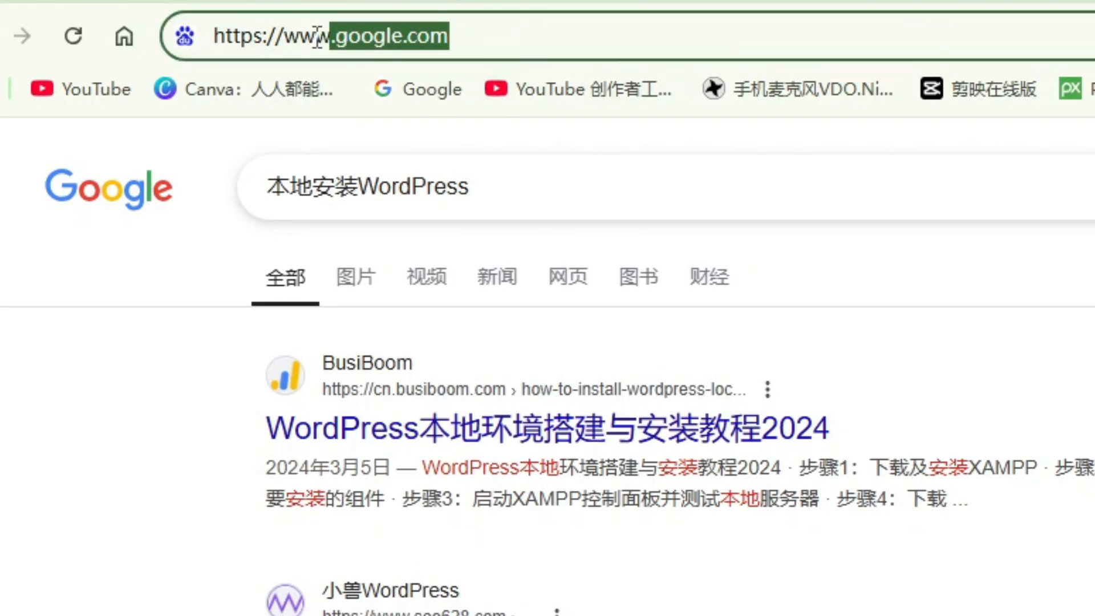
drag(317, 37, 213, 36)
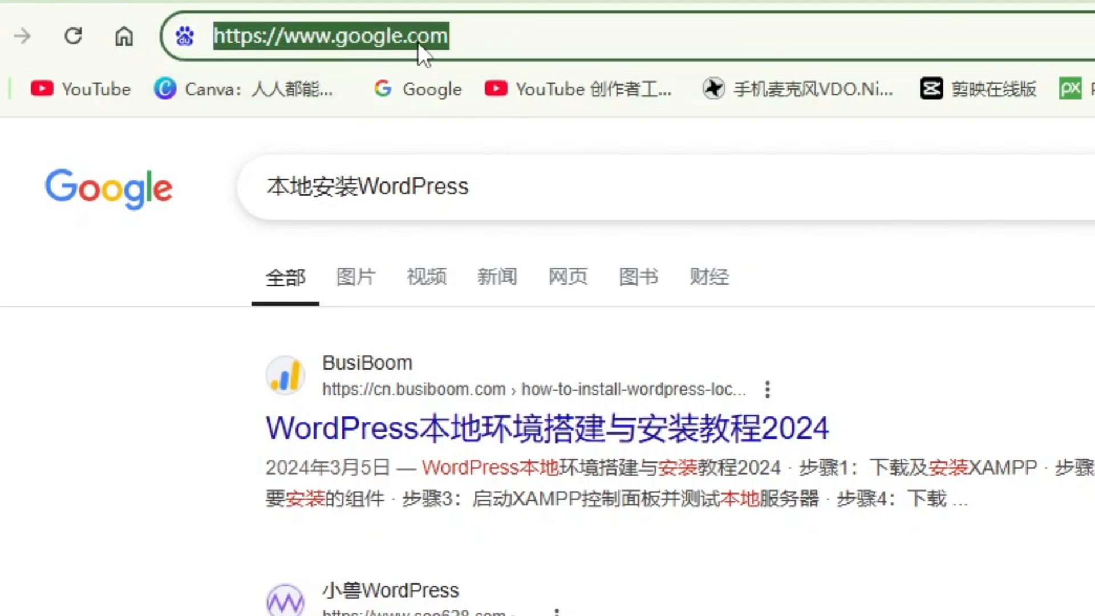
click(478, 37)
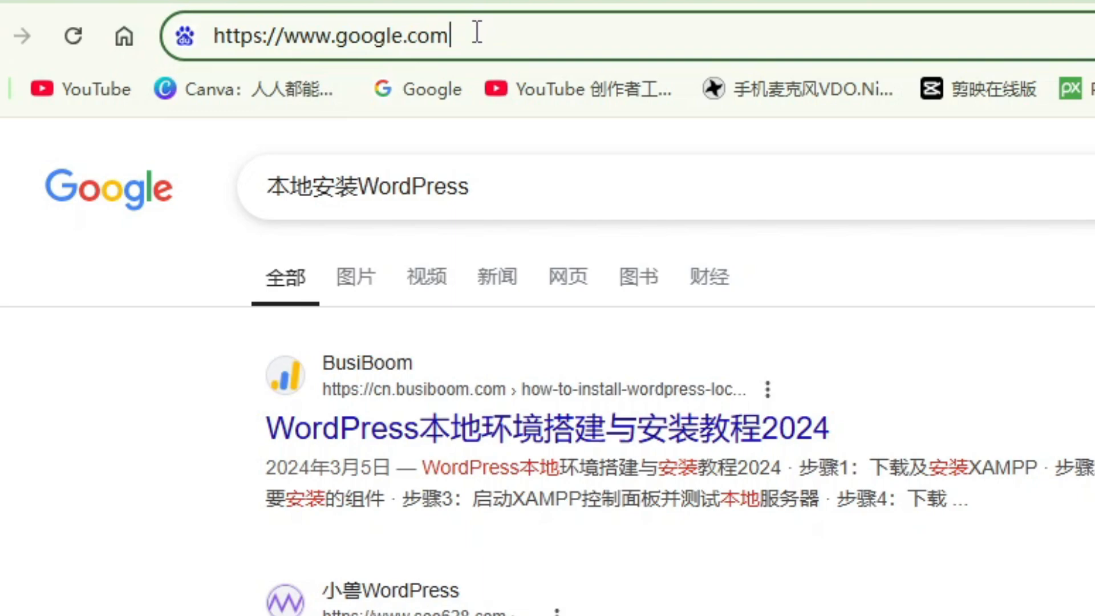
drag(478, 35, 151, 26)
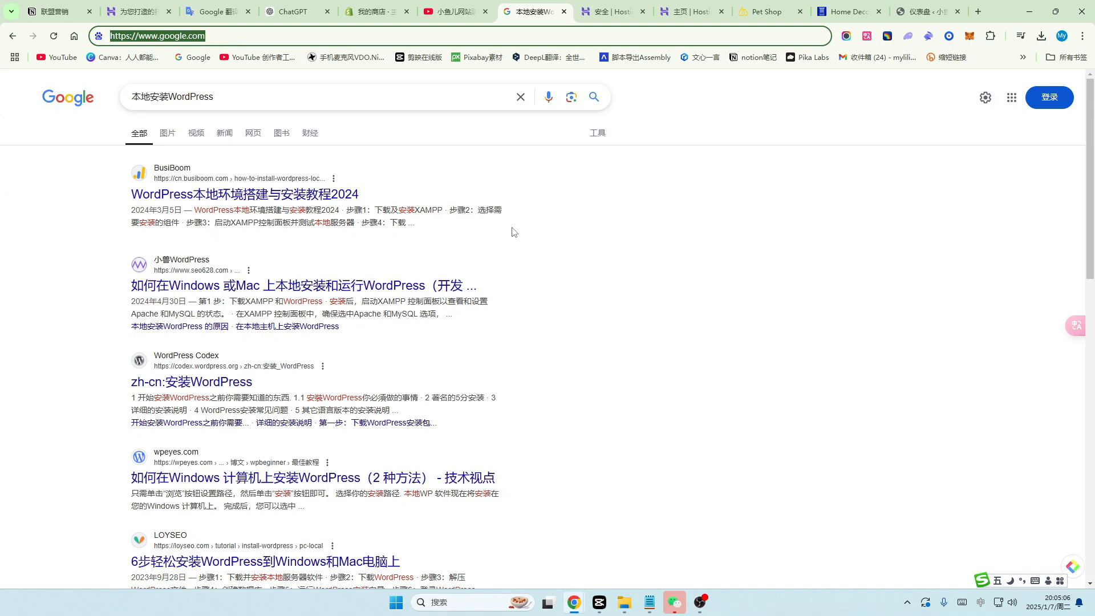
Search Google for "facebook" and open the official Facebook site from the results.
triple_click(242, 100)
key(BackSpace)
text(facebook)
key(Return)
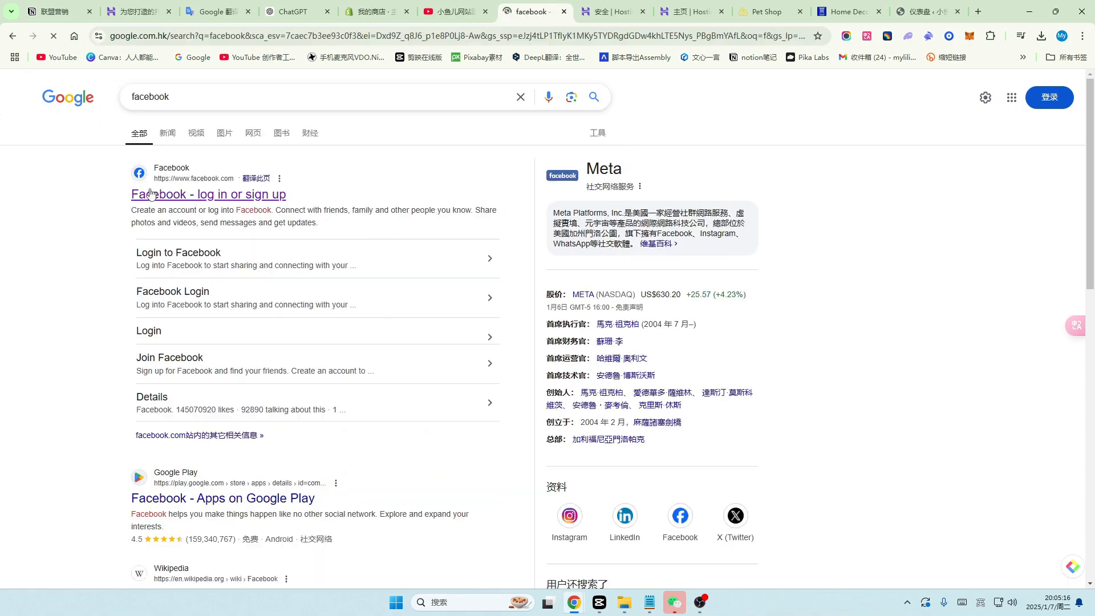
click(151, 194)
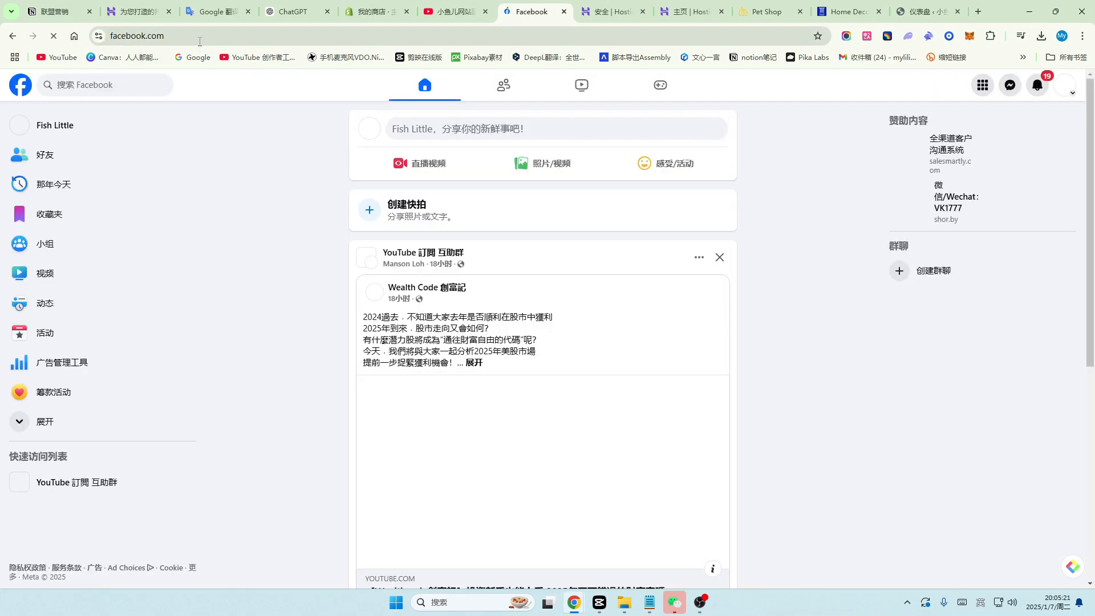
Highlight Facebook's full web address as another domain example, and return to the Hostinger plan comparison.
drag(165, 36, 110, 35)
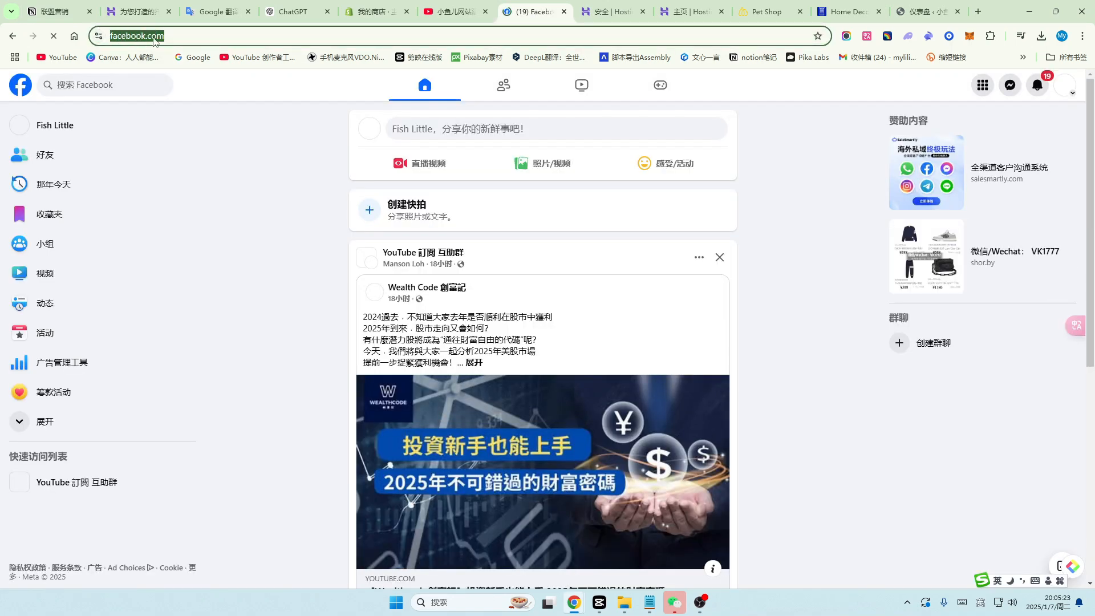
click(183, 36)
drag(230, 36, 107, 36)
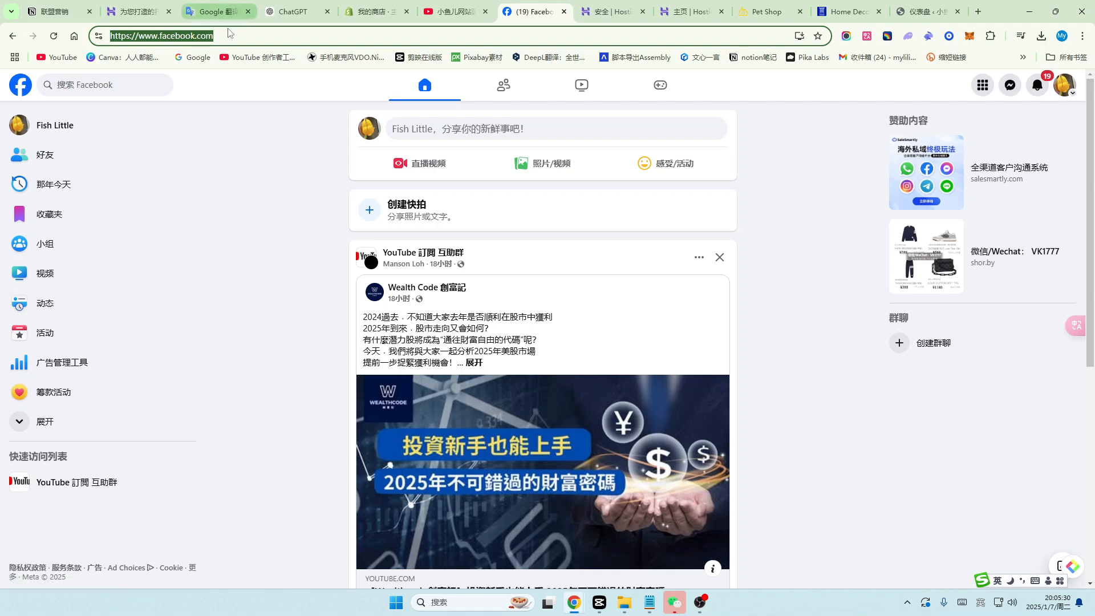
click(230, 36)
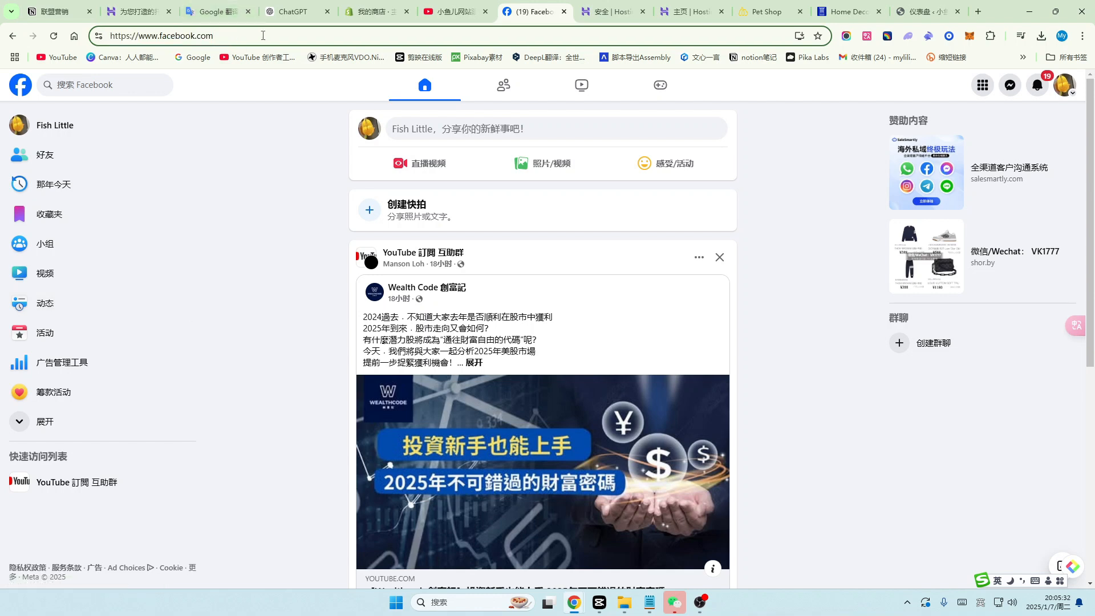
drag(263, 36, 99, 36)
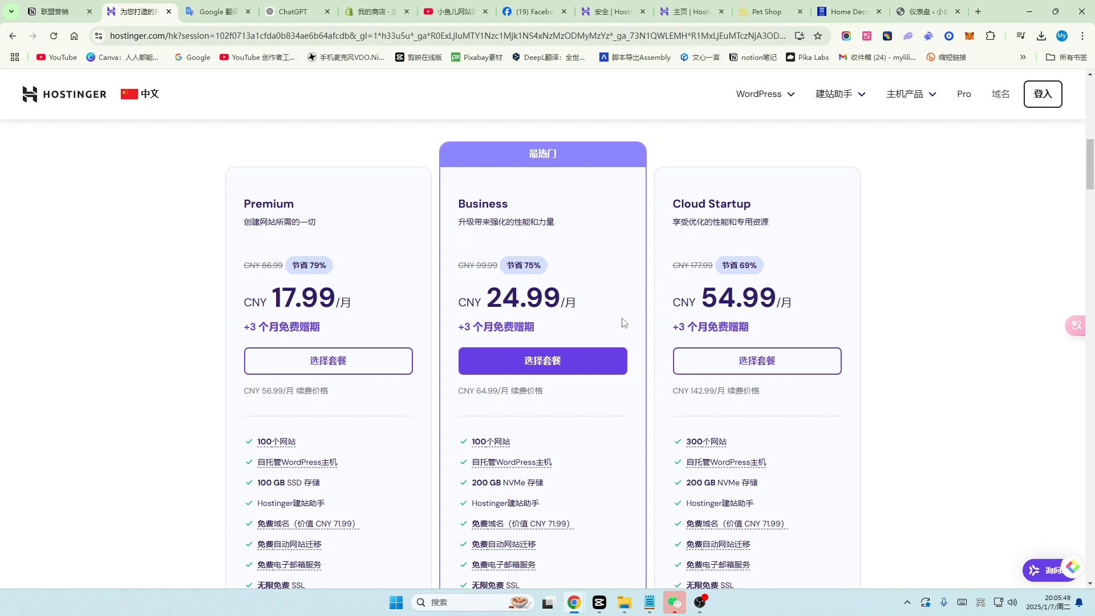
scroll(624, 322, up, 10)
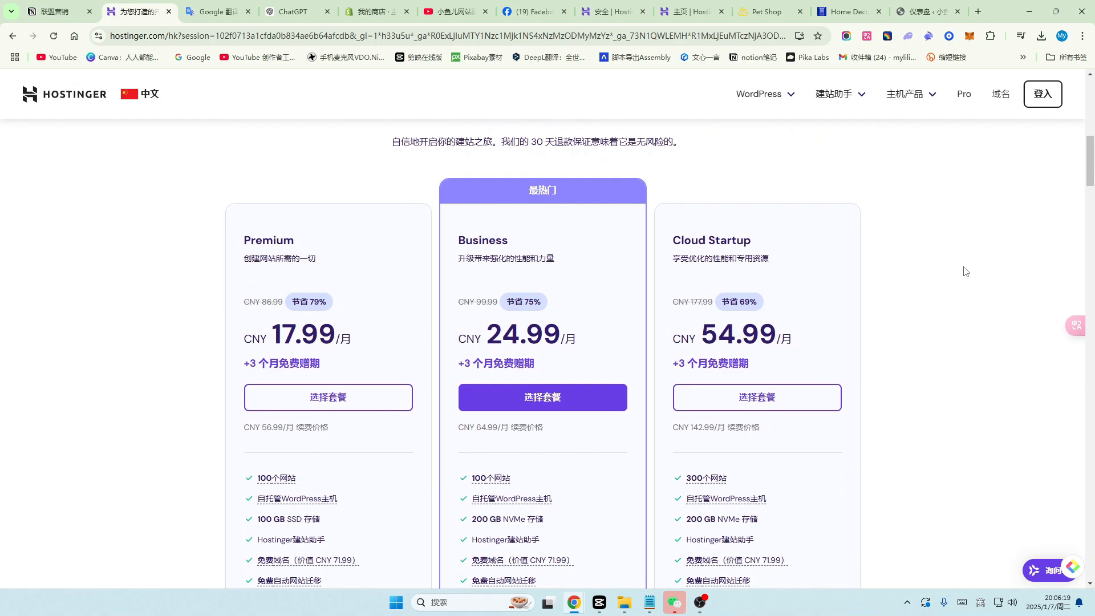
Return to the start of the Hostinger page and choose 中国 (中文) as the country and language.
scroll(964, 272, down, 1)
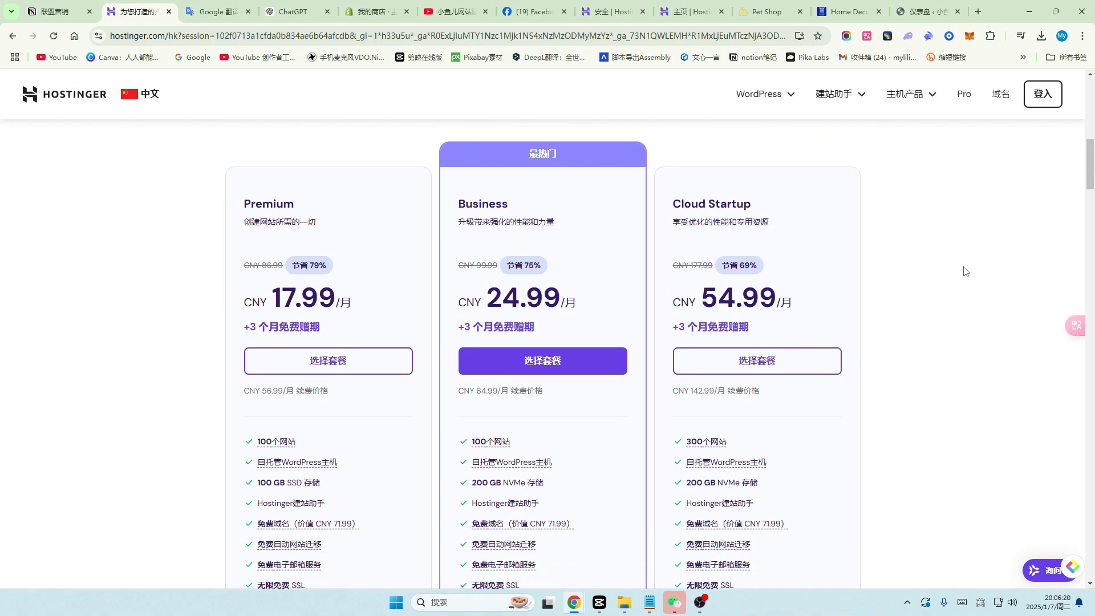
scroll(964, 271, up, 3)
scroll(965, 271, down, 1)
scroll(964, 272, up, 4)
scroll(958, 271, up, 5)
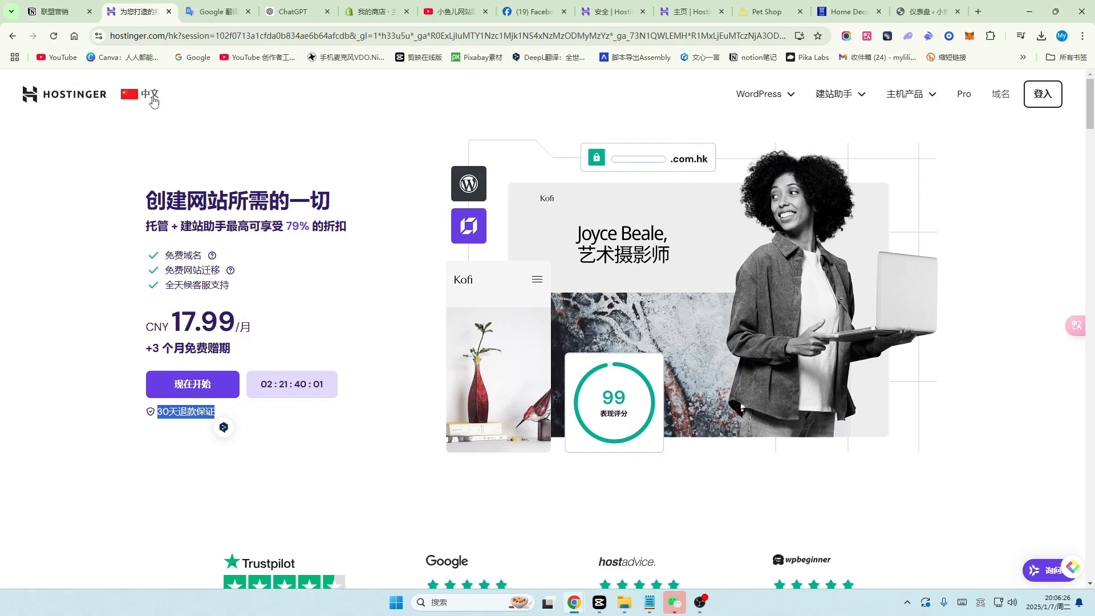
click(134, 100)
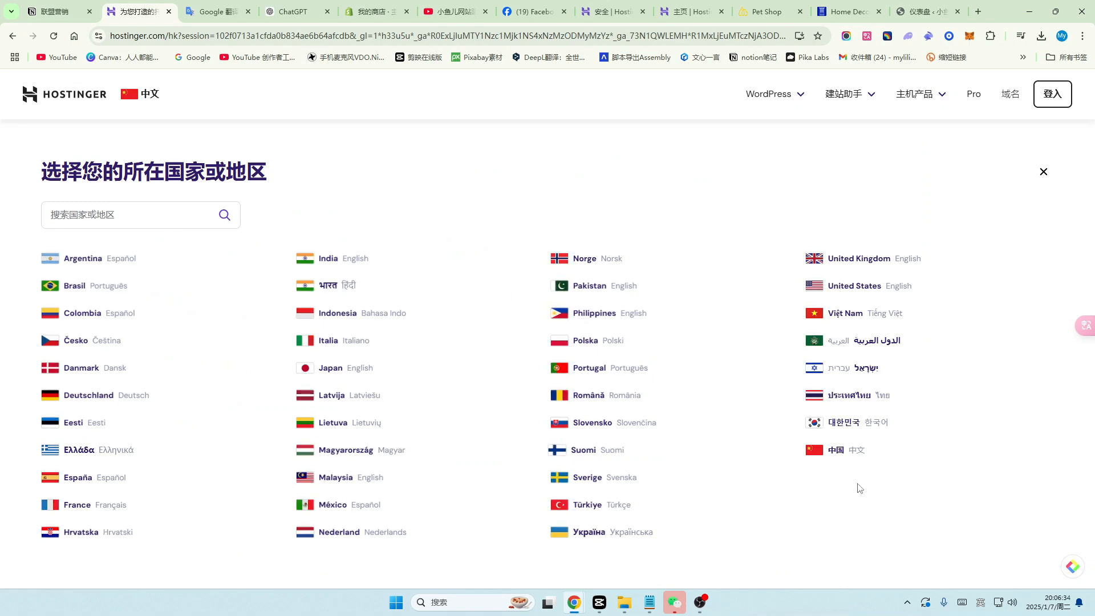
click(831, 451)
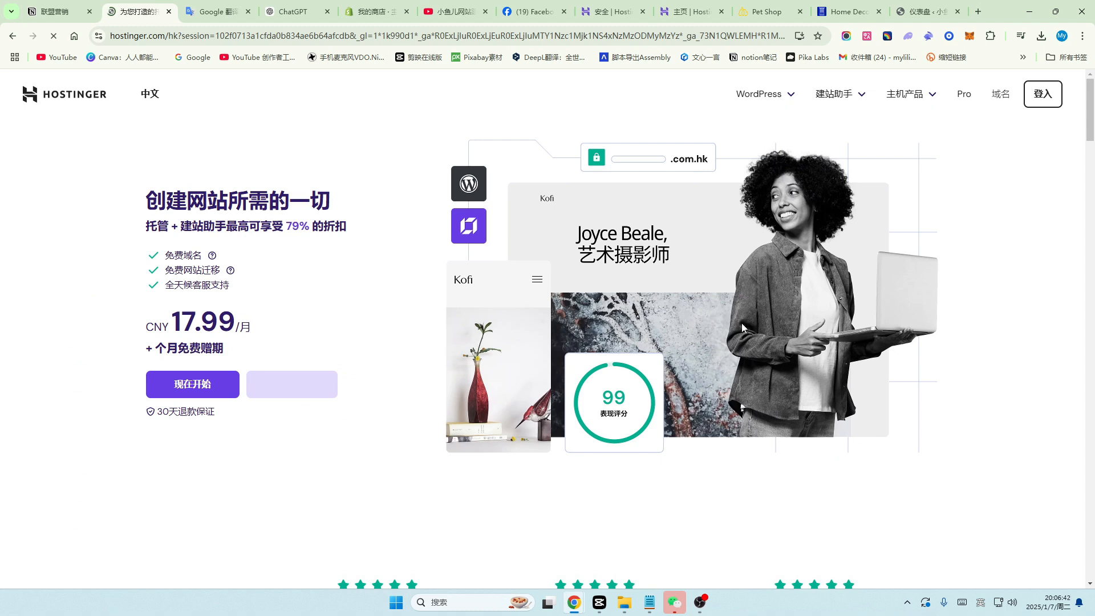
Open the Kodee AI sales assistant chat to show its question field, and close the chat.
scroll(646, 290, down, 2)
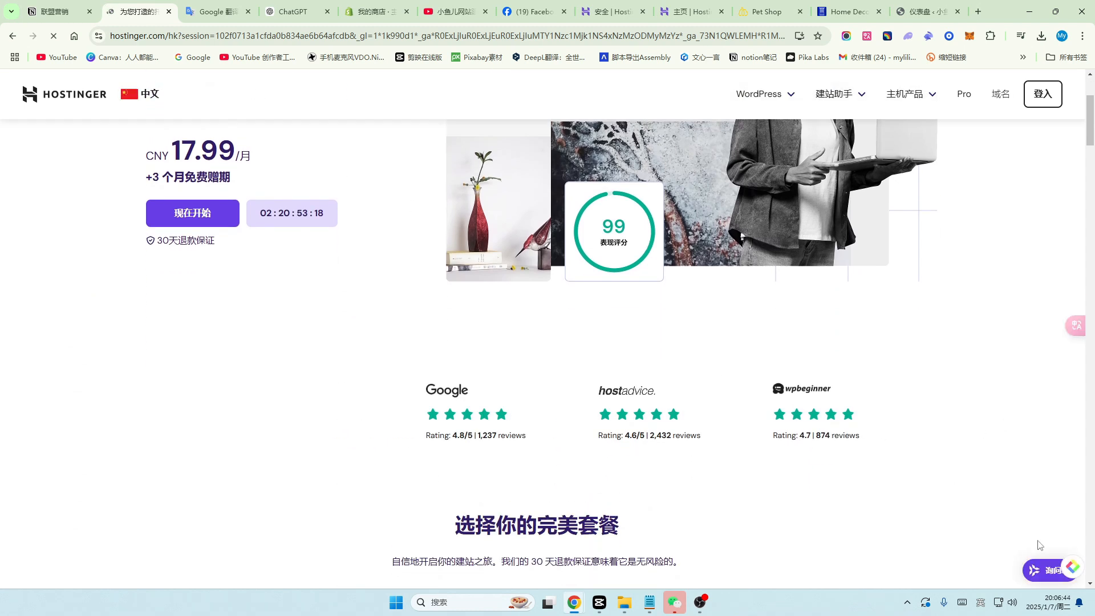
click(1042, 571)
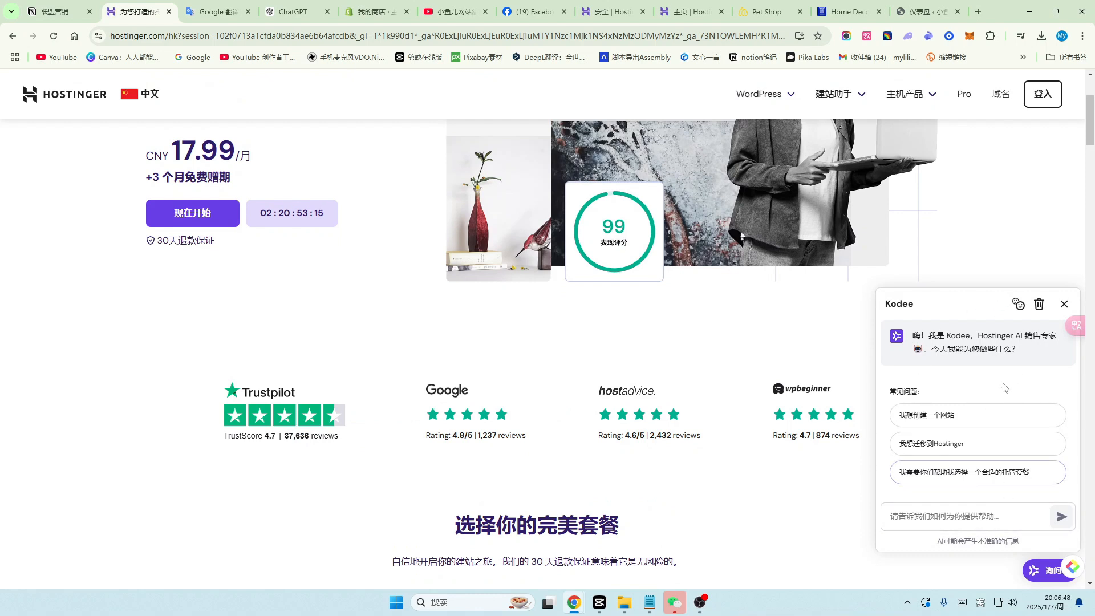
click(910, 520)
scroll(367, 313, down, 8)
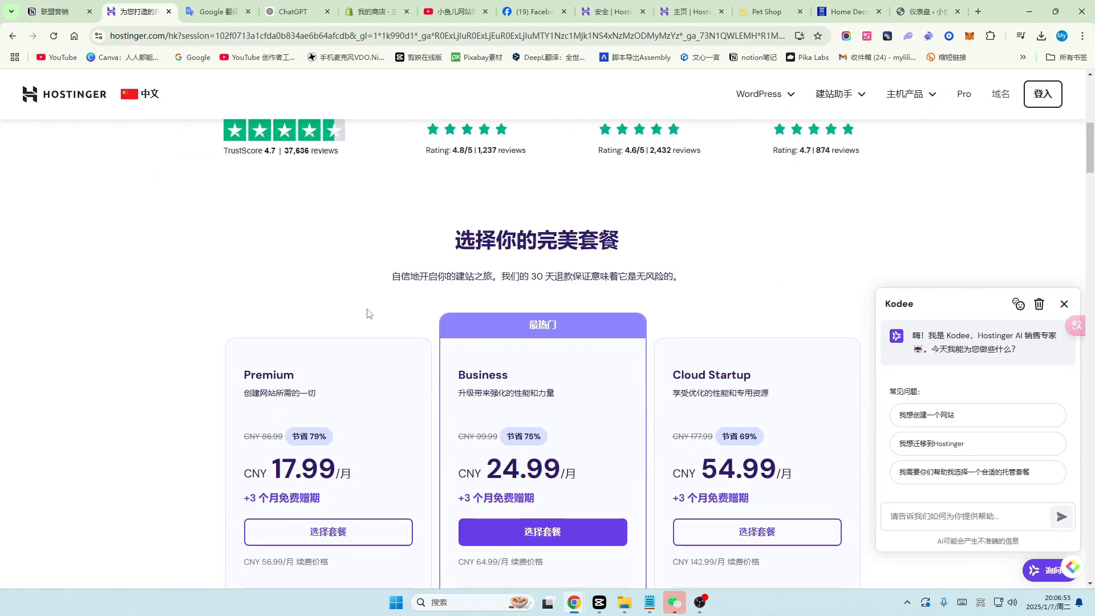
click(1064, 303)
Examine the hosting plans' features and read the explanations of the Business plan's free domain and daily backups.
scroll(467, 283, up, 1)
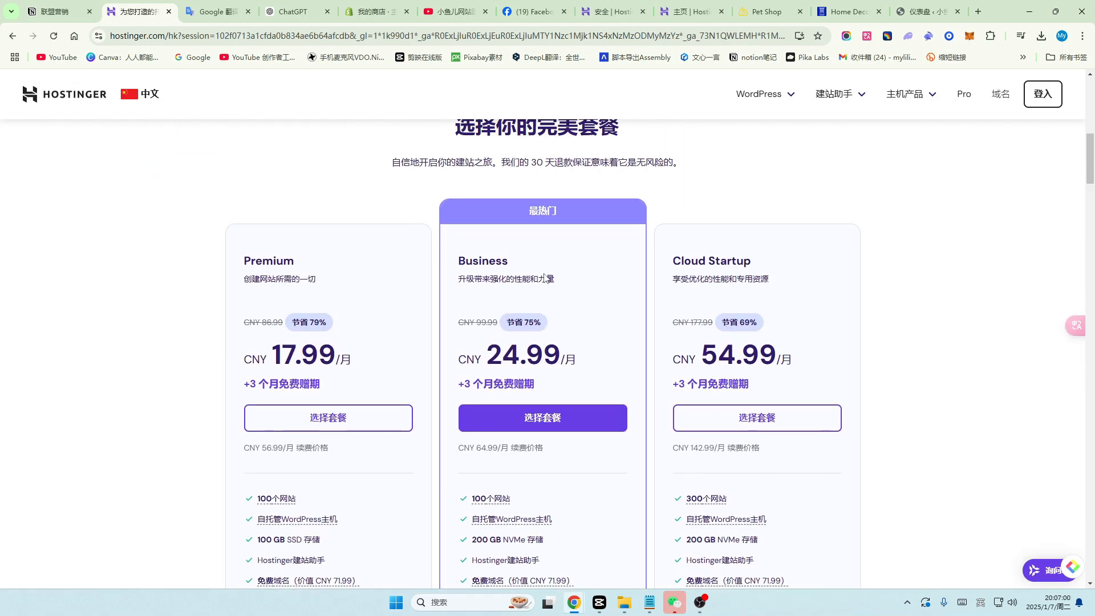
scroll(555, 261, down, 2)
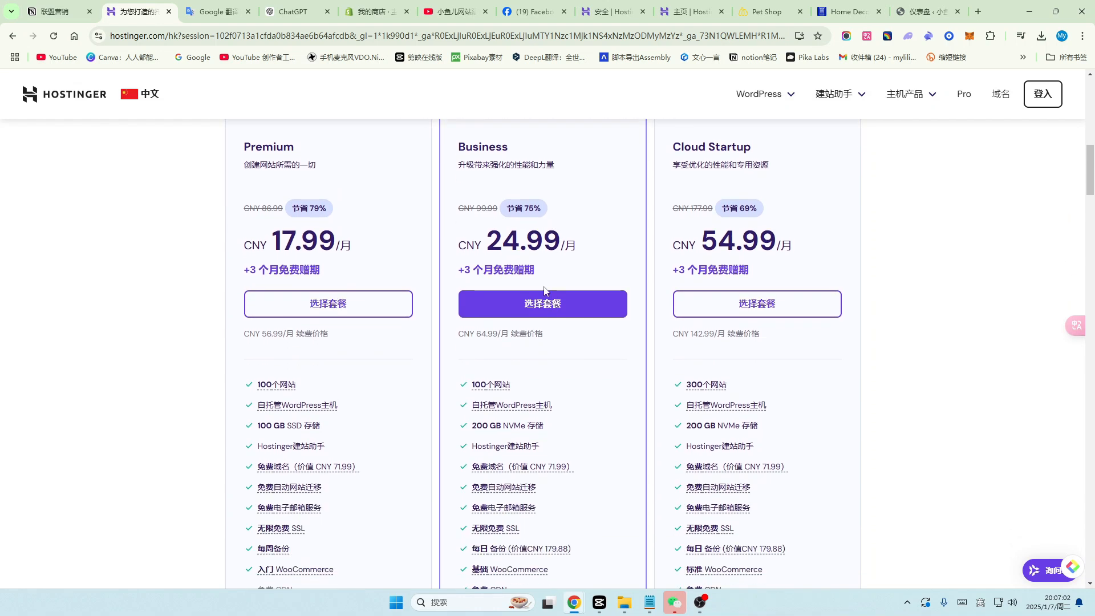
mouse_move(482, 387)
scroll(567, 378, down, 1)
mouse_move(485, 410)
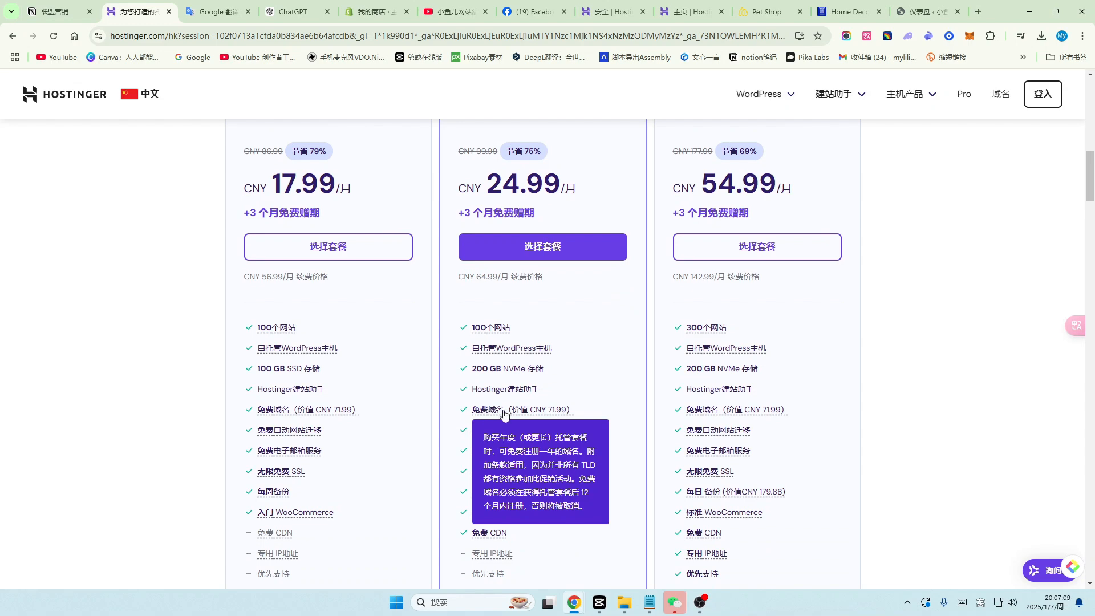
scroll(504, 413, down, 1)
mouse_move(488, 438)
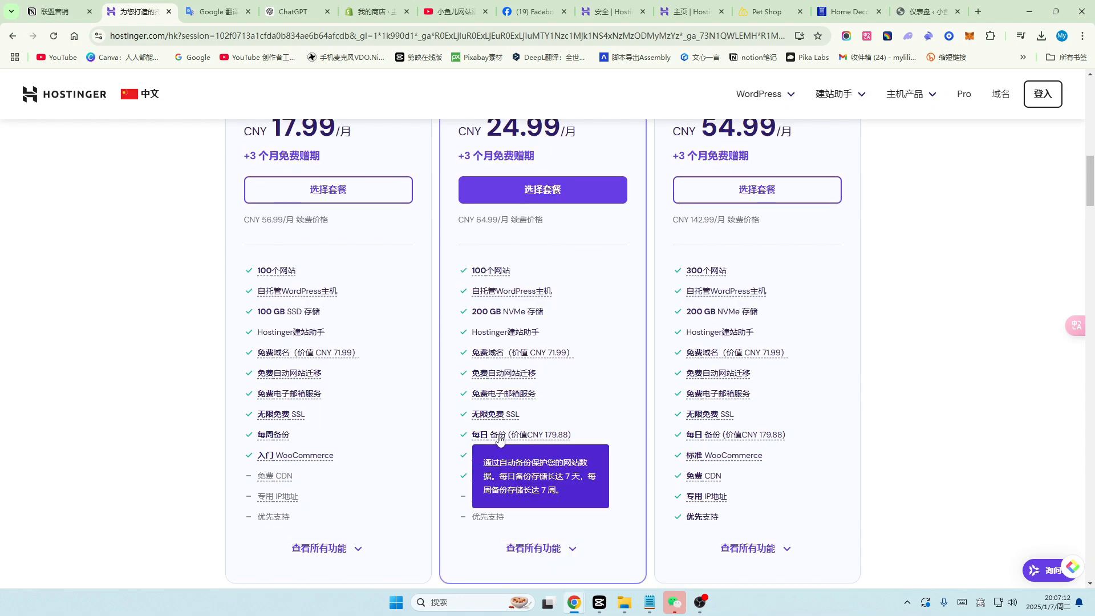
mouse_move(278, 440)
Compare the Cloud Startup plan with the other two and read the explanation of the Business plan's free CDN.
scroll(781, 319, up, 1)
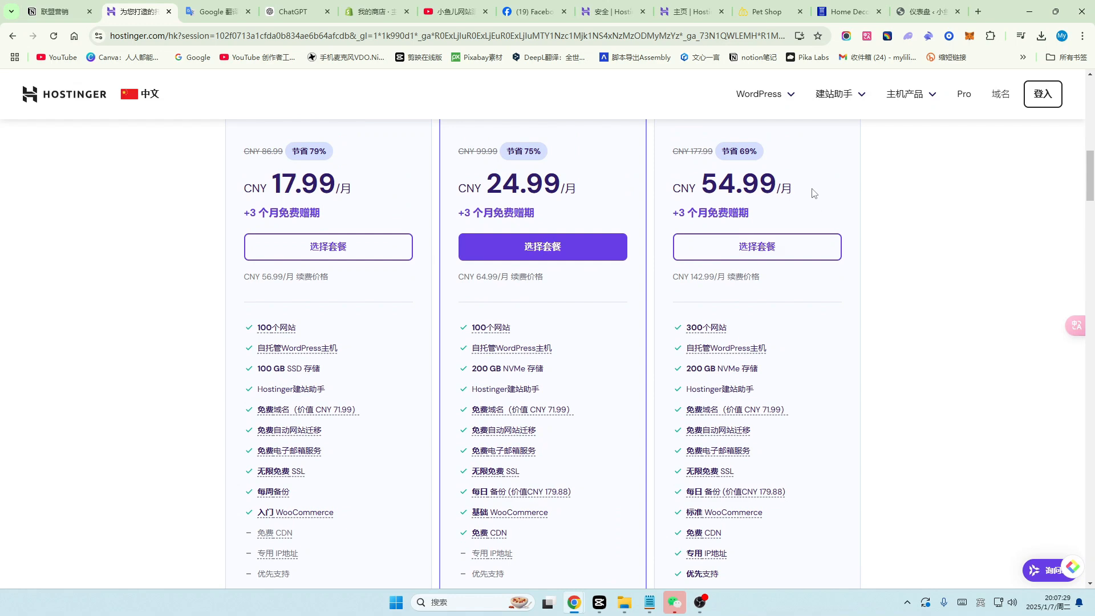
scroll(809, 228, down, 1)
scroll(799, 253, up, 1)
scroll(798, 253, up, 1)
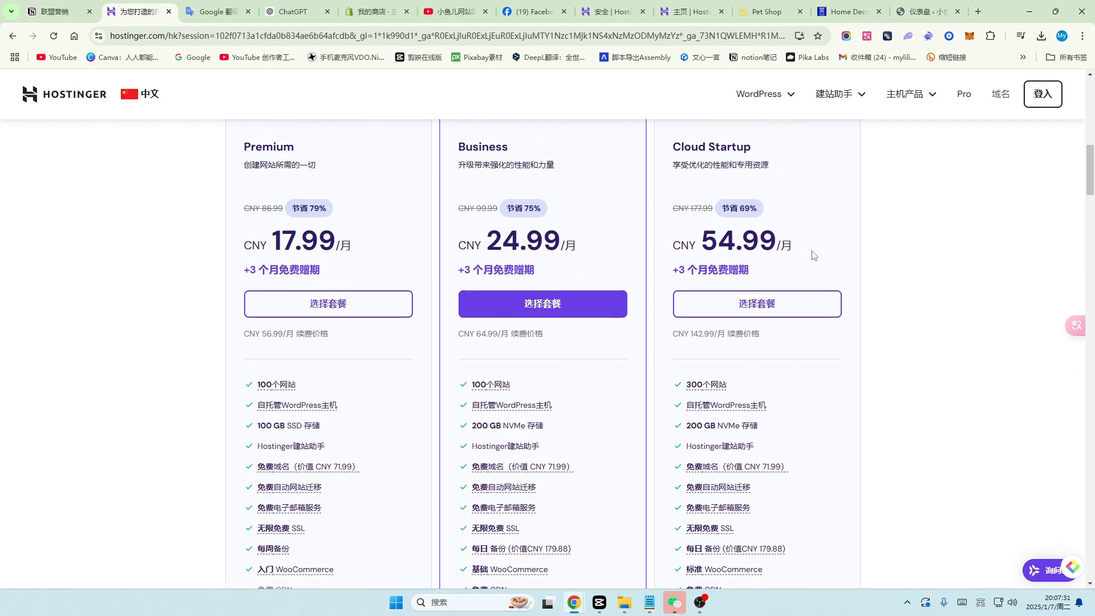
scroll(813, 254, down, 4)
mouse_move(710, 394)
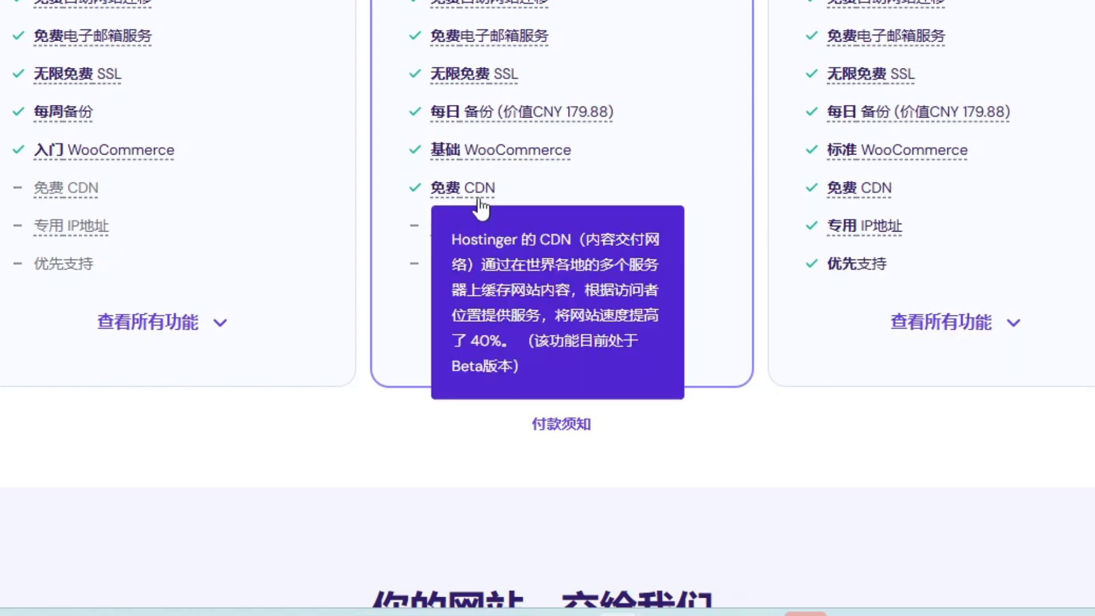
mouse_move(487, 239)
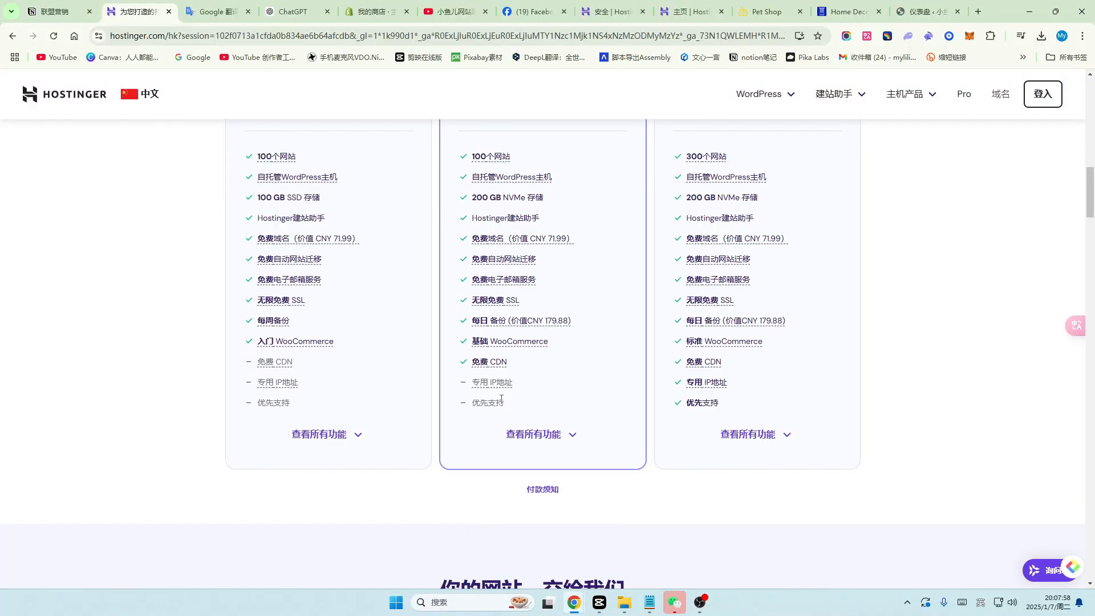
scroll(626, 342, up, 5)
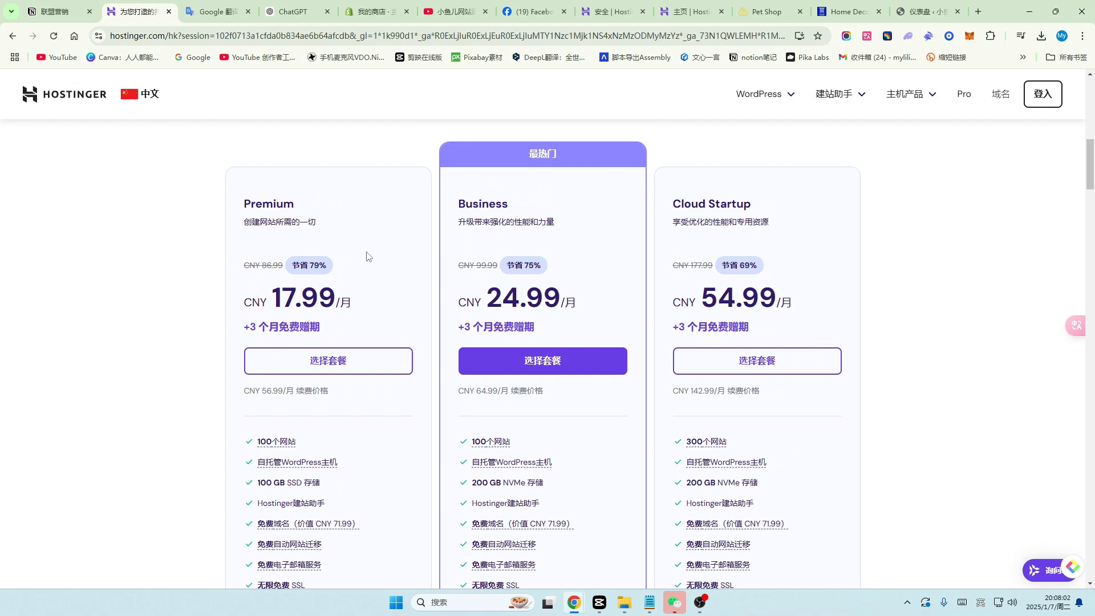
Select the Business plan with the 48 月 period, and highlight its 3 free months and free domain offer.
click(560, 366)
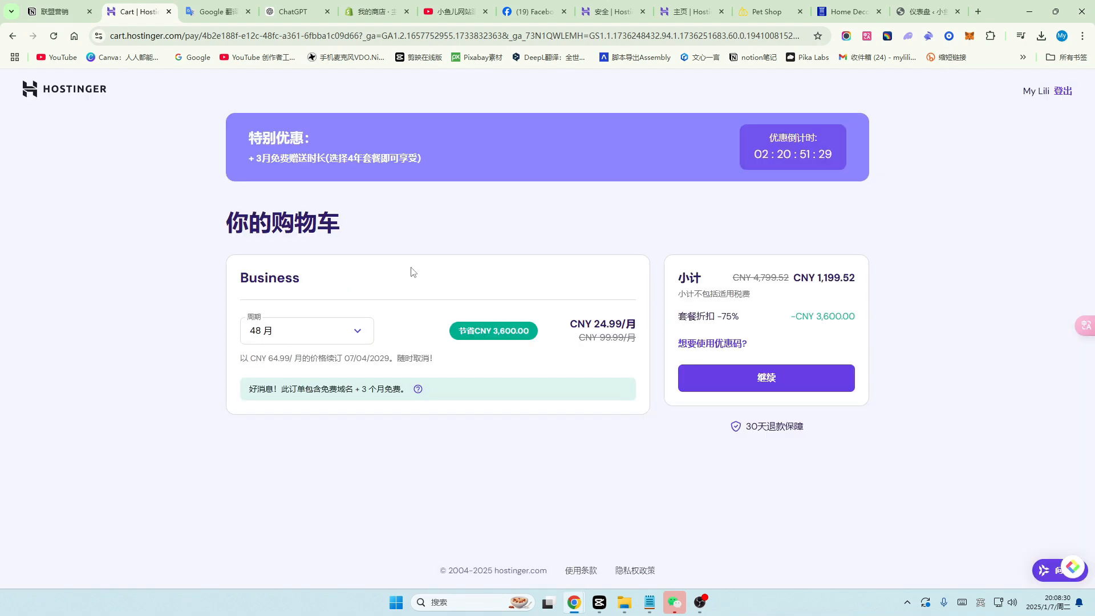
click(357, 333)
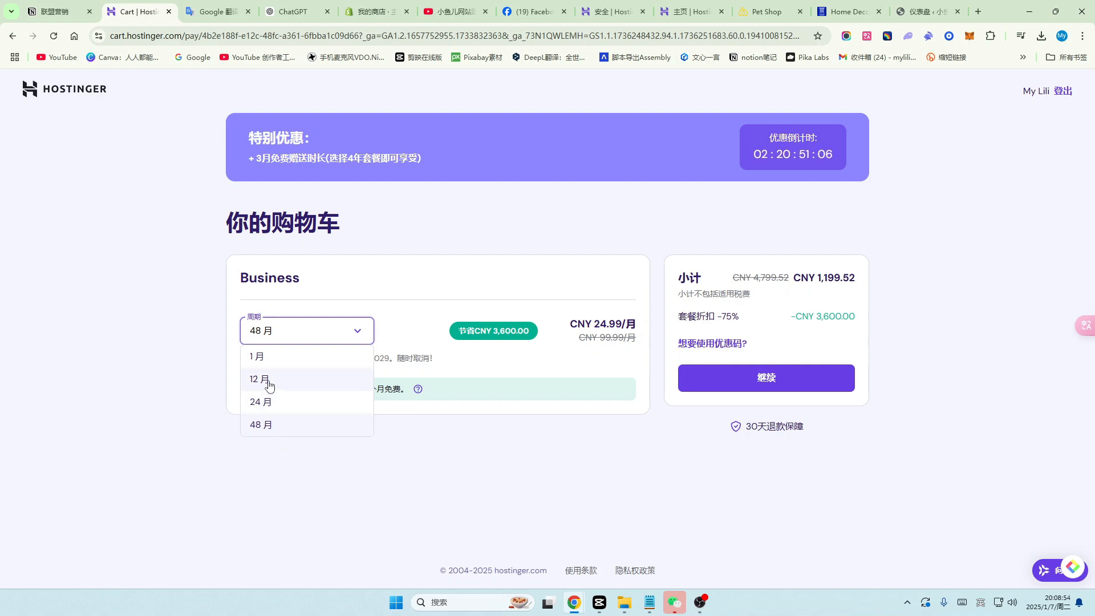
click(287, 428)
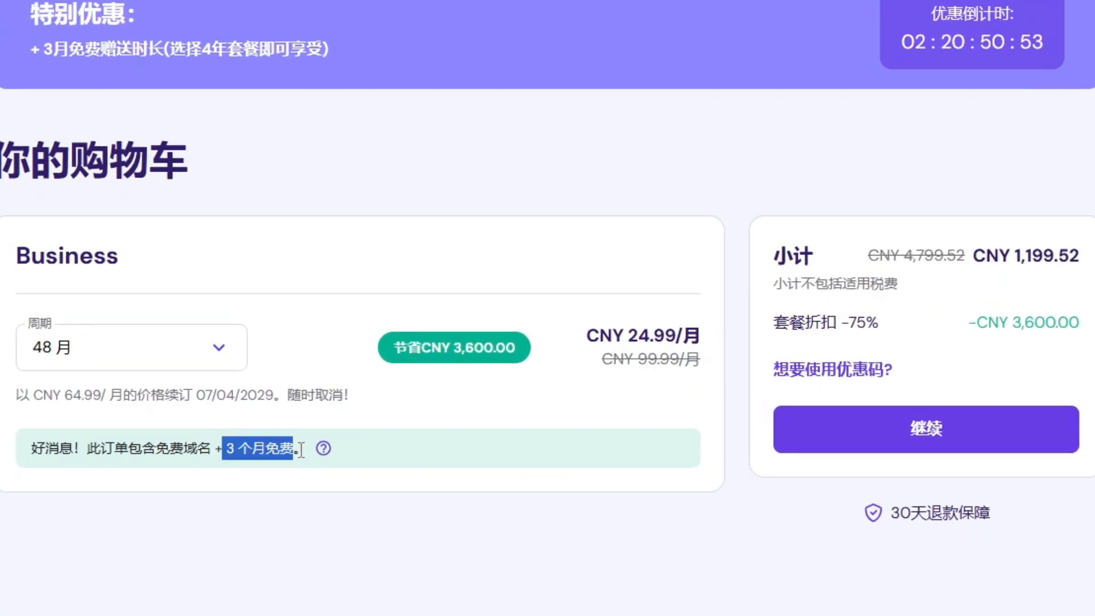
drag(360, 389, 403, 390)
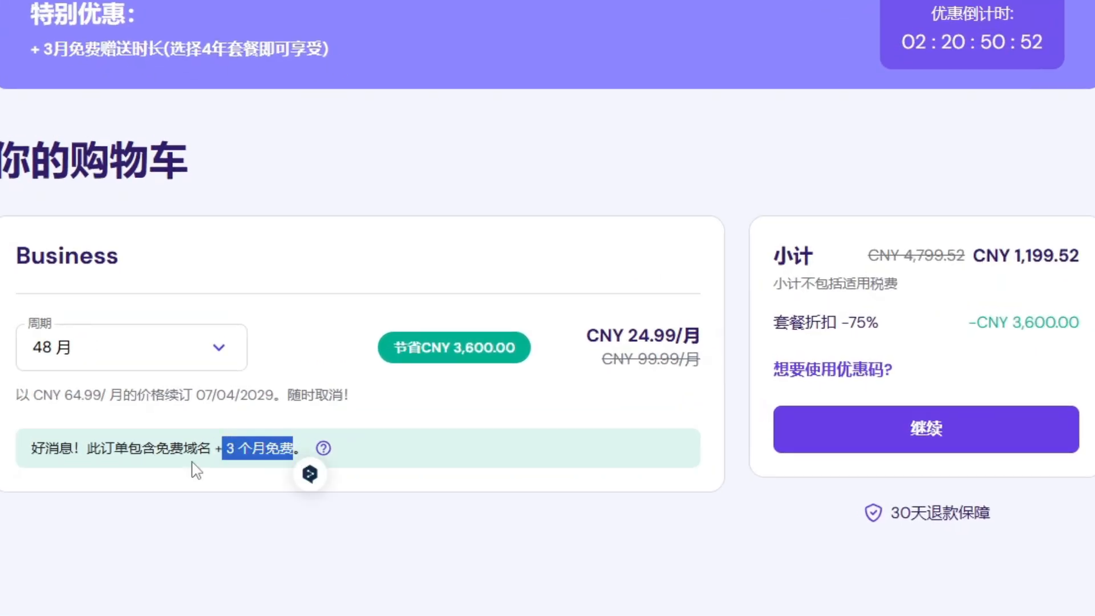
drag(156, 447, 209, 446)
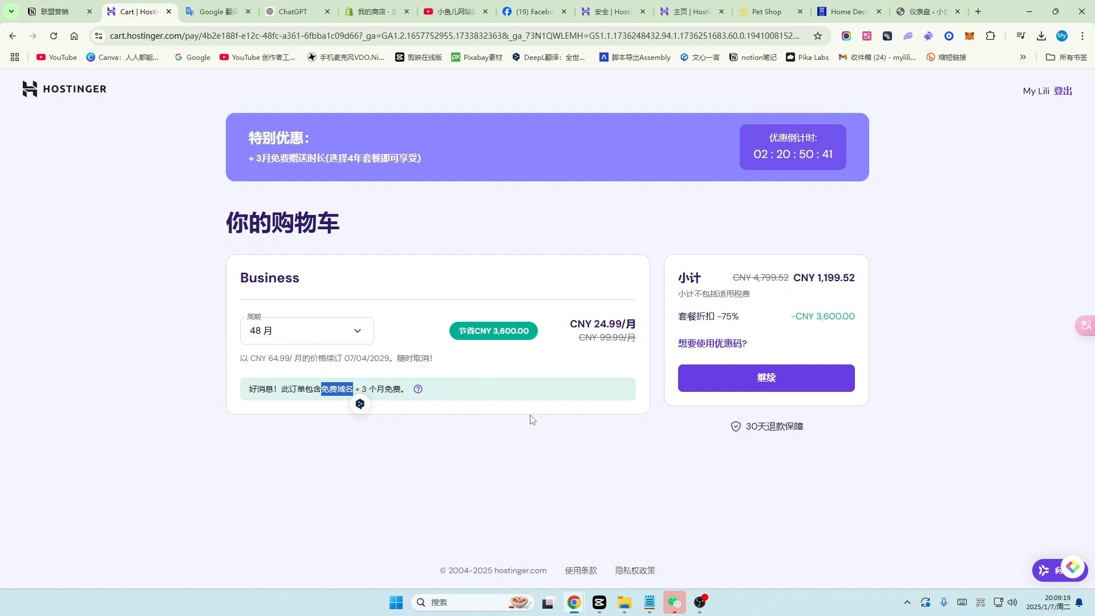
Set the Business plan's billing period to 12 月 and continue to checkout.
click(357, 332)
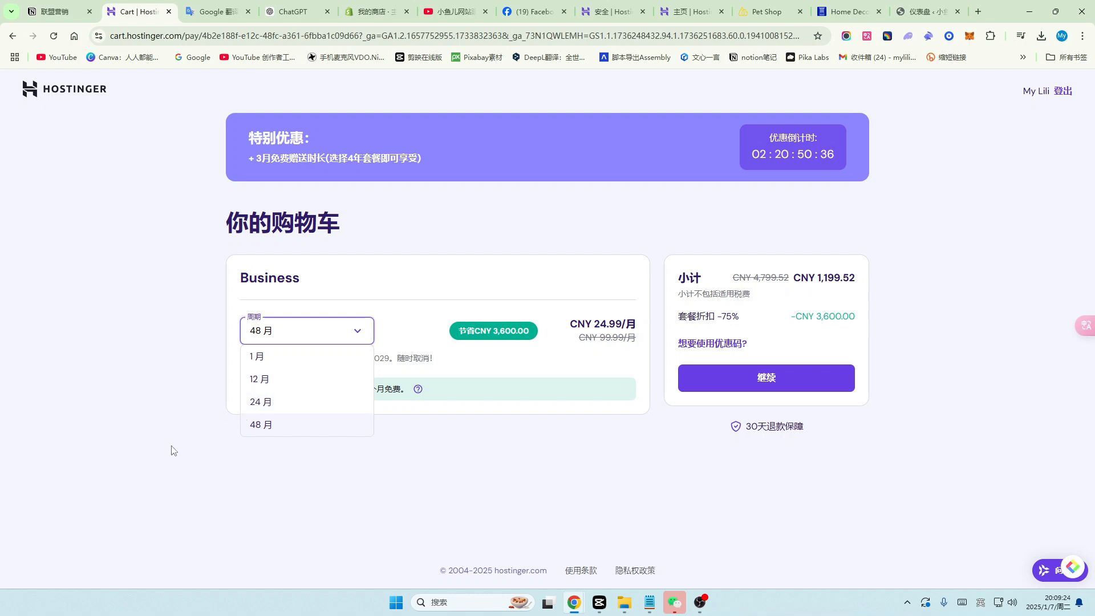
click(259, 379)
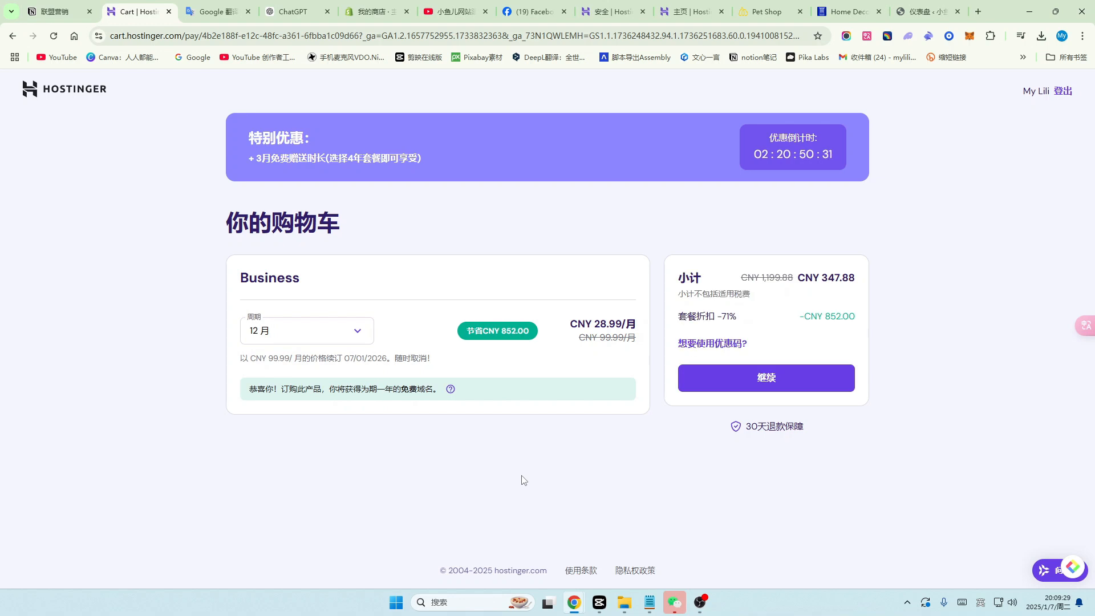
click(765, 377)
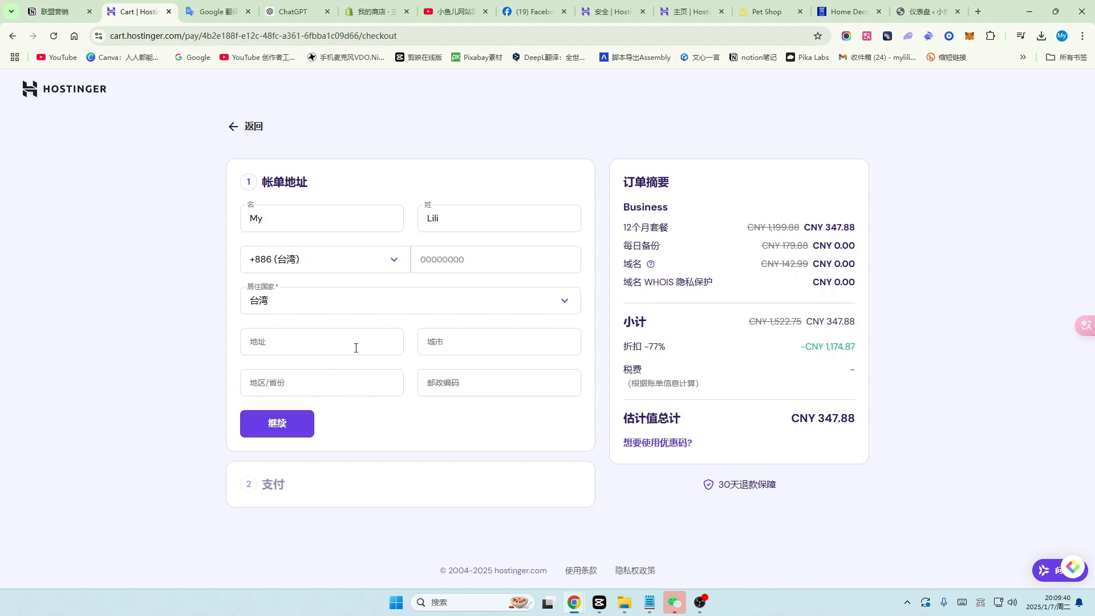
Confirm the billing address, choose AliPay as the payment method, and submit the payment for the Business order.
click(282, 425)
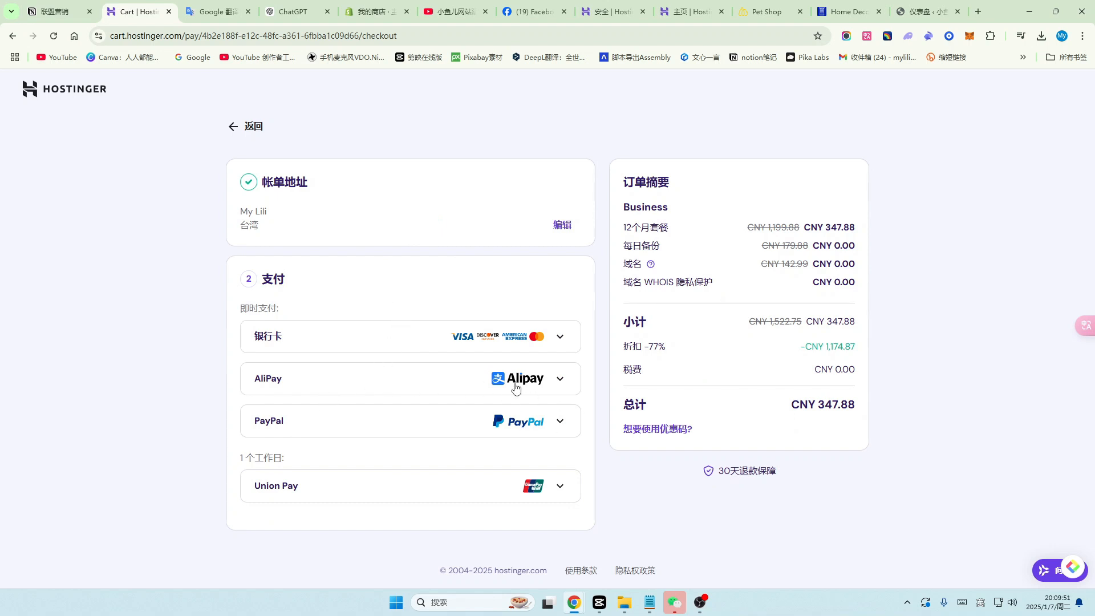
click(559, 380)
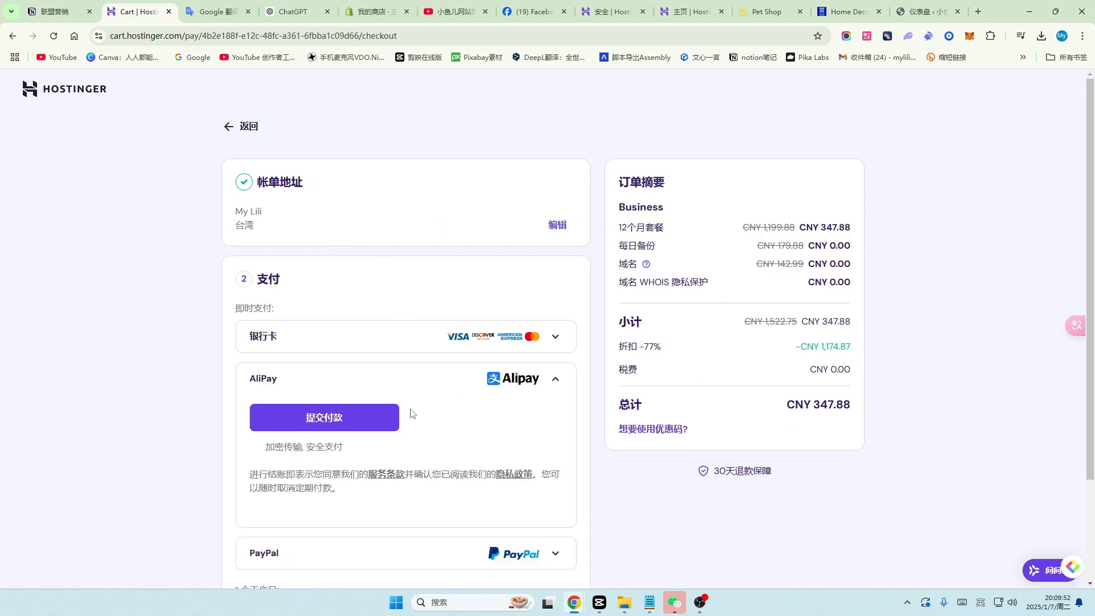
click(327, 423)
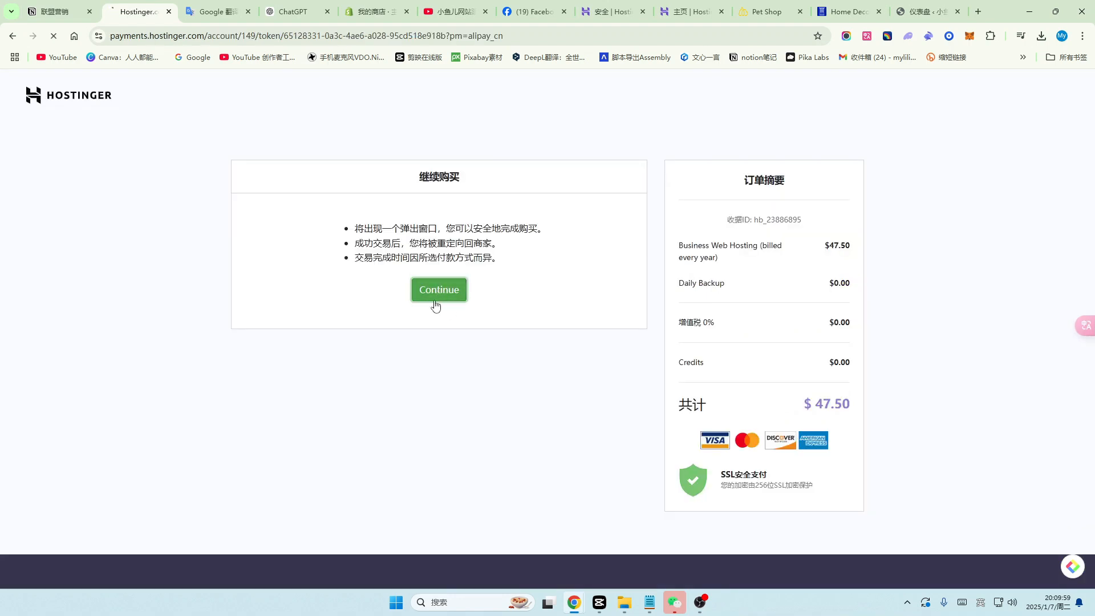
click(435, 306)
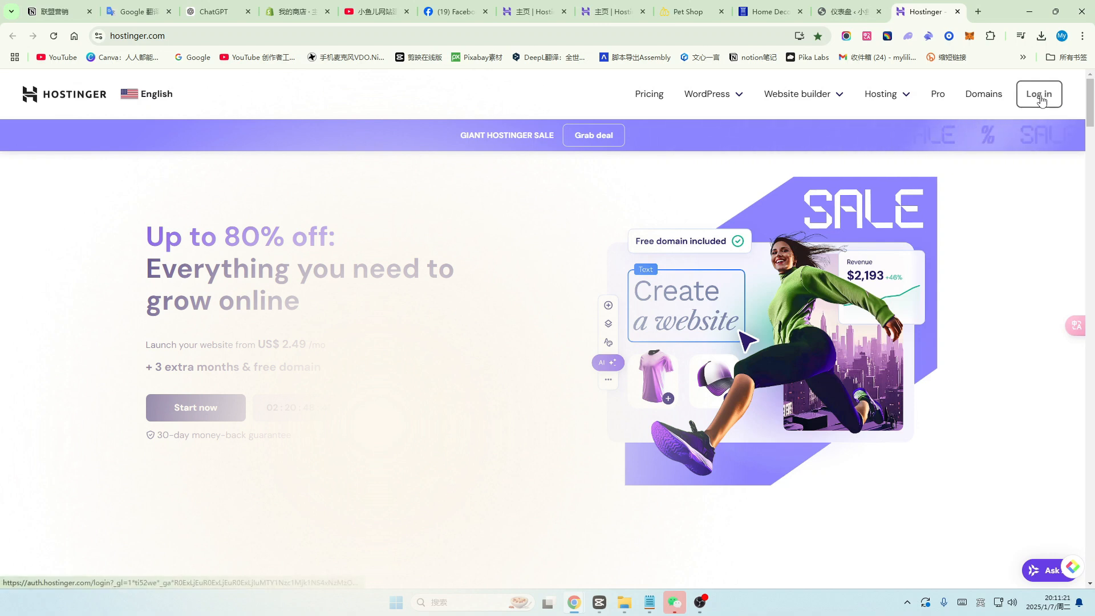
Log in to Hostinger and expand the account's 域名 section and the website control panel's 安全 section.
click(1040, 95)
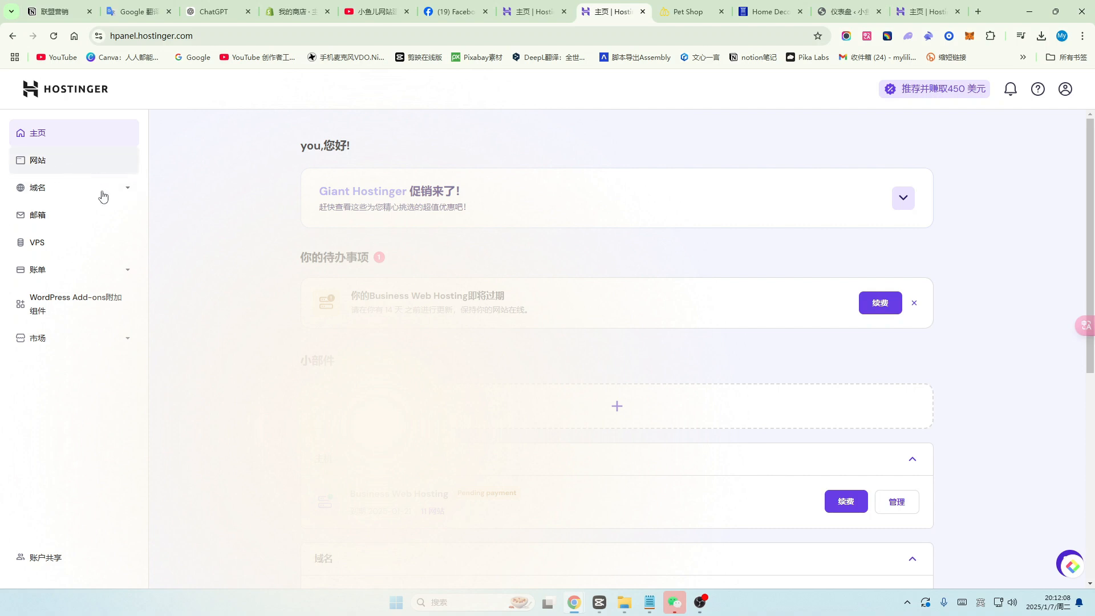
click(127, 188)
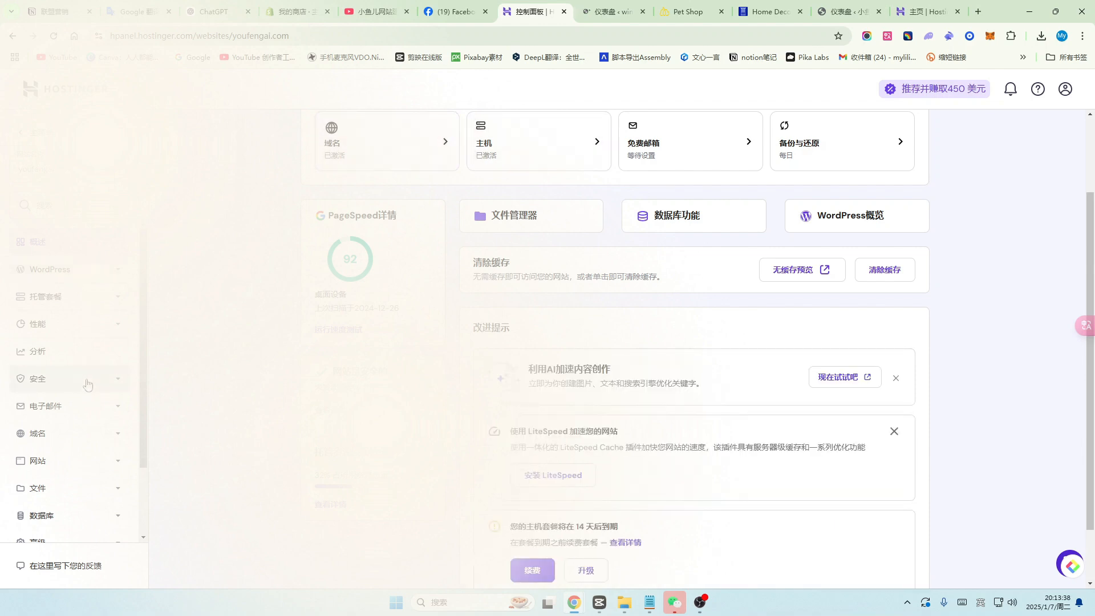
scroll(87, 385, down, 2)
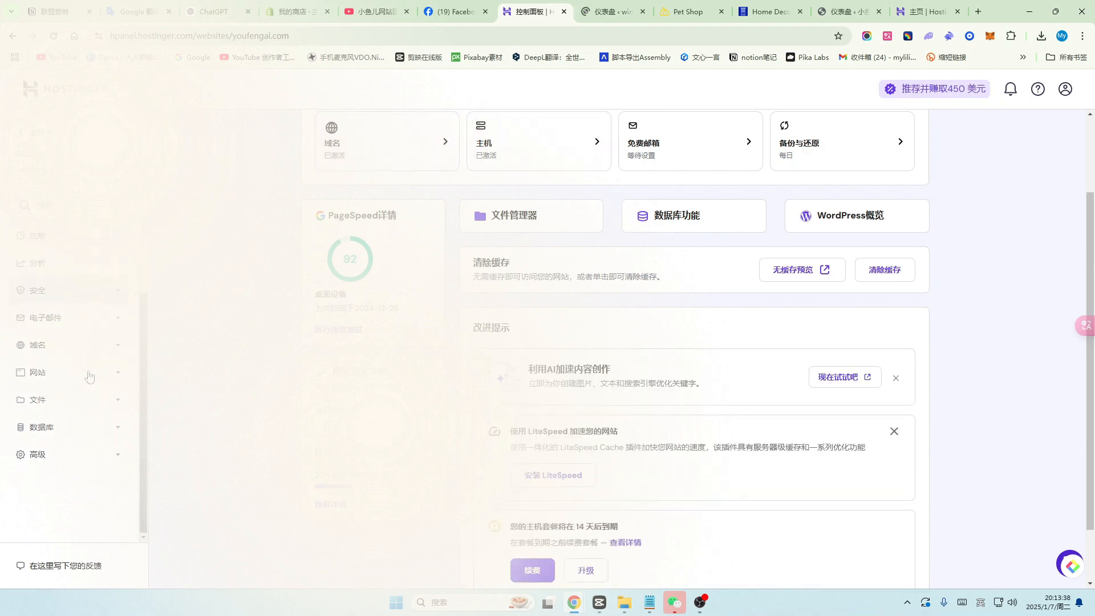
click(115, 295)
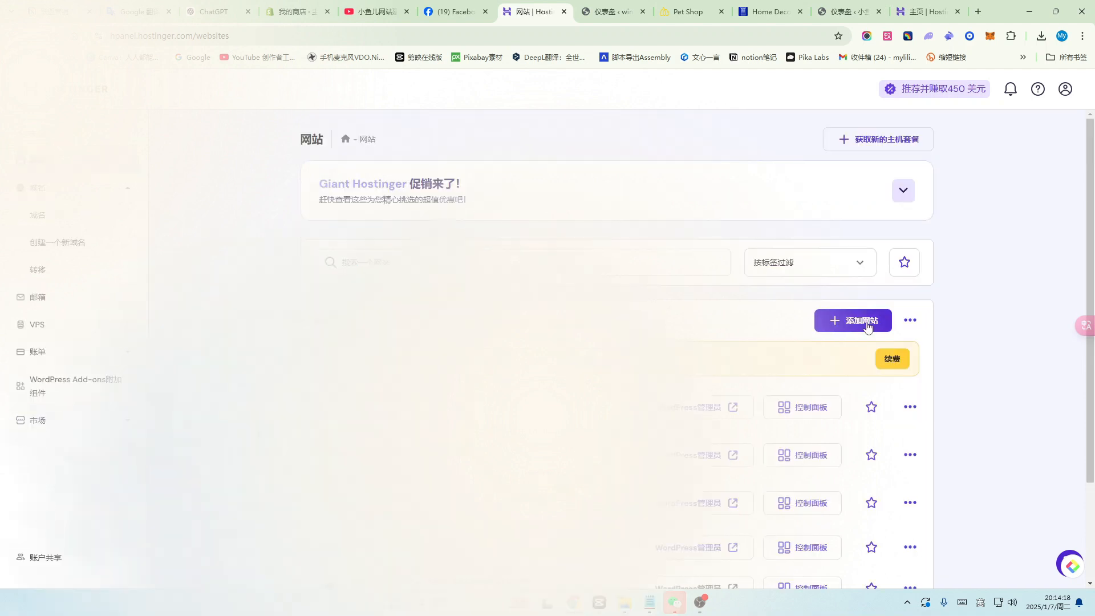
Start adding a new WordPress website and confirm the administrator login details with 中文（中国） as the admin language.
click(865, 323)
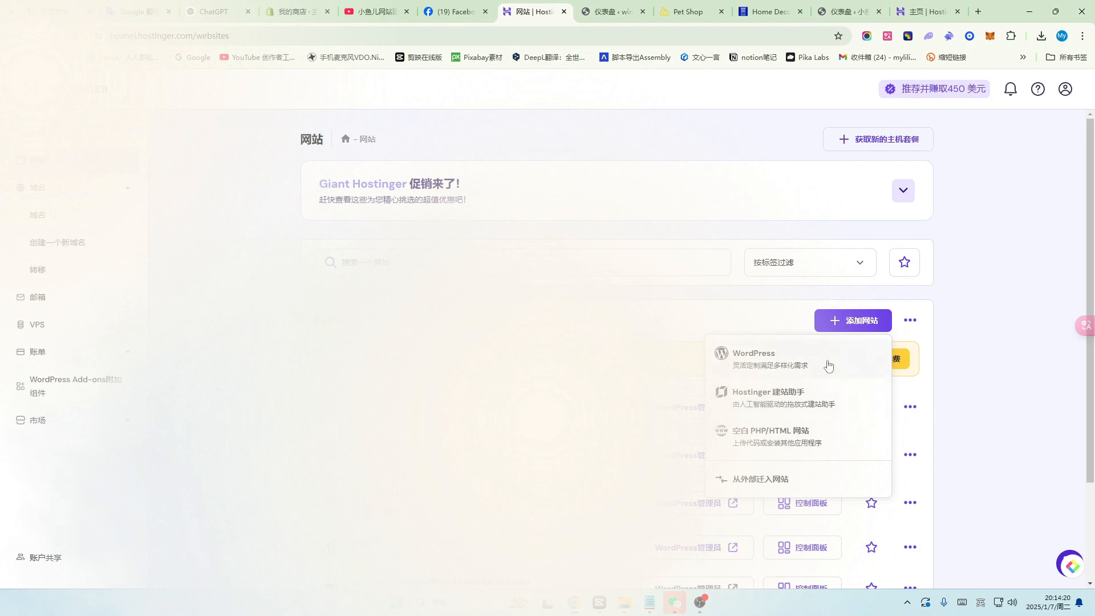
click(796, 359)
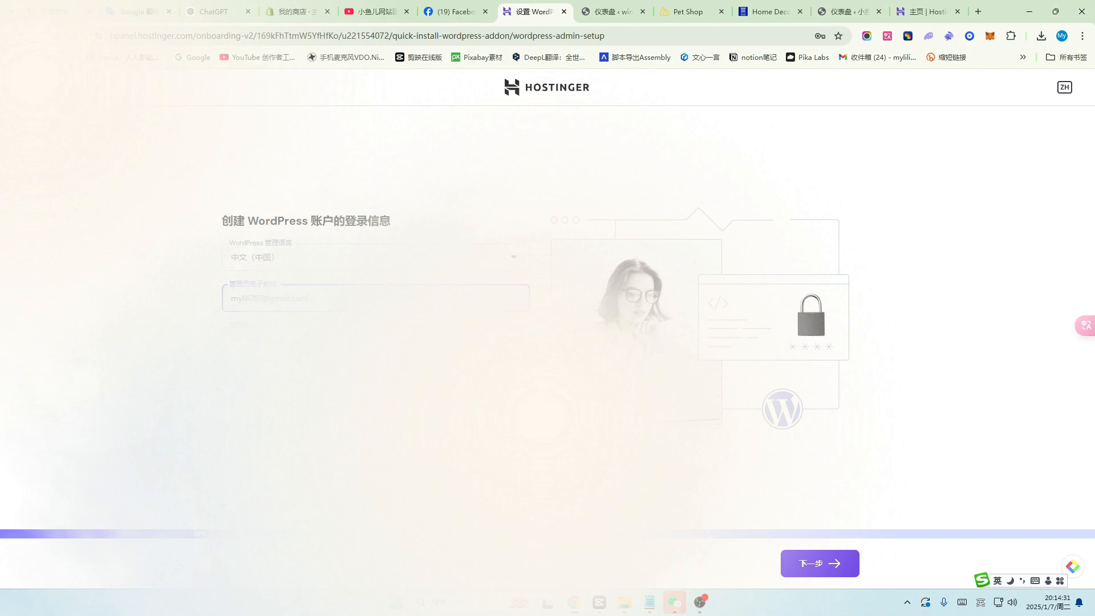
click(809, 562)
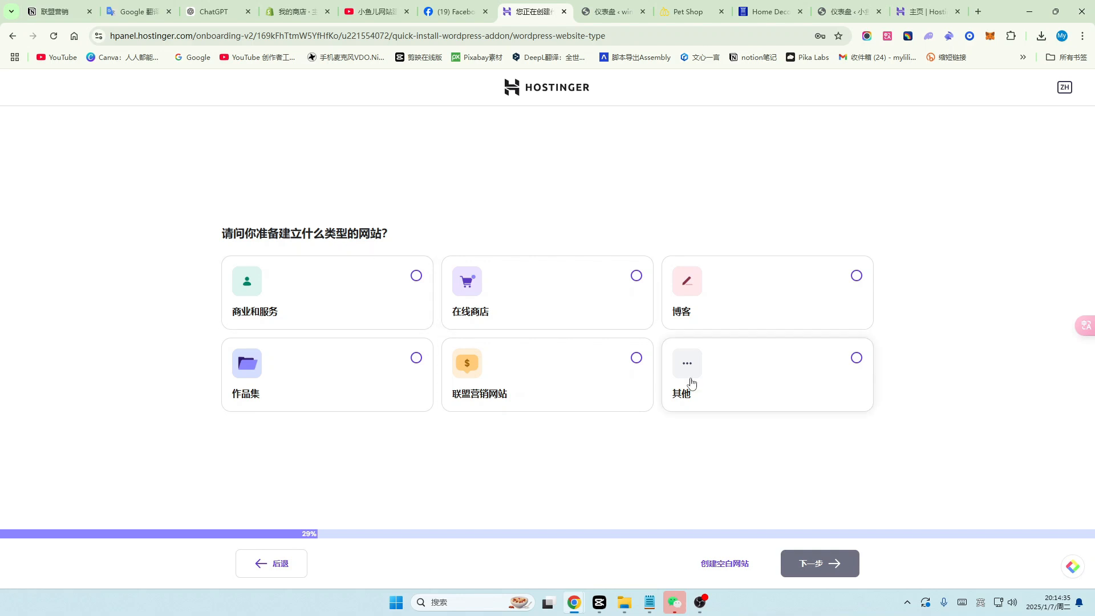
Set the website type to 其他, choose to create a blank website, and use a temporary domain.
click(858, 361)
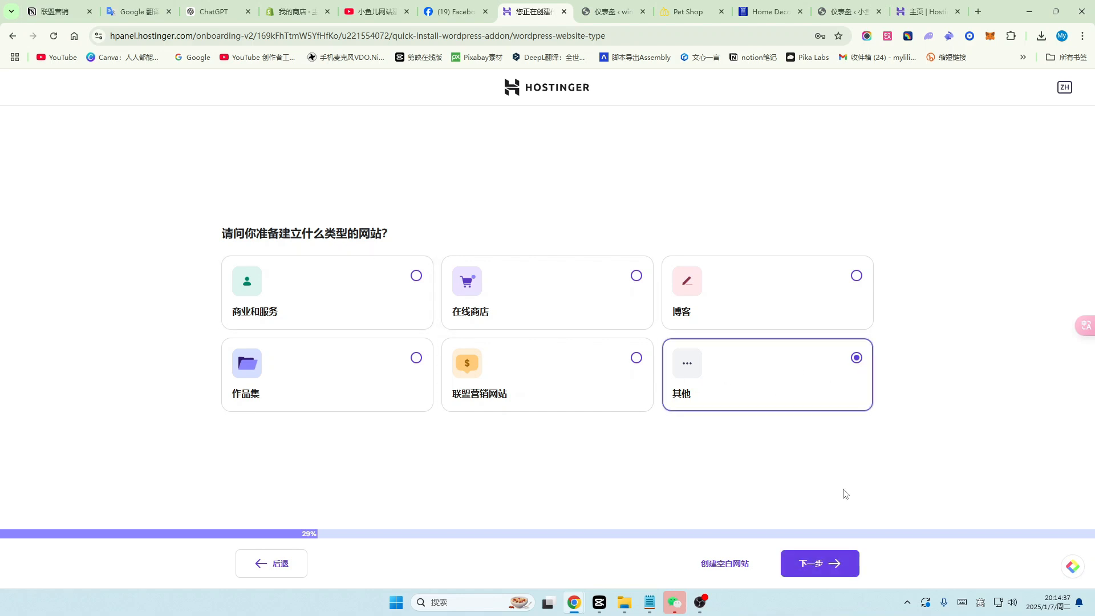
click(825, 564)
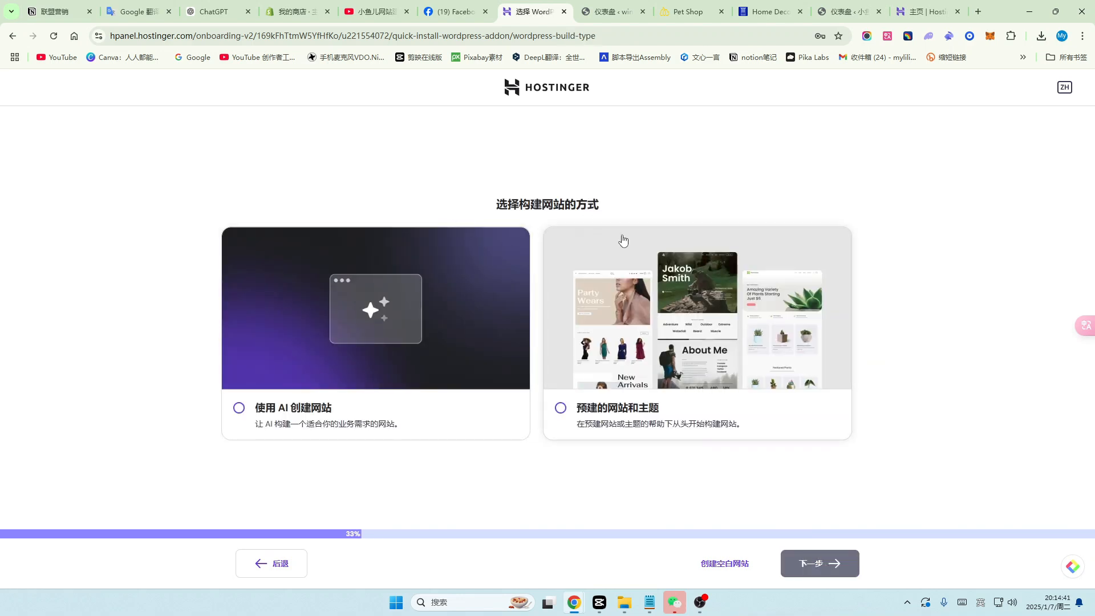
click(733, 567)
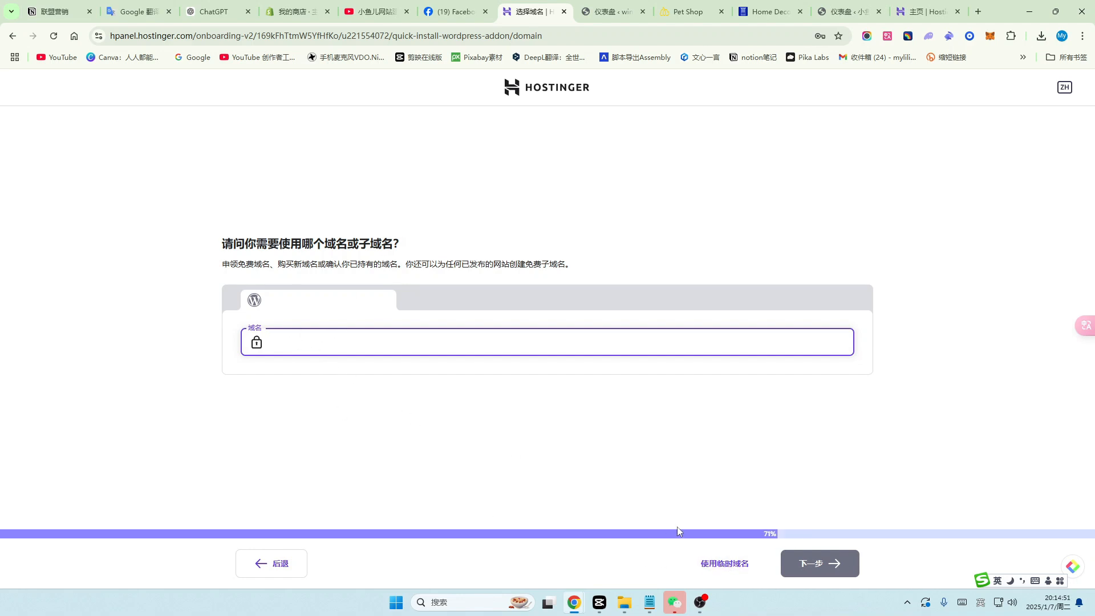
click(726, 567)
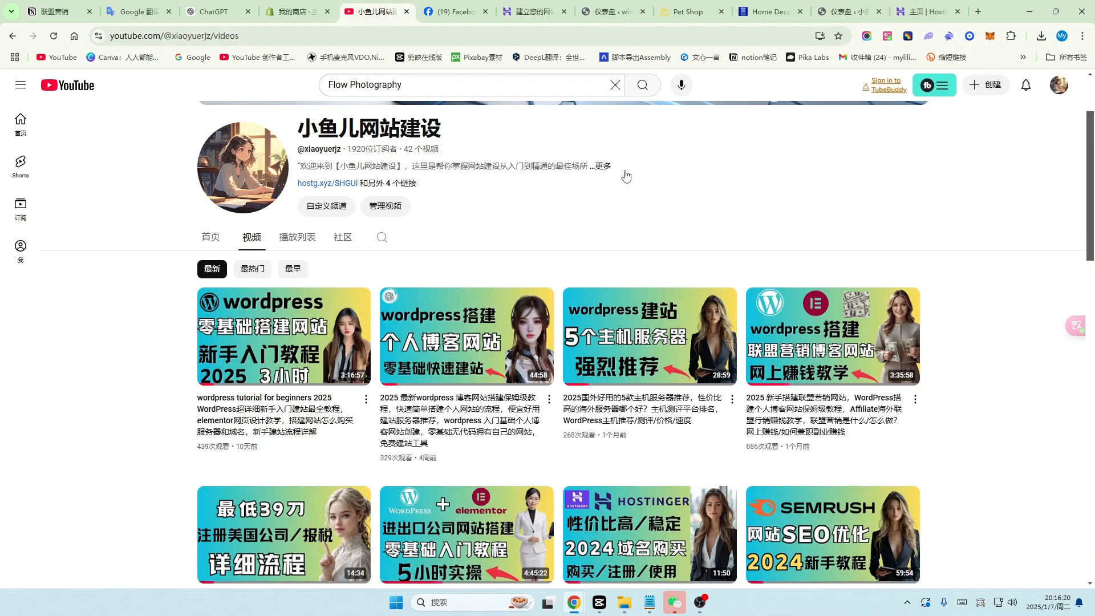
Look through the video list of the 小鱼儿网站建设 YouTube channel.
scroll(687, 190, down, 4)
scroll(1003, 388, down, 2)
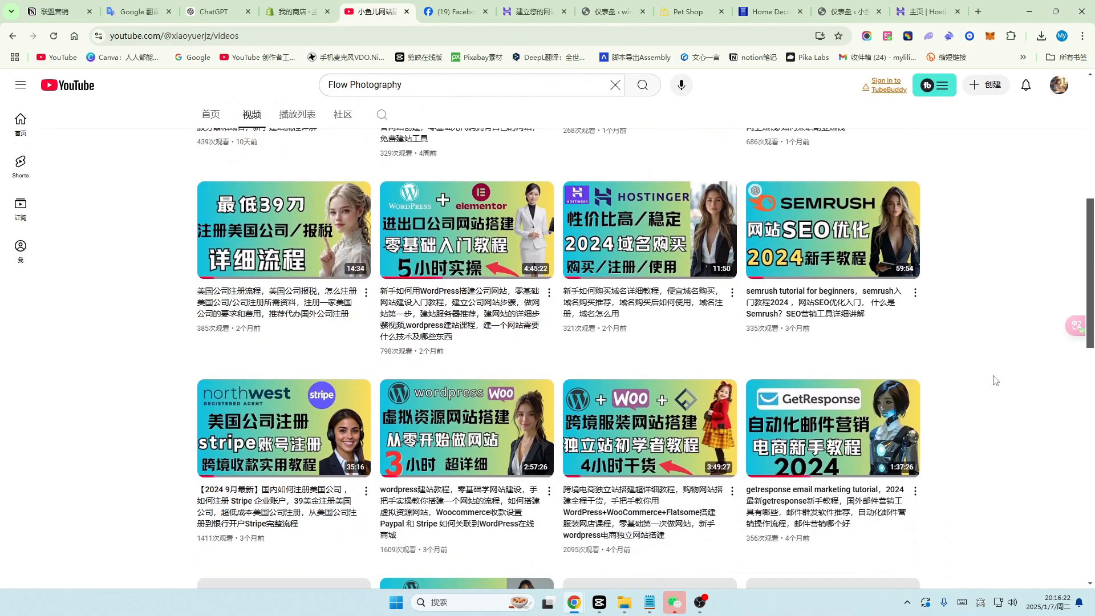
scroll(995, 381, down, 2)
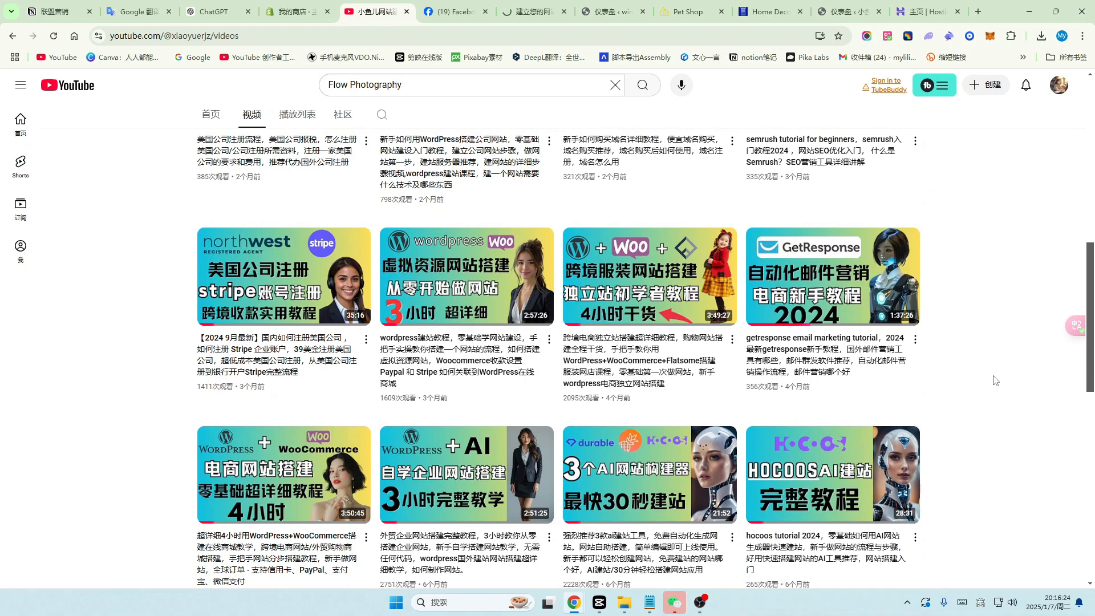
scroll(994, 380, down, 1)
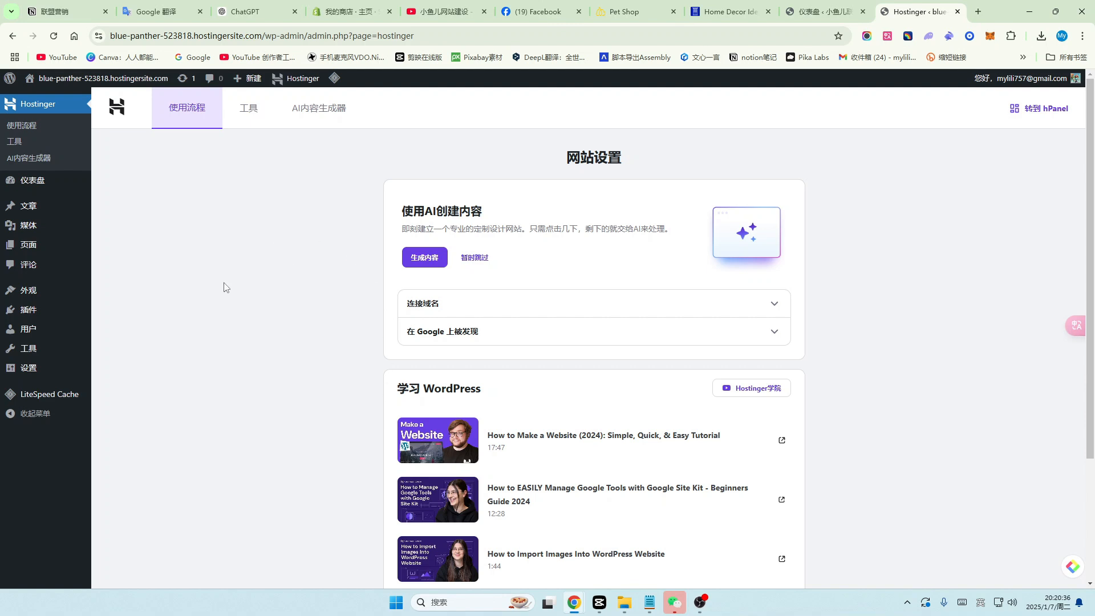
Open the WordPress dashboard, view the new site's front page, and return to the dashboard.
click(31, 186)
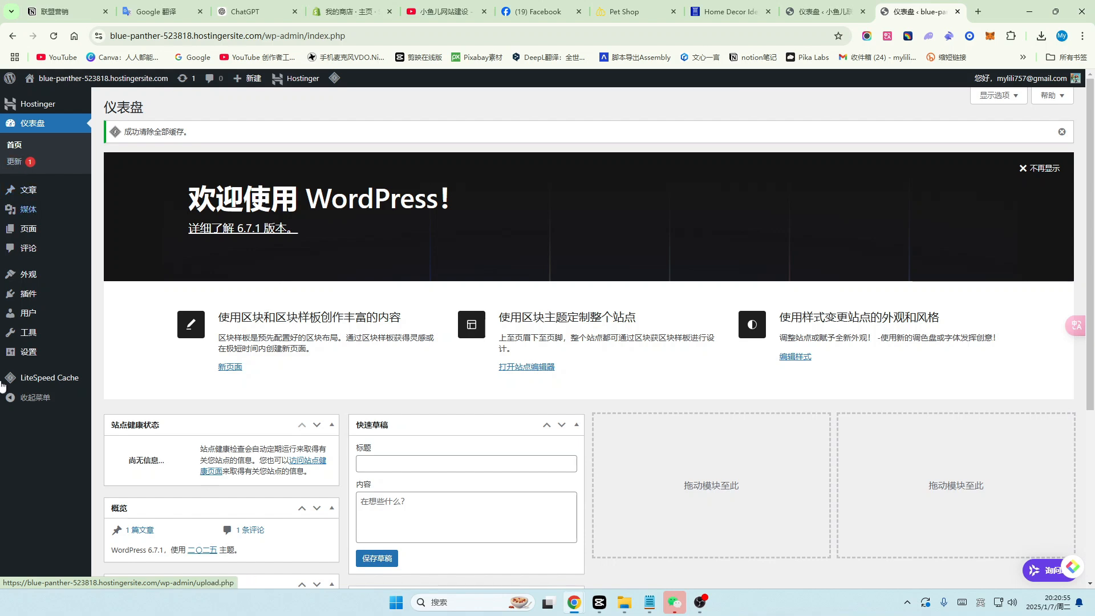
mouse_move(38, 88)
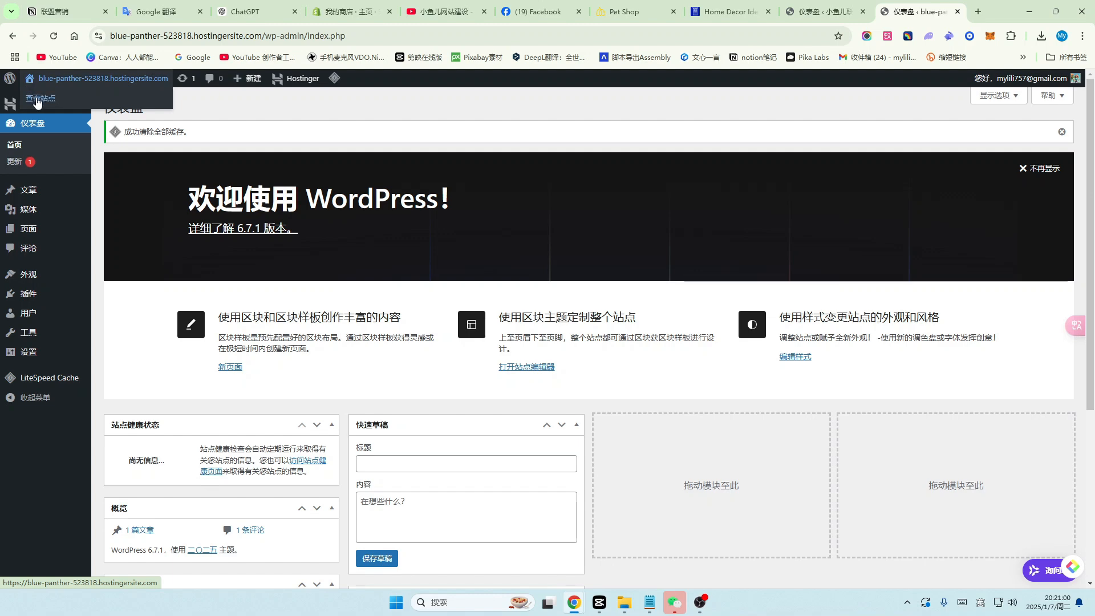
click(38, 98)
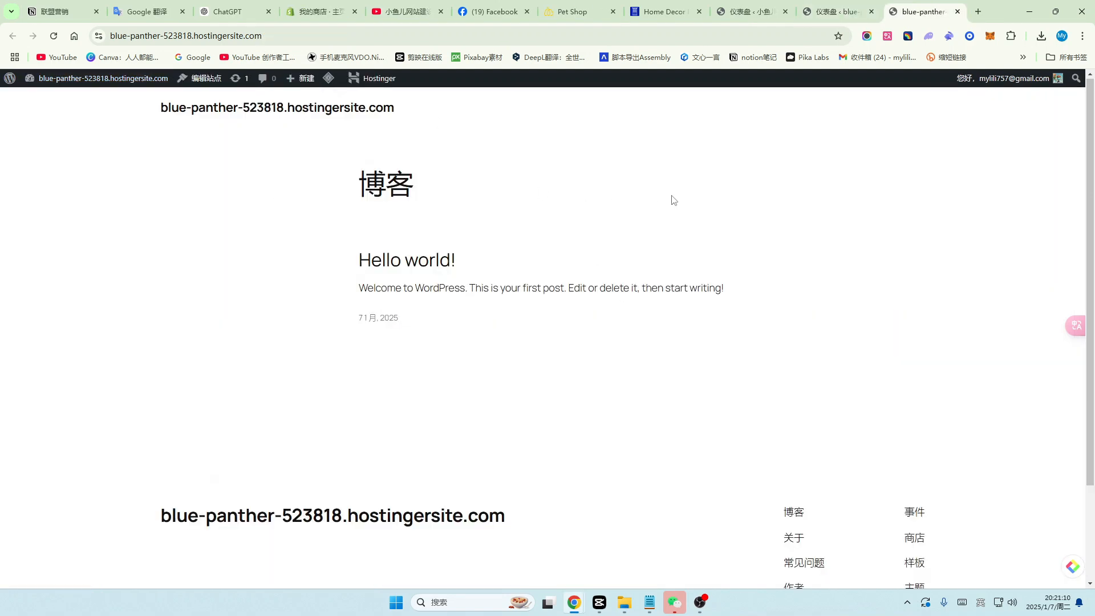
scroll(602, 317, down, 2)
scroll(597, 380, up, 2)
click(10, 83)
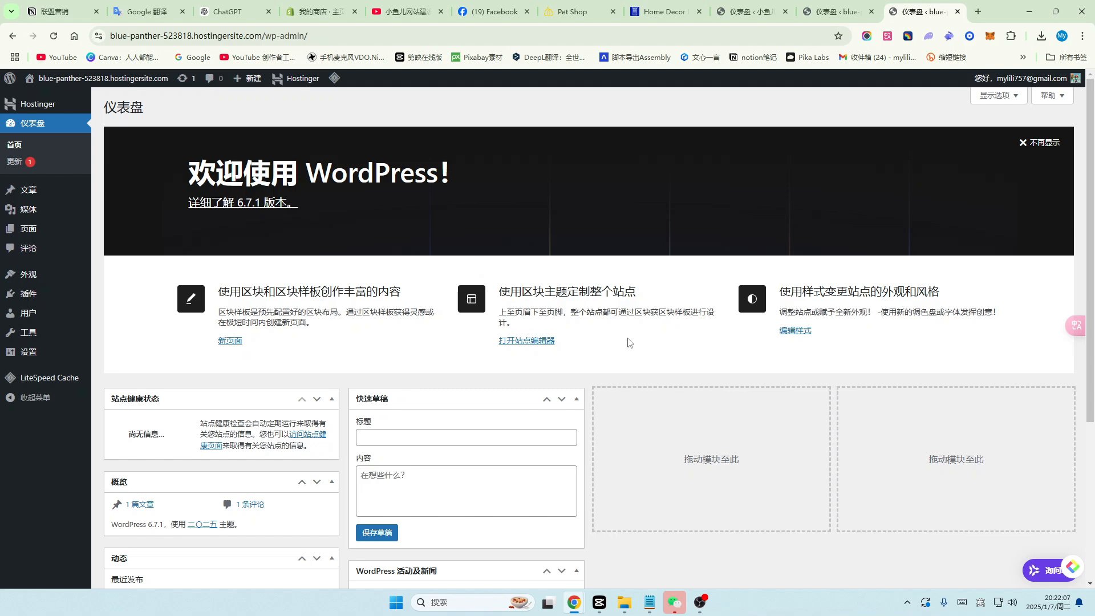
Hide the 欢迎, WordPress 活动及新闻, 快速草稿, 动态, 概览 and 站点健康状态 widgets from the dashboard.
scroll(606, 293, down, 4)
scroll(614, 330, up, 4)
scroll(574, 325, down, 4)
scroll(574, 325, up, 4)
click(1005, 102)
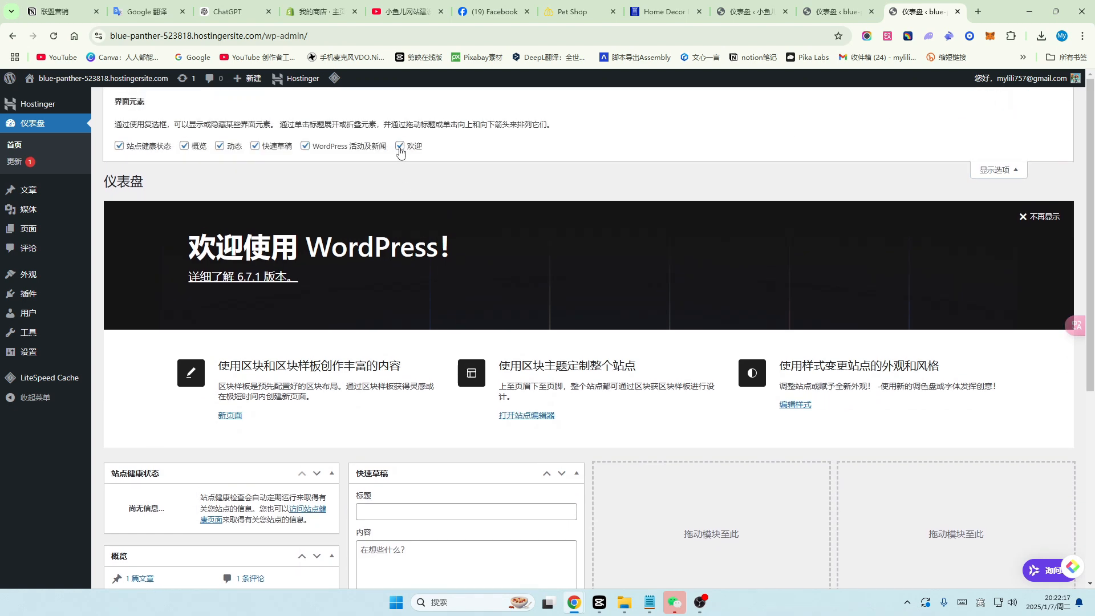
click(400, 147)
click(255, 146)
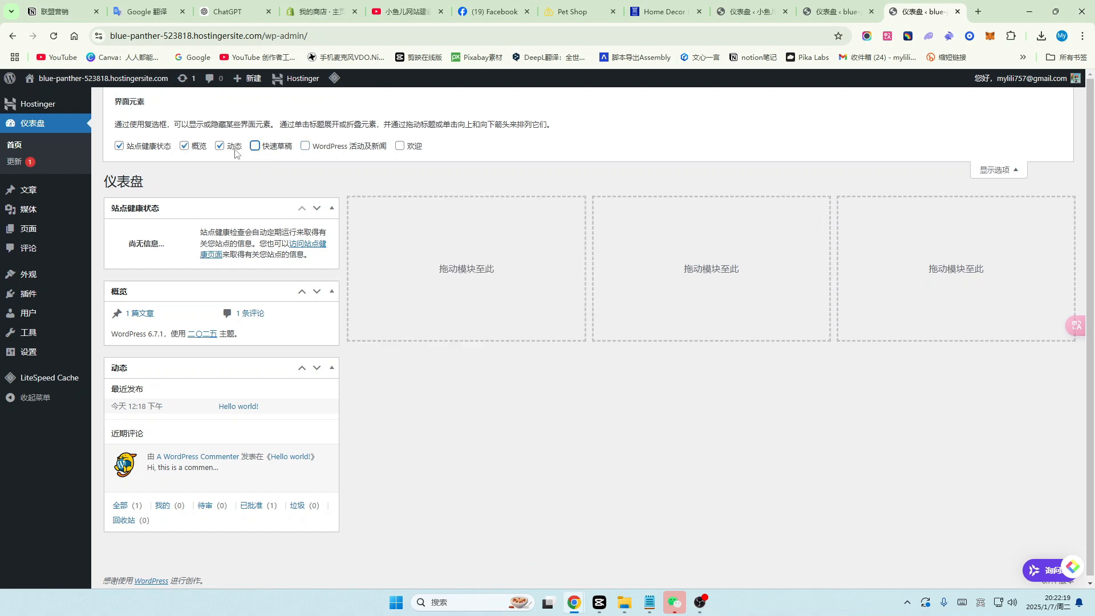
click(220, 146)
click(185, 146)
click(121, 147)
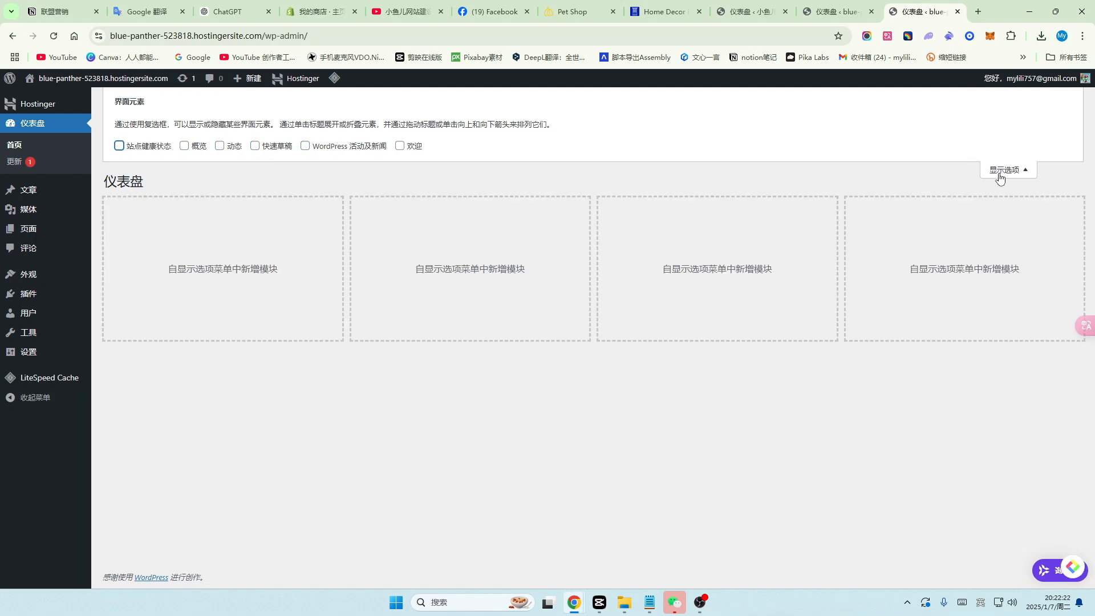
click(1003, 169)
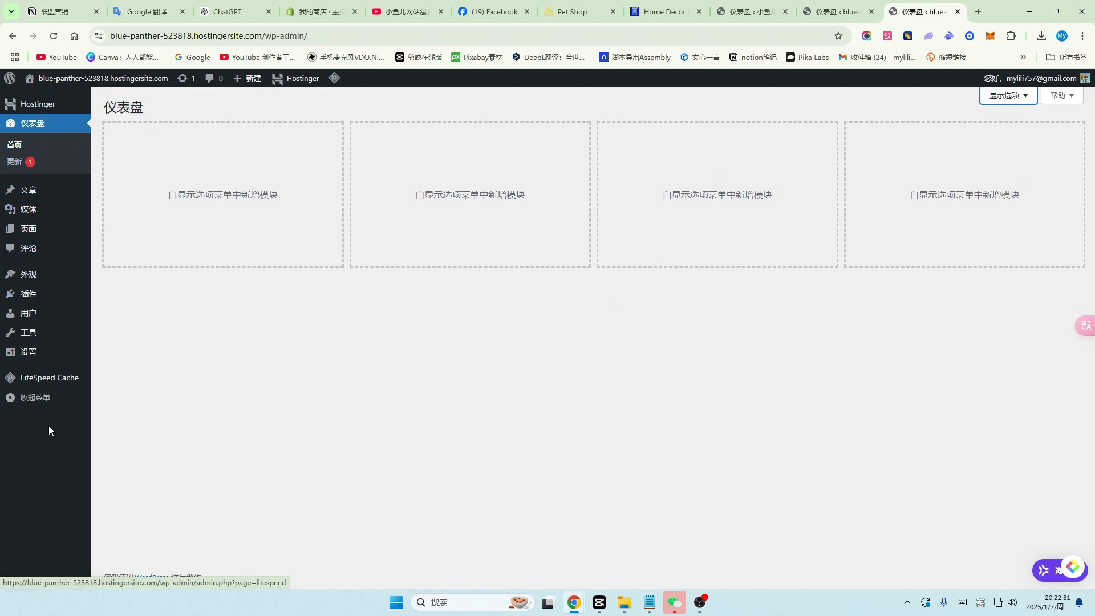
Start a new post titled 怎么养生 and leave the editor without saving it.
mouse_move(70, 353)
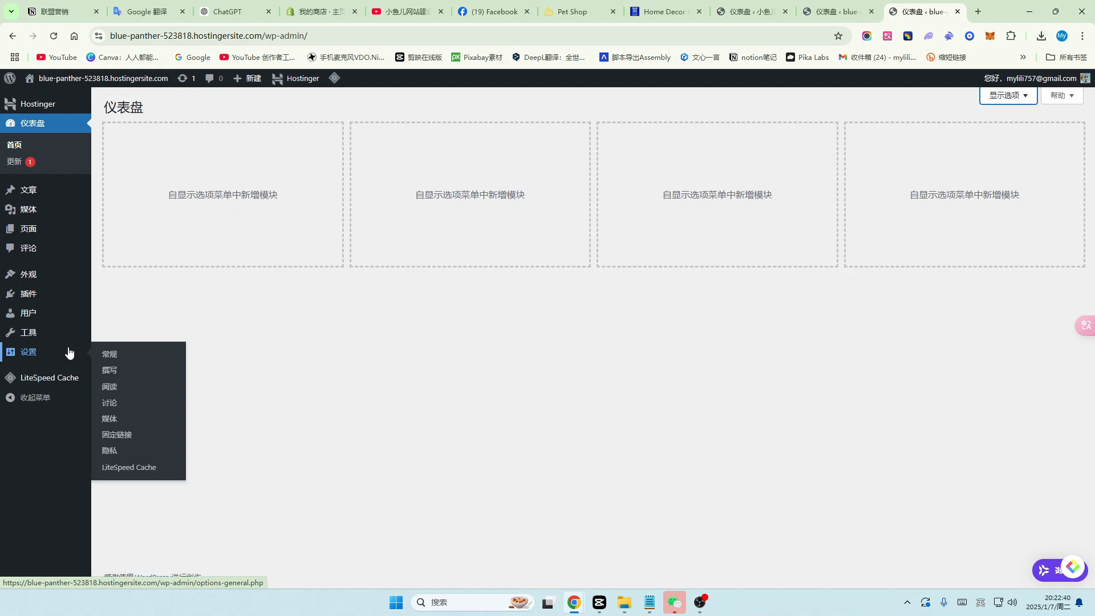
mouse_move(39, 195)
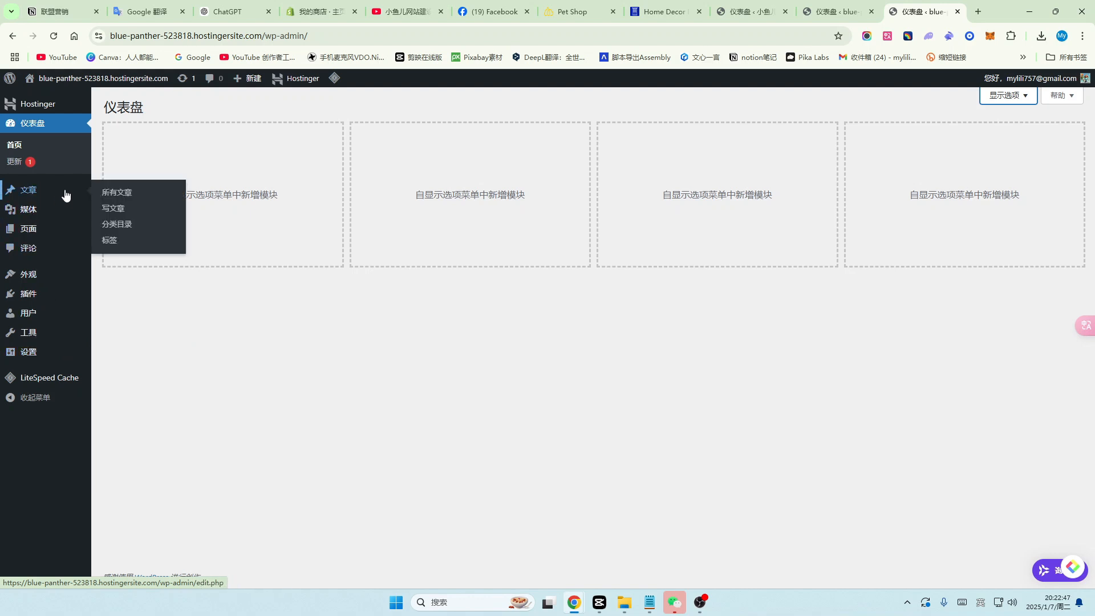
click(116, 211)
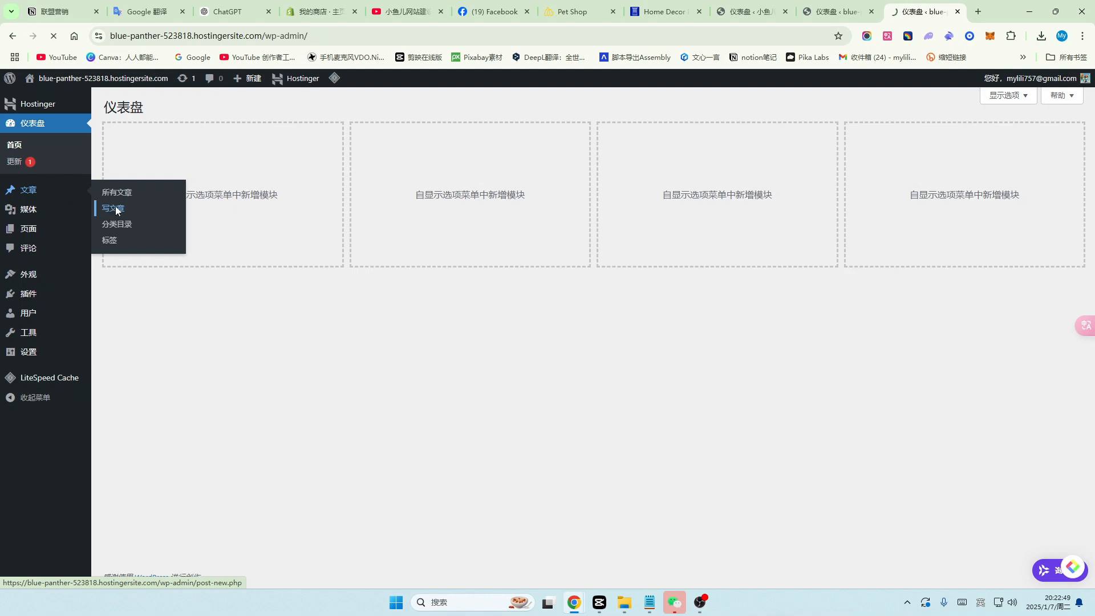
click(642, 193)
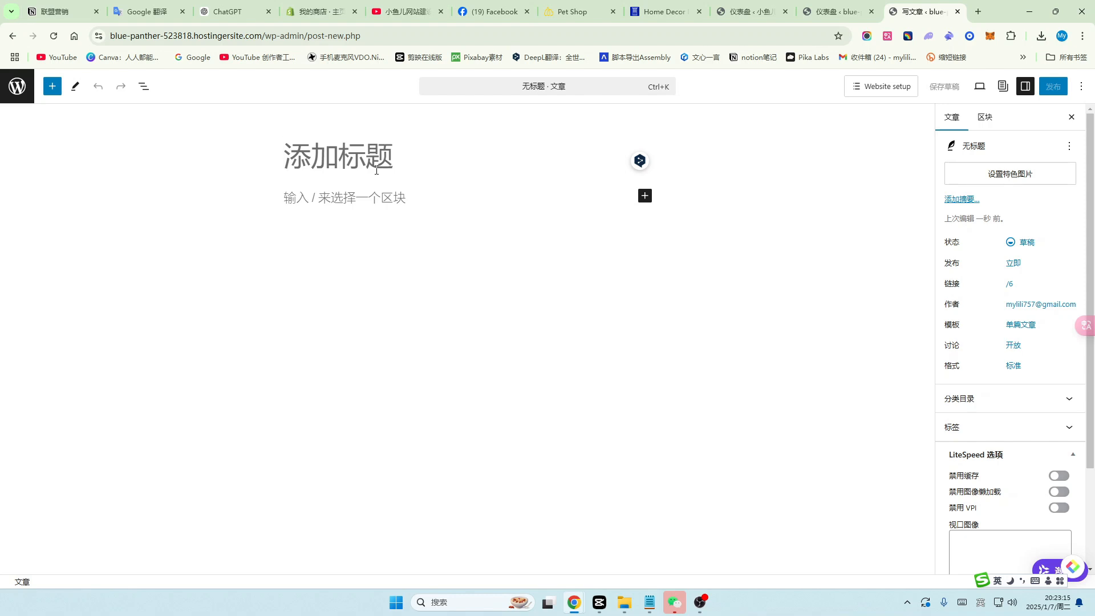
text(怎么养生)
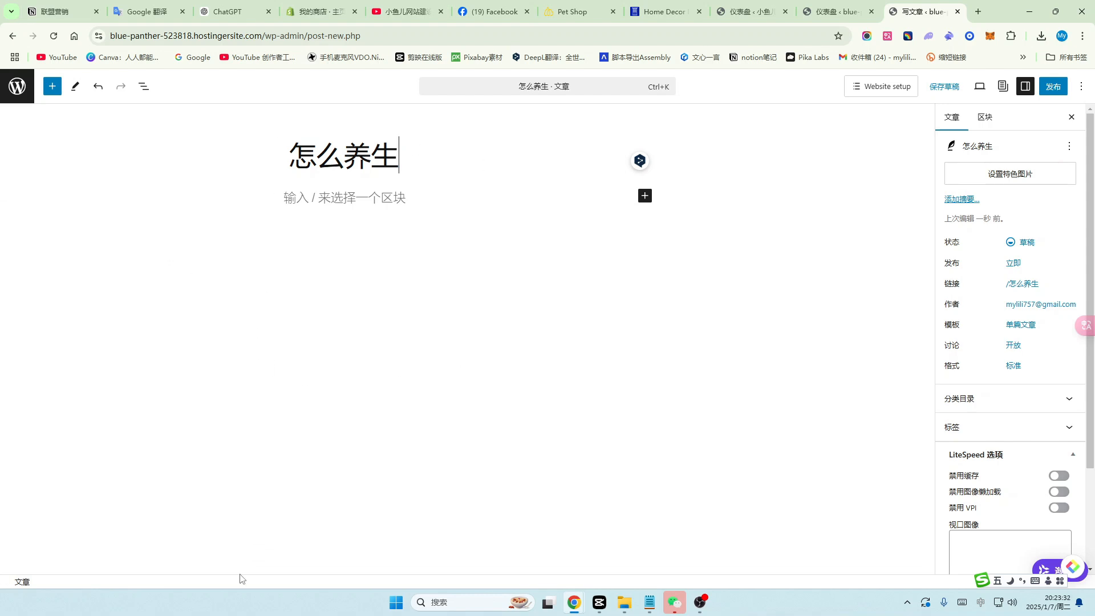
click(17, 87)
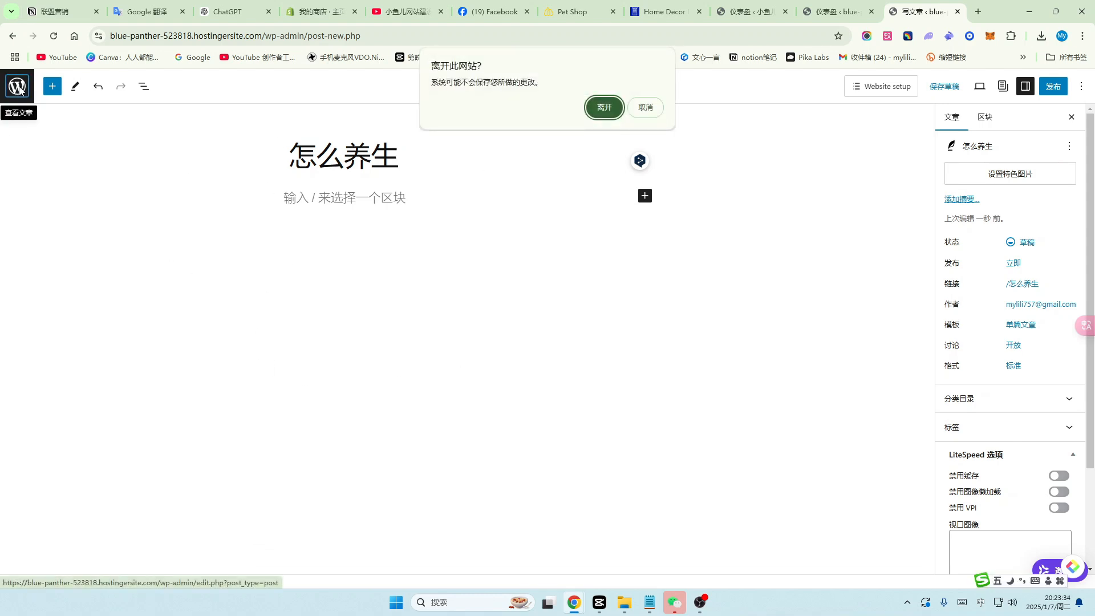
click(604, 107)
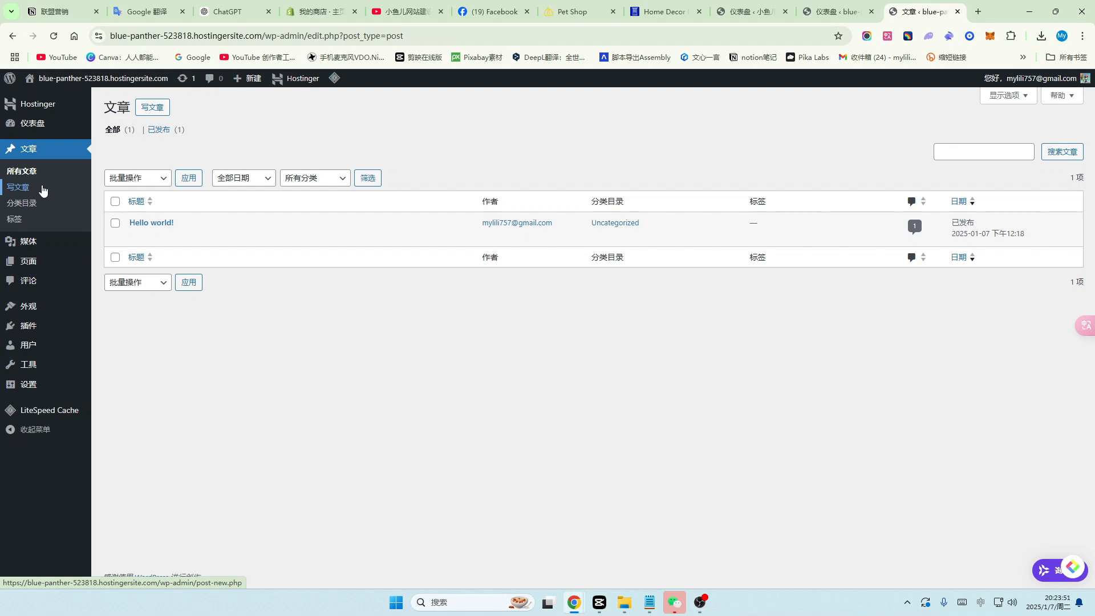
Try to upload the JPG thumbnail image from the 新shopify folder to the media library.
mouse_move(35, 240)
click(124, 246)
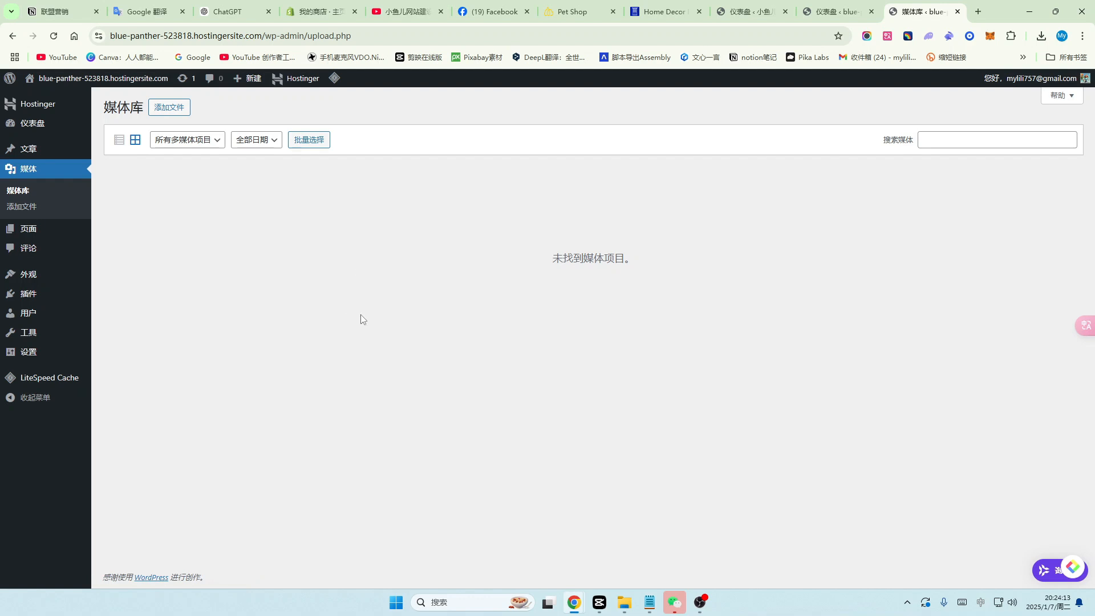
click(174, 111)
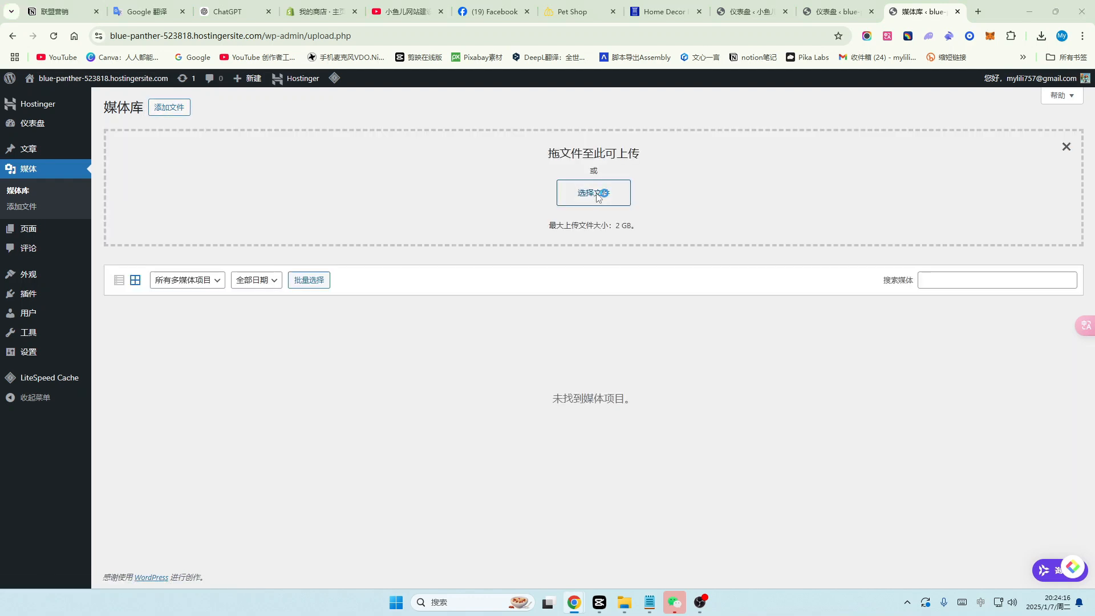
click(596, 194)
click(468, 199)
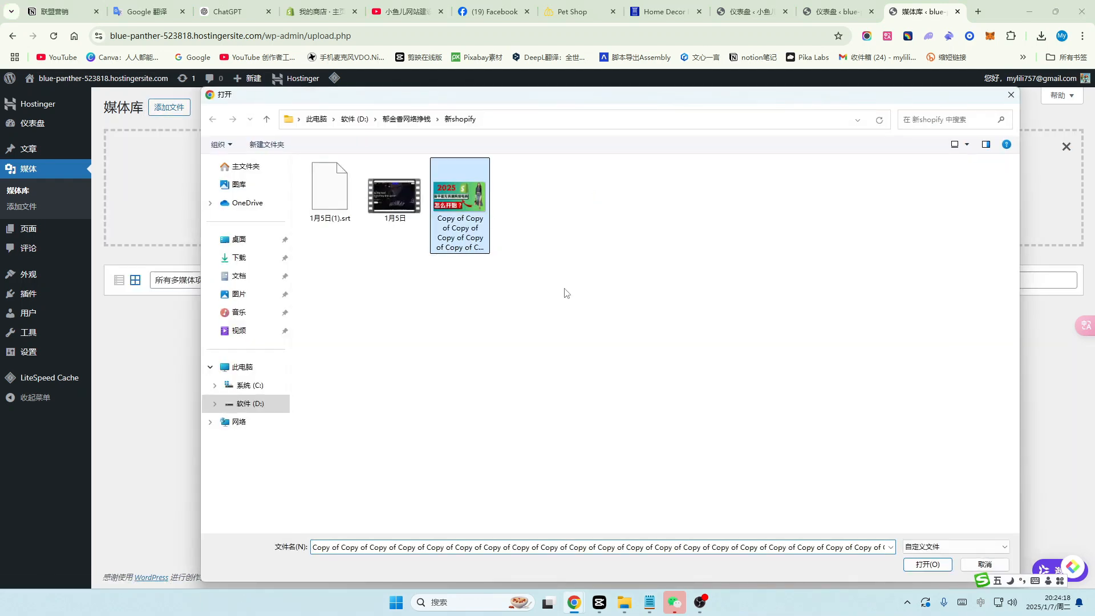
click(925, 565)
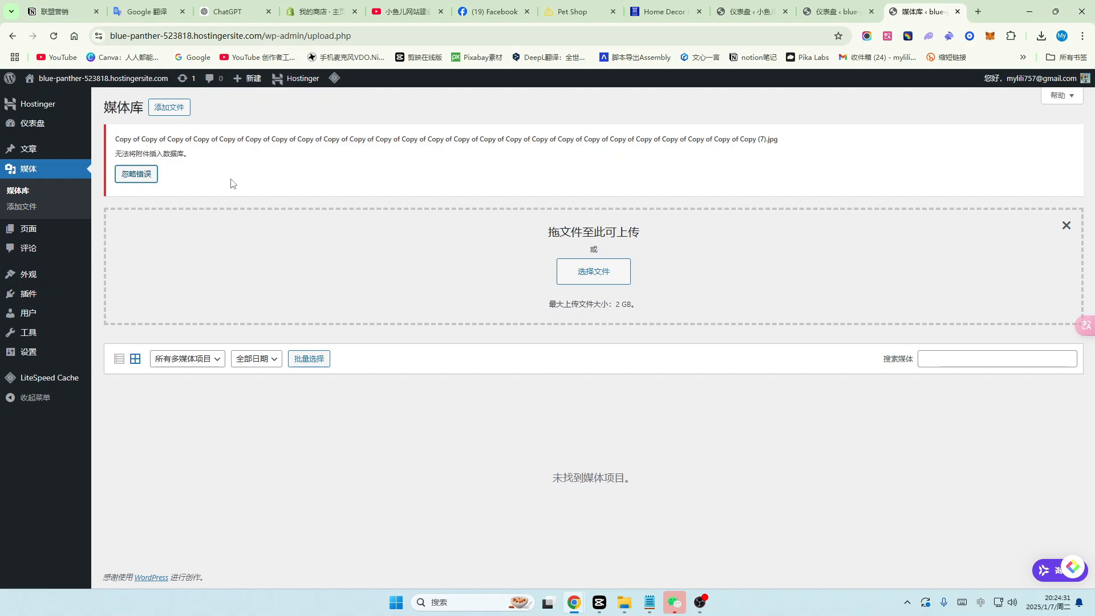
Open the list of all WordPress pages and view This Old House's Living Rooms overview as a page example.
mouse_move(32, 231)
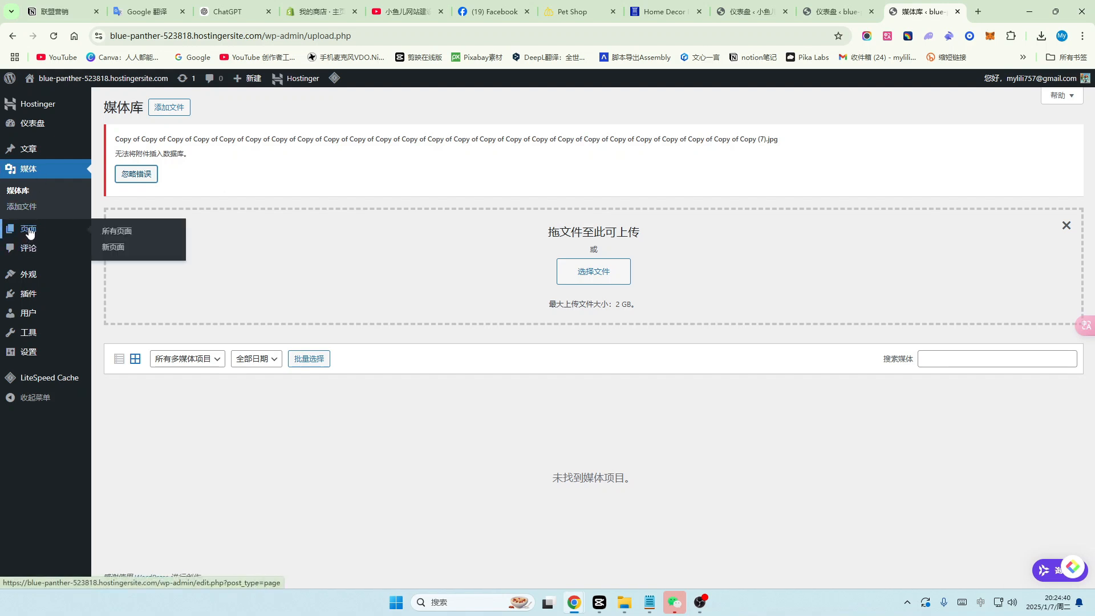
click(115, 231)
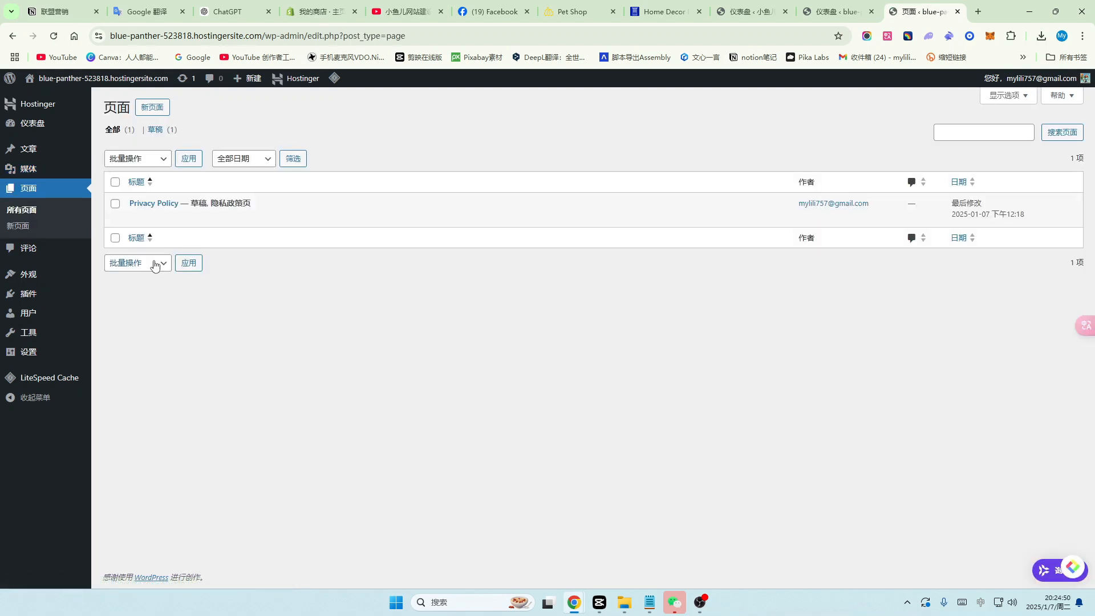
click(671, 11)
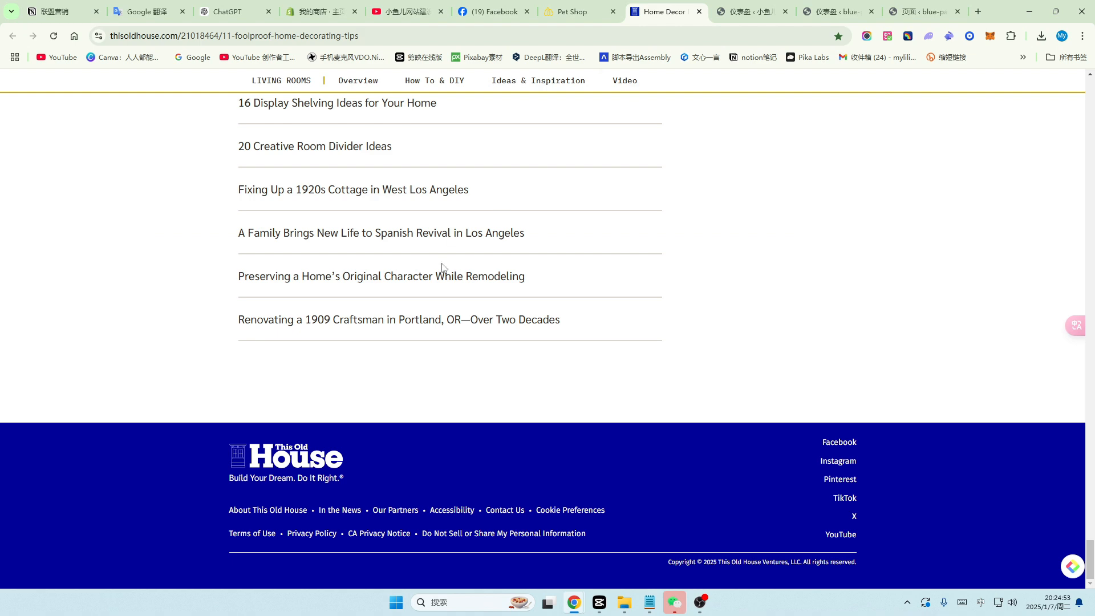
scroll(437, 275, up, 7)
scroll(437, 275, up, 5)
click(363, 83)
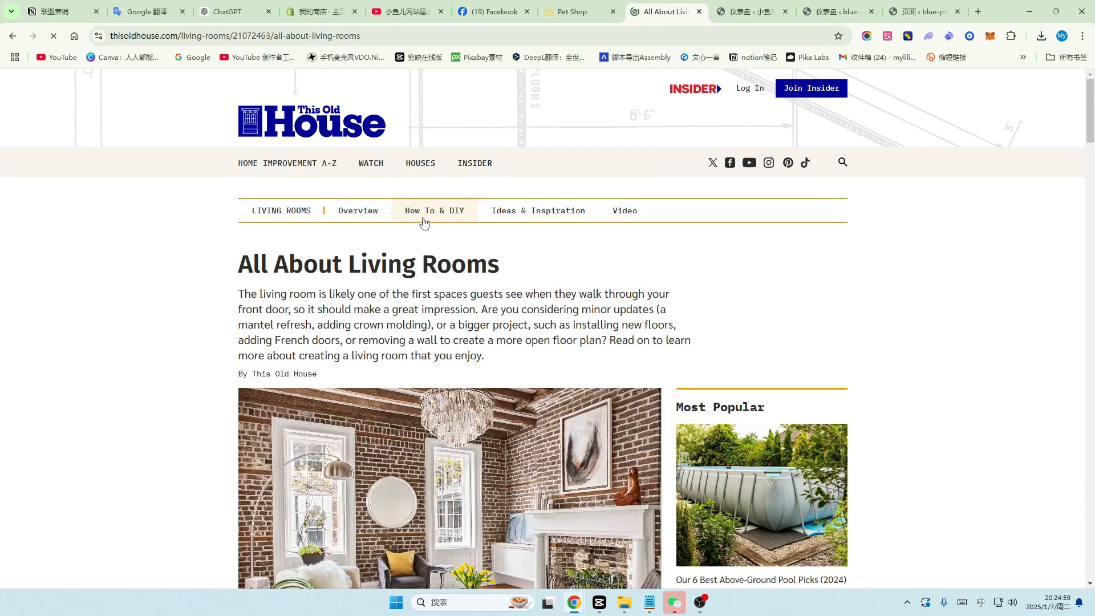
Look through This Old House's How To & DIY and Ideas & Inspiration pages, and switch to the YouTube channel's videos.
mouse_move(386, 171)
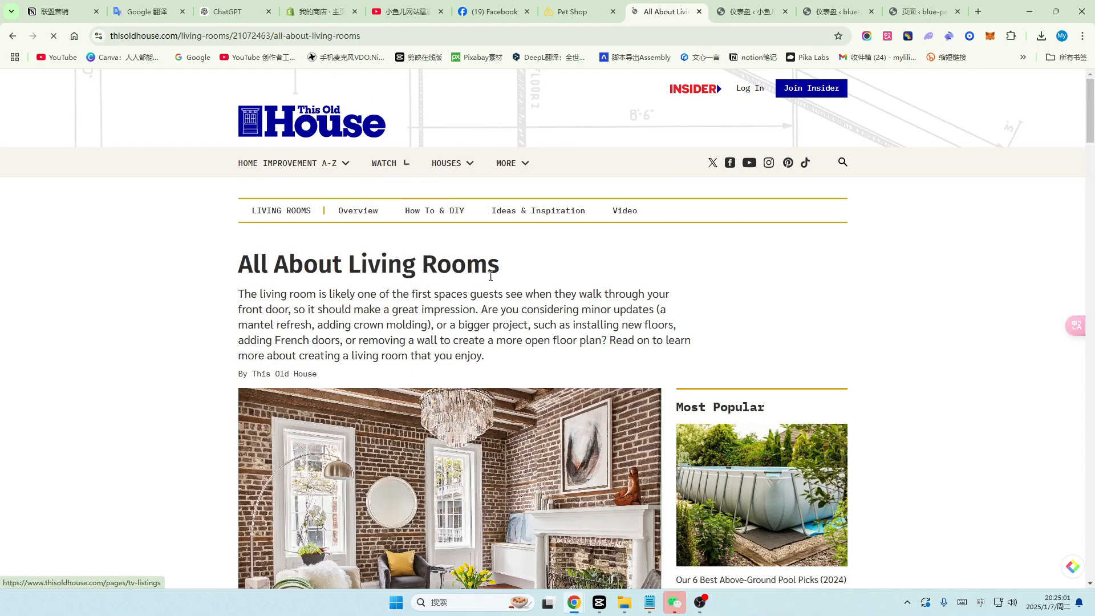
click(438, 215)
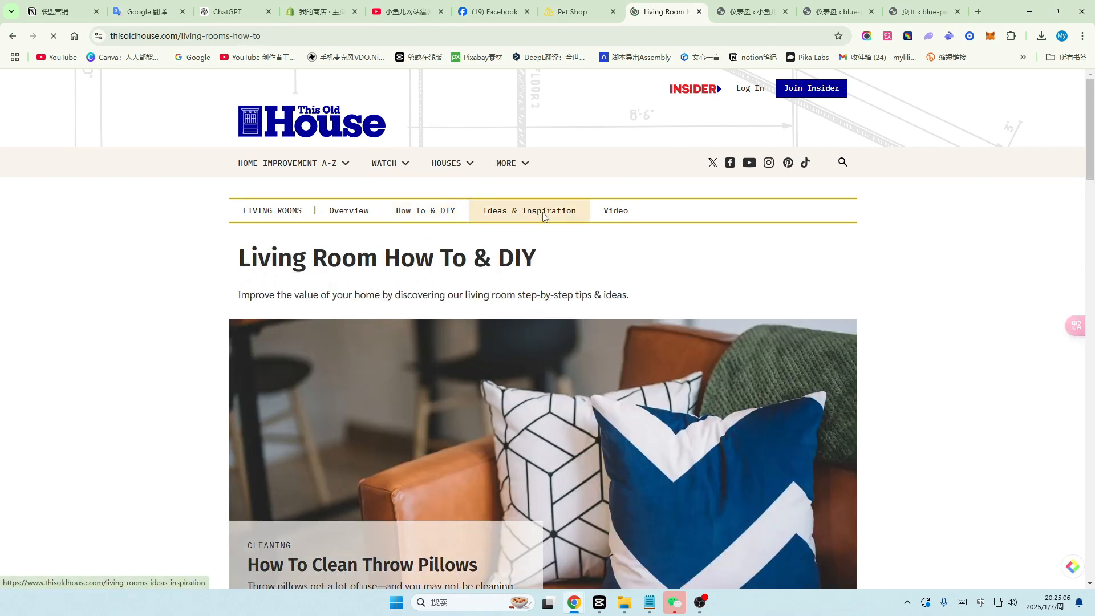
click(542, 215)
scroll(422, 297, down, 5)
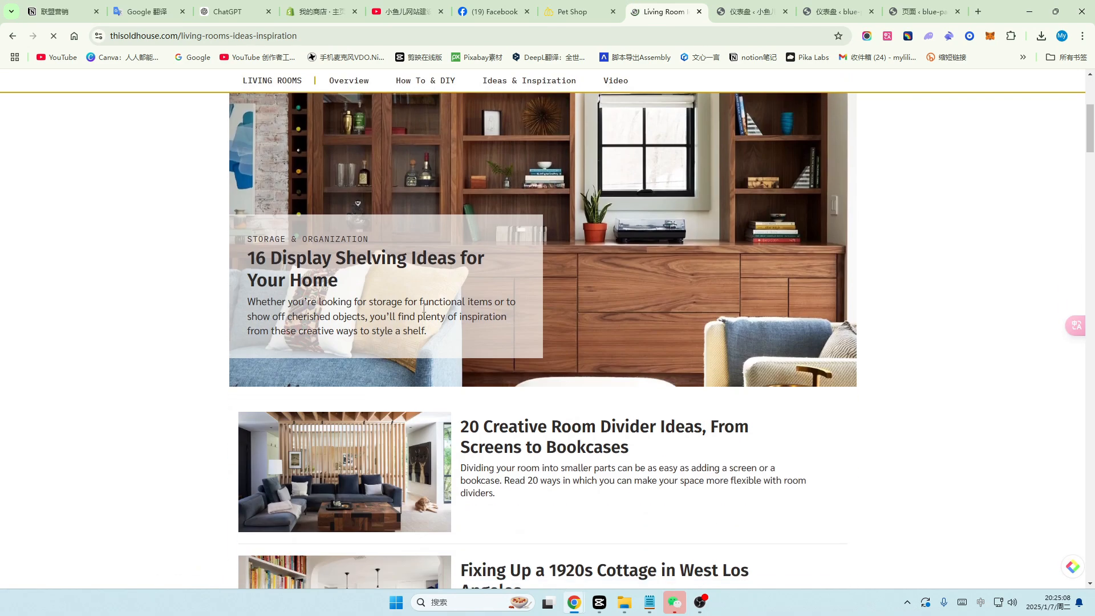
scroll(422, 310, down, 7)
scroll(423, 310, up, 12)
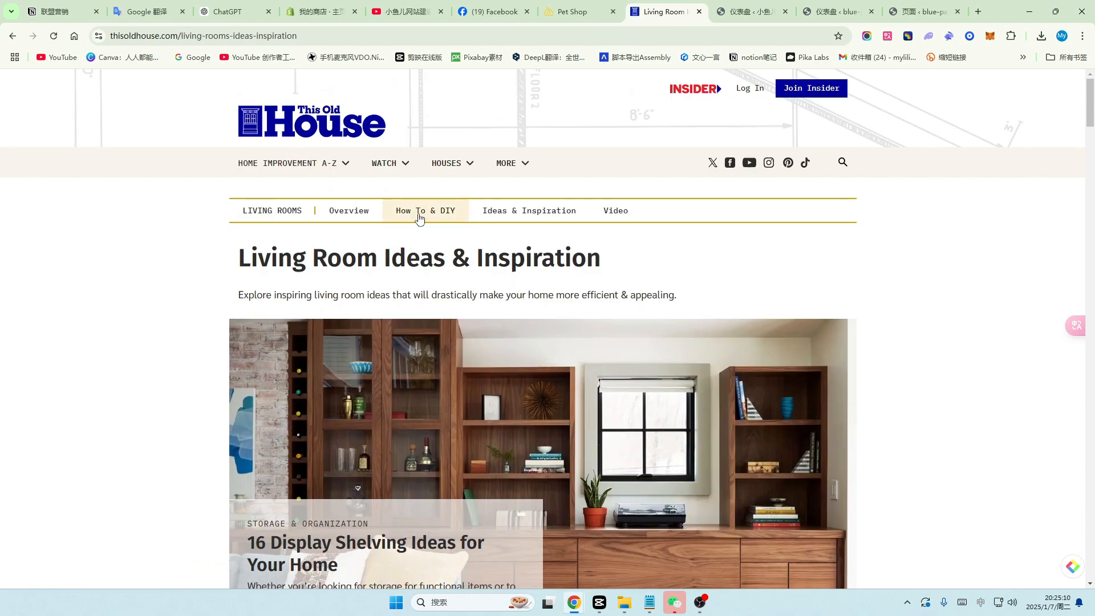
click(419, 217)
click(406, 12)
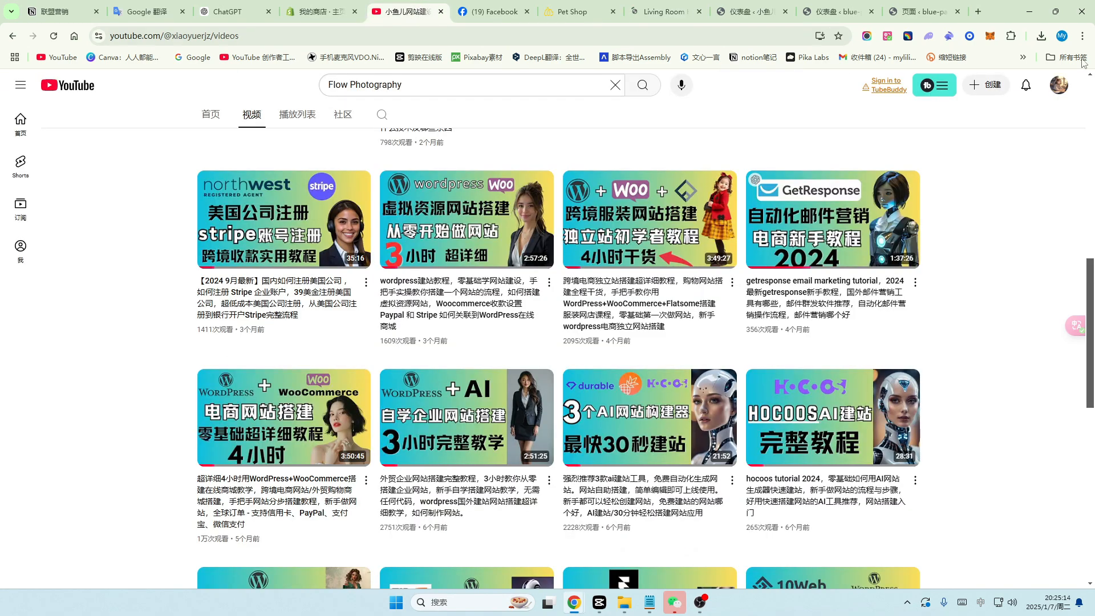
Create a new blank WordPress page titled 首页, publish it and return to the page list.
click(923, 12)
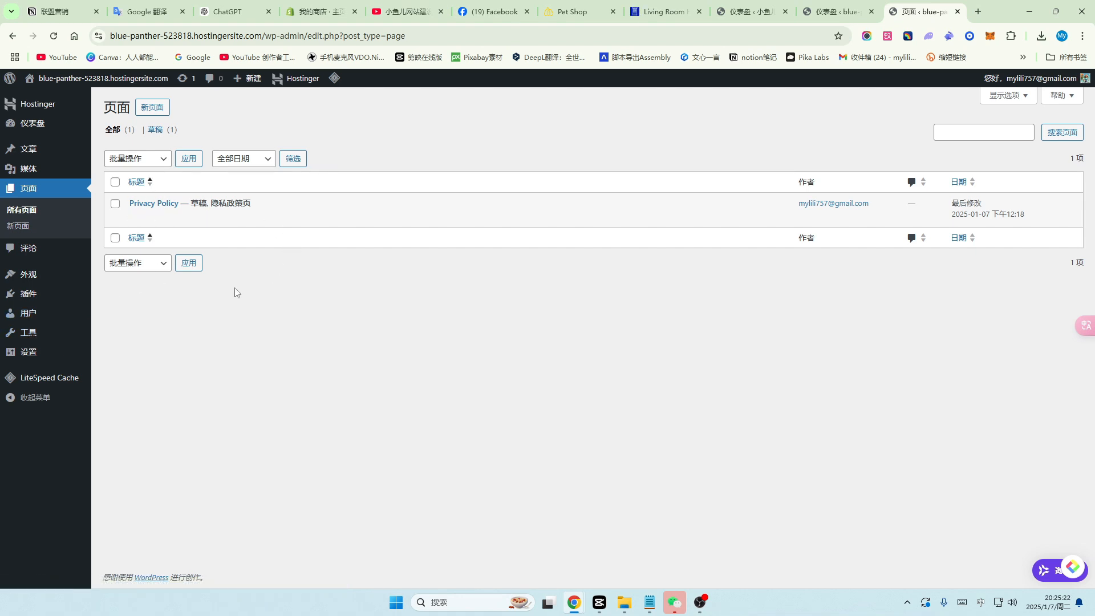
click(152, 109)
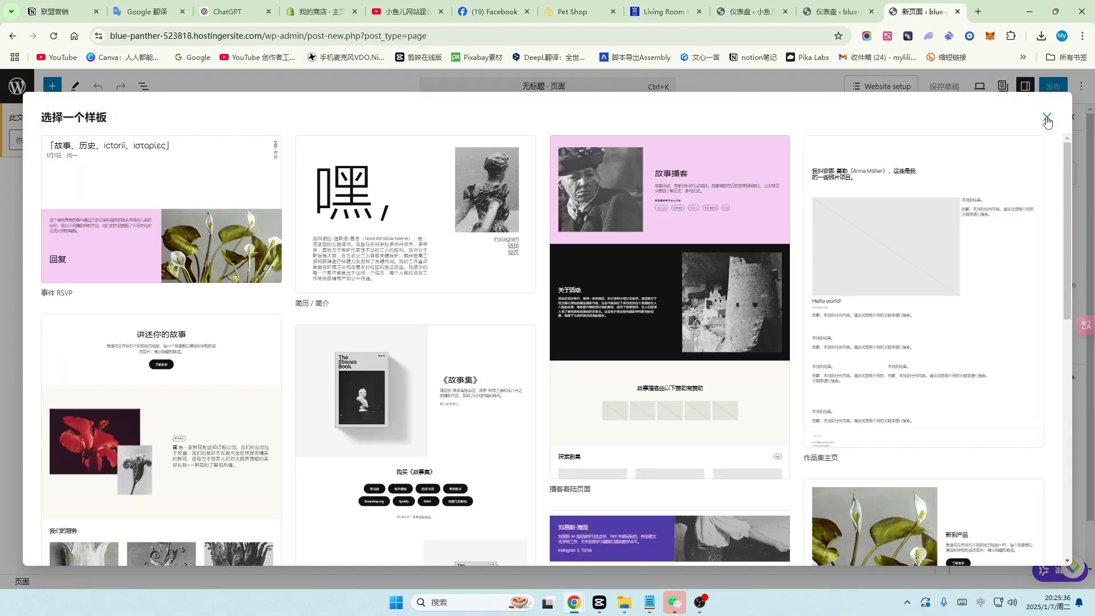
click(1047, 117)
click(318, 212)
text(shouye)
key(space)
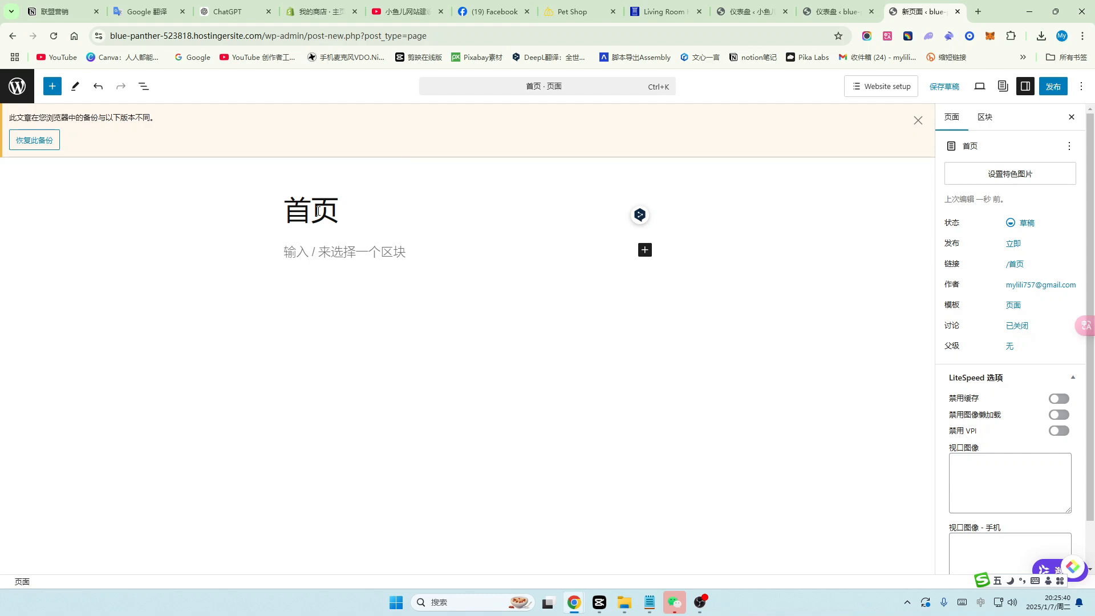
click(1053, 86)
click(1029, 89)
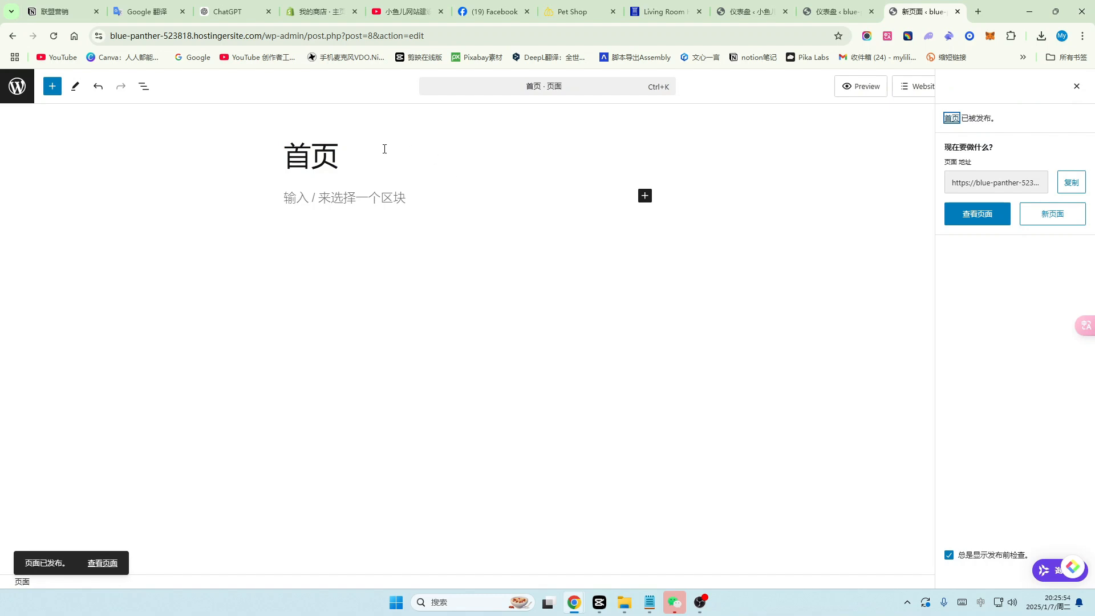
click(18, 89)
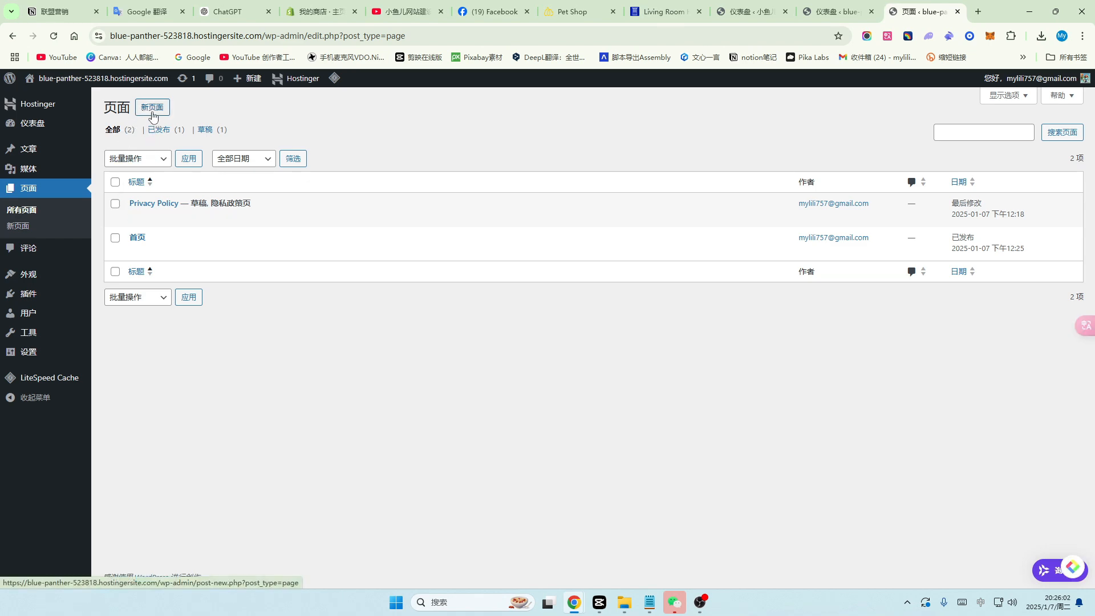
Add another blank page titled 联系我们, publish it and go back to the list of pages.
click(153, 117)
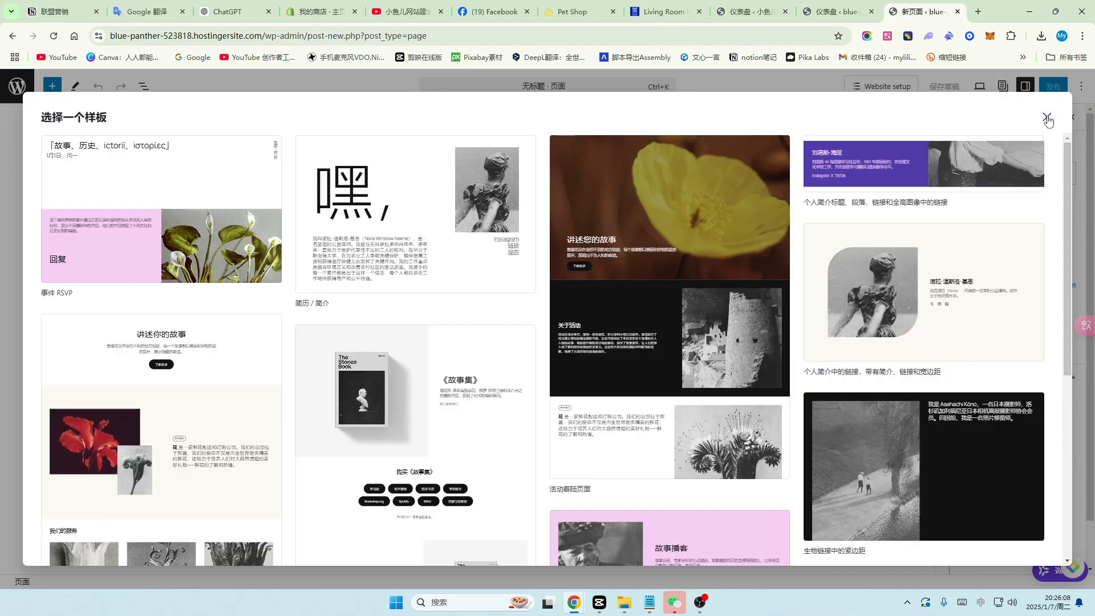
click(1047, 118)
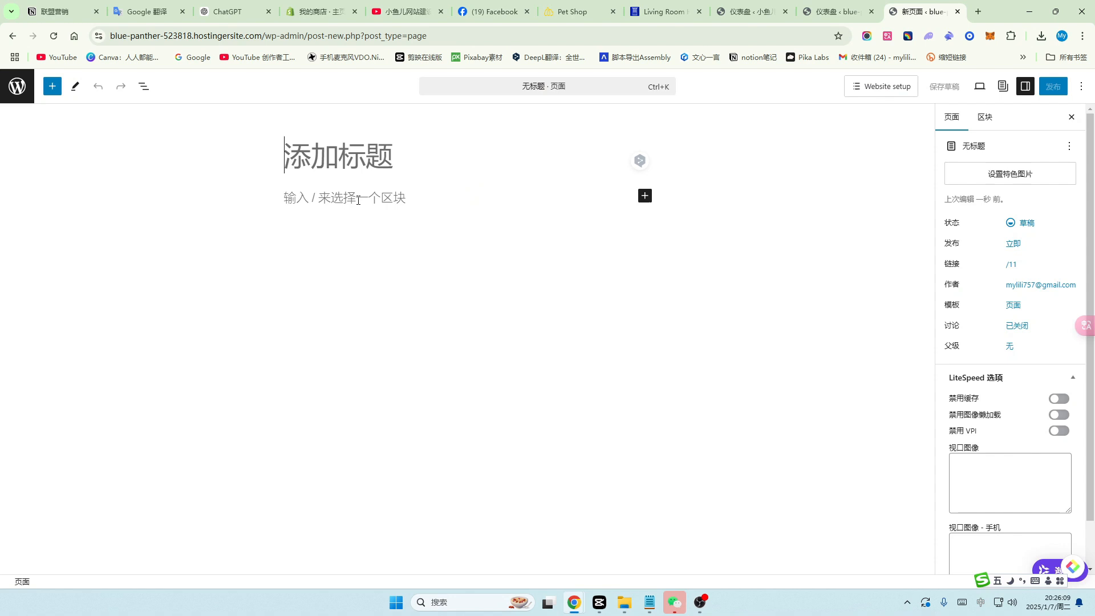
click(317, 161)
text(lianxi)
key(space)
text(wo)
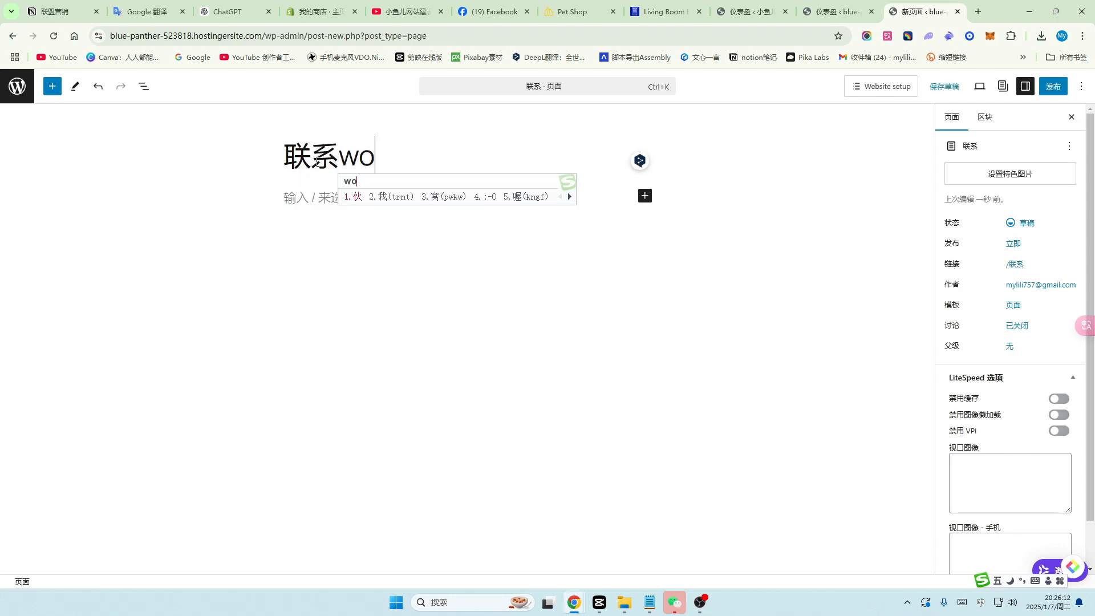
text(men)
key(space)
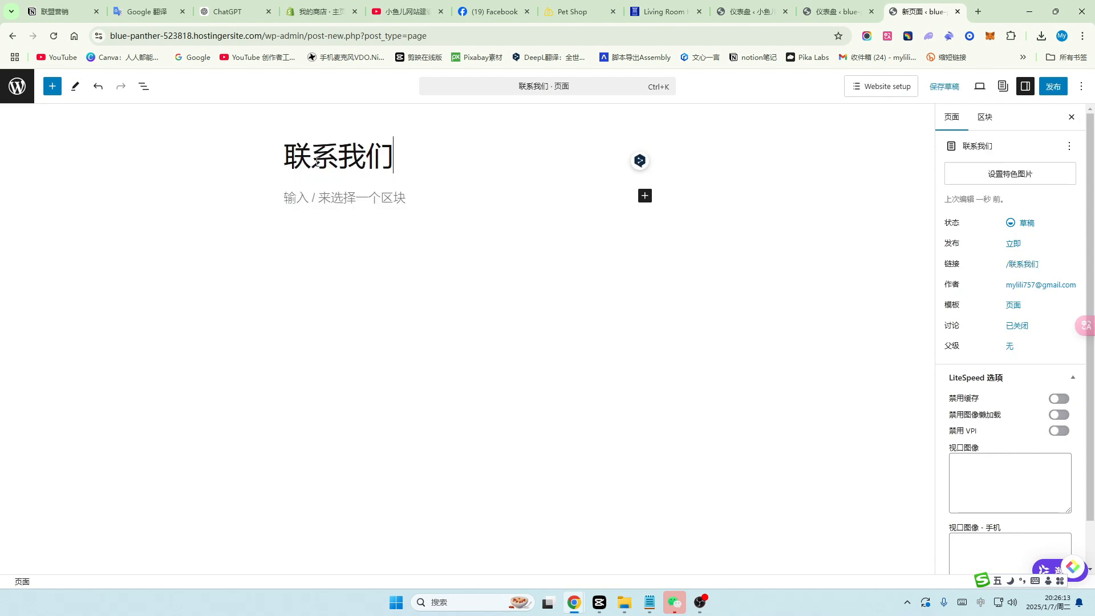
click(1052, 88)
click(1052, 88)
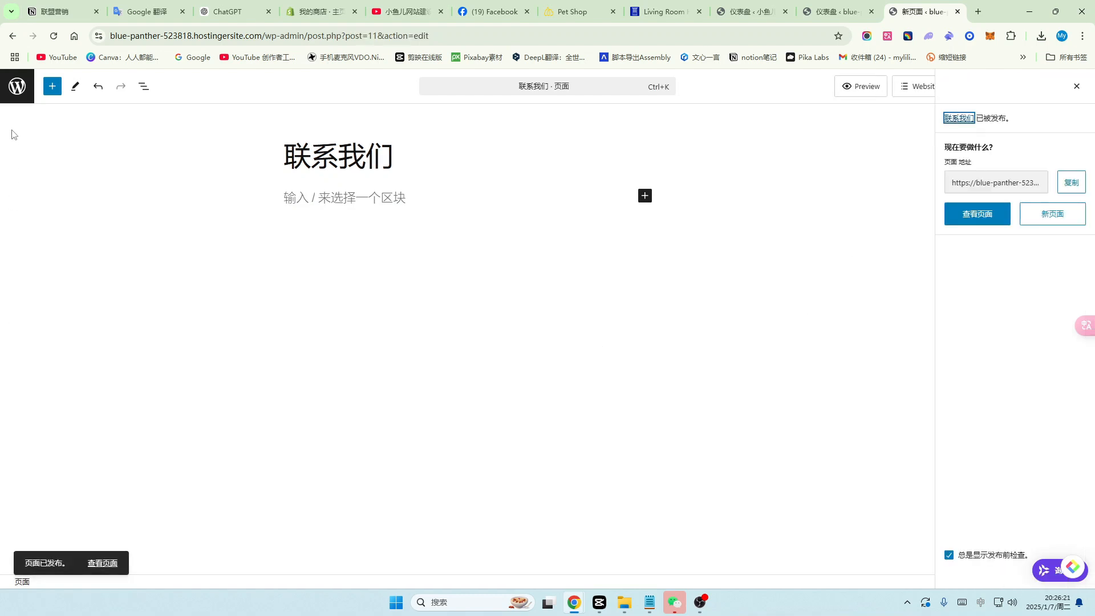
click(16, 88)
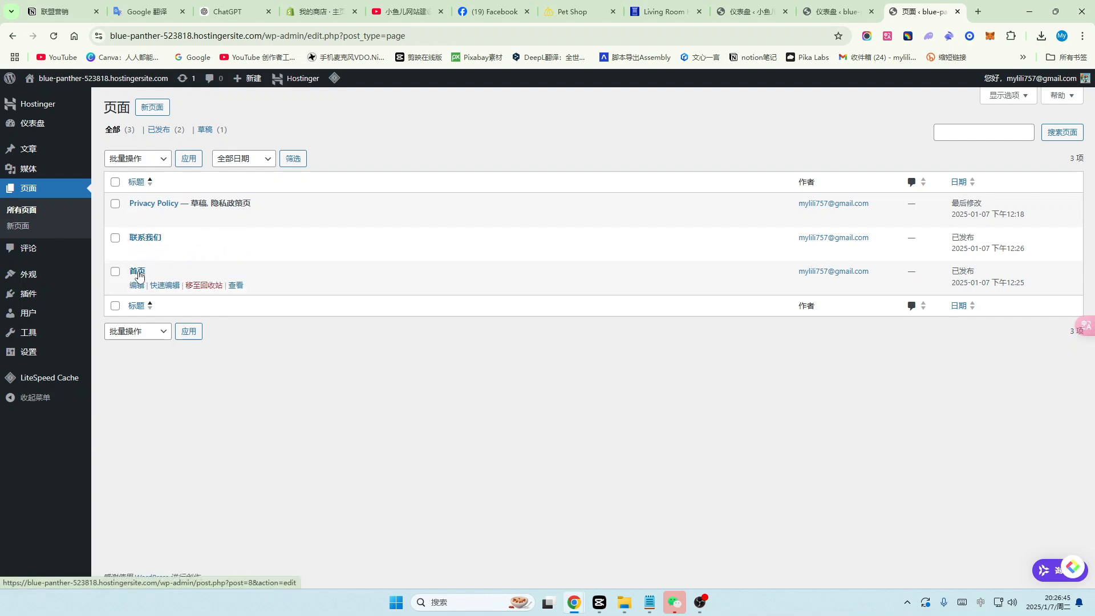
View the site's comments list and the list of installed plugins.
click(30, 250)
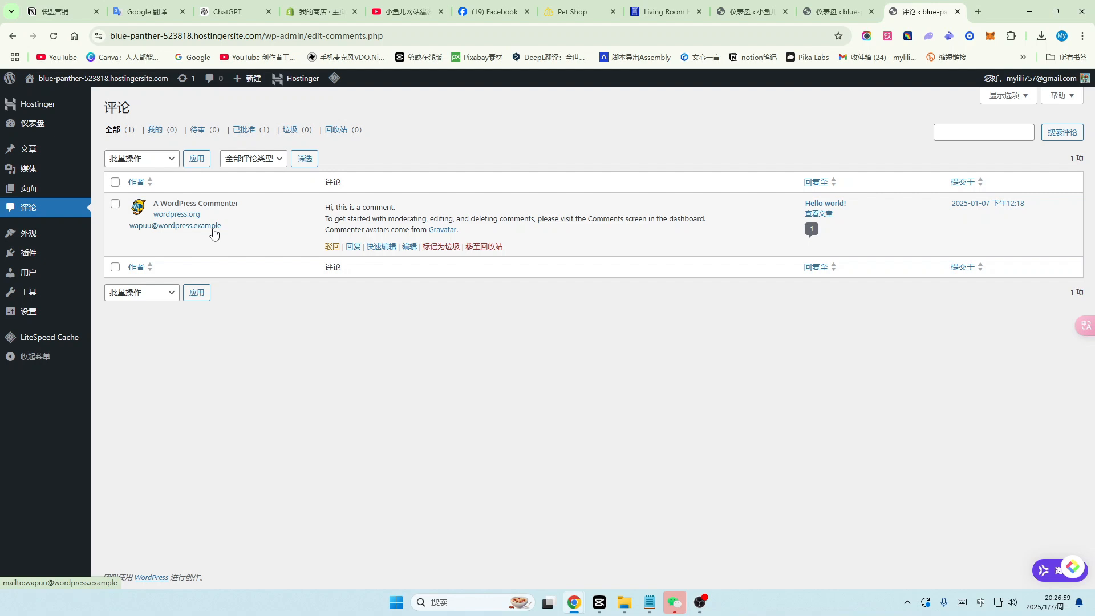
mouse_move(3, 268)
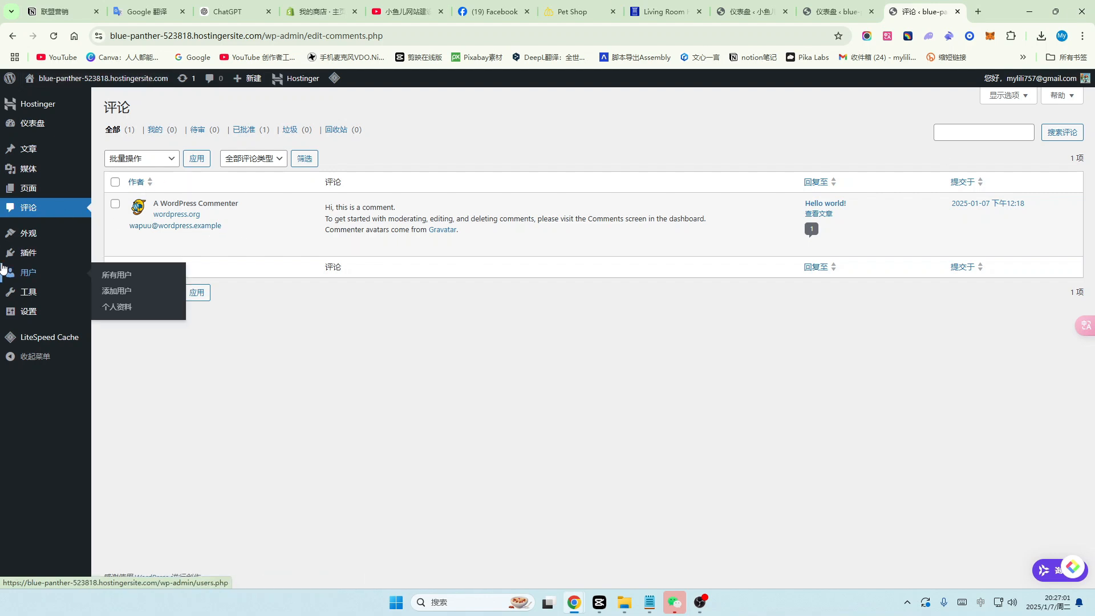
click(30, 254)
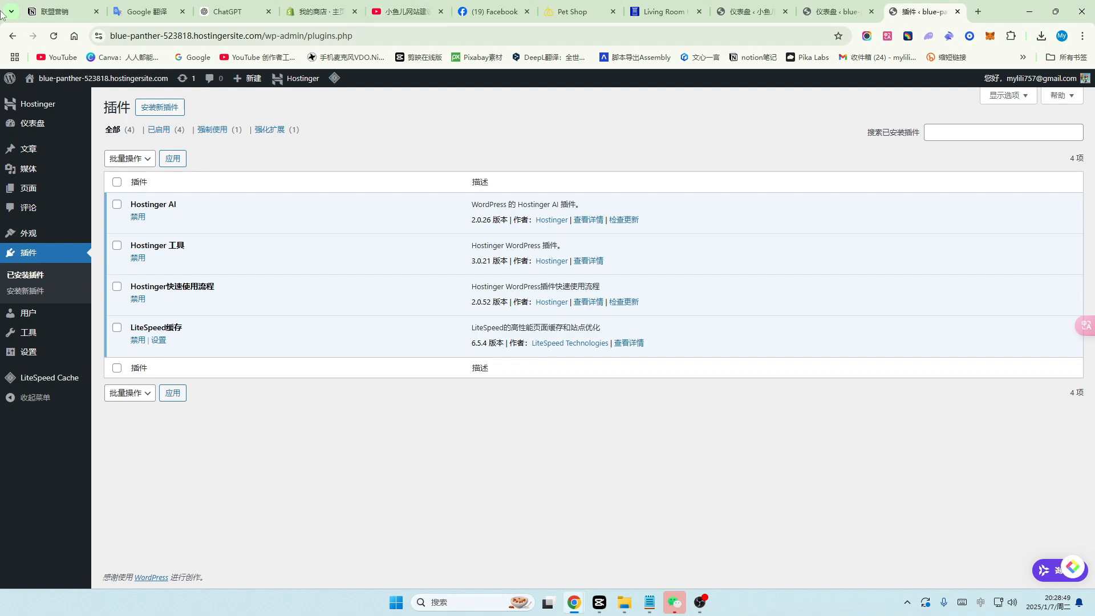
Browse the featured and popular plugins available for installation in WordPress.
click(159, 108)
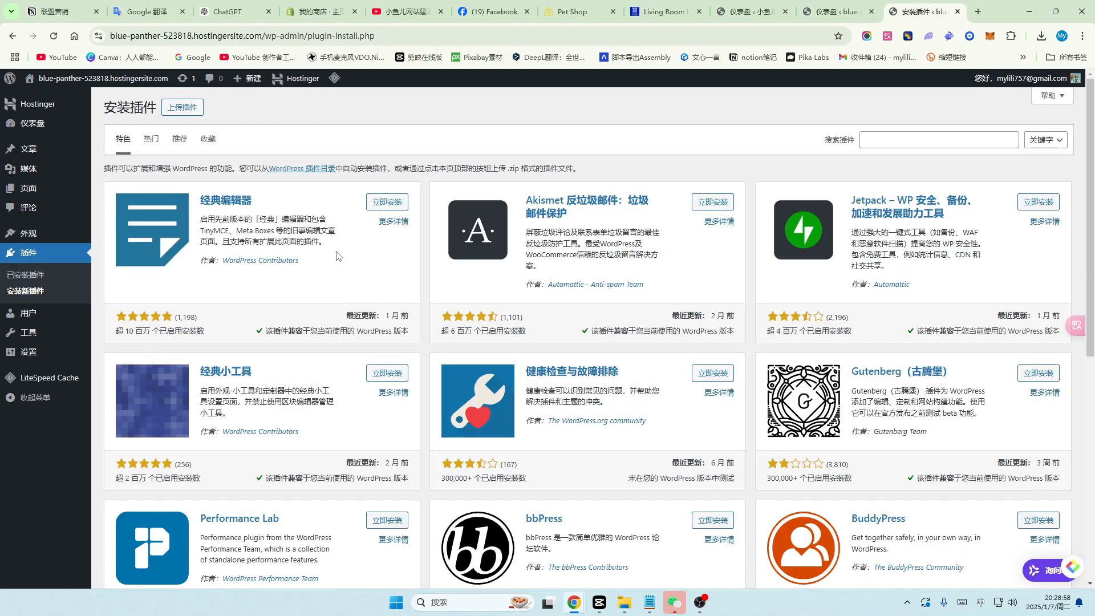
scroll(338, 256, down, 2)
scroll(332, 269, down, 4)
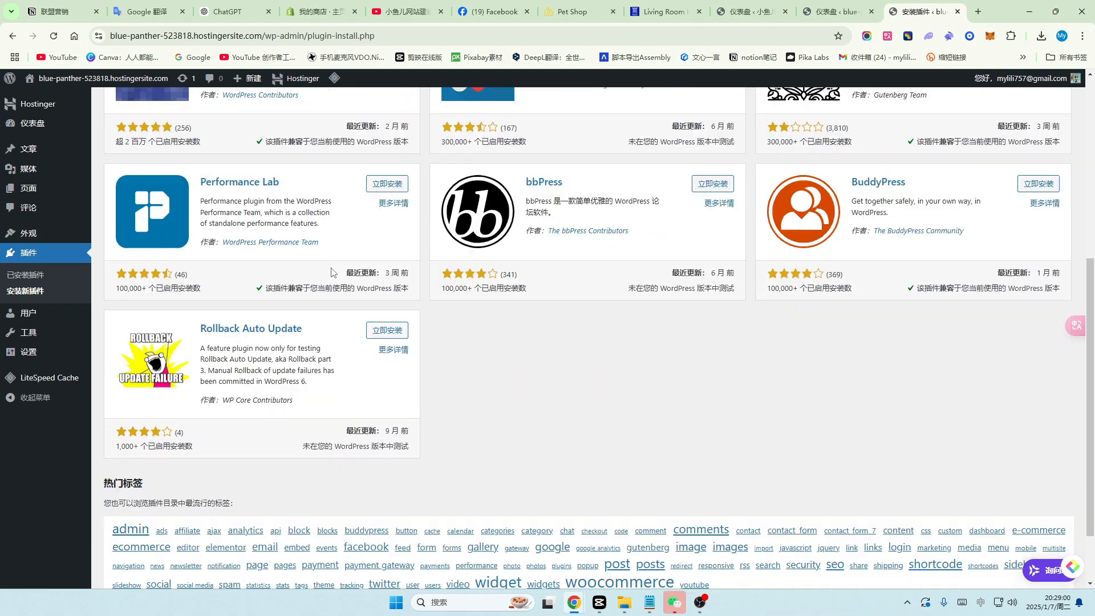
scroll(333, 271, up, 3)
scroll(332, 272, up, 3)
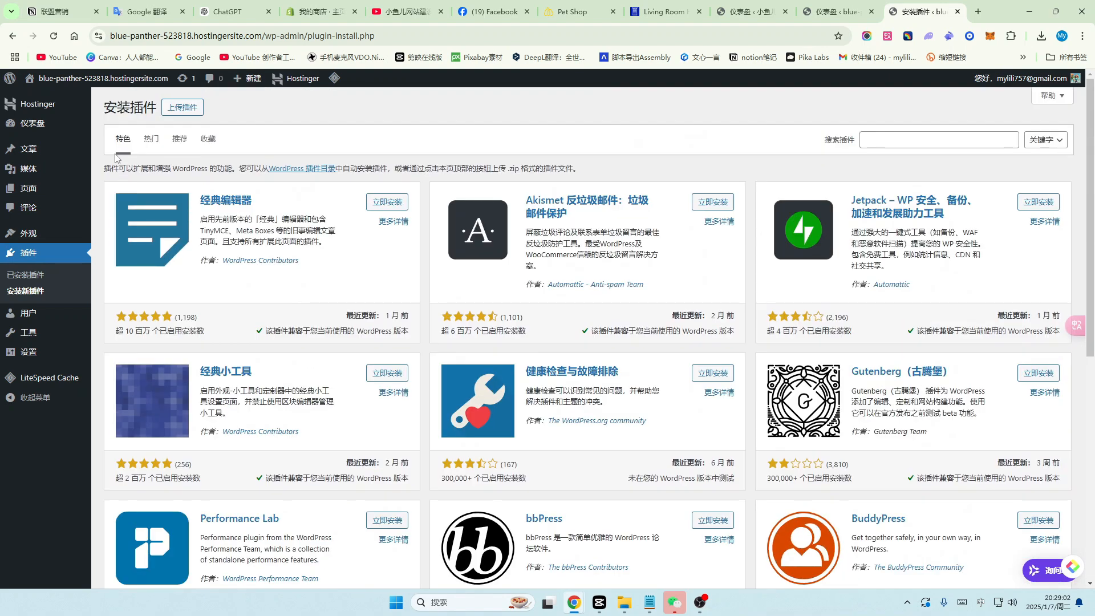
click(151, 142)
scroll(378, 285, down, 5)
scroll(378, 282, down, 12)
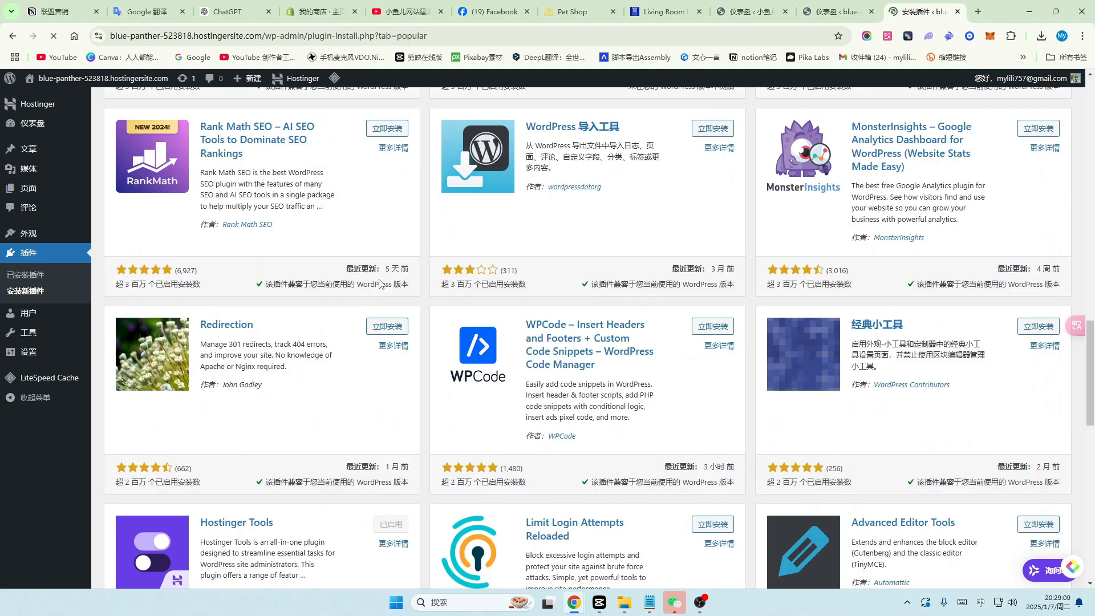
scroll(380, 282, up, 20)
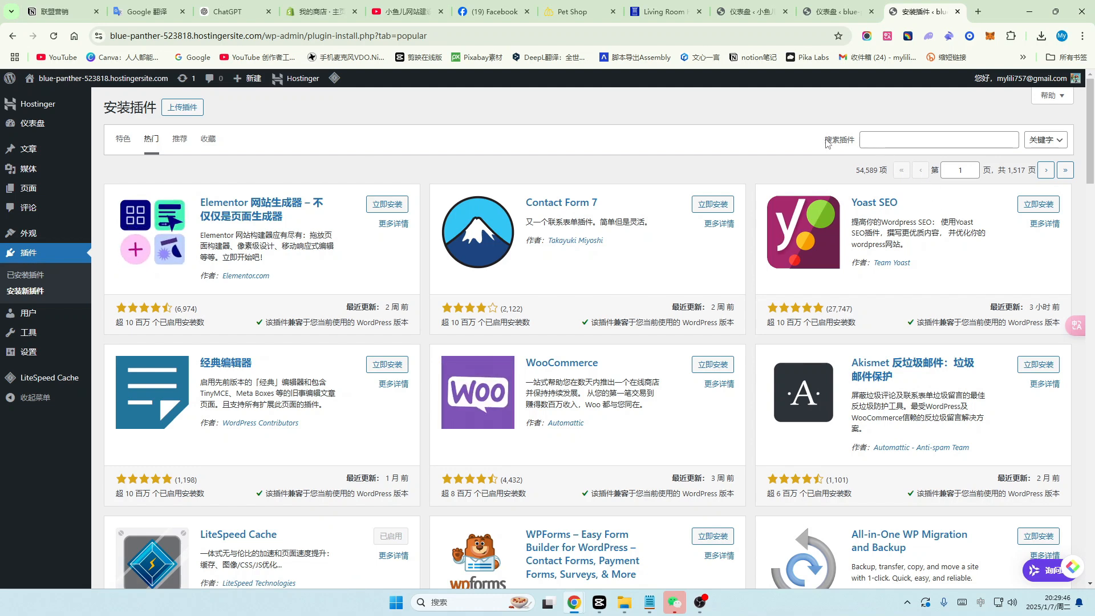
Search the plugin directory for elementor, and install and activate the Elementor website builder plugin.
click(861, 139)
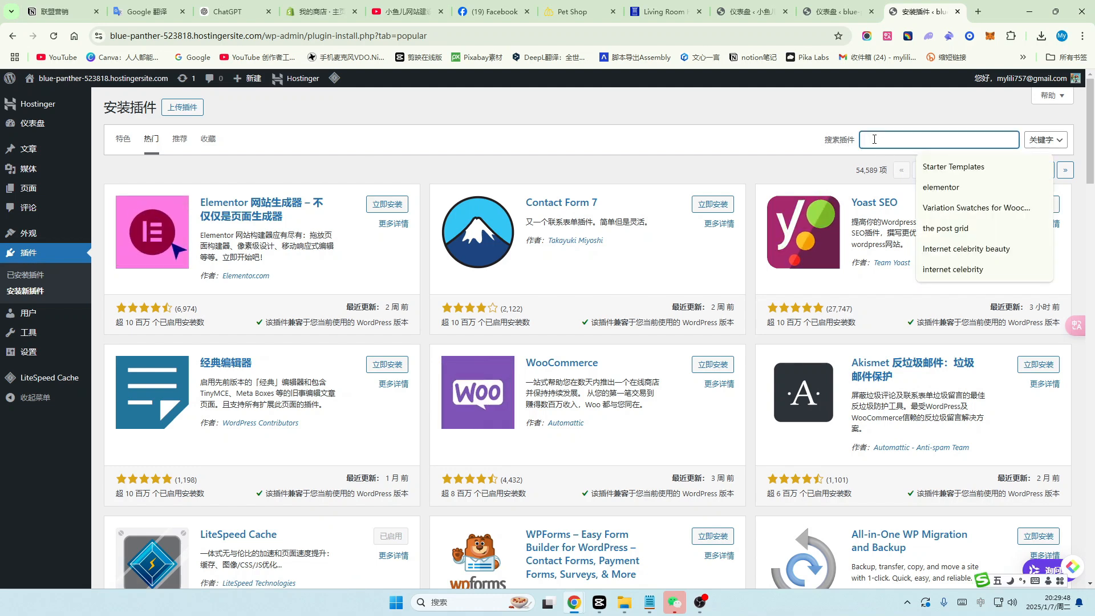
click(938, 188)
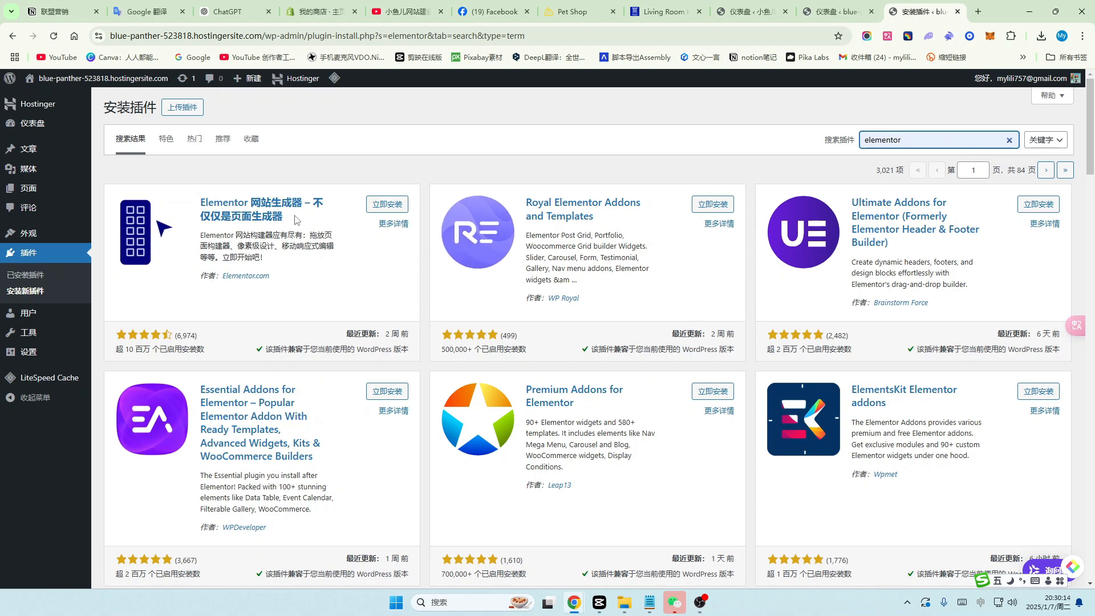
click(387, 204)
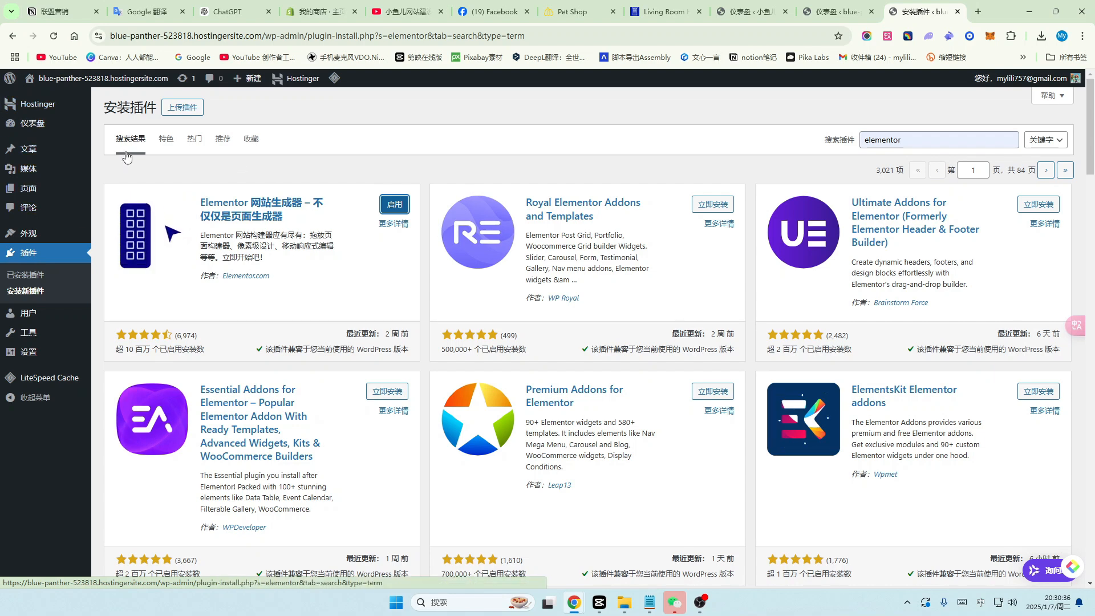
click(392, 204)
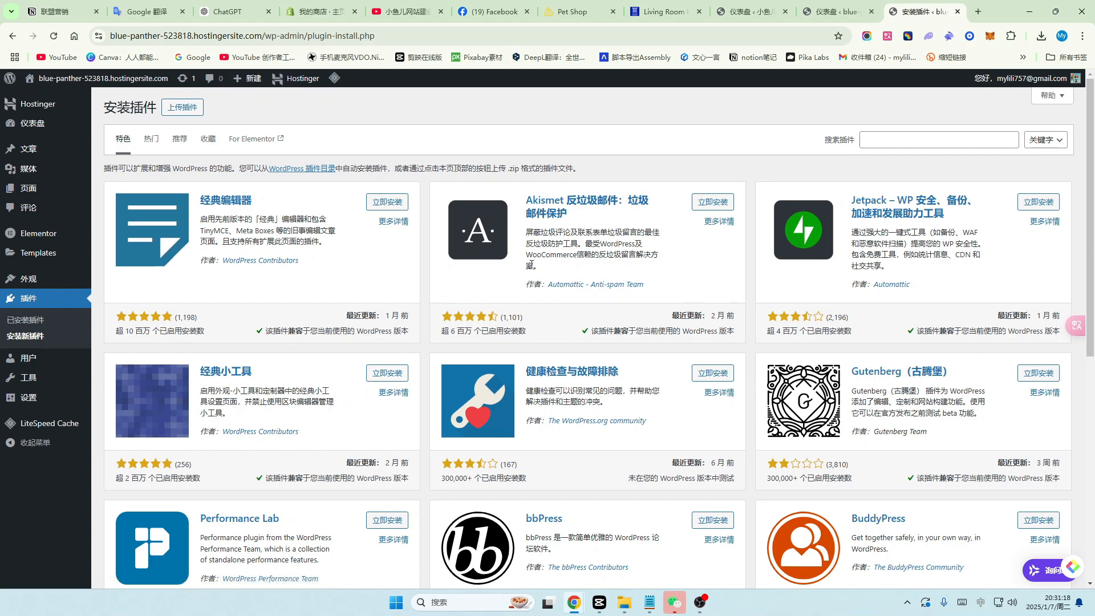
Look over the featured plugins again and examine popular ones such as Contact Form 7, WooCommerce, Yoast SEO and Wordfence Security.
scroll(602, 274, down, 3)
scroll(605, 299, down, 1)
scroll(598, 257, up, 5)
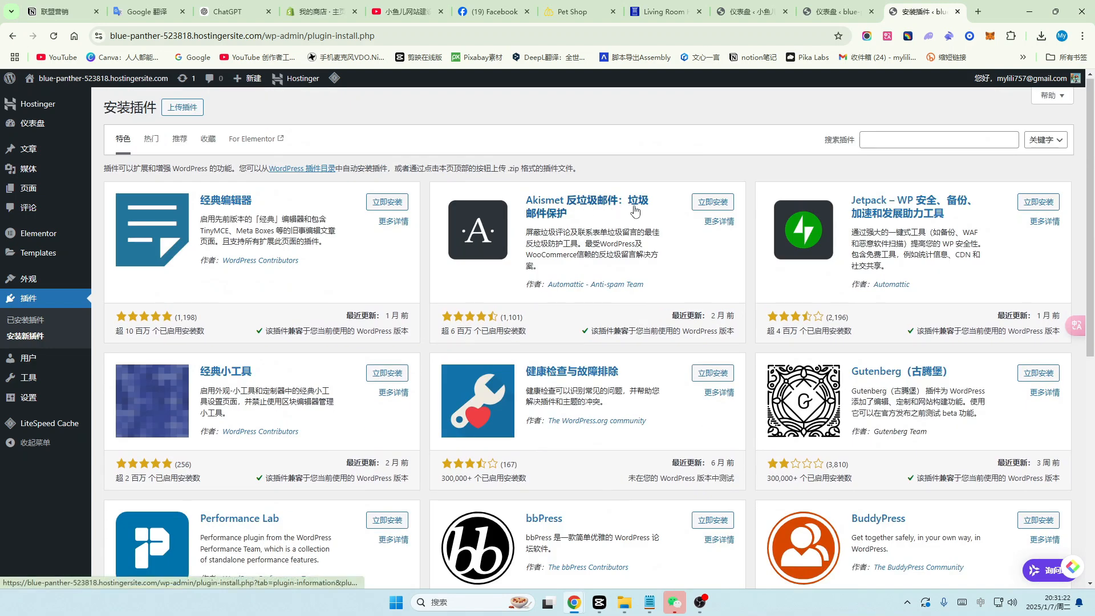
click(155, 145)
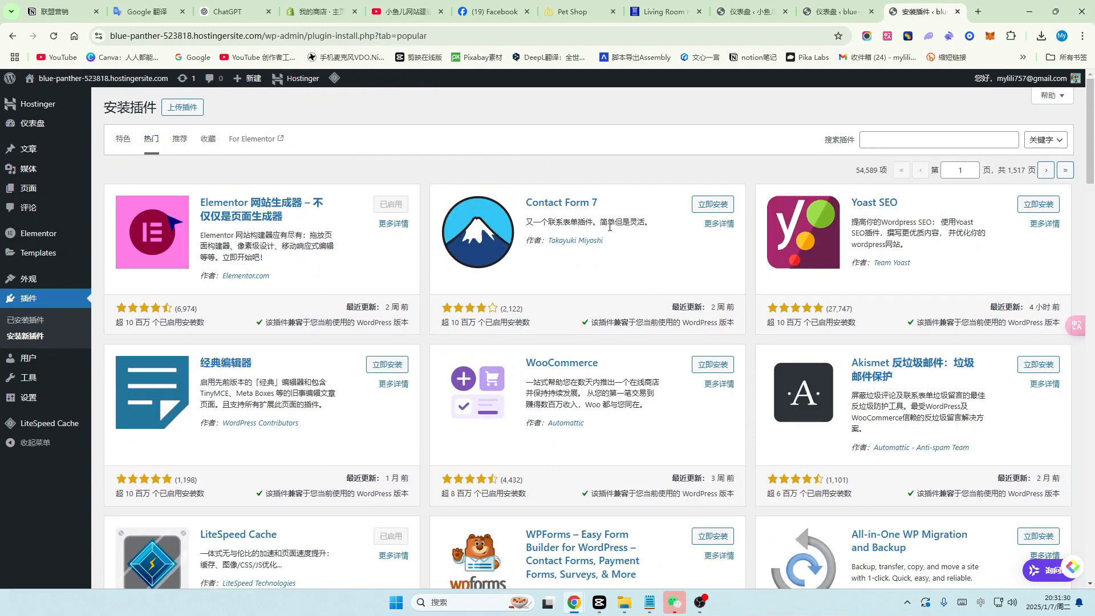
scroll(768, 353, down, 1)
scroll(593, 320, down, 1)
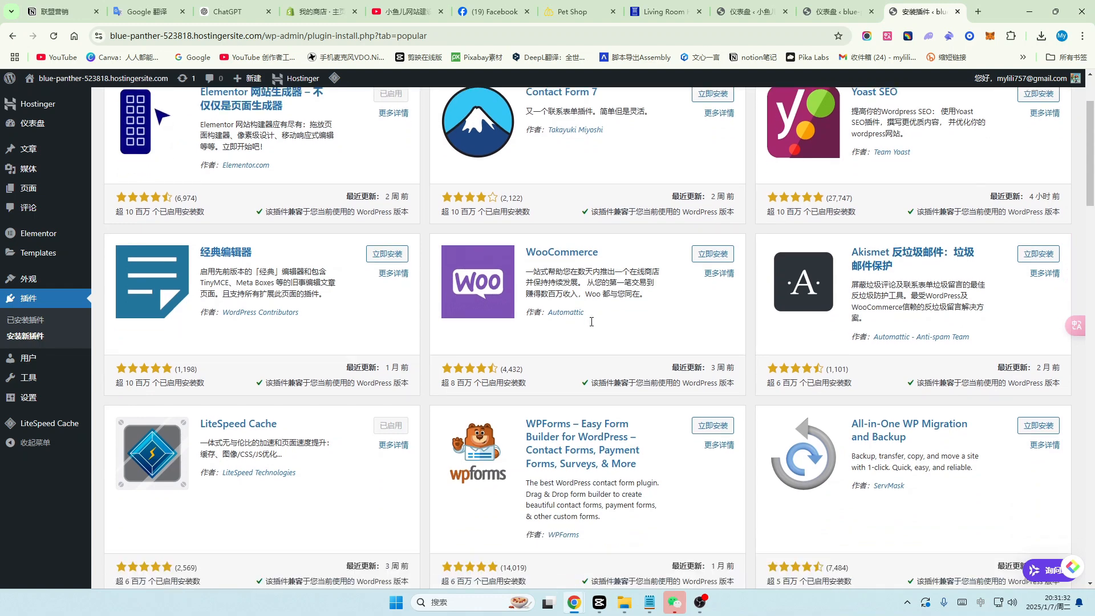
scroll(873, 207, up, 1)
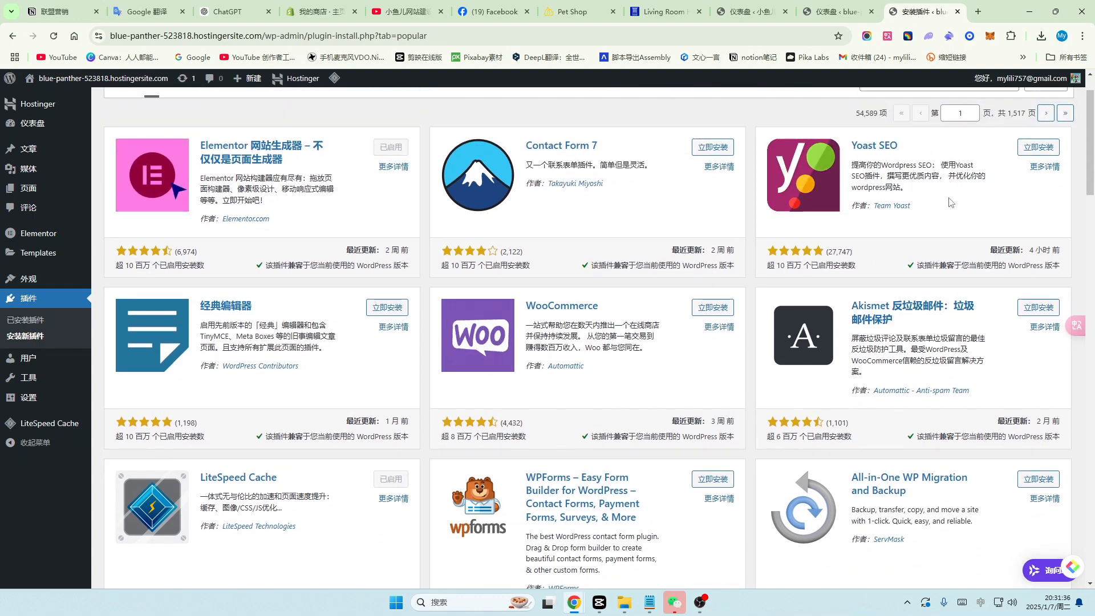
scroll(948, 203, down, 7)
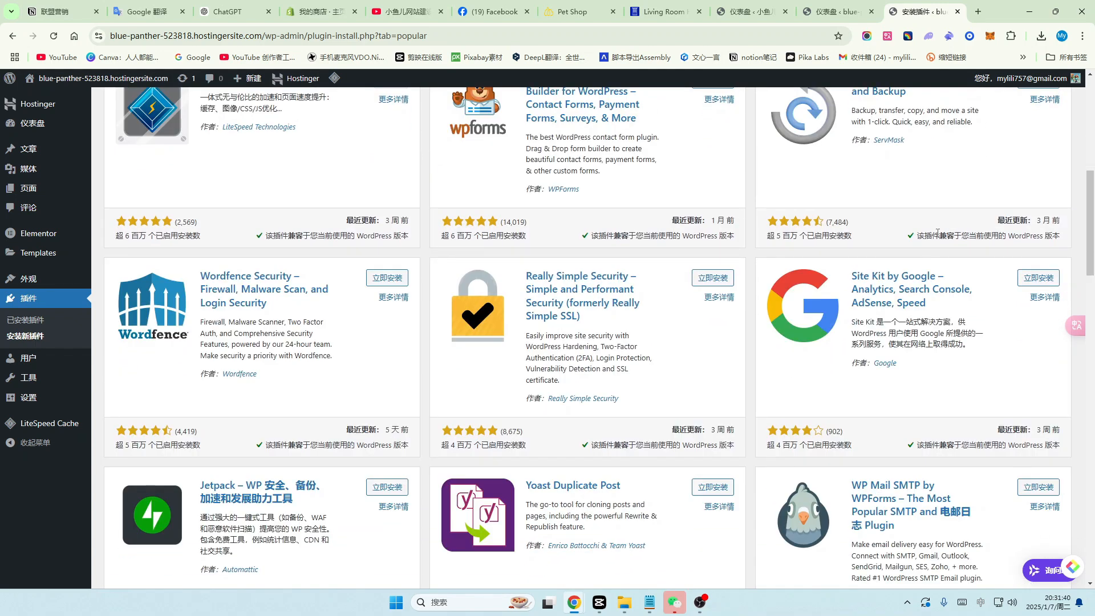
scroll(937, 233, down, 2)
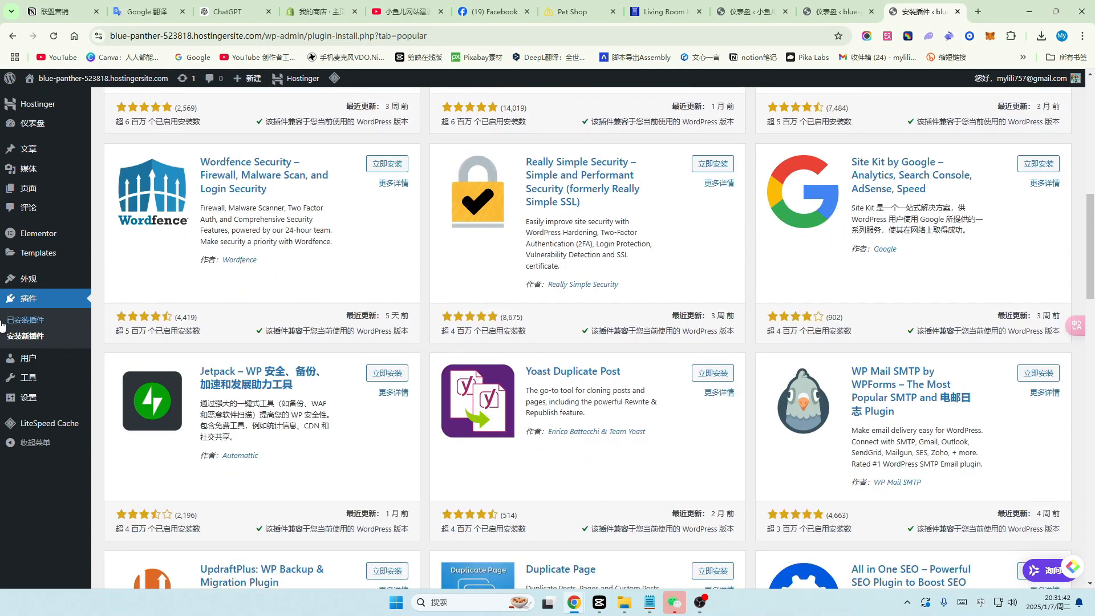
scroll(327, 330, up, 9)
scroll(326, 330, up, 1)
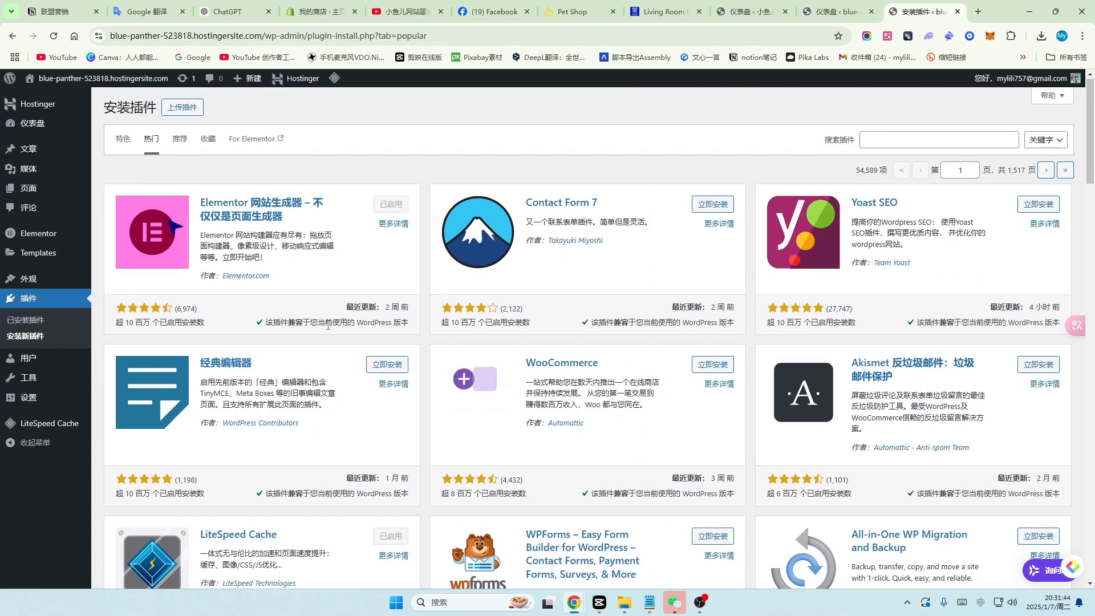
Check Elementor in the installed plugins list and open the overview of installed themes.
click(28, 324)
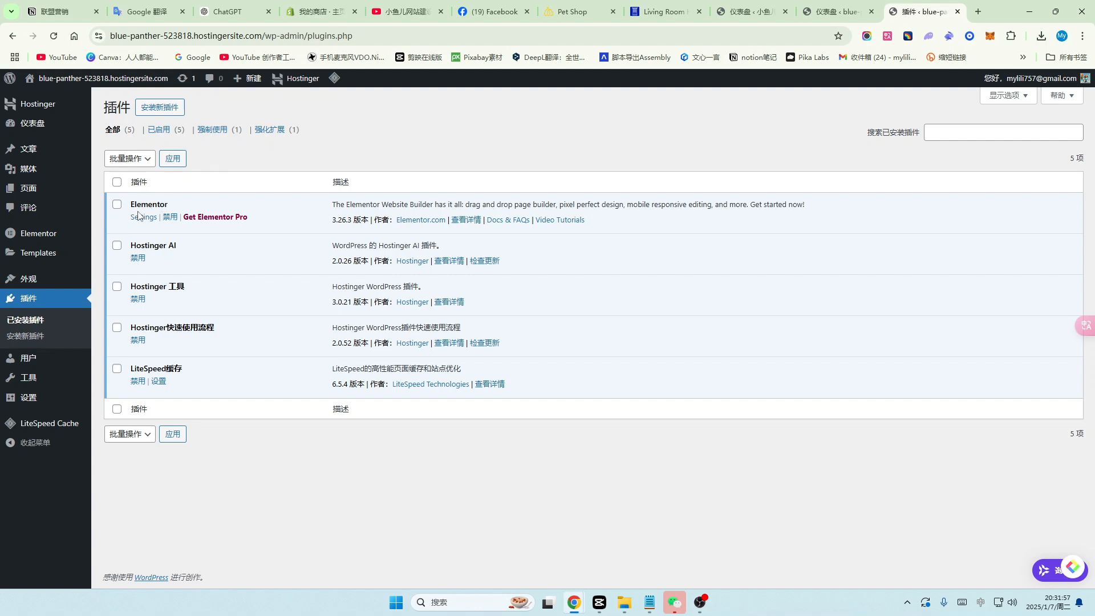
mouse_move(30, 280)
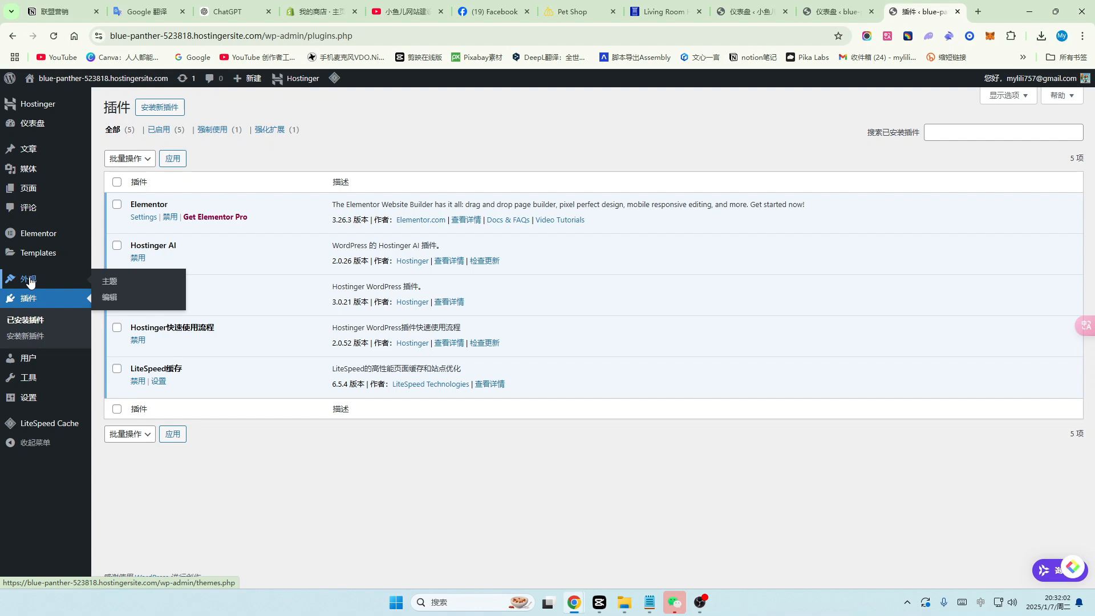
click(30, 281)
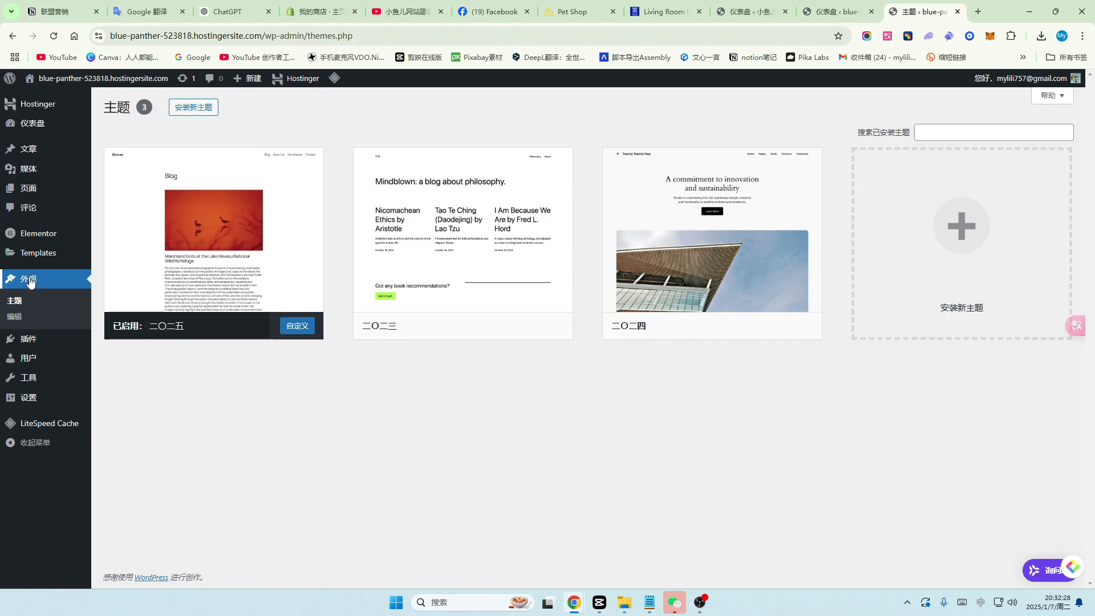
Switch to the Pet Shop example store and examine its header navigation, page content and footer layout.
click(663, 12)
scroll(454, 282, down, 3)
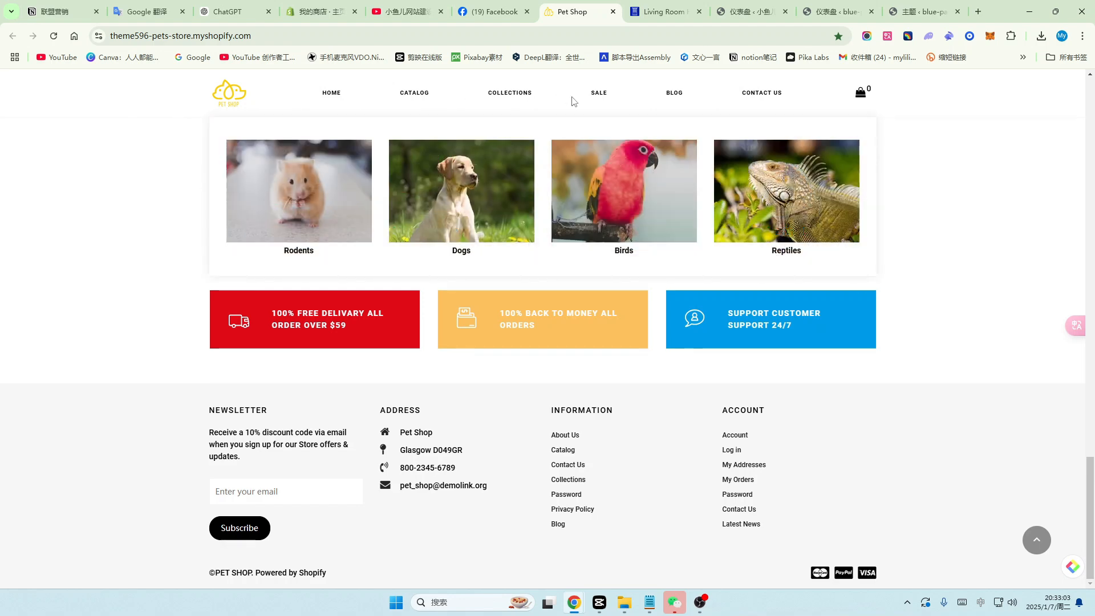
mouse_move(410, 98)
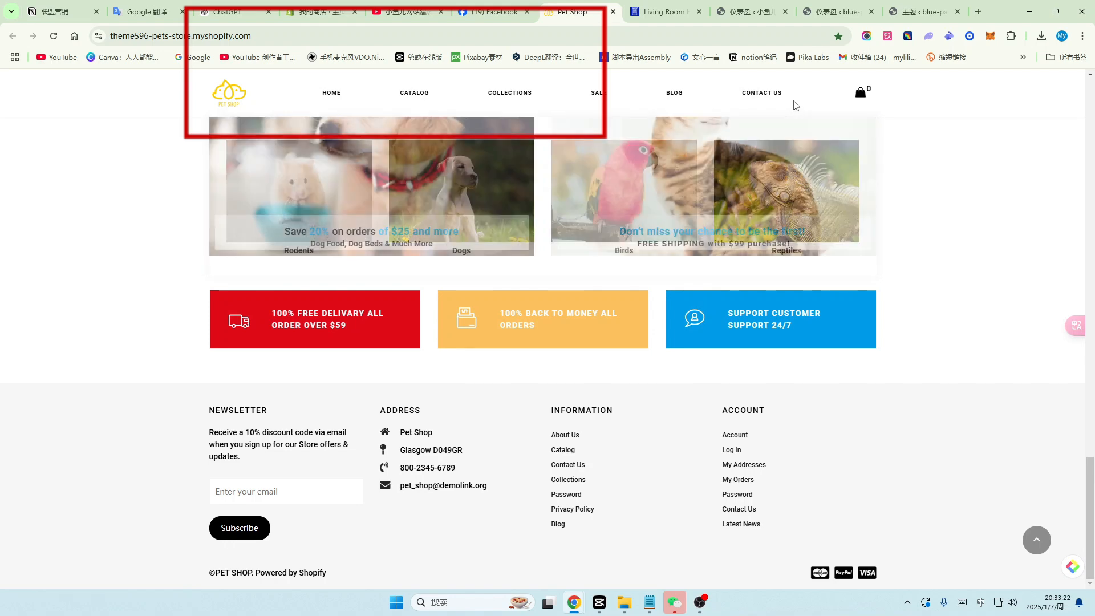
Examine the Pet Shop home page's popular products, popular brands and promotional sections, including the footer.
scroll(377, 362, up, 7)
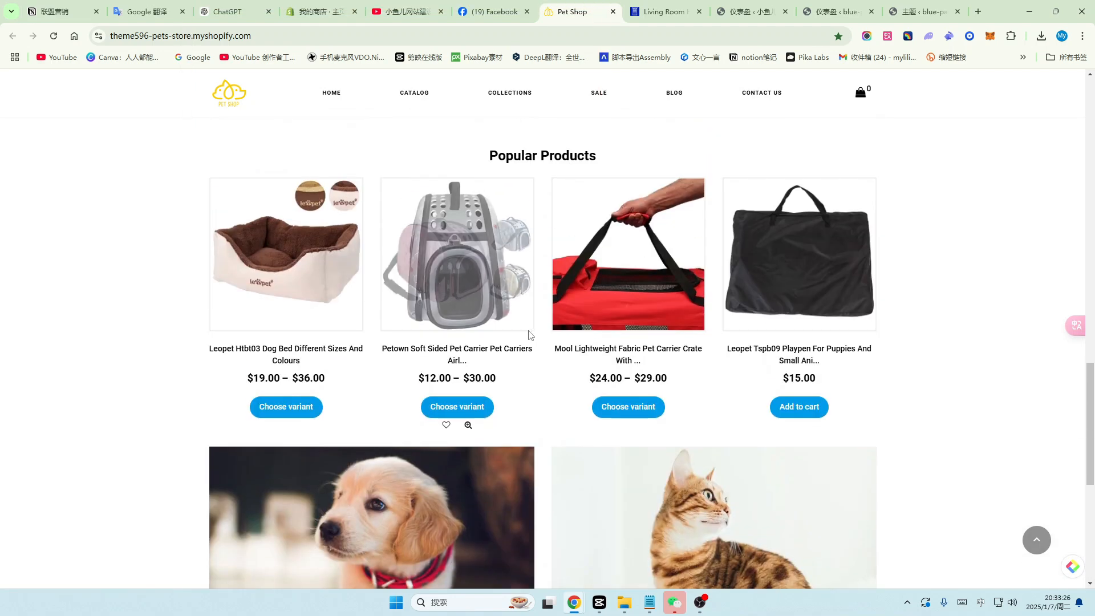
scroll(528, 336, up, 3)
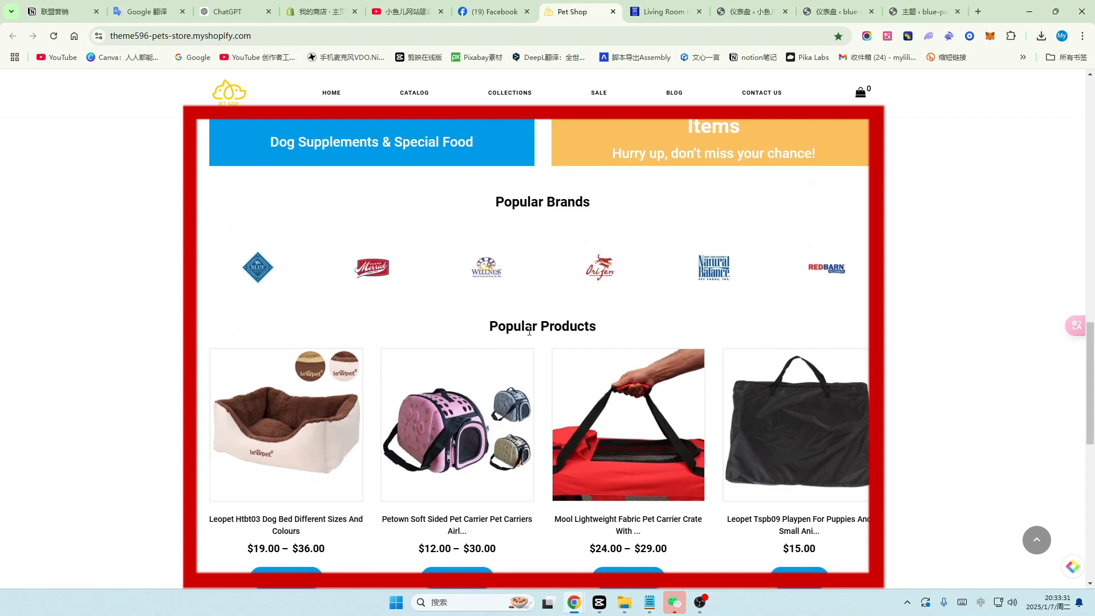
scroll(528, 331, down, 2)
scroll(528, 335, up, 4)
scroll(529, 336, up, 8)
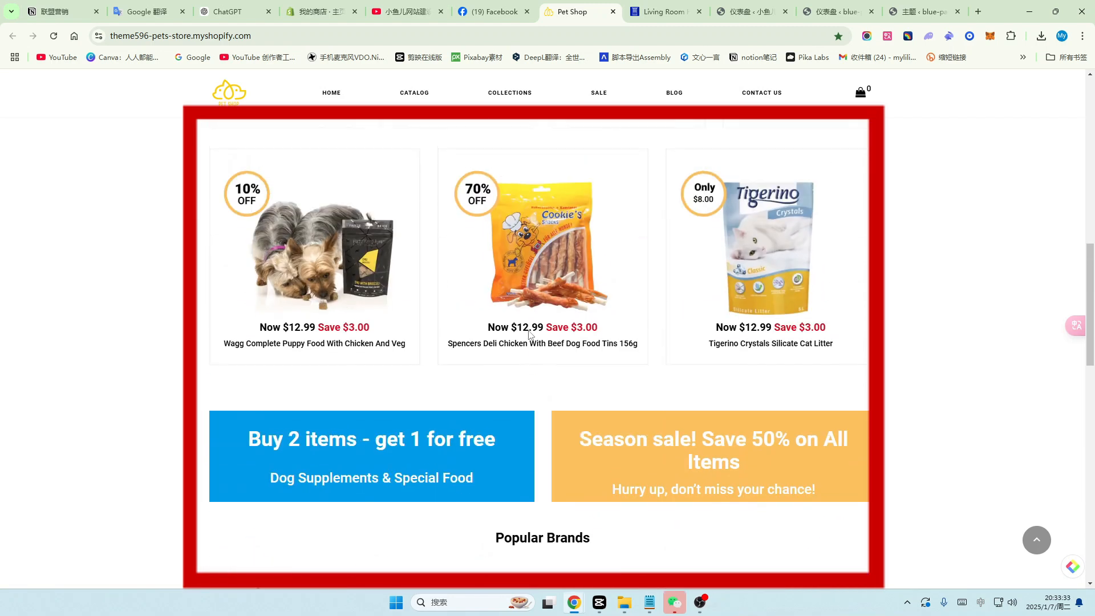
scroll(522, 345, down, 12)
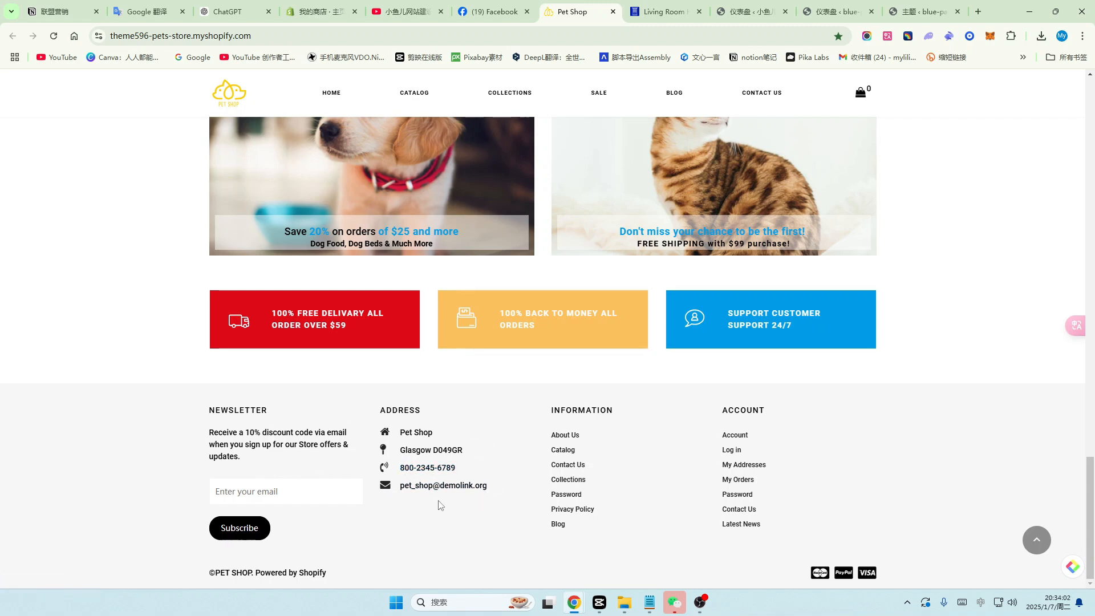
scroll(439, 505, up, 10)
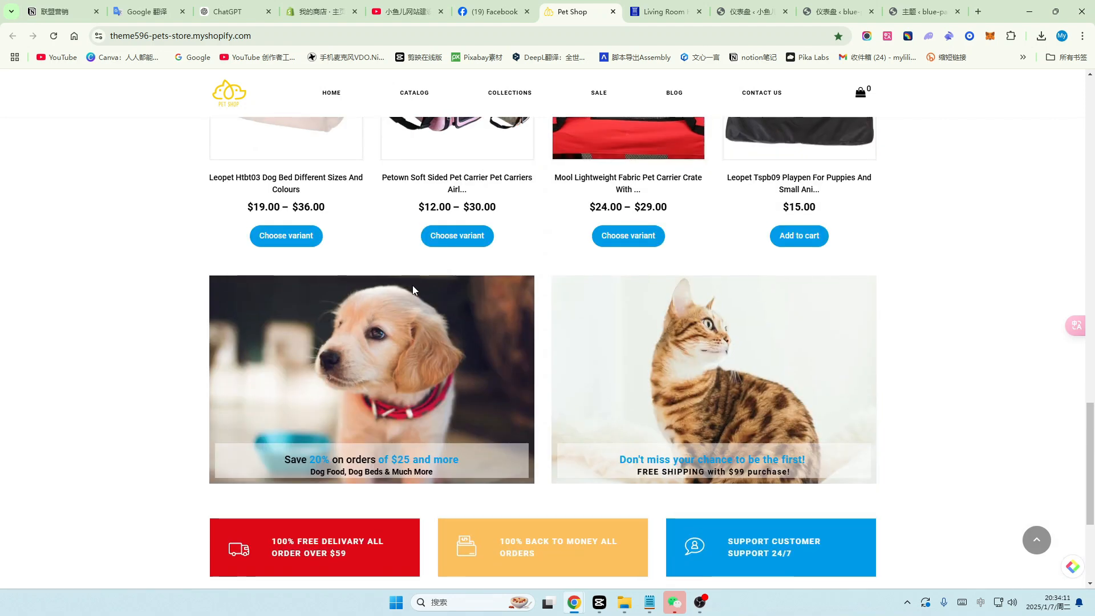
Open the Pet Shop catalog and examine its product listings, footer, and the header's Sale and Blog entries.
click(419, 95)
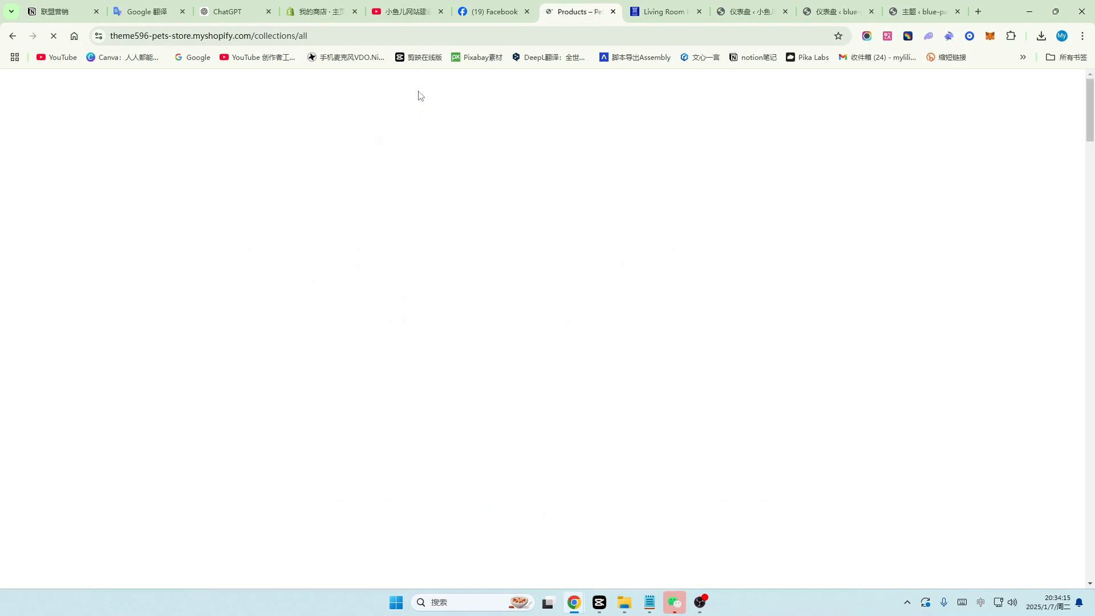
scroll(535, 170, down, 10)
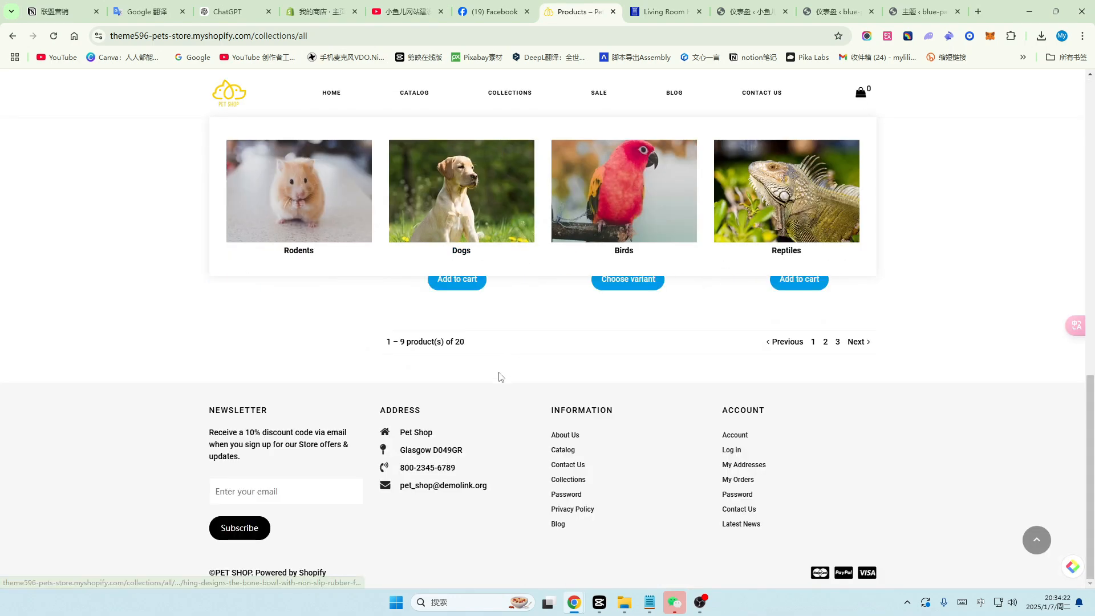
scroll(554, 285, up, 5)
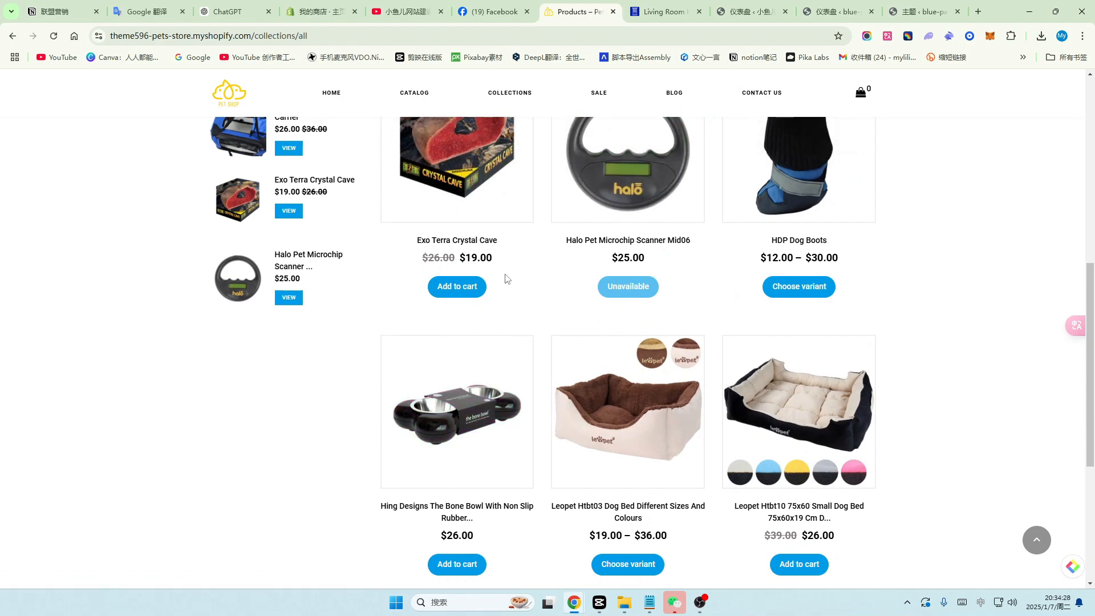
mouse_move(599, 93)
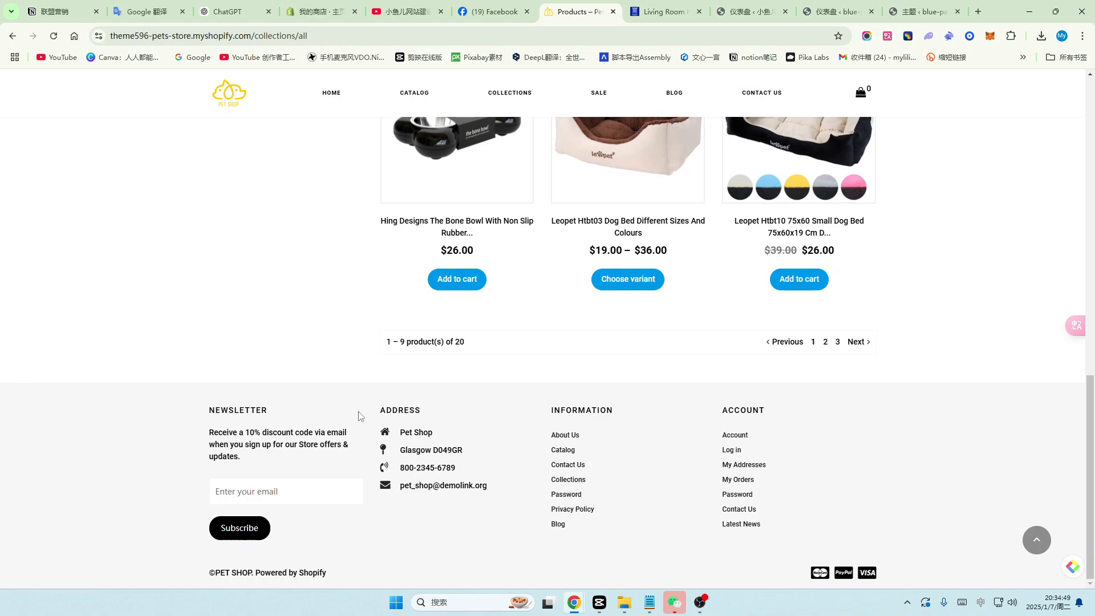
scroll(587, 280, up, 3)
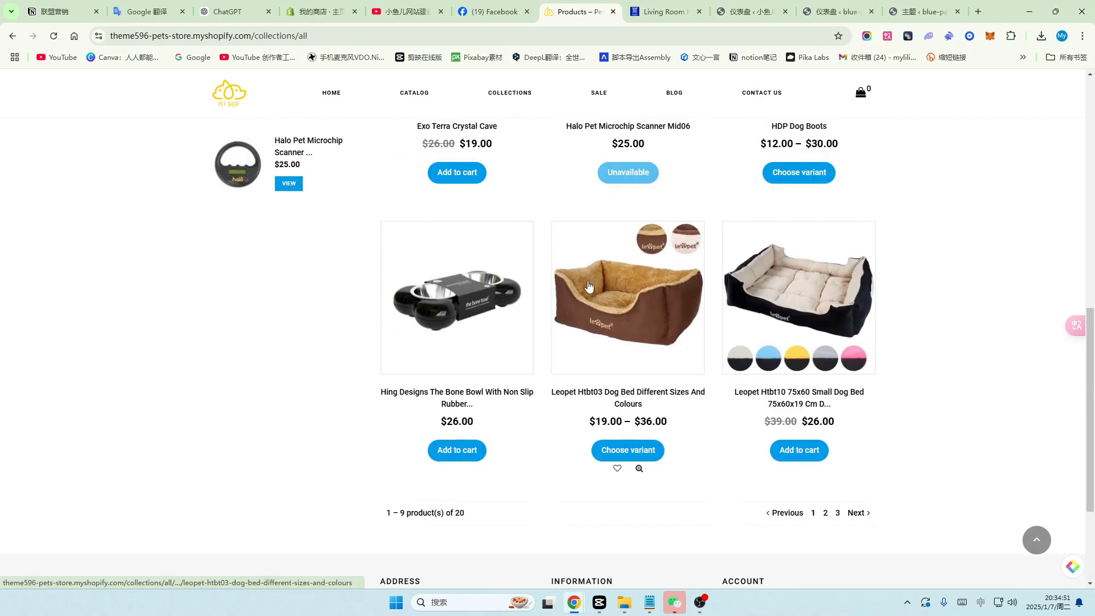
scroll(588, 285, up, 2)
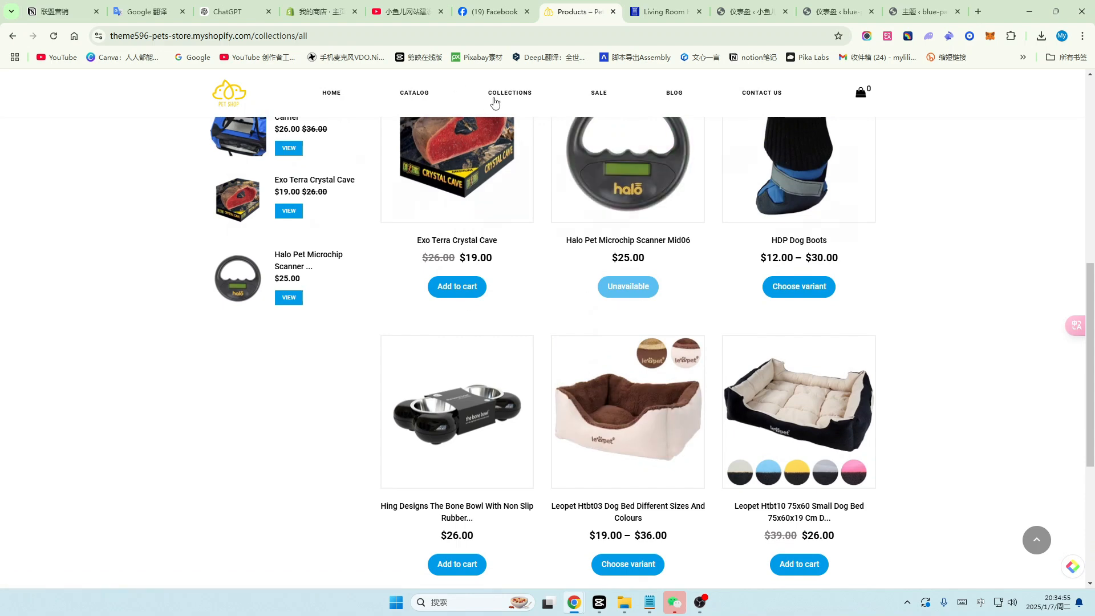
mouse_move(625, 97)
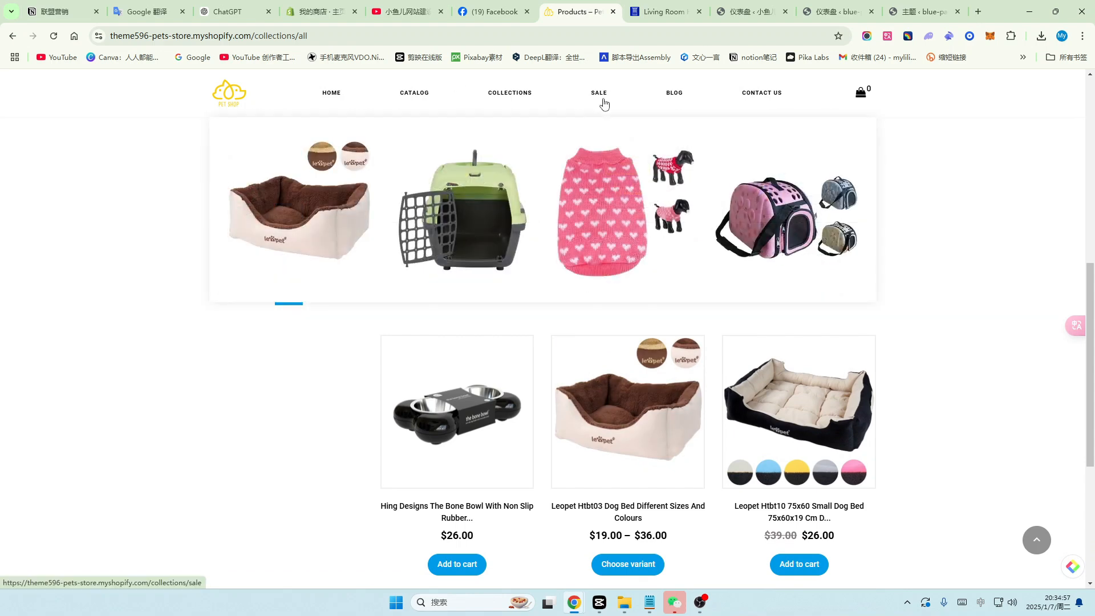
mouse_move(676, 93)
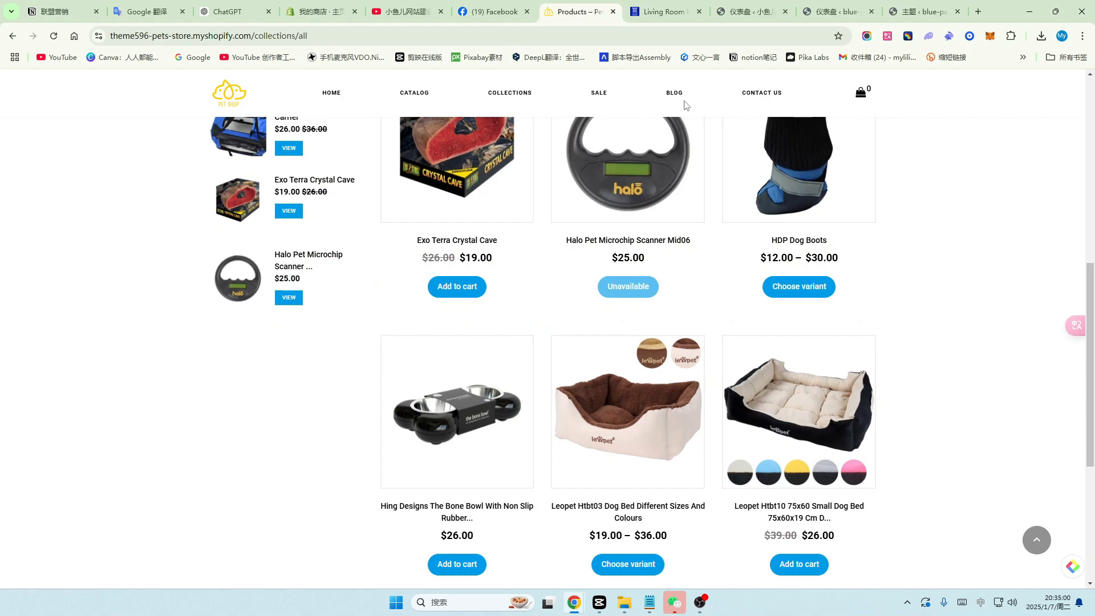
Return to the WordPress themes page and view the blue-panther site's front page in a new tab.
click(924, 12)
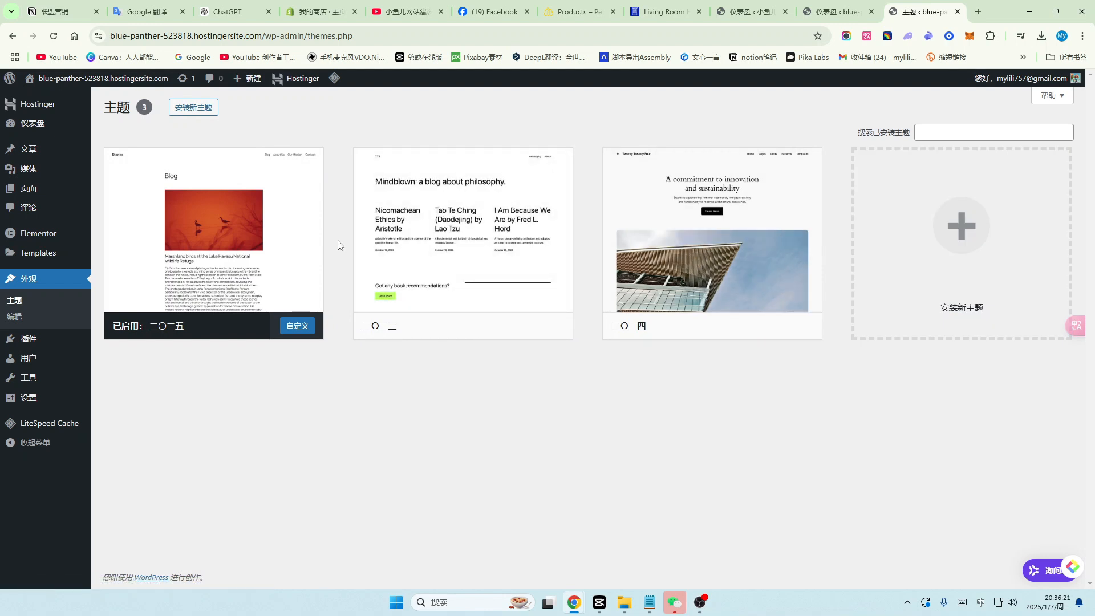
ctrl+click(44, 80)
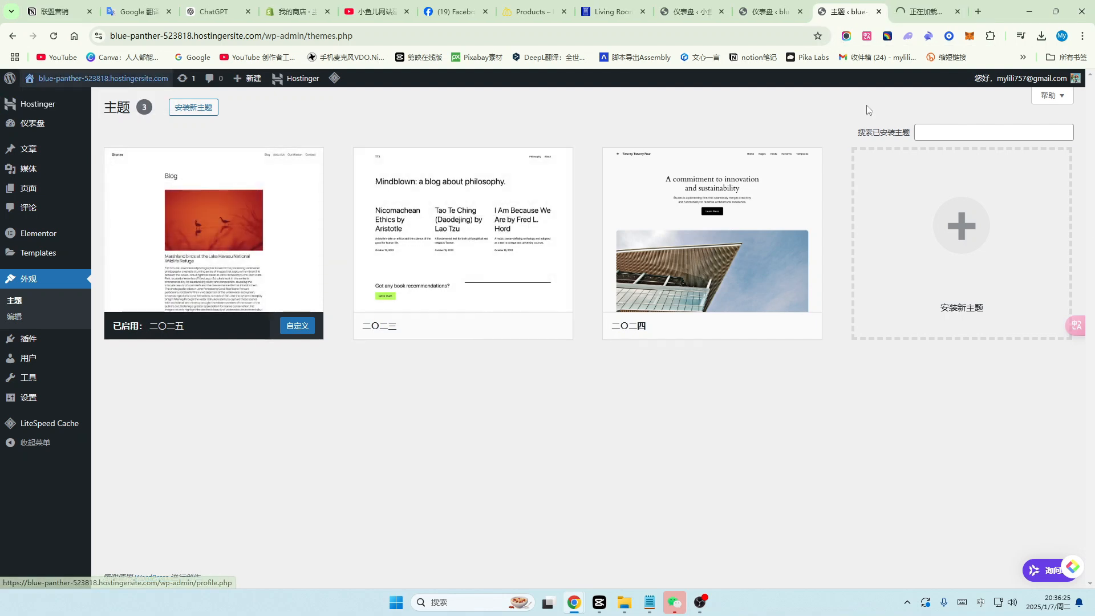
key(ctrl+Tab)
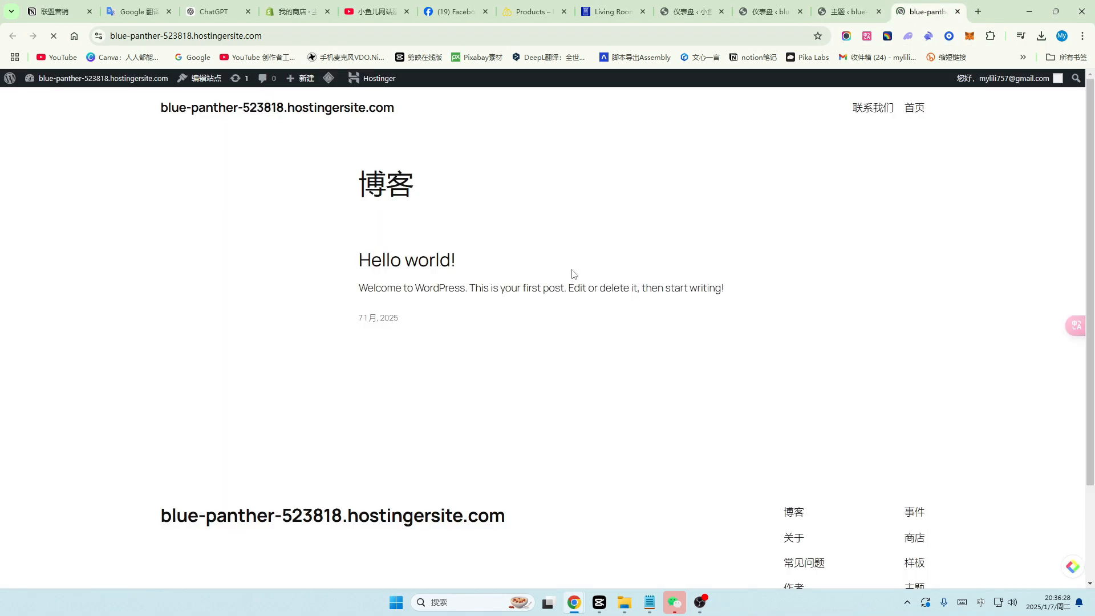
Open the front page in the site editor and examine the 博客首页 template from its content to its footer.
click(206, 80)
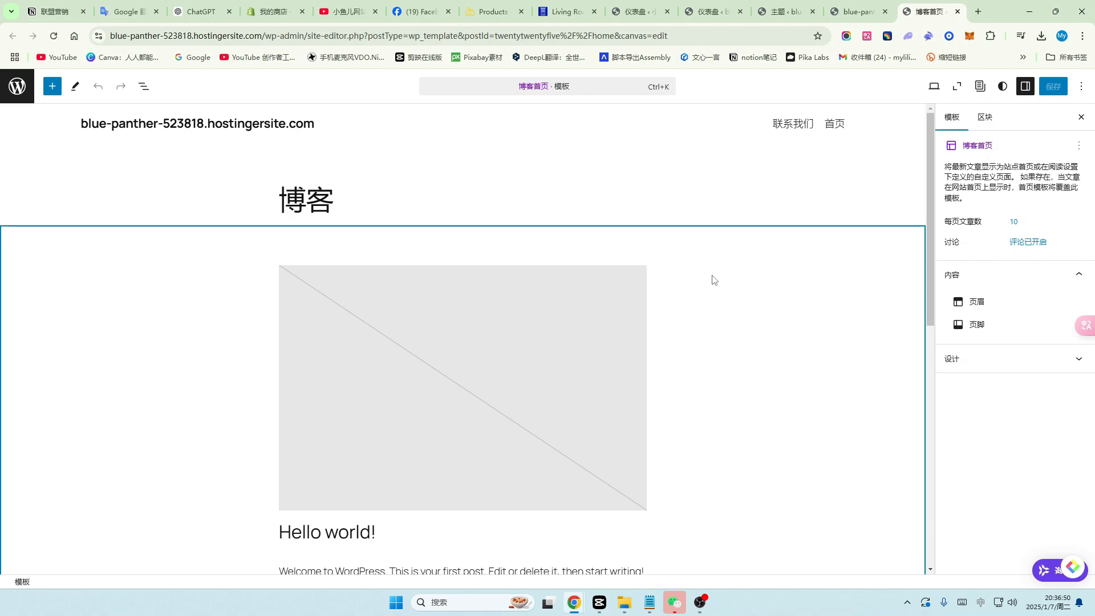
scroll(712, 280, down, 9)
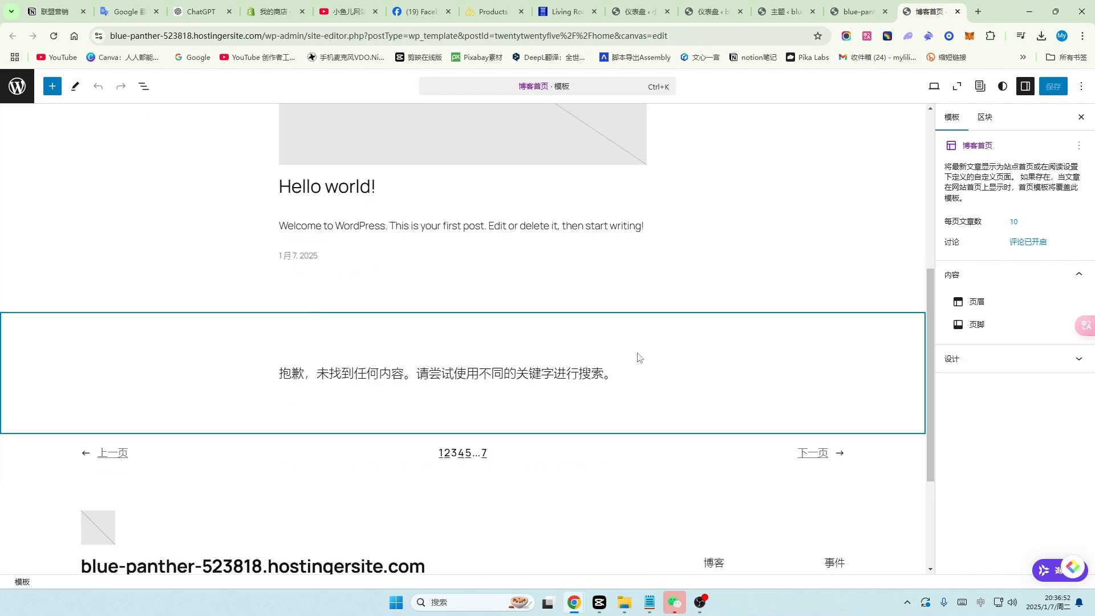
scroll(639, 357, down, 1)
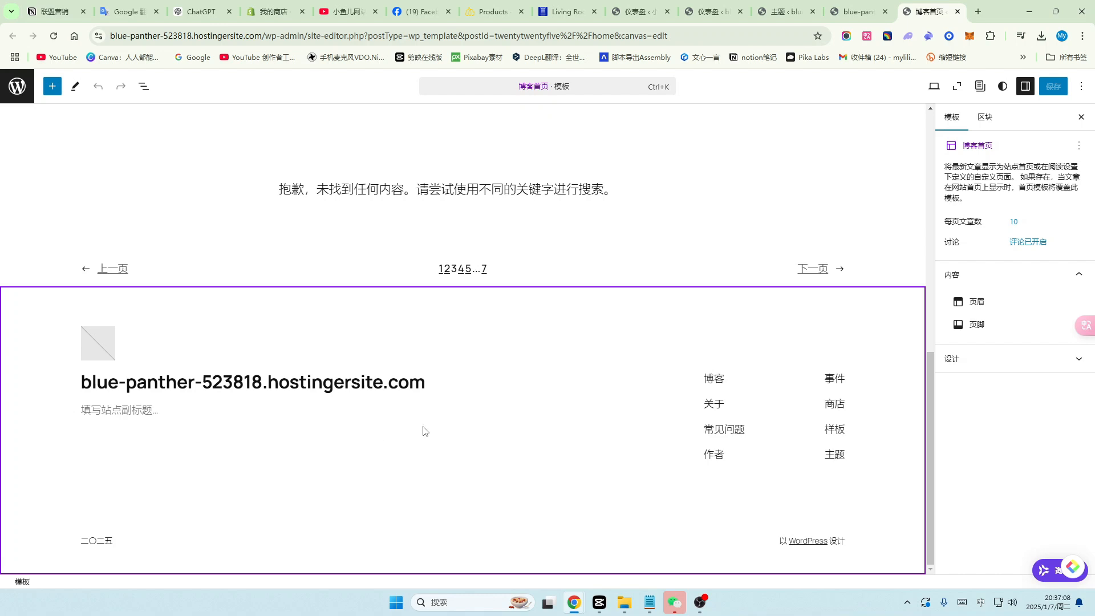
scroll(401, 420, up, 10)
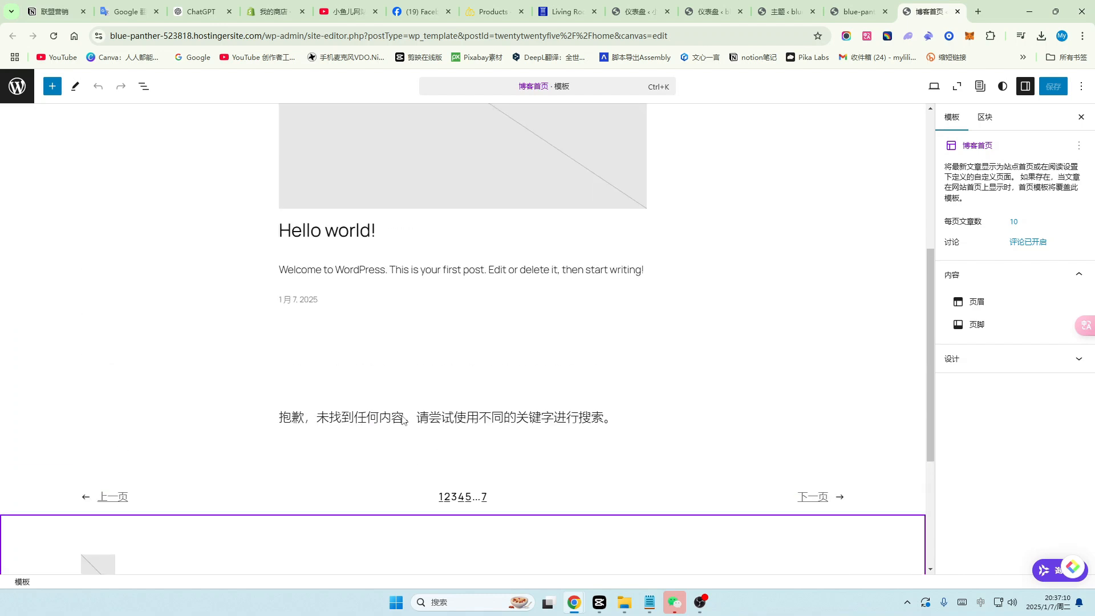
Leave the site editor and open the official Elementor website from the Google results for elementor.
click(785, 11)
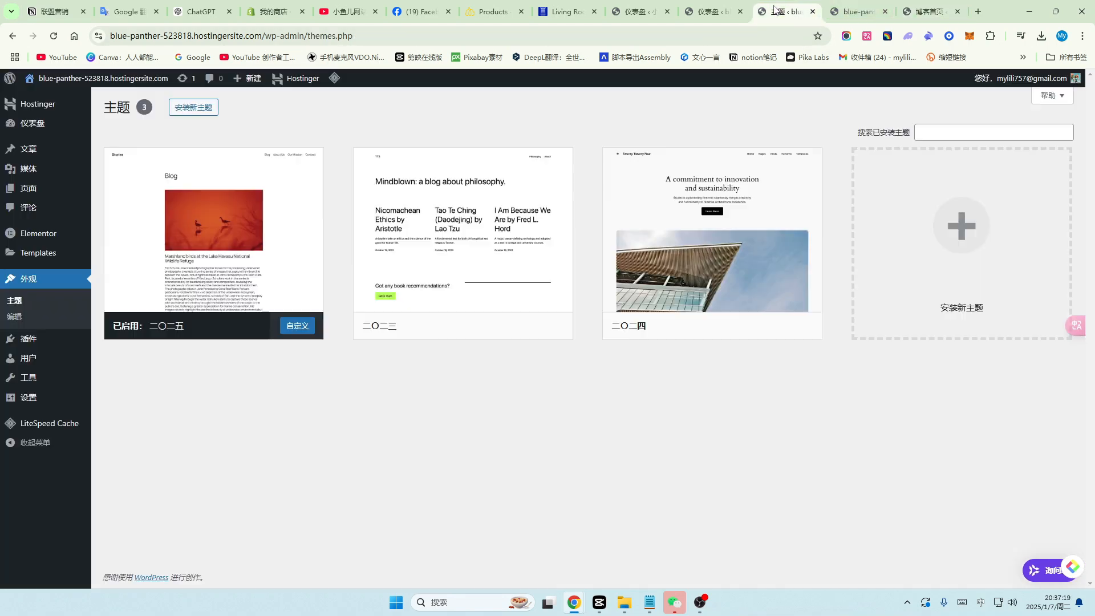
click(711, 11)
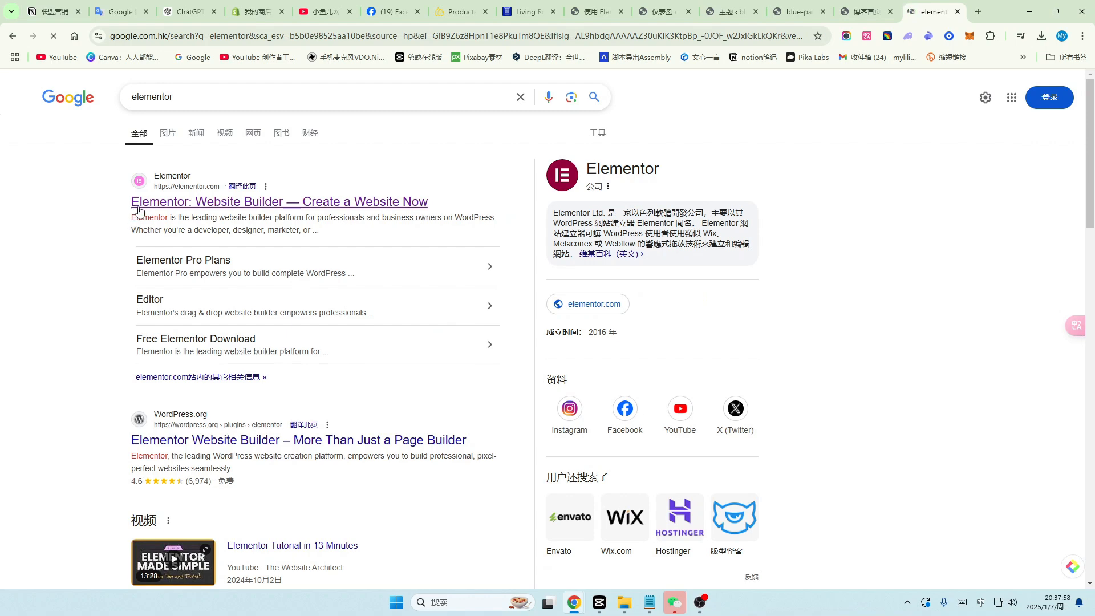
click(144, 207)
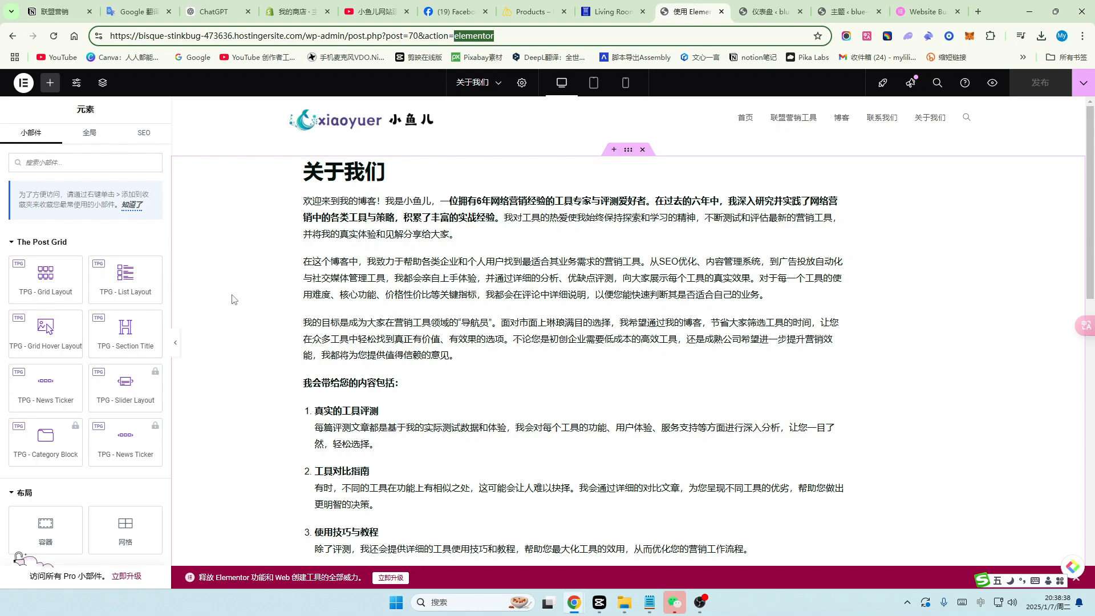
Examine Elementor's widget library for the 关于我们 page, covering the Post Grid, layout, basic and Pro widgets.
scroll(50, 339, down, 10)
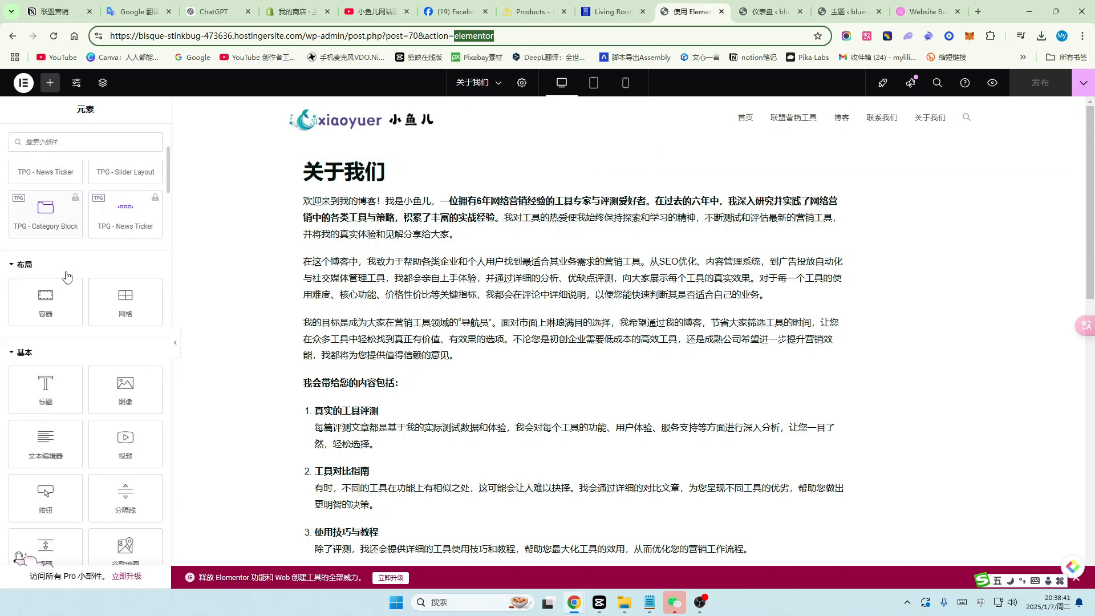
scroll(50, 339, up, 5)
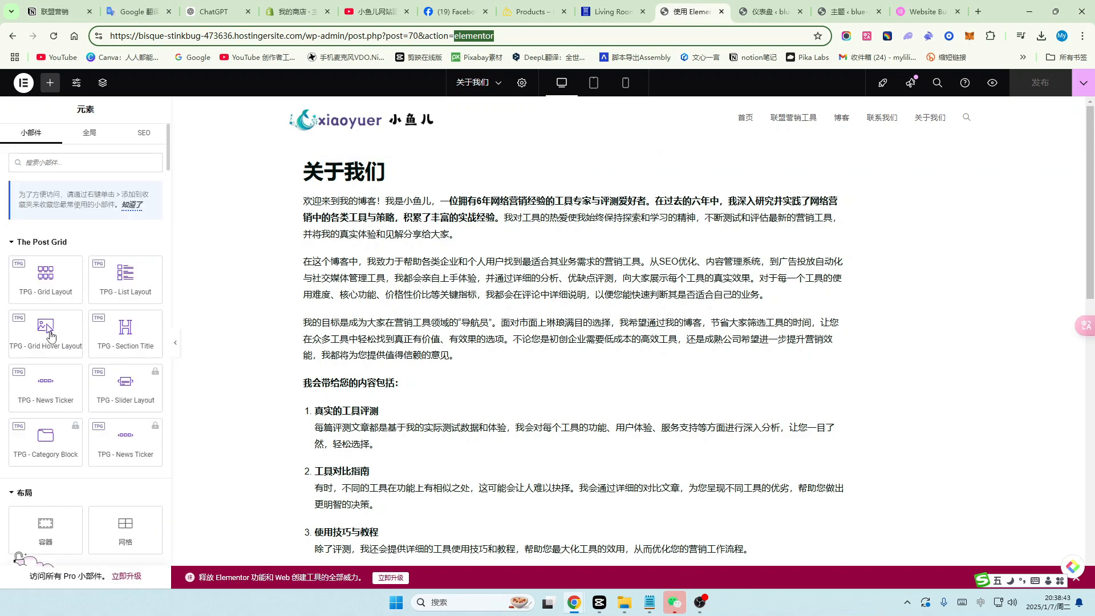
scroll(67, 304, down, 5)
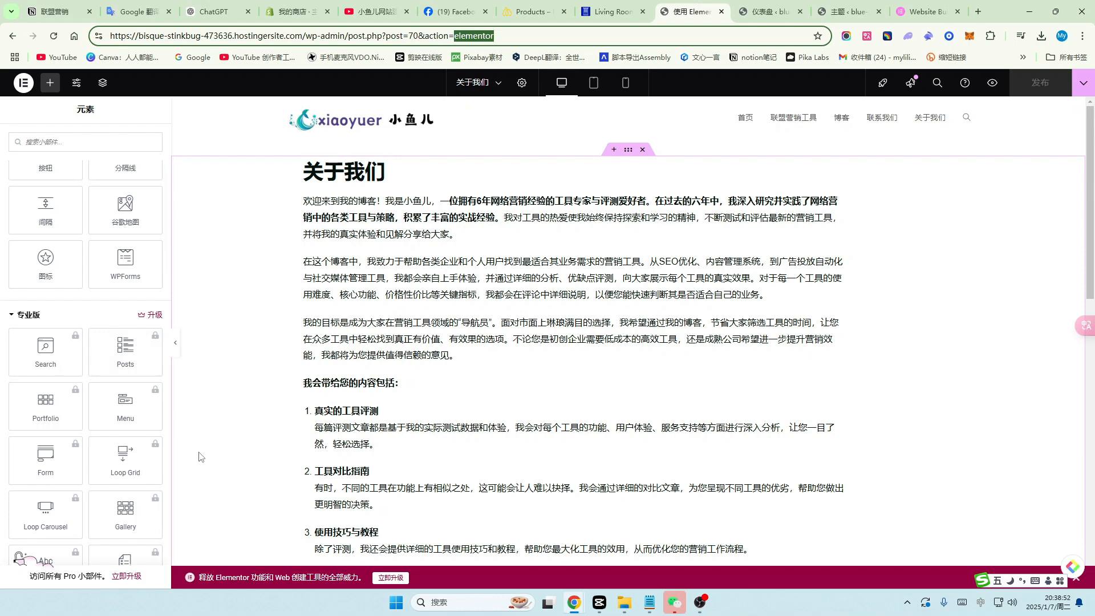
scroll(40, 399, down, 7)
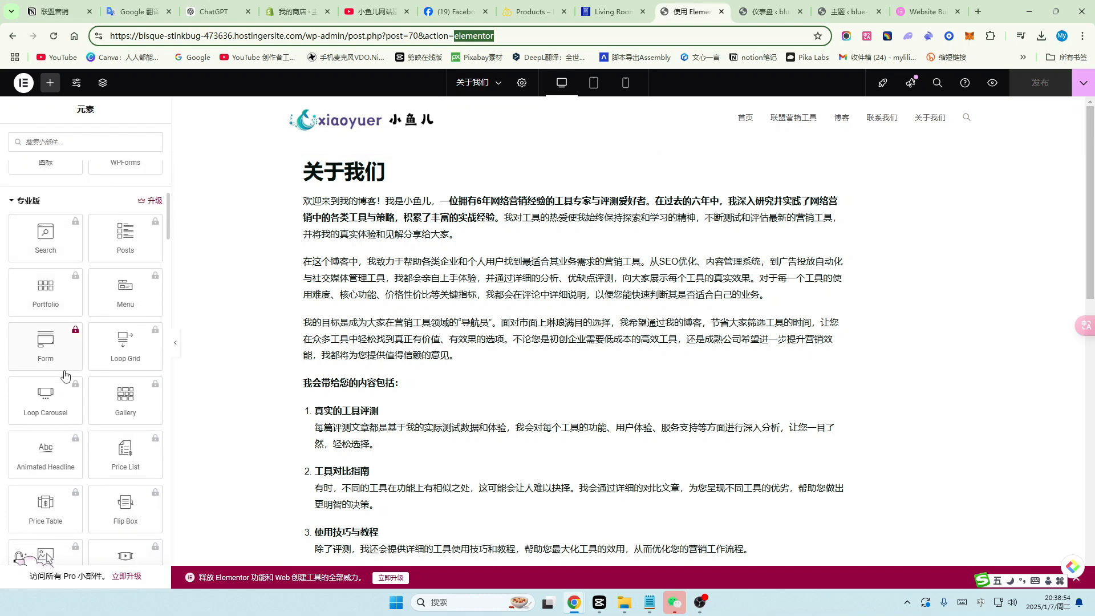
scroll(34, 393, up, 10)
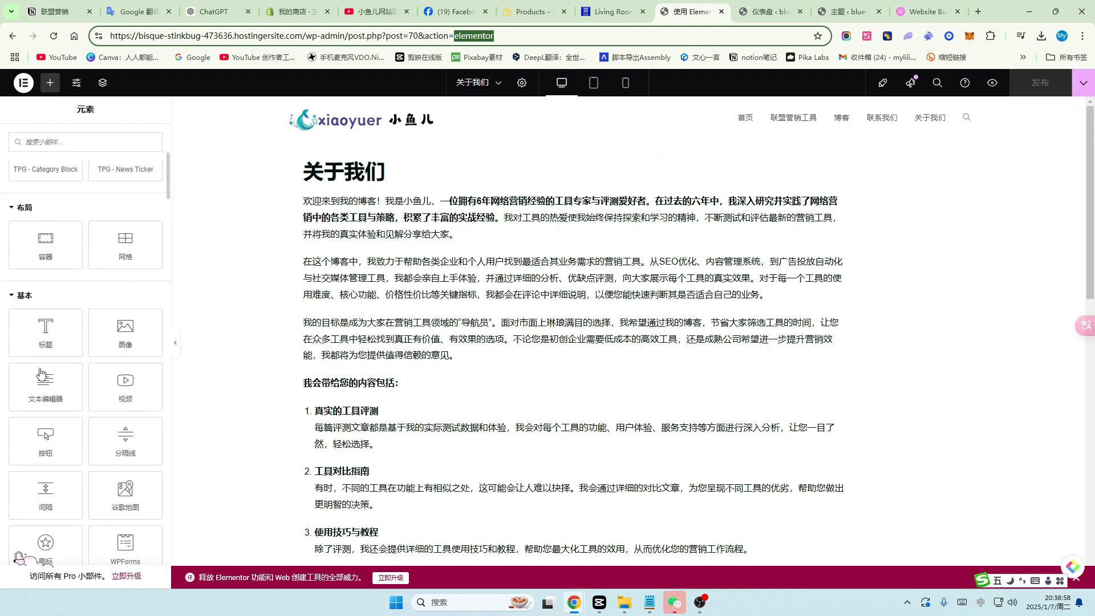
scroll(39, 373, down, 6)
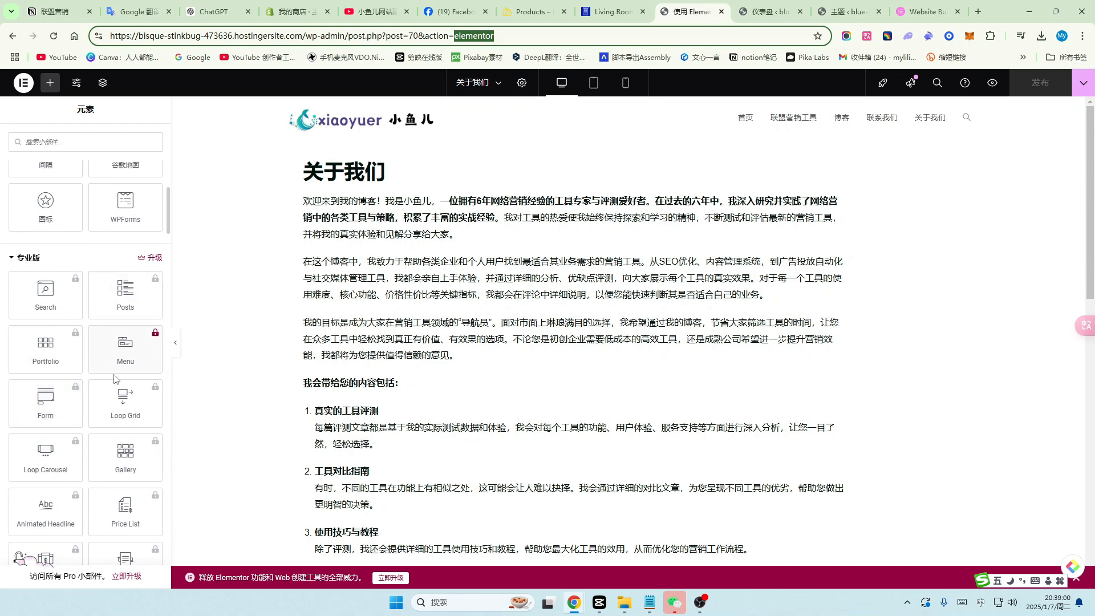
scroll(74, 391, up, 1)
scroll(74, 391, up, 3)
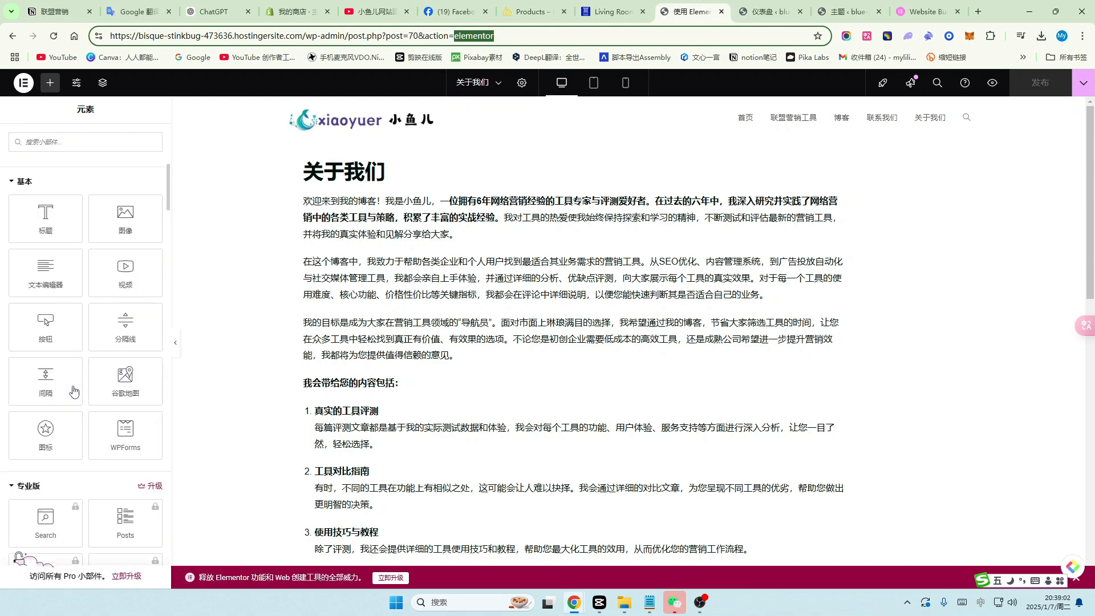
scroll(74, 391, up, 6)
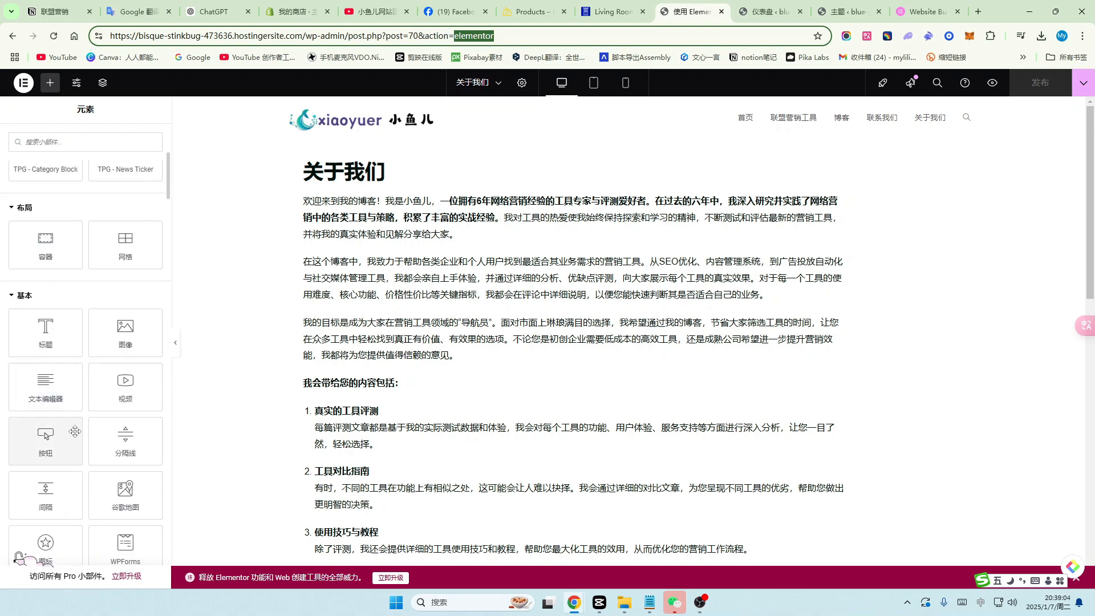
scroll(75, 431, up, 1)
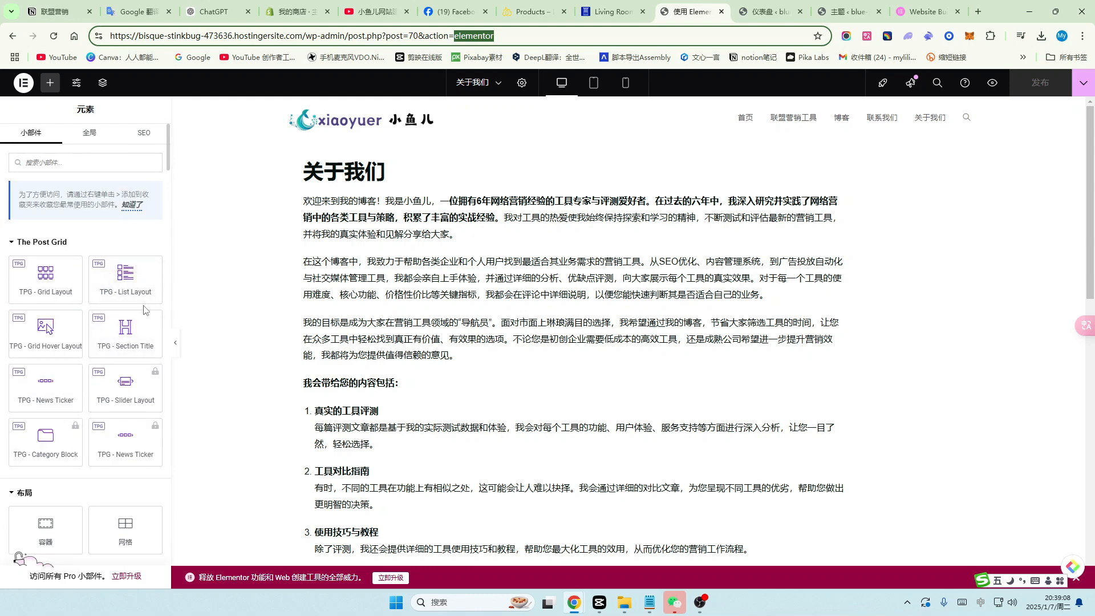
Insert a 标题 (heading) widget directly below the 关于我们 title on the page.
scroll(144, 310, down, 4)
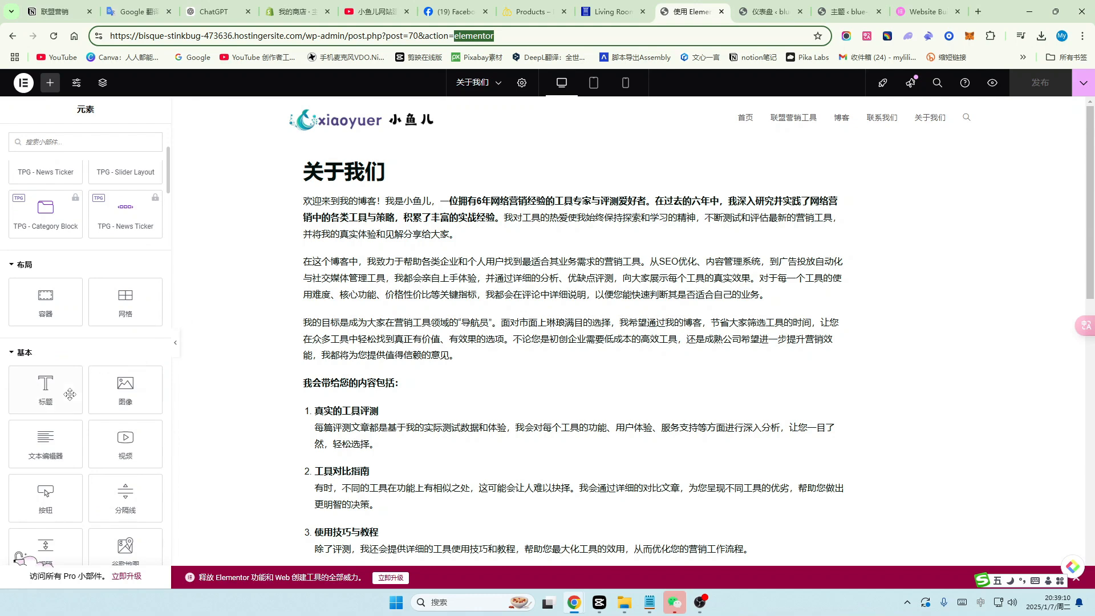
scroll(70, 394, down, 2)
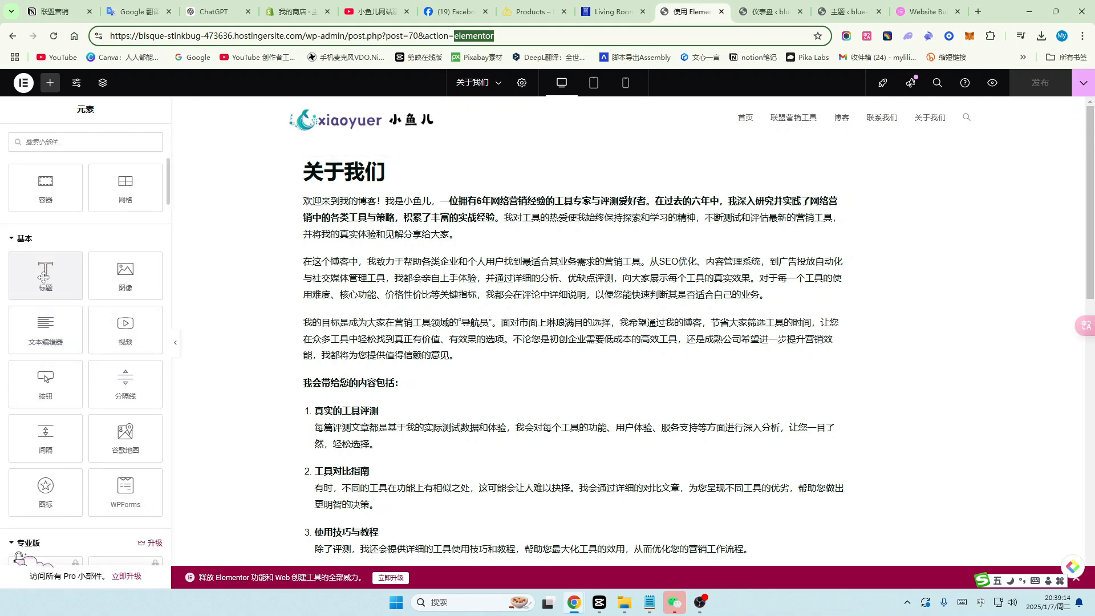
drag(43, 277, 421, 176)
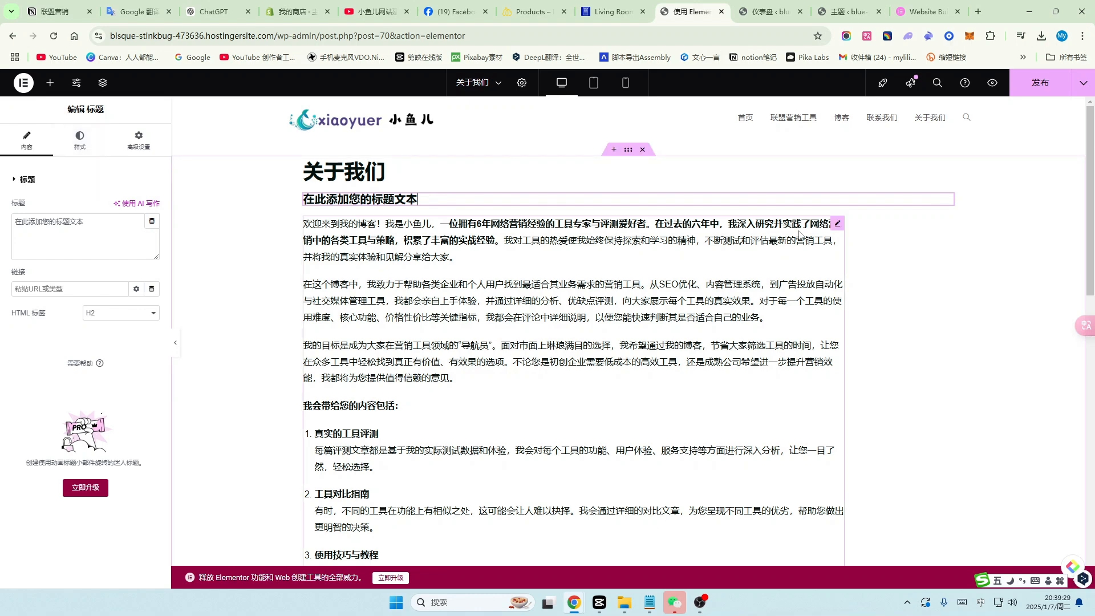
Enlarge the new heading on the 关于我们 page by increasing its font size in the typography settings.
click(80, 140)
click(152, 254)
drag(22, 344, 61, 343)
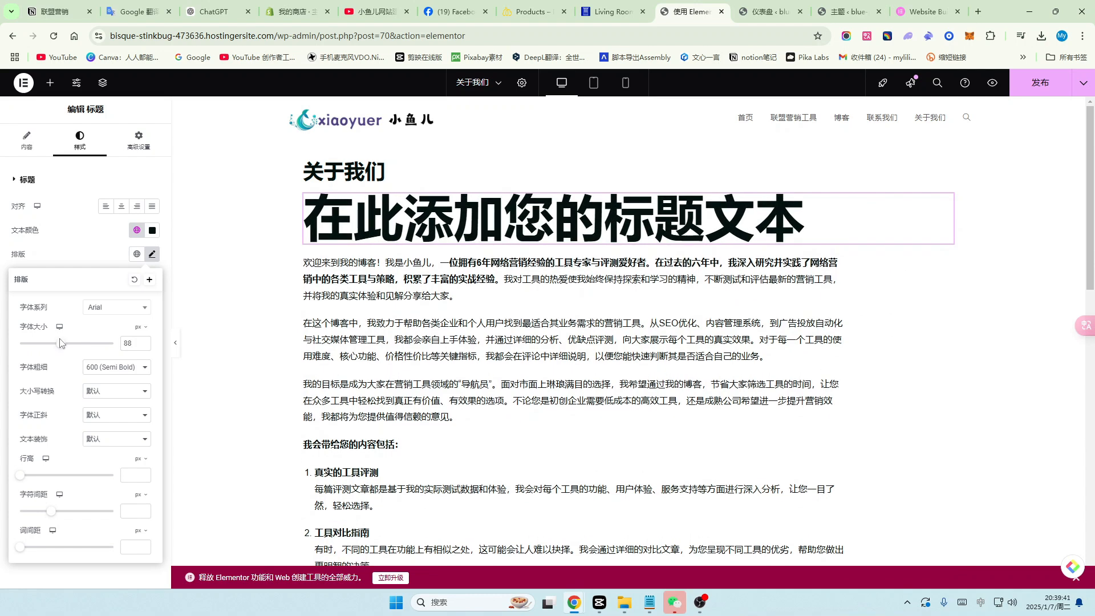
drag(61, 345, 56, 346)
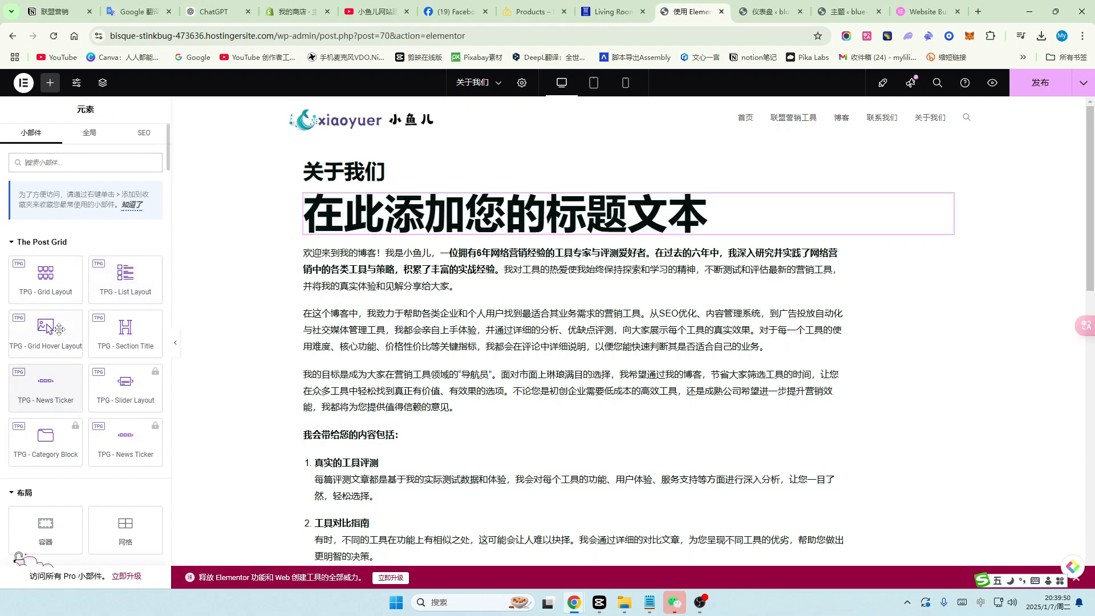
Look over Elementor's layout and basic widgets, and skim the home page of the official Elementor website.
scroll(62, 335, down, 3)
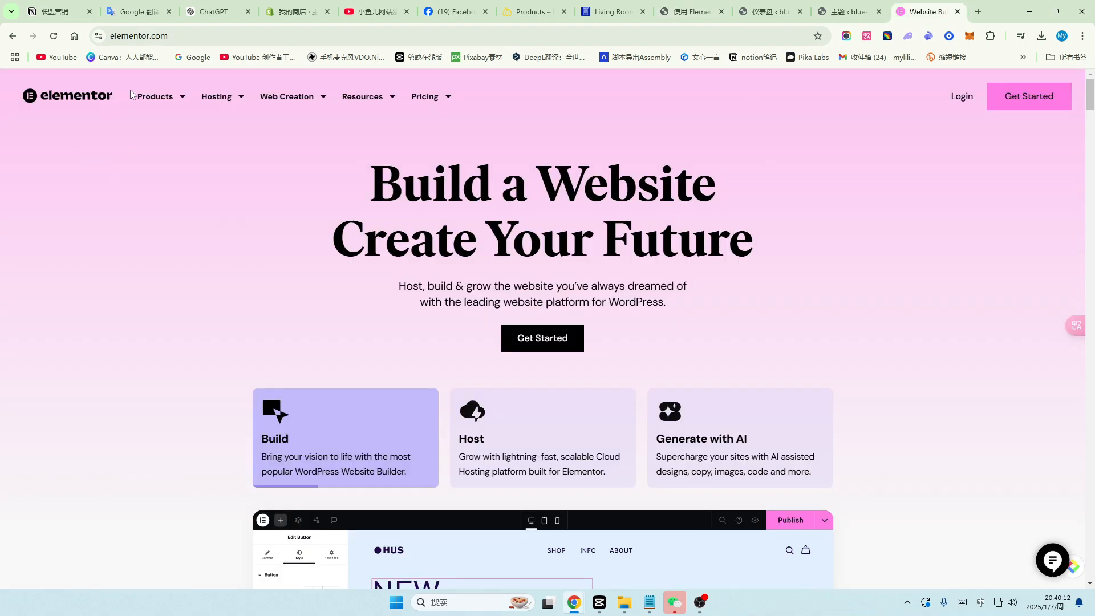
scroll(395, 274, down, 10)
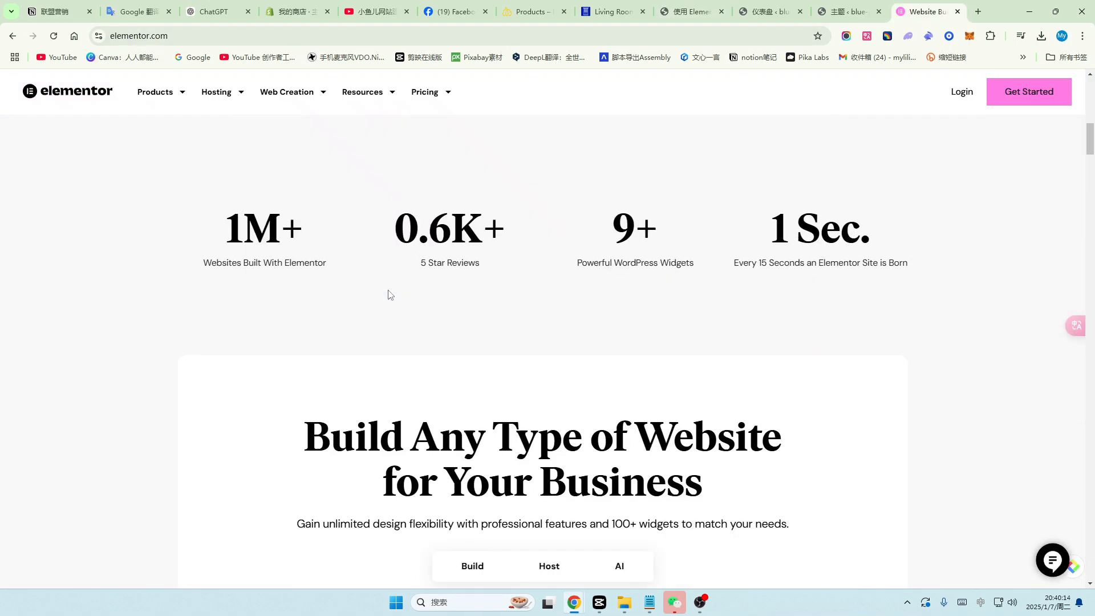
scroll(388, 295, up, 5)
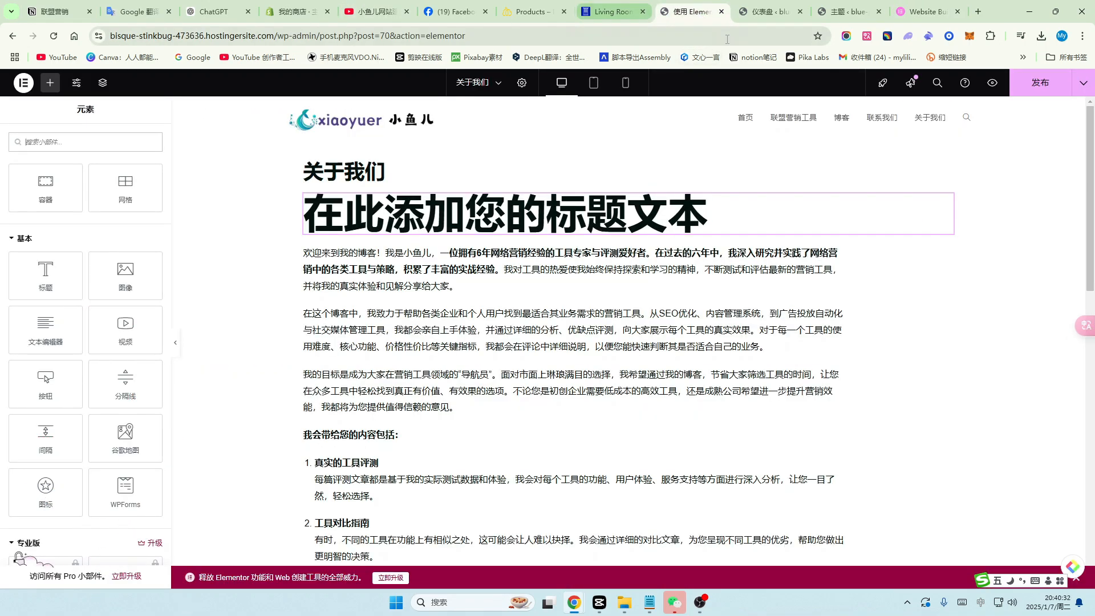
Switch to the blue-panther site's WordPress dashboard and view its installed plugins.
click(767, 12)
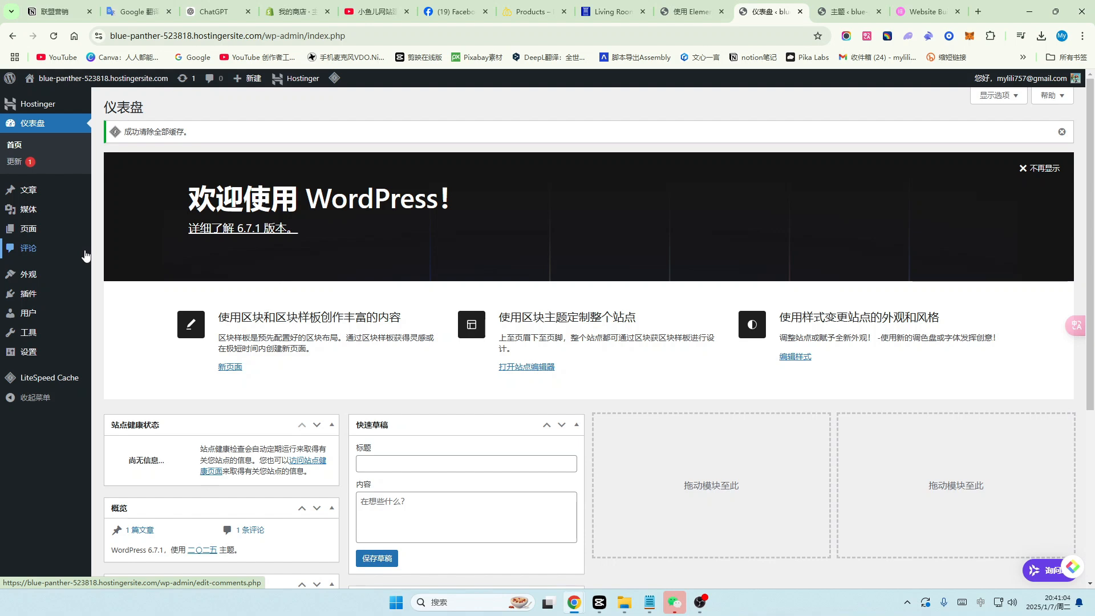
click(30, 296)
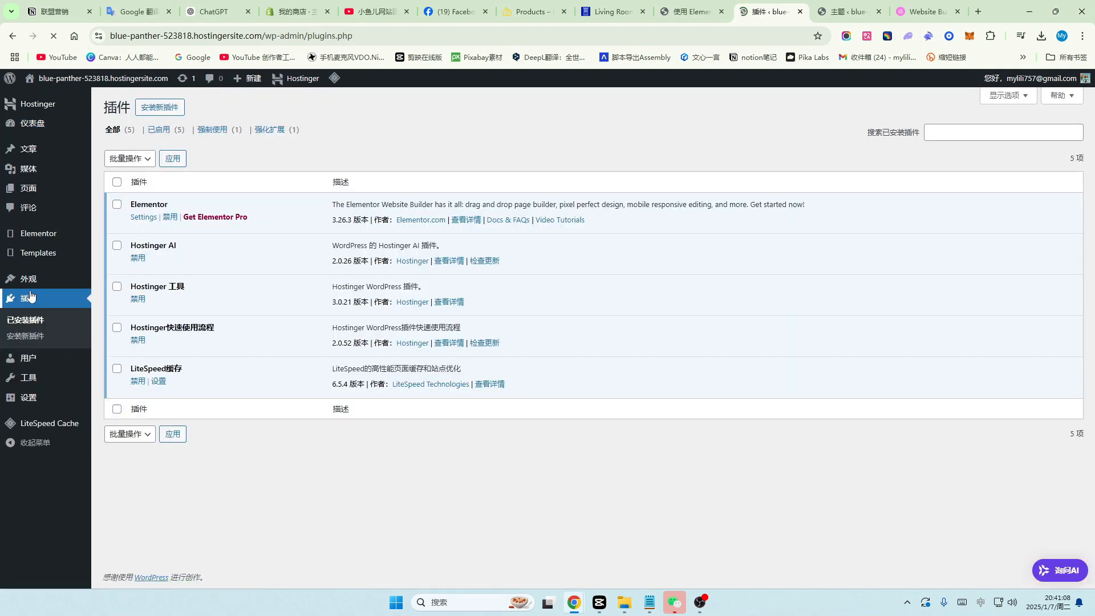
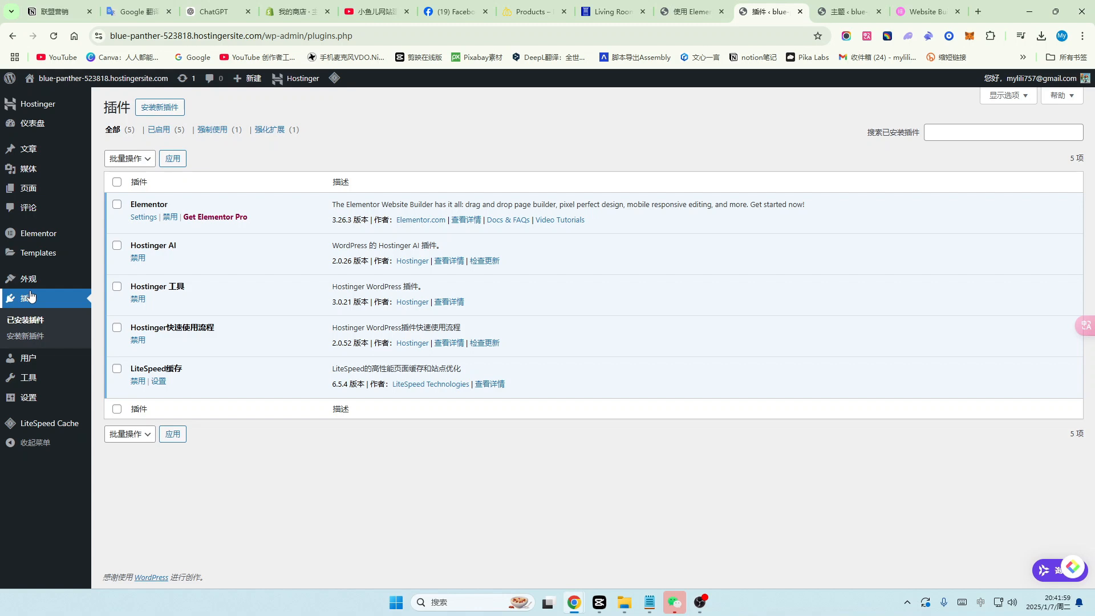
Open the theme installer of the blue-panther site and browse the popular themes.
mouse_move(32, 284)
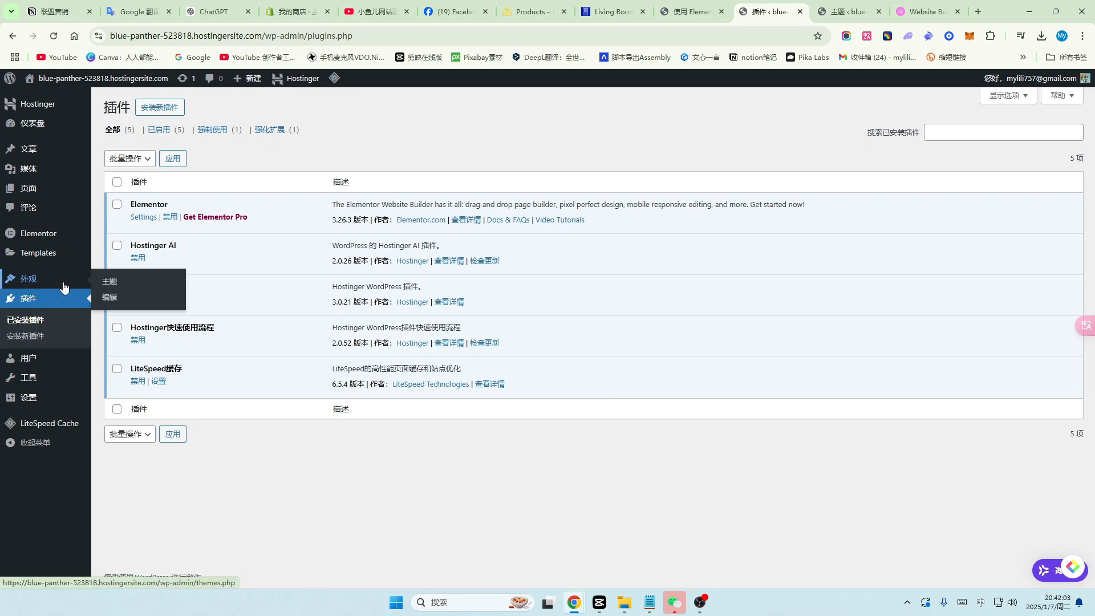
click(114, 283)
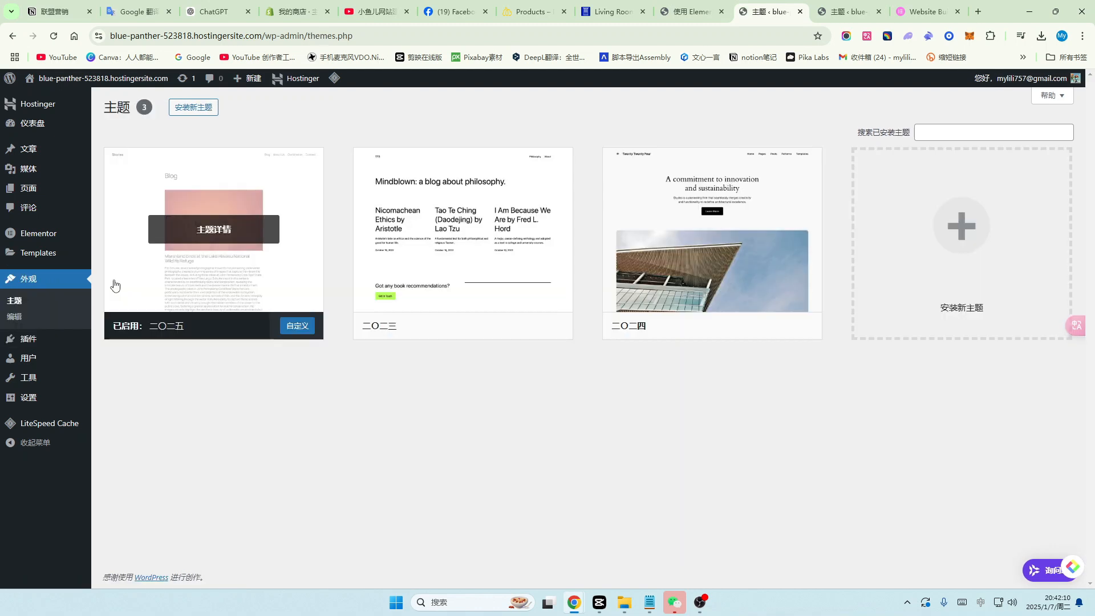
click(193, 109)
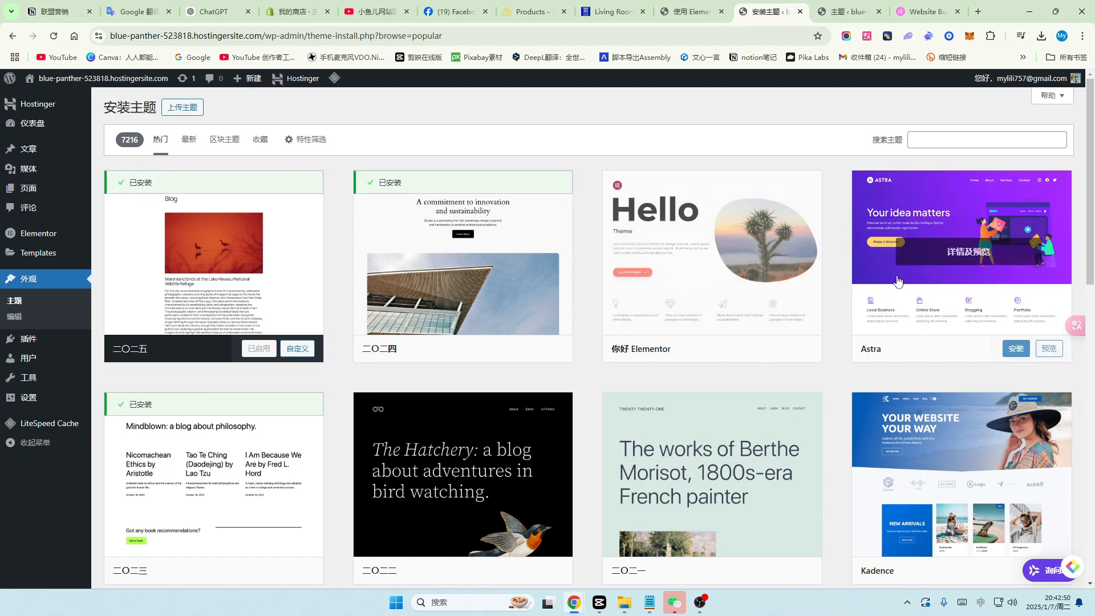
scroll(723, 250, down, 8)
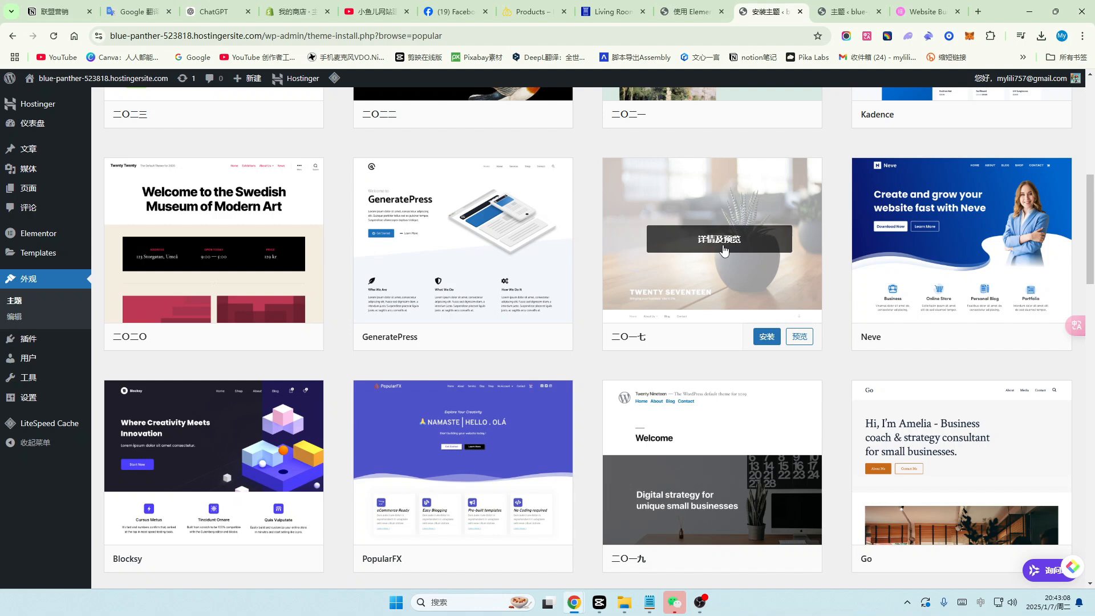
scroll(723, 249, up, 8)
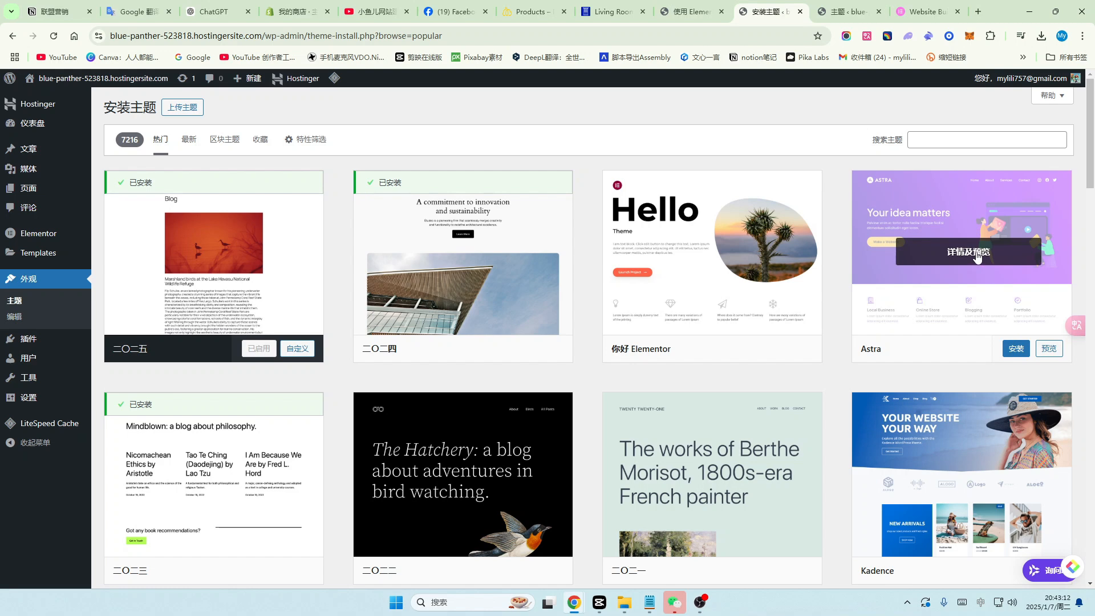
Preview the Astra theme's demo page through its sections and close the preview.
click(976, 257)
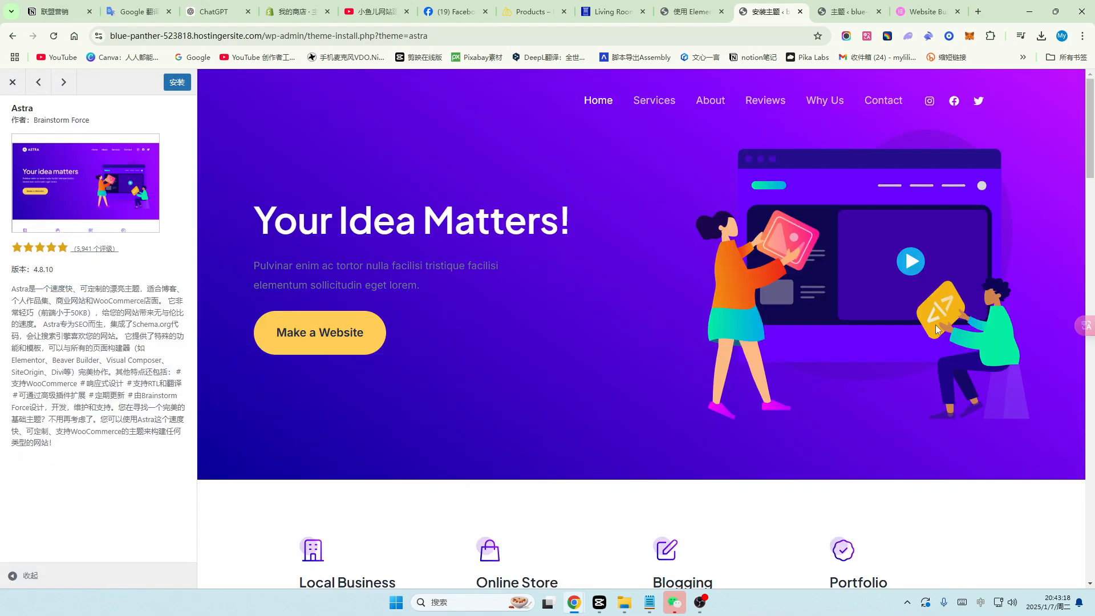
scroll(594, 272, down, 3)
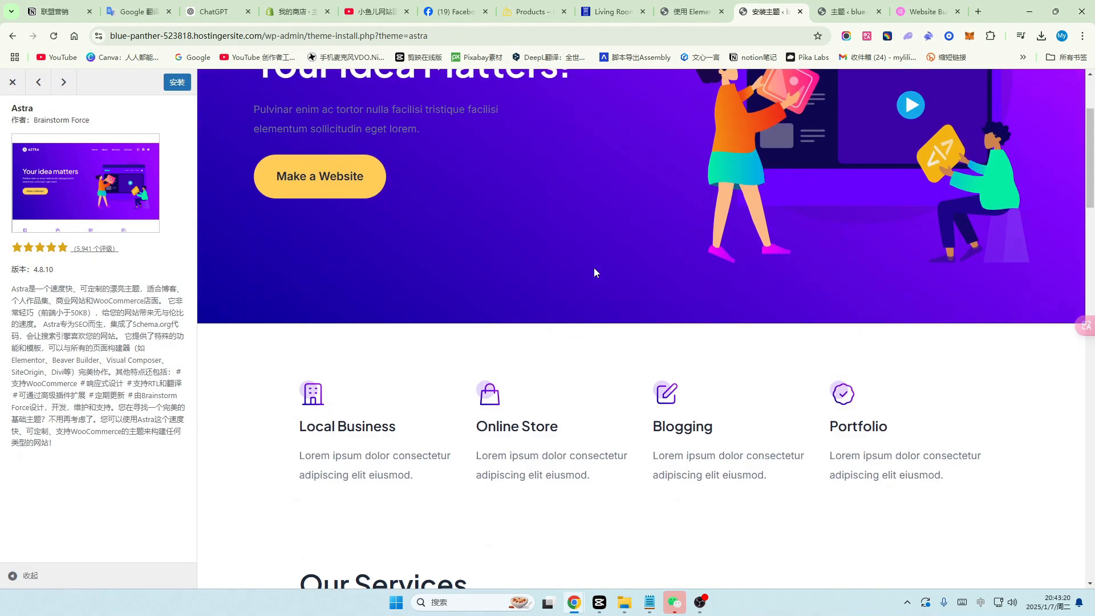
scroll(593, 272, up, 3)
scroll(594, 272, down, 6)
scroll(595, 272, down, 15)
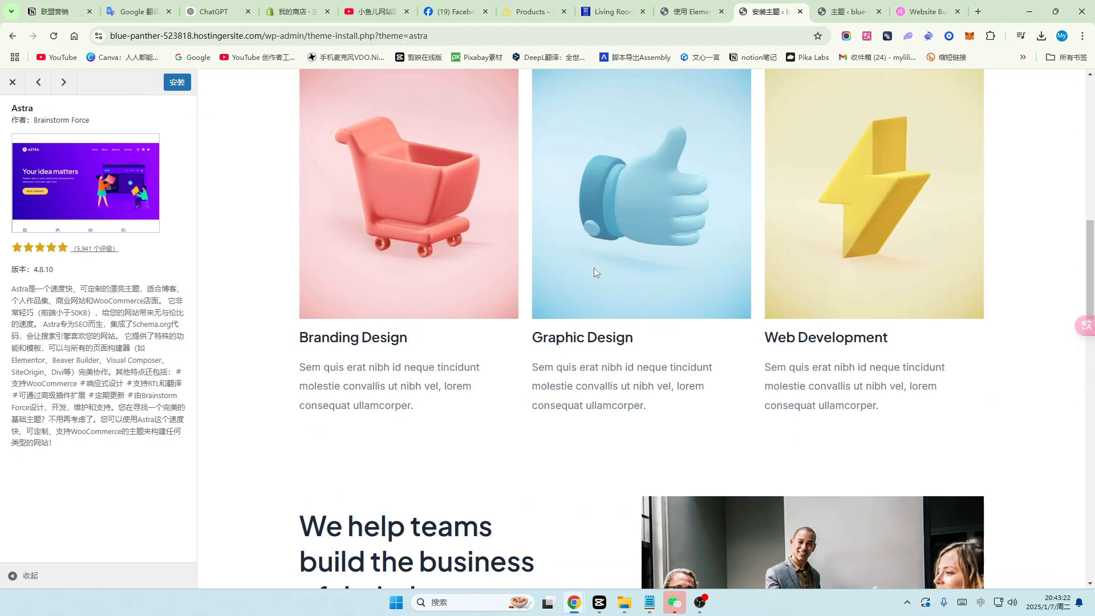
scroll(593, 280, up, 15)
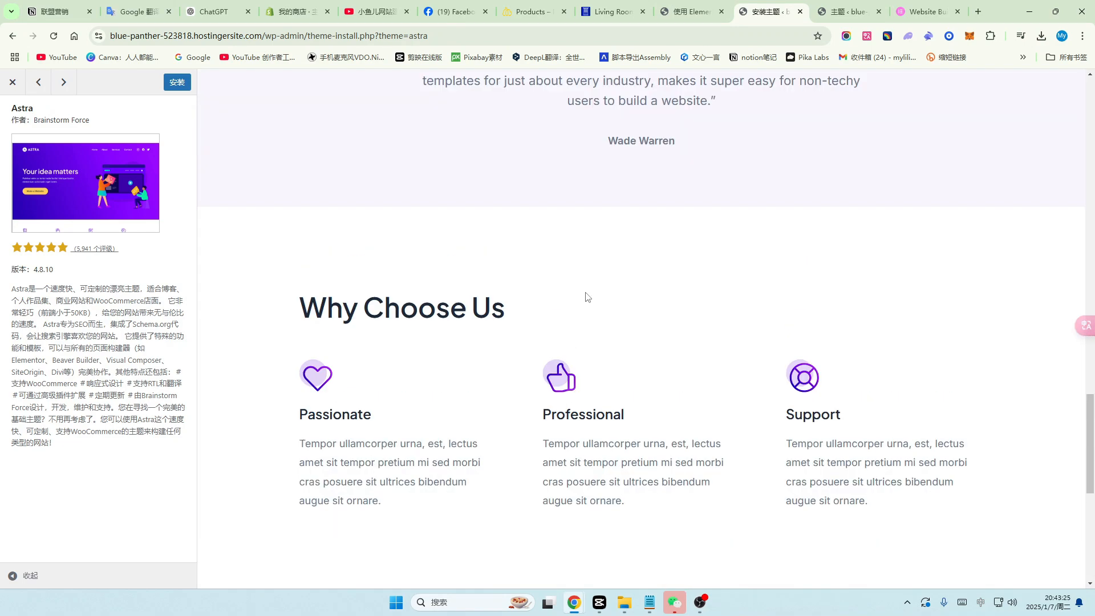
scroll(588, 301, up, 5)
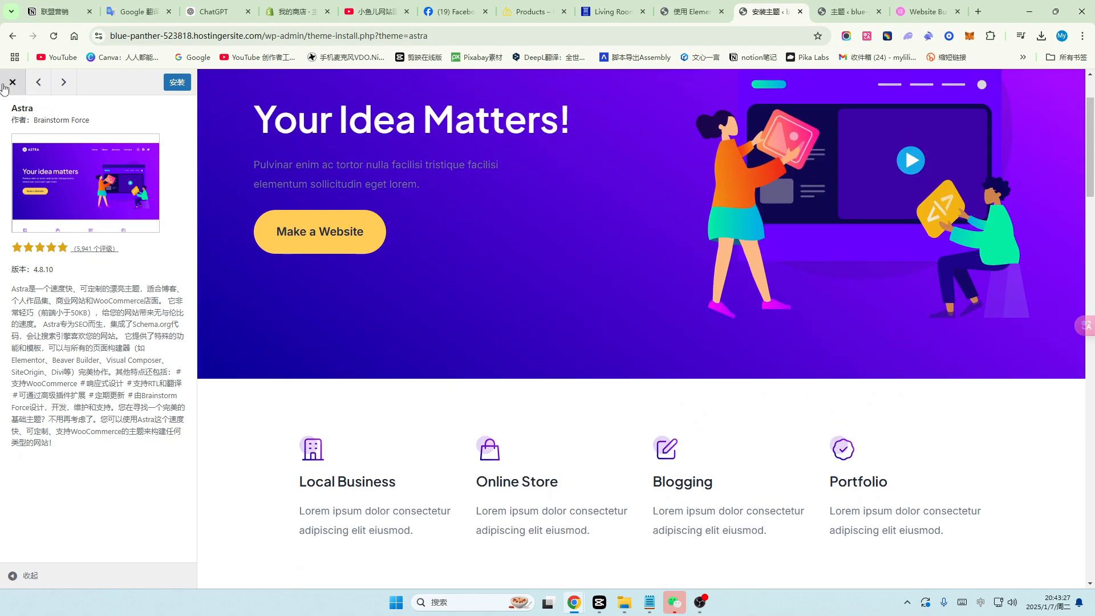
click(13, 82)
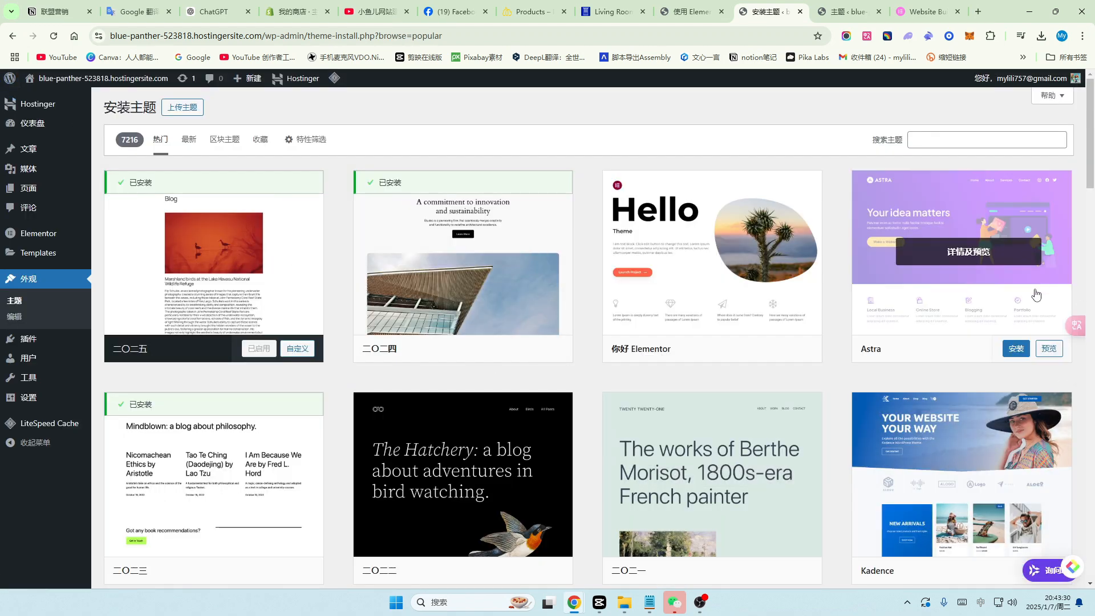
Install and activate the Astra theme, and reopen the list of installed plugins.
click(1013, 350)
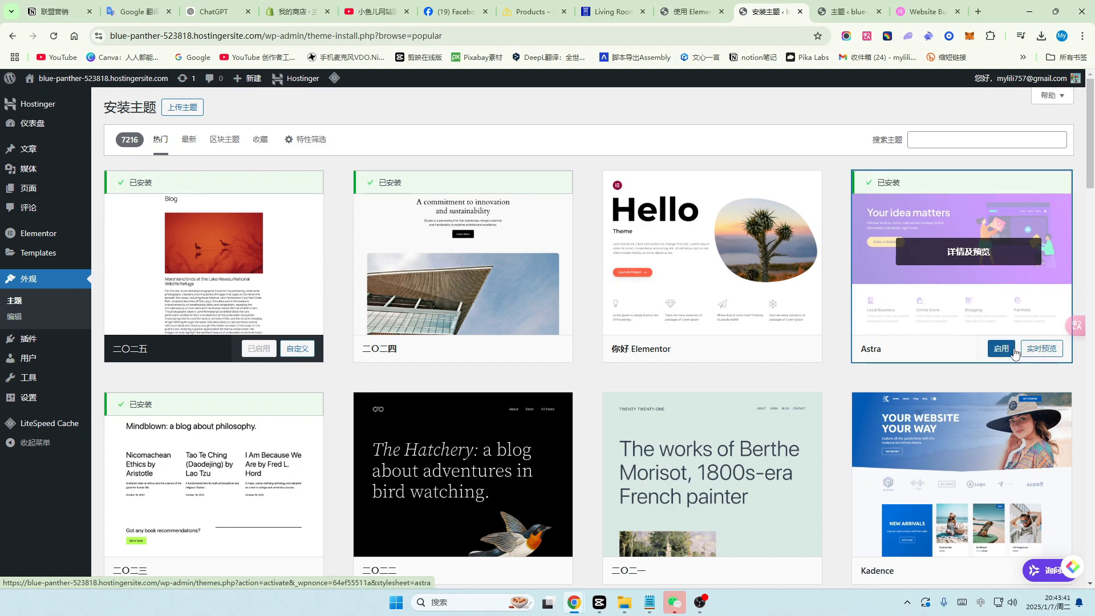
click(1001, 353)
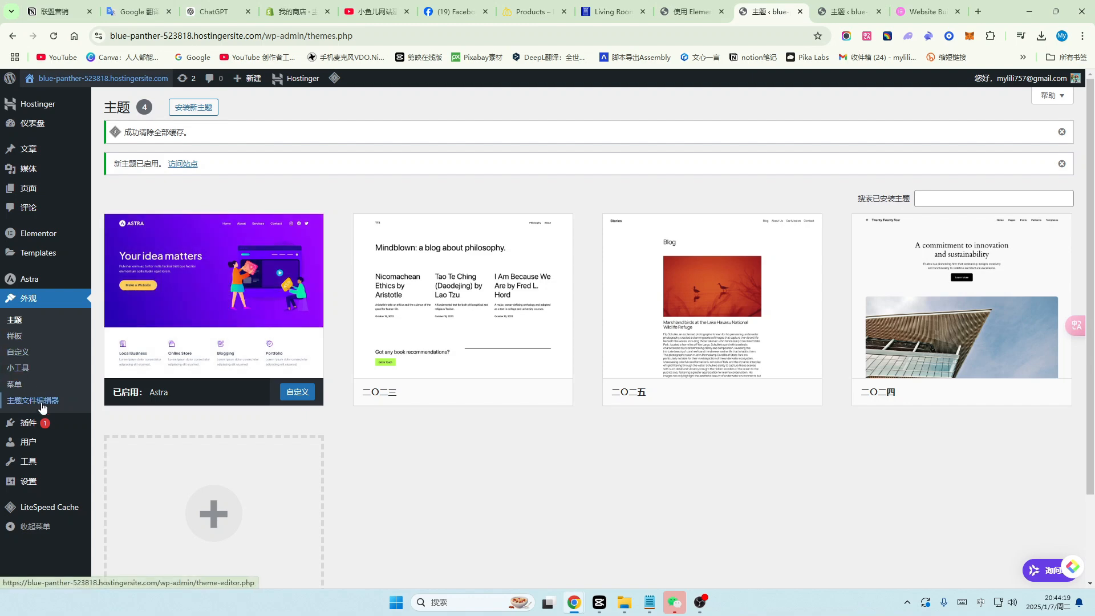
mouse_move(26, 423)
click(129, 425)
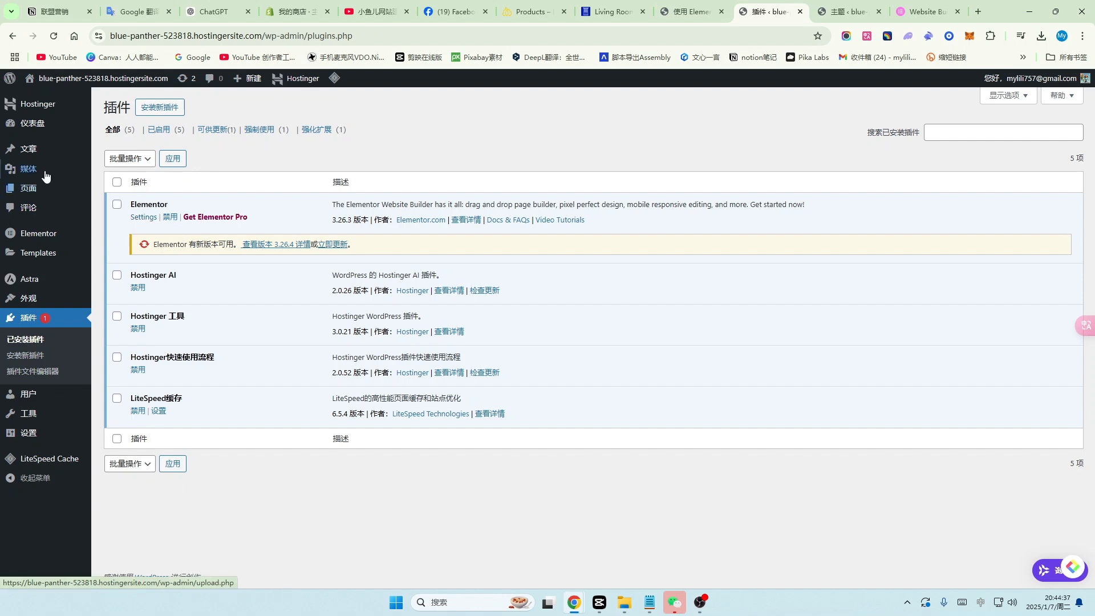
Open the 首页 page from the pages list for editing with Elementor and dismiss the AI notice.
mouse_move(36, 191)
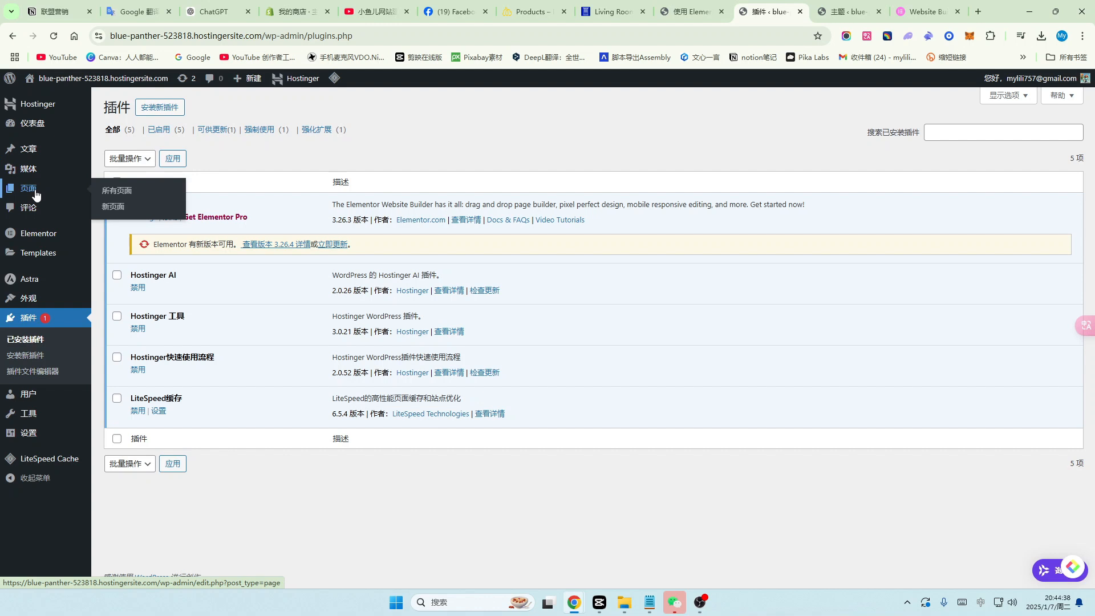
ctrl+click(120, 191)
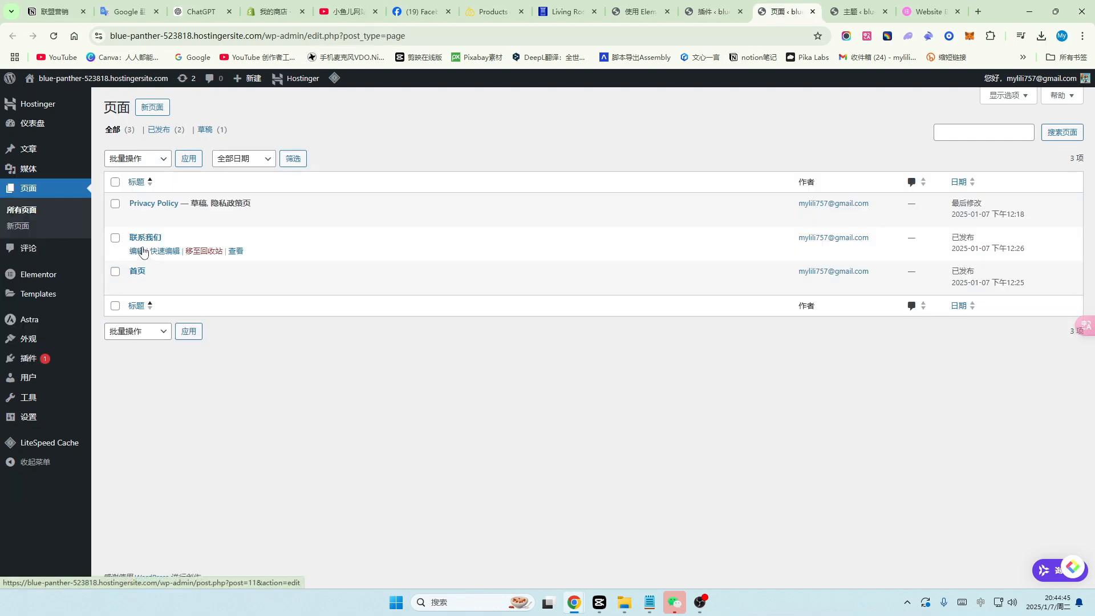
mouse_move(136, 275)
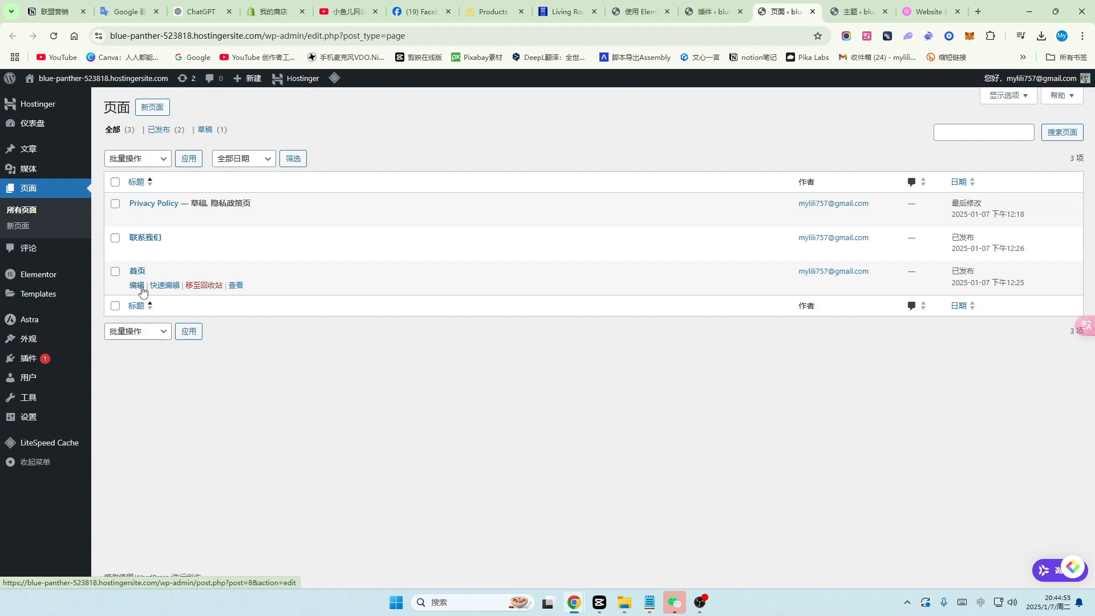
click(137, 287)
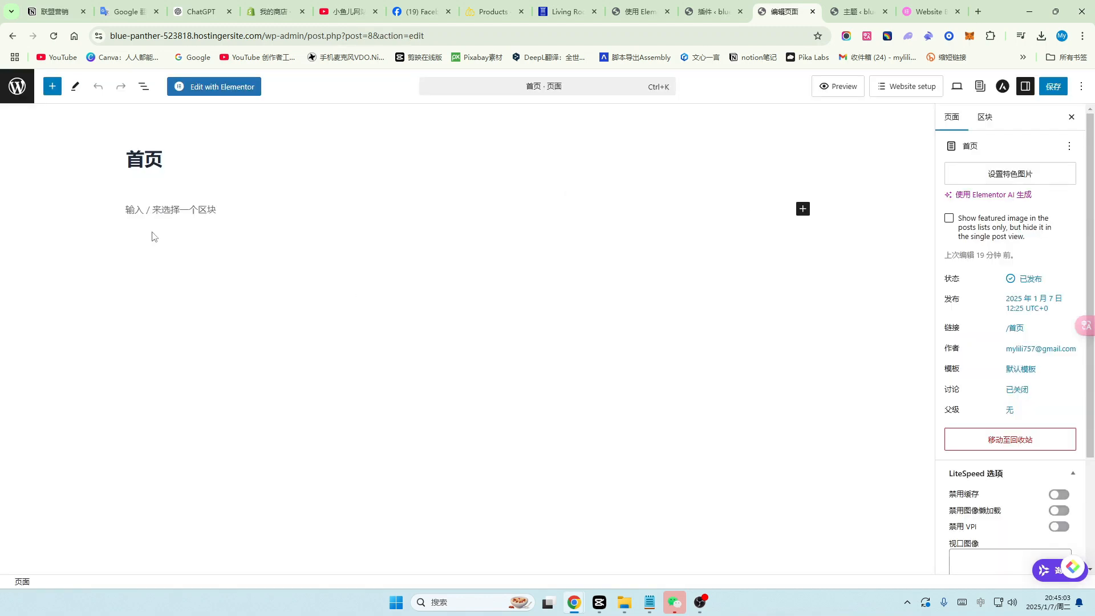
click(223, 92)
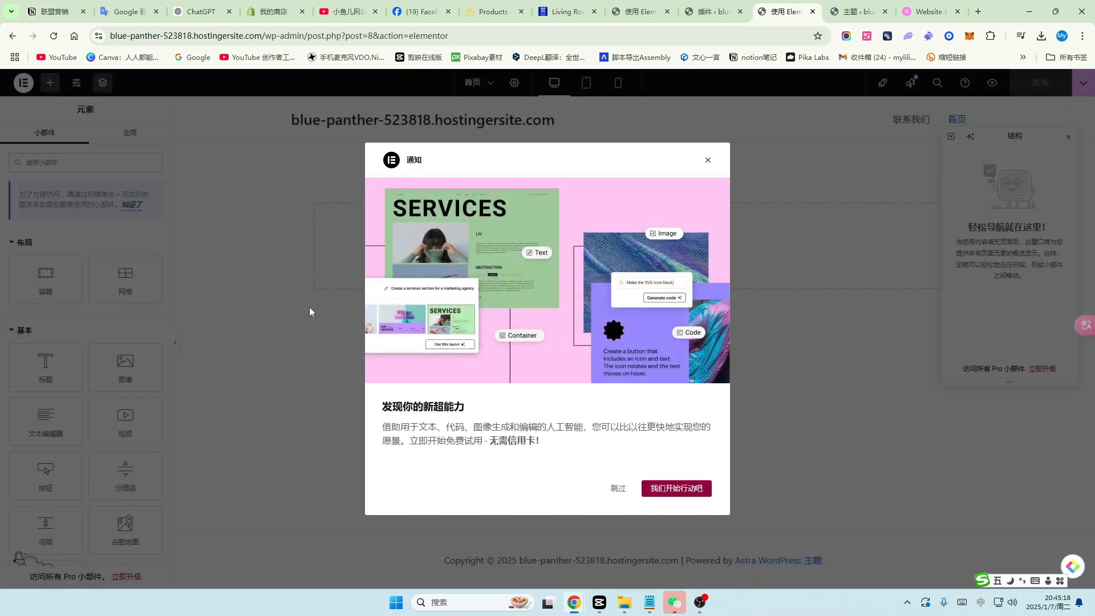
click(708, 159)
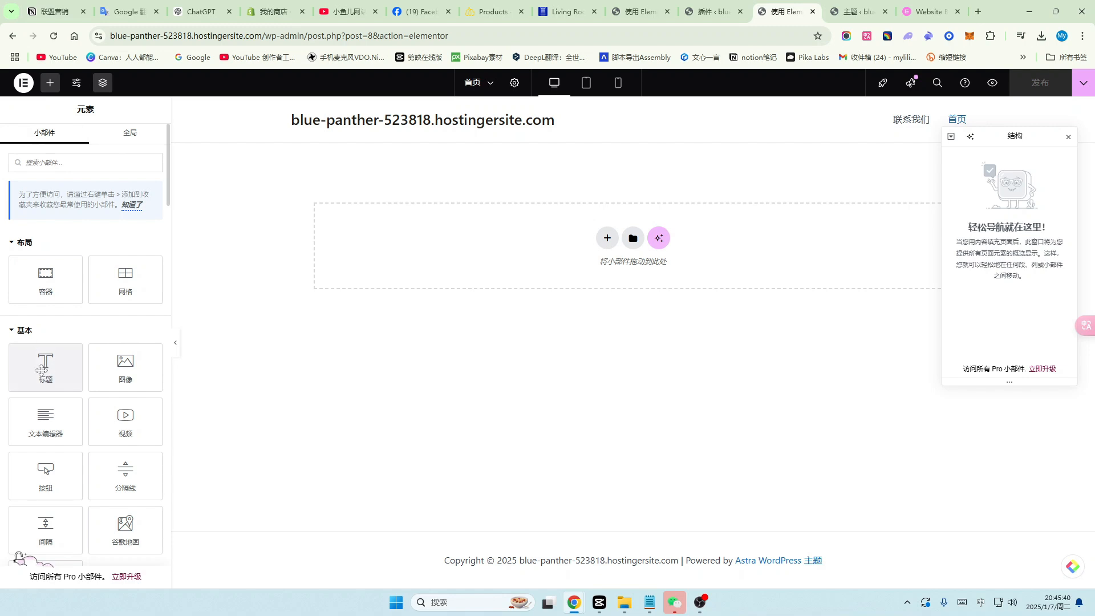
Add a 标题 (heading) widget to the 首页 page and place a 图像 (image) widget directly below it.
drag(44, 368, 482, 188)
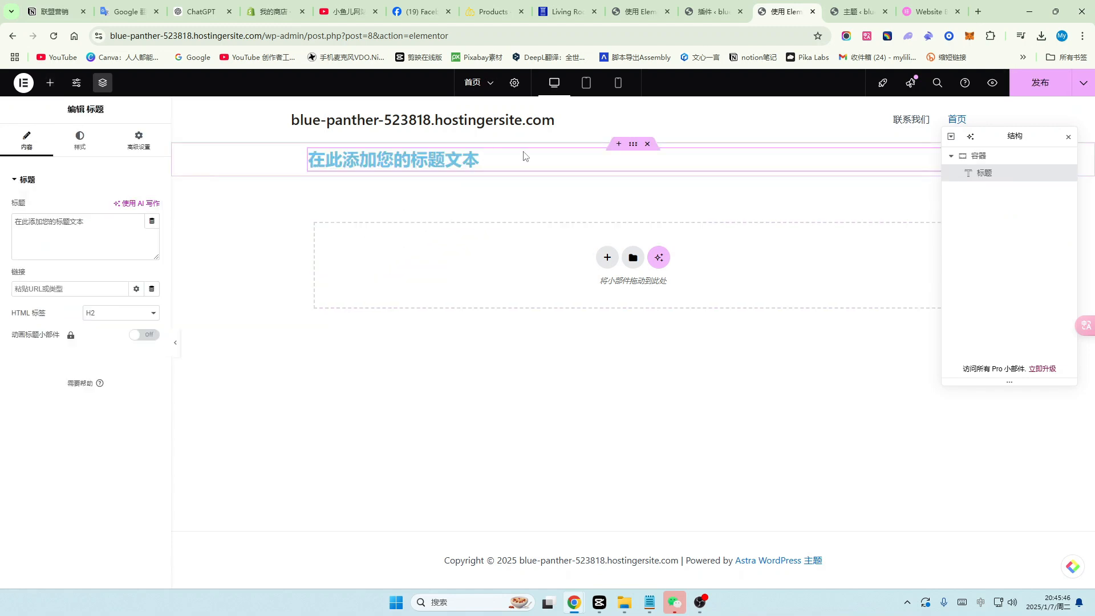
click(49, 85)
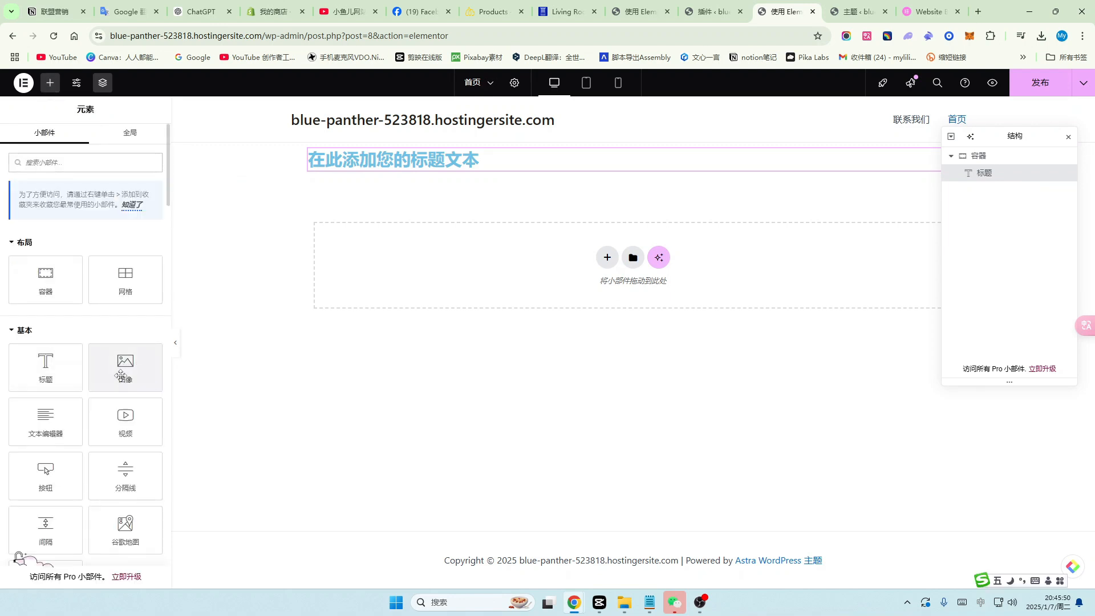
drag(121, 374, 476, 165)
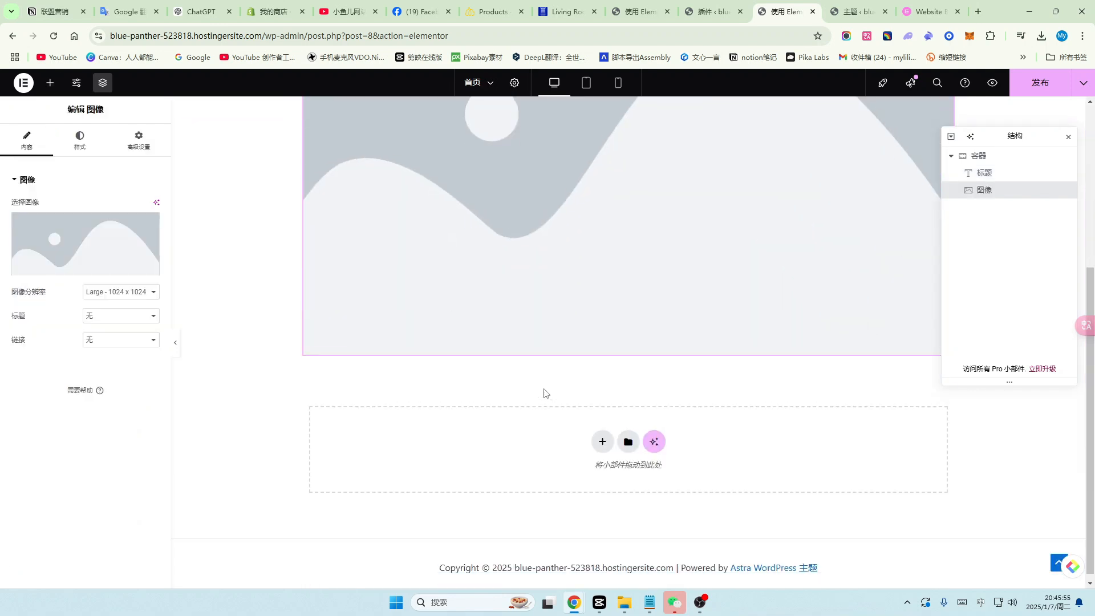
scroll(543, 392, up, 5)
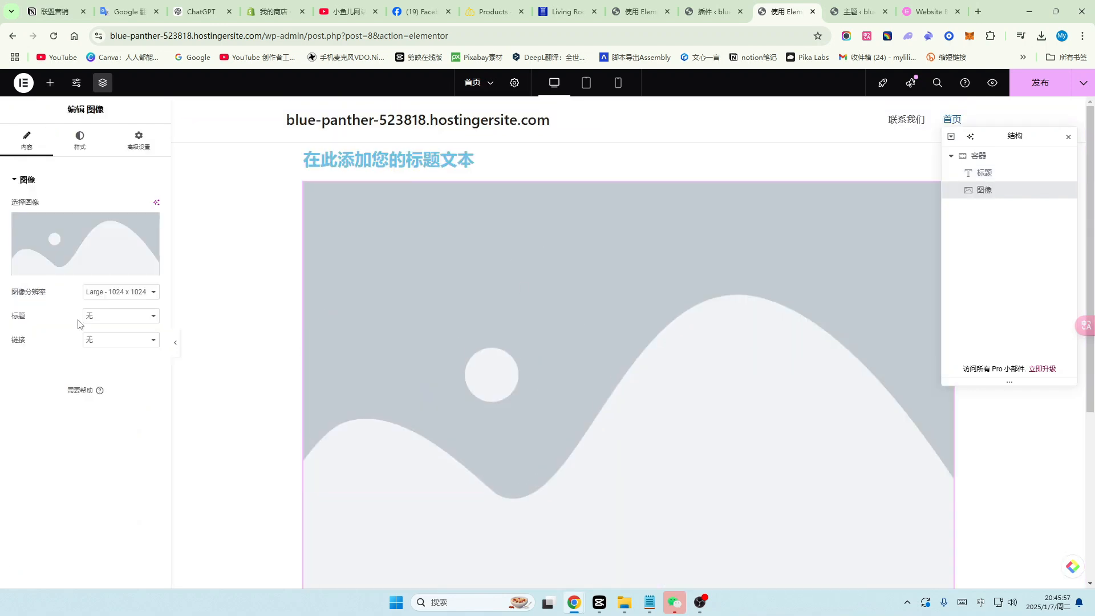
Upload Leonardo_Kino_XL_A_confident_girl_in_fashionable_clothes_0.jpg and use it as the picture in the image widget.
click(77, 268)
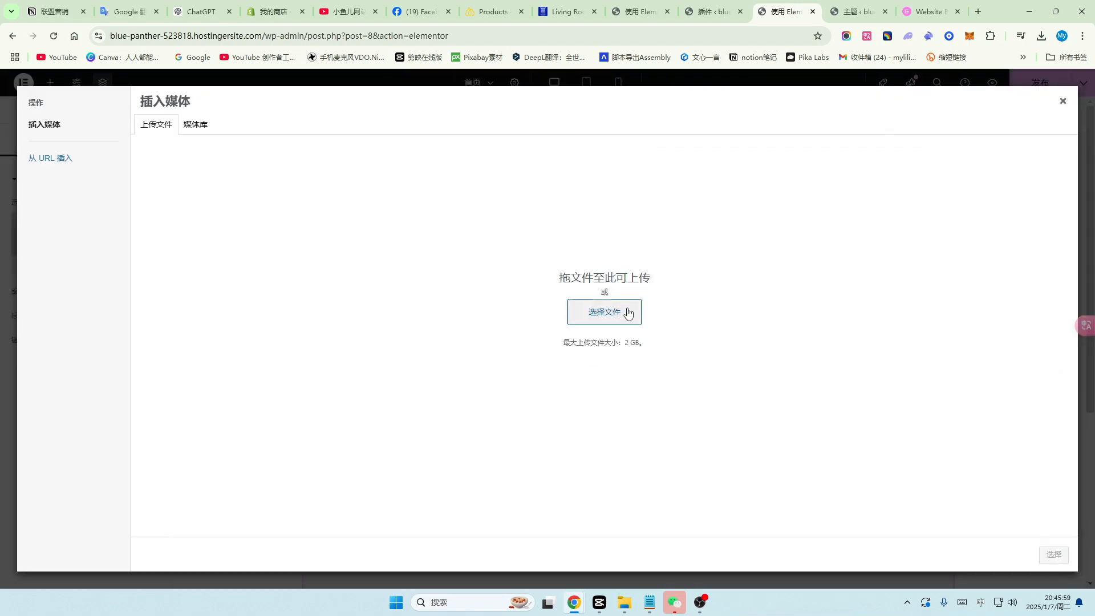
click(602, 313)
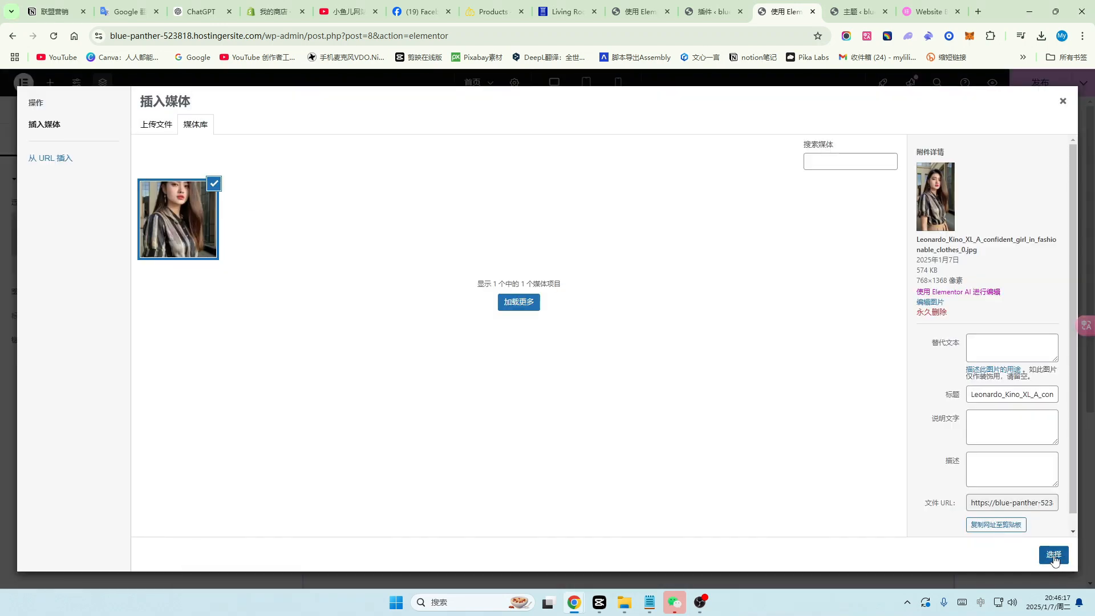
click(1053, 554)
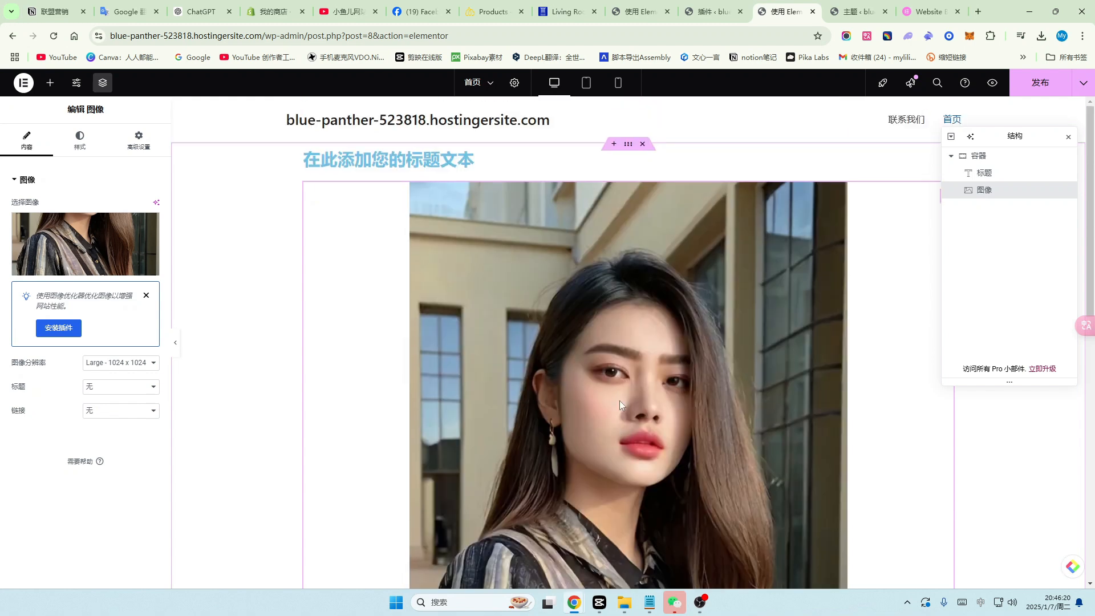
Enlarge the font size of the 标题 (heading) widget above the picture through its typography style.
click(413, 161)
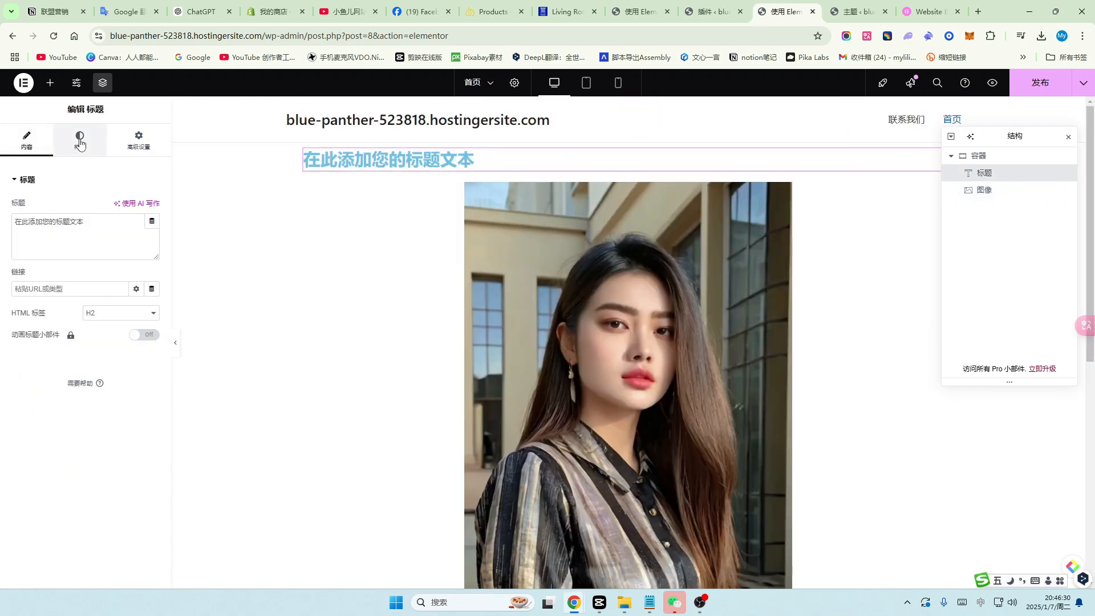
click(80, 140)
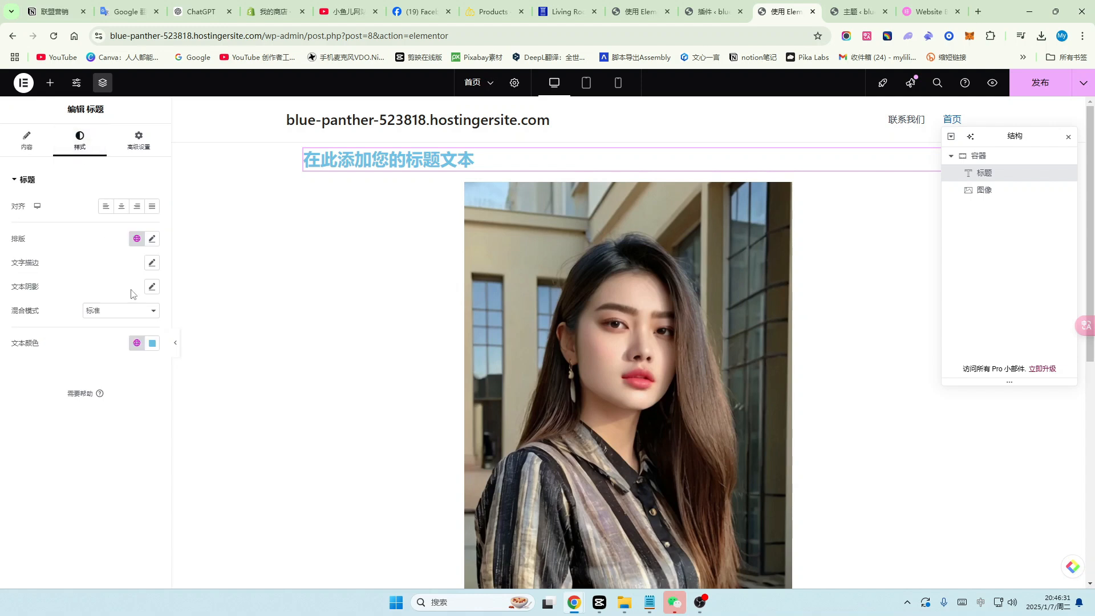
click(152, 239)
drag(19, 336, 63, 329)
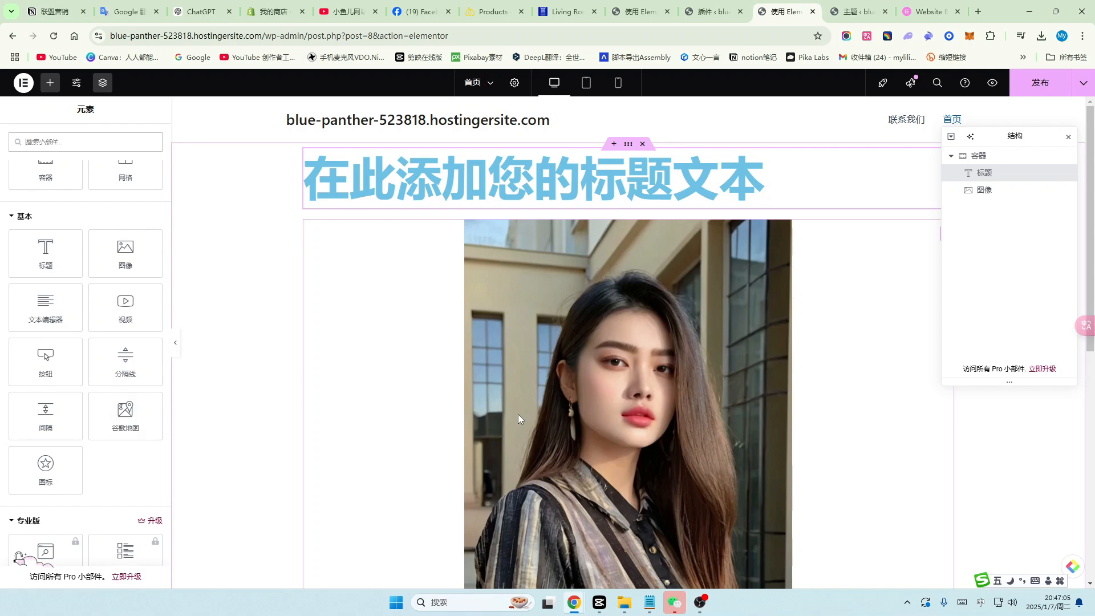
Browse the blocks, pages and saved templates in the Elementor template library, and close it without inserting anything.
scroll(608, 380, down, 8)
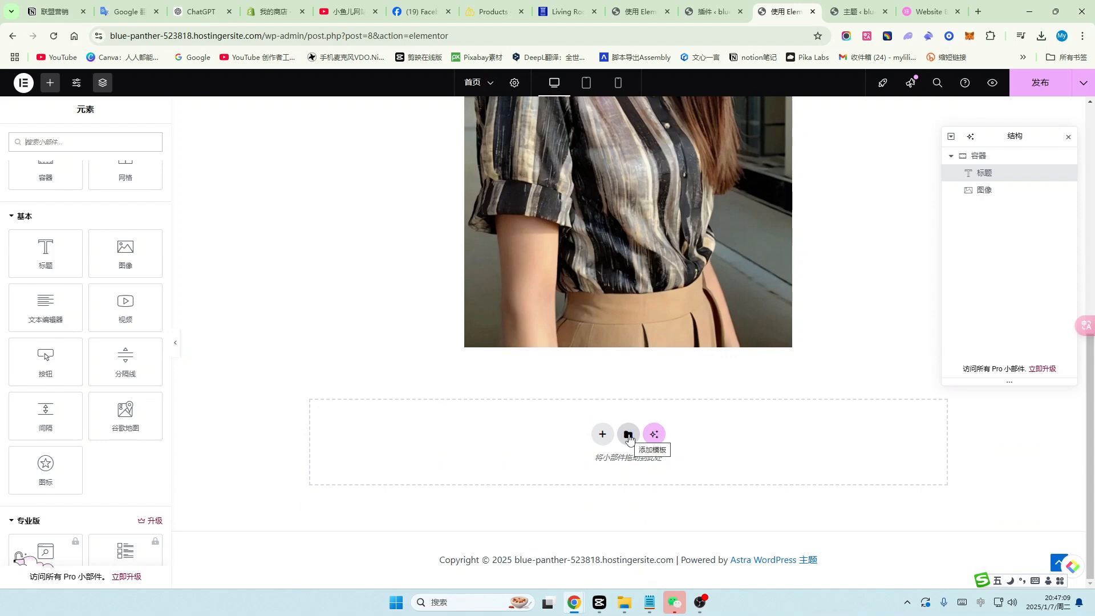
click(628, 435)
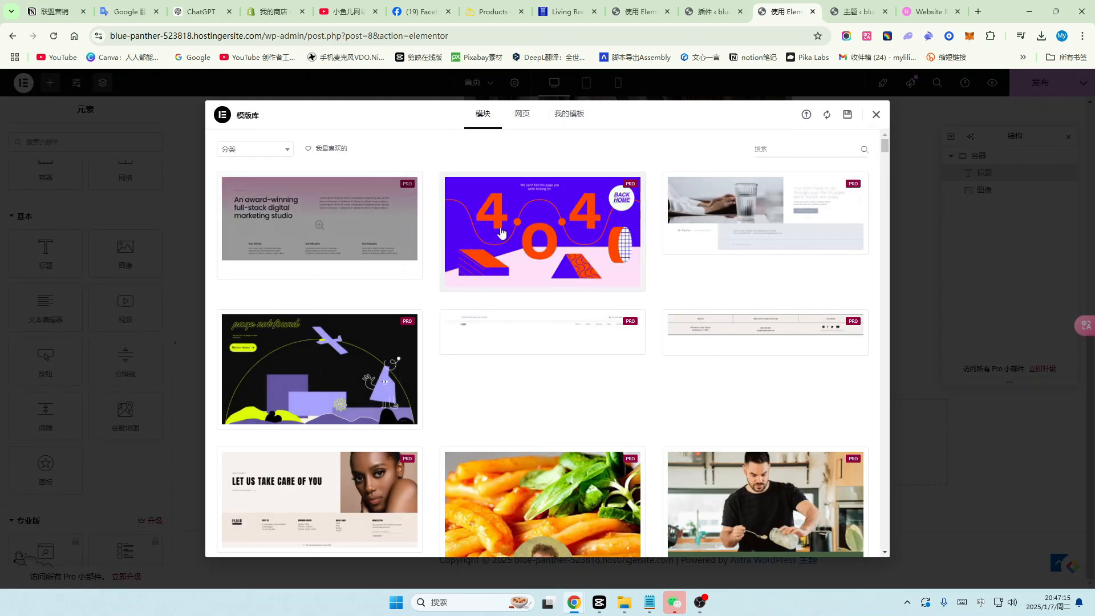
scroll(586, 296, down, 2)
scroll(587, 308, up, 2)
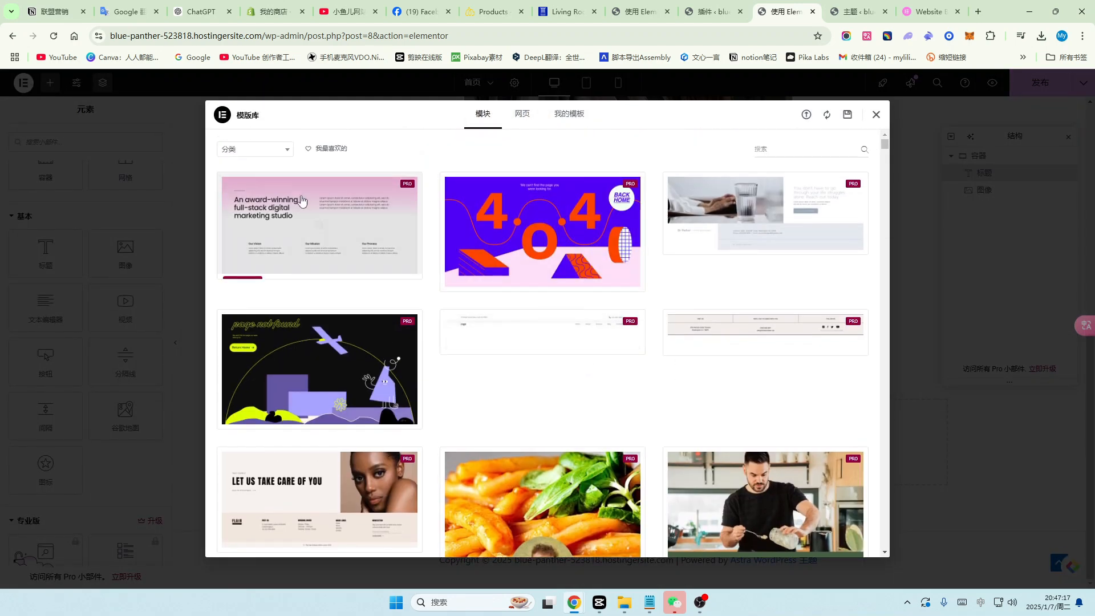
scroll(661, 286, down, 3)
scroll(660, 302, up, 3)
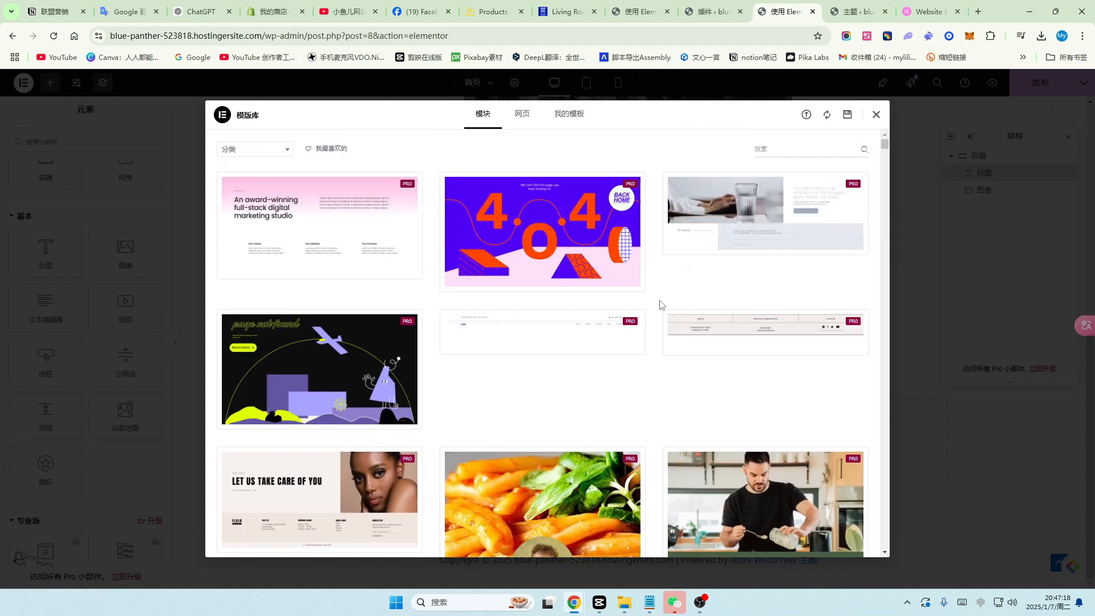
click(522, 116)
scroll(585, 361, down, 3)
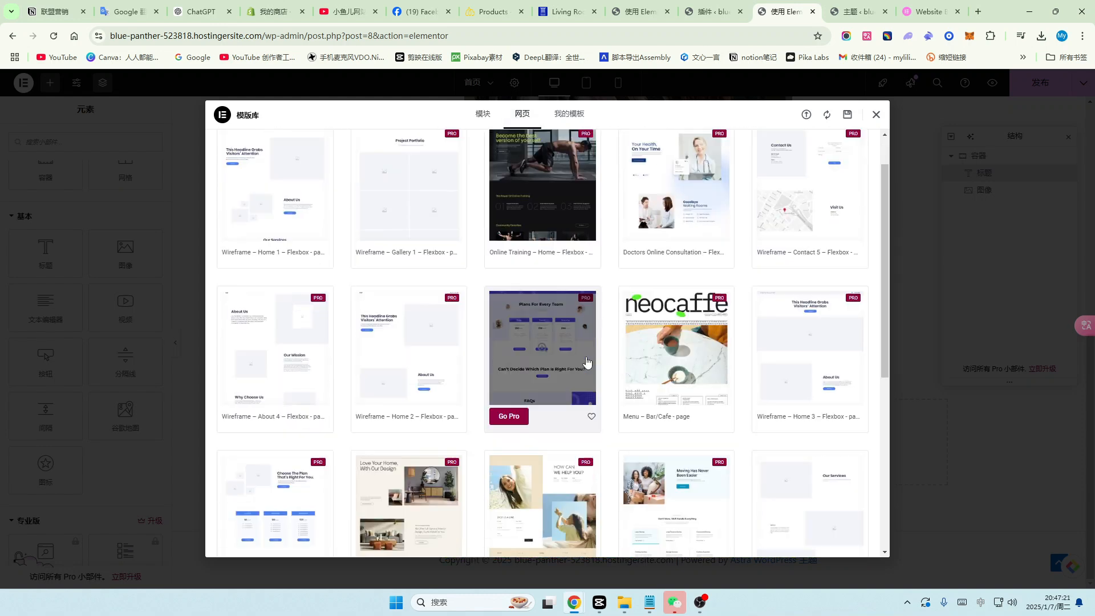
scroll(585, 362, up, 3)
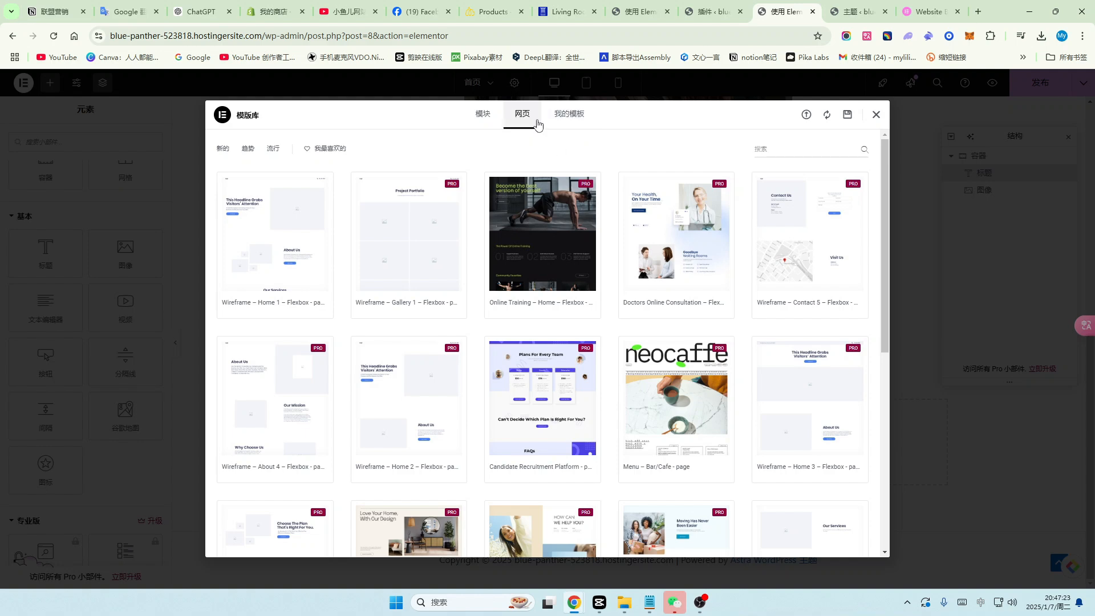
click(571, 120)
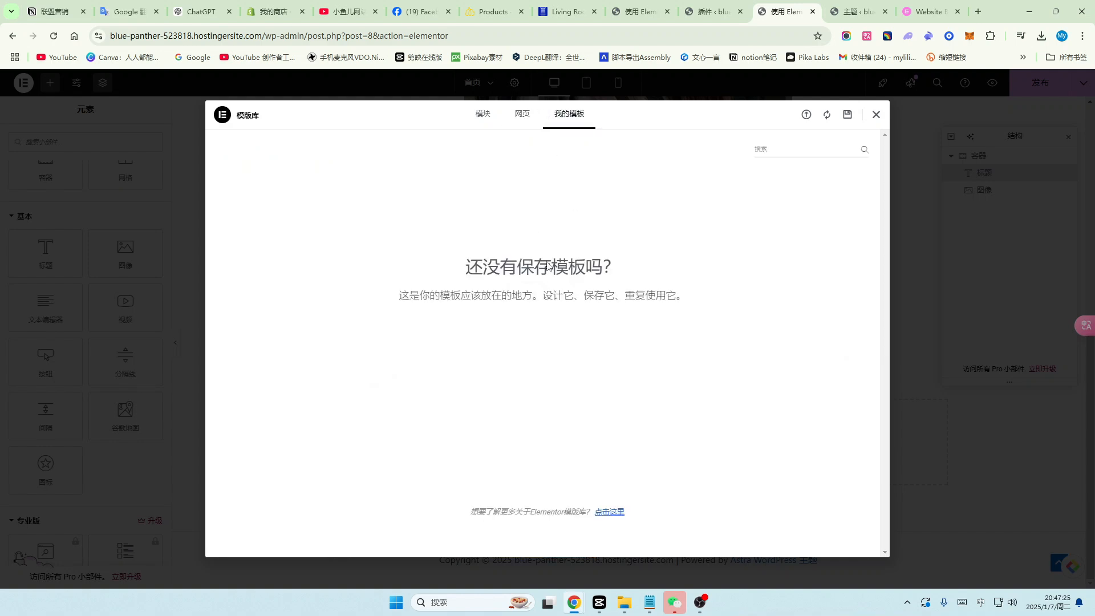
click(522, 114)
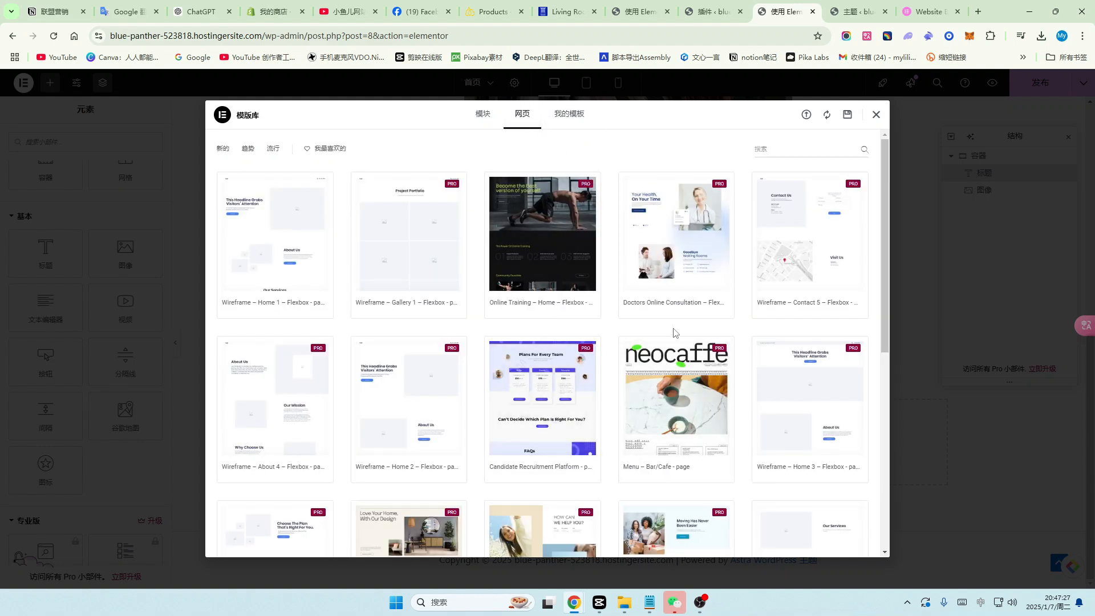
key(Escape)
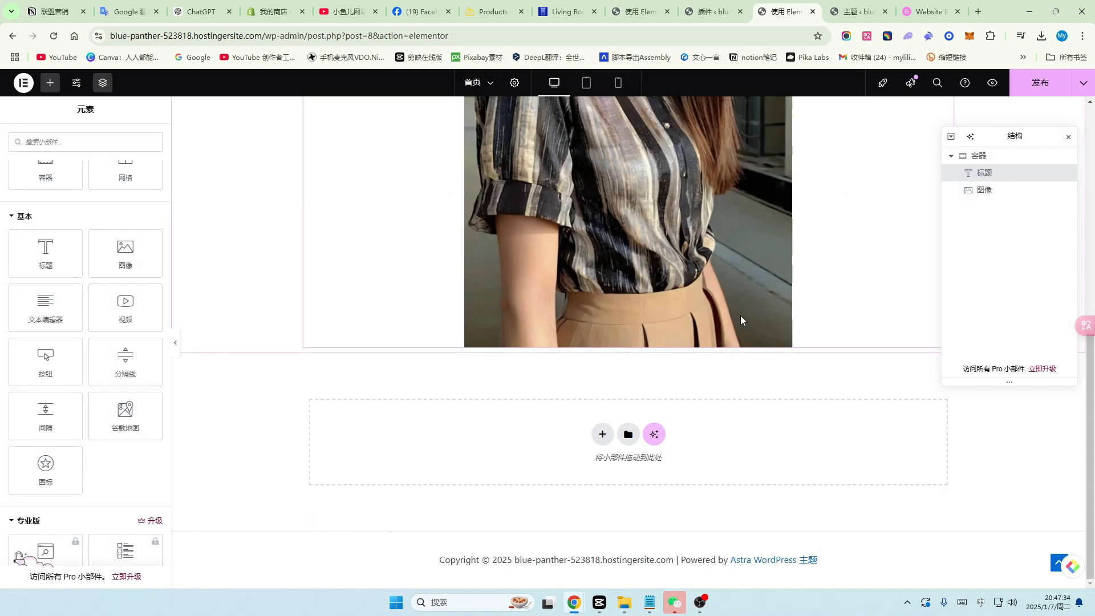
Exit the Elementor editor to WordPress, discarding the unsaved changes, and return to the list of all pages.
scroll(599, 316, up, 4)
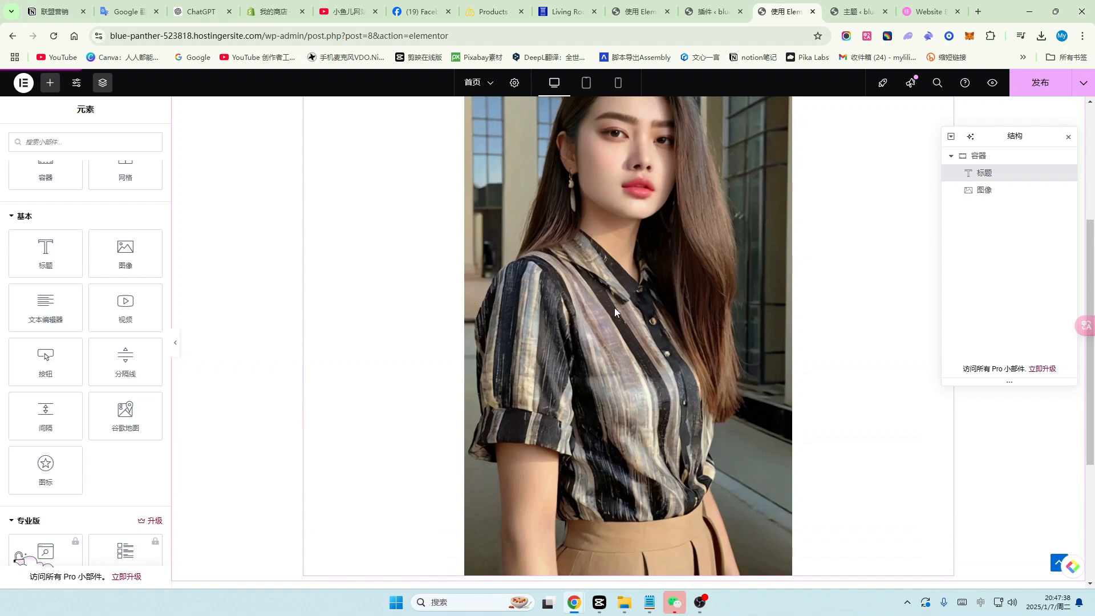
scroll(600, 326, up, 2)
scroll(597, 327, up, 2)
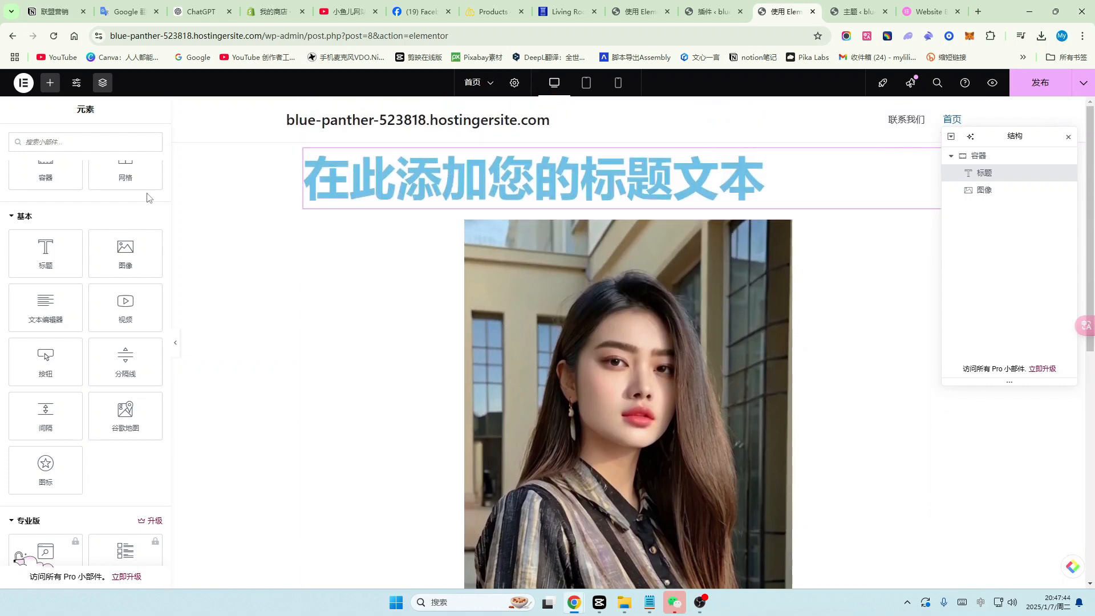
click(23, 83)
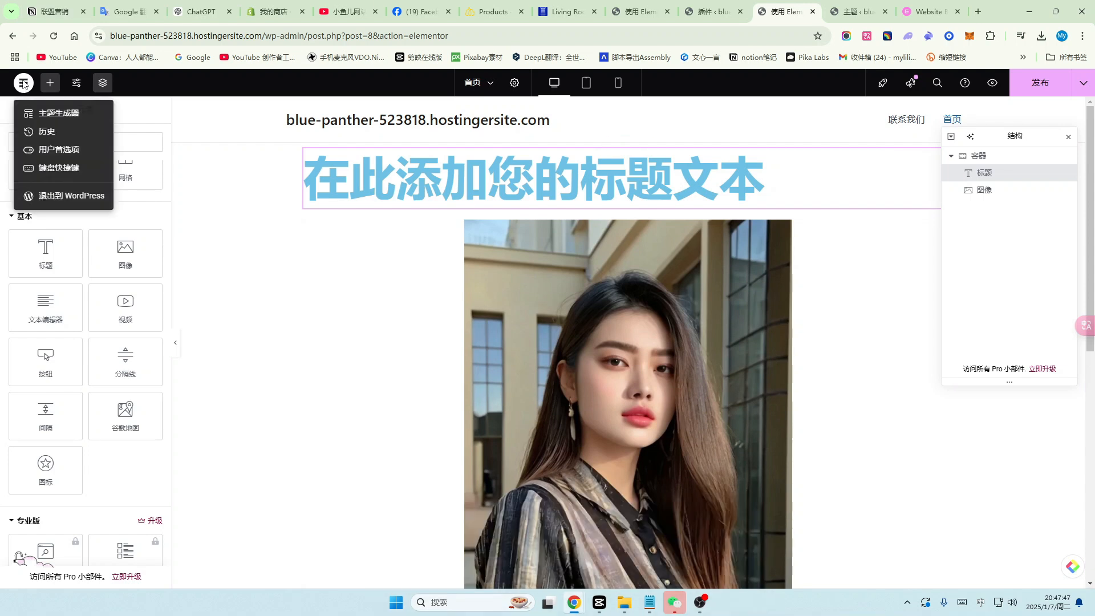
click(50, 197)
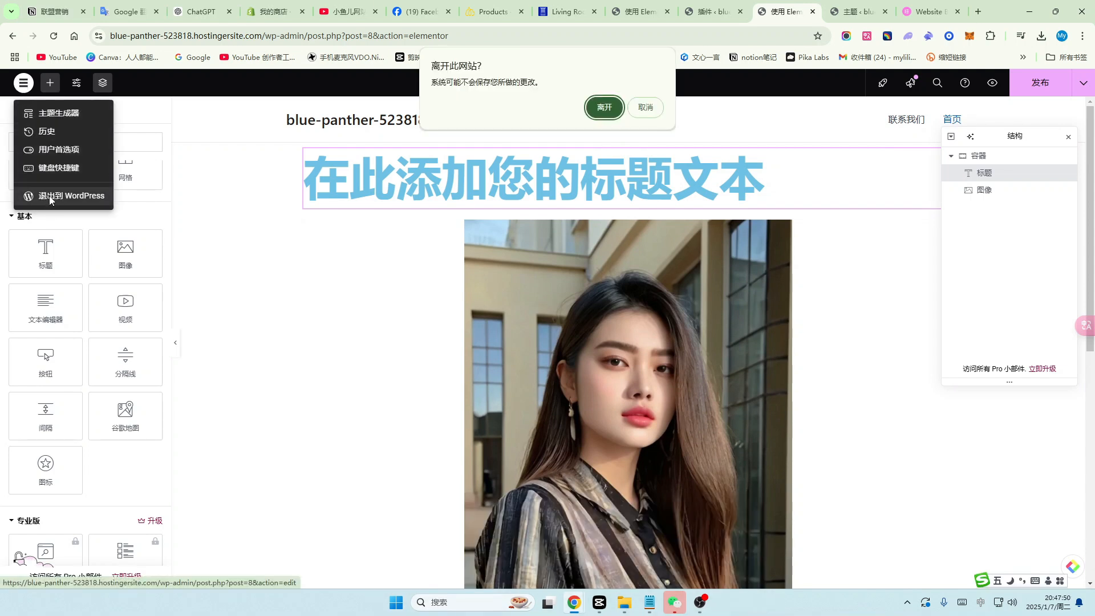
click(603, 110)
click(16, 90)
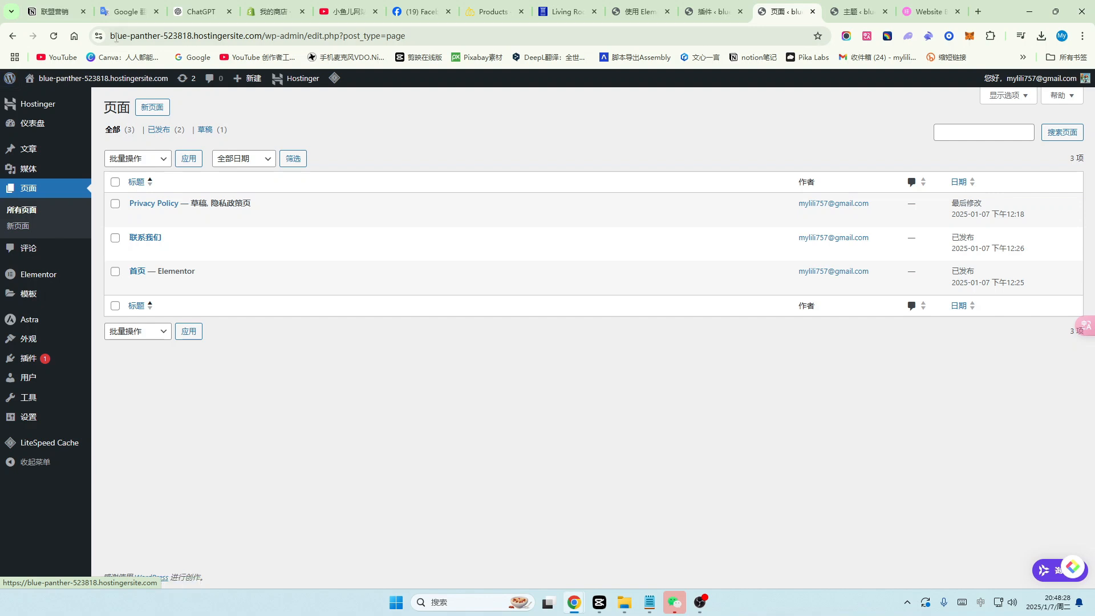
Open the 首页 page in the WordPress block editor and examine the blocks available for insertion.
click(139, 286)
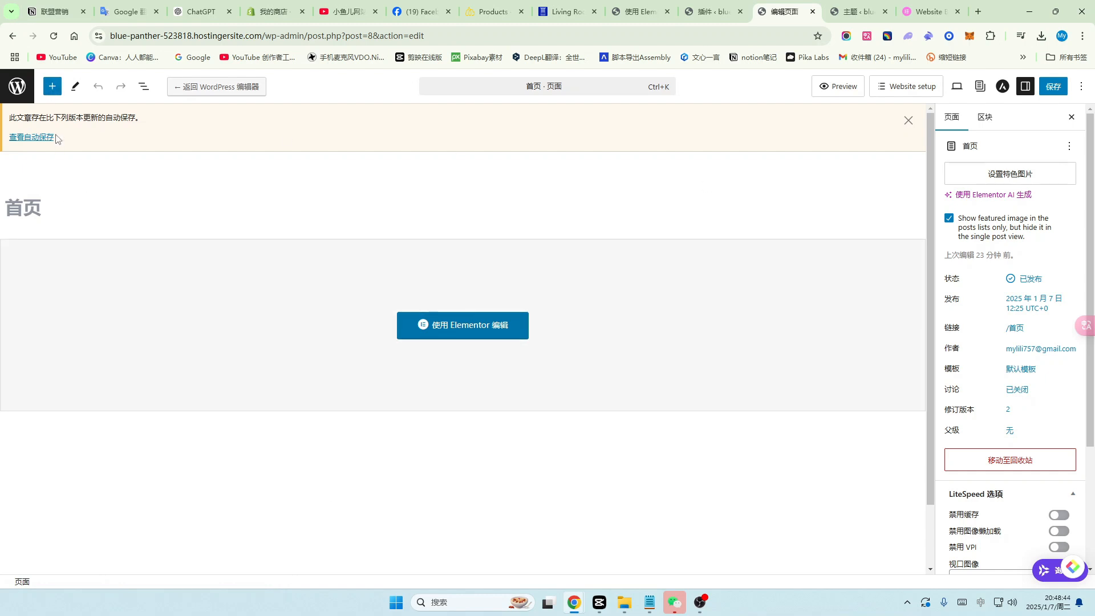
click(52, 89)
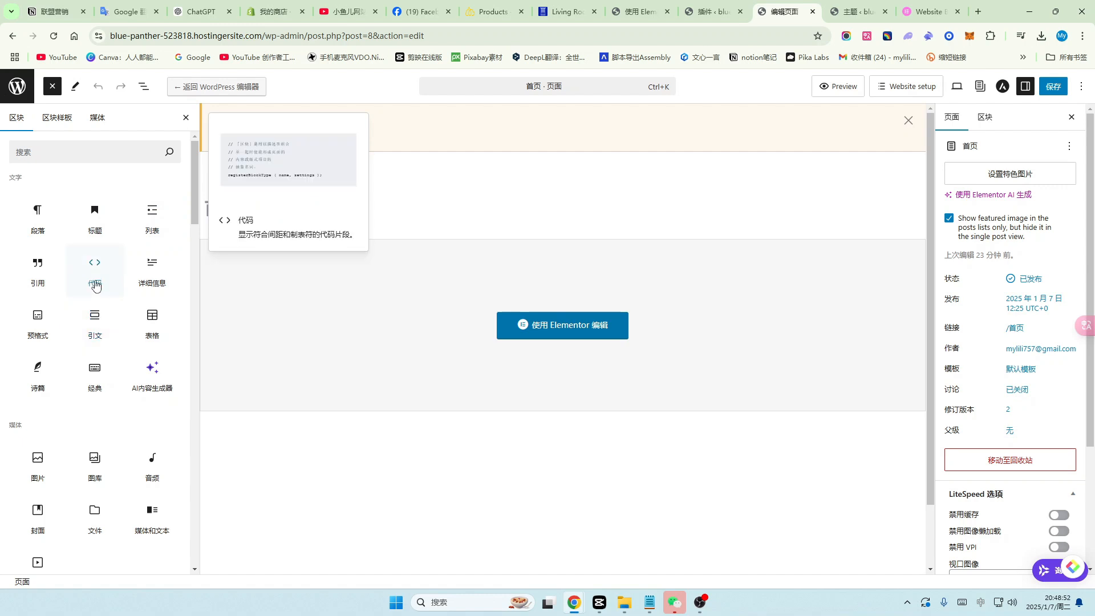
scroll(95, 286, down, 4)
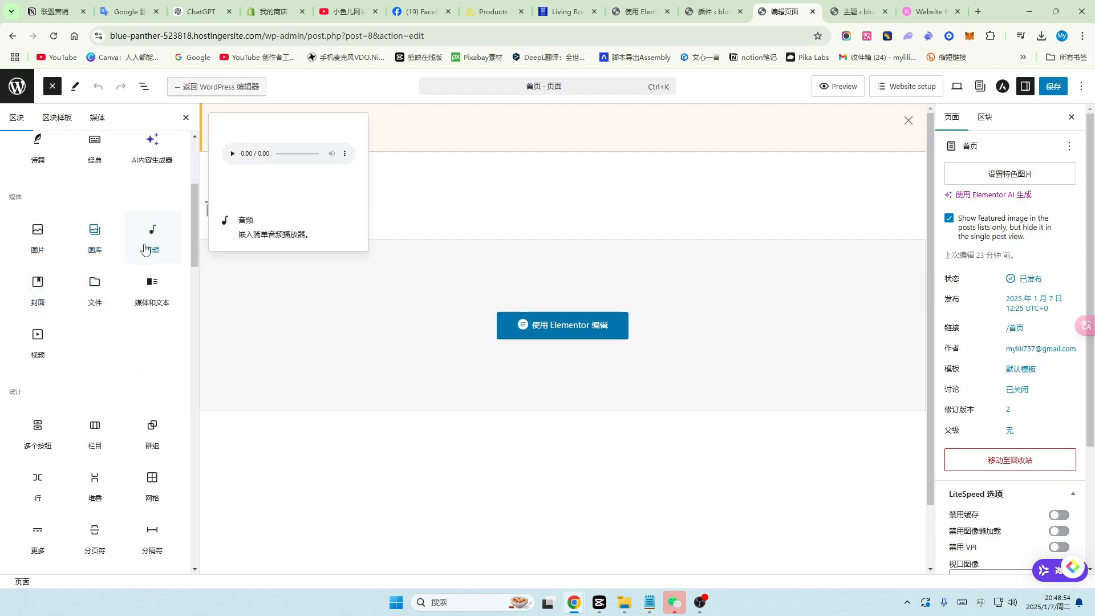
scroll(88, 277, down, 6)
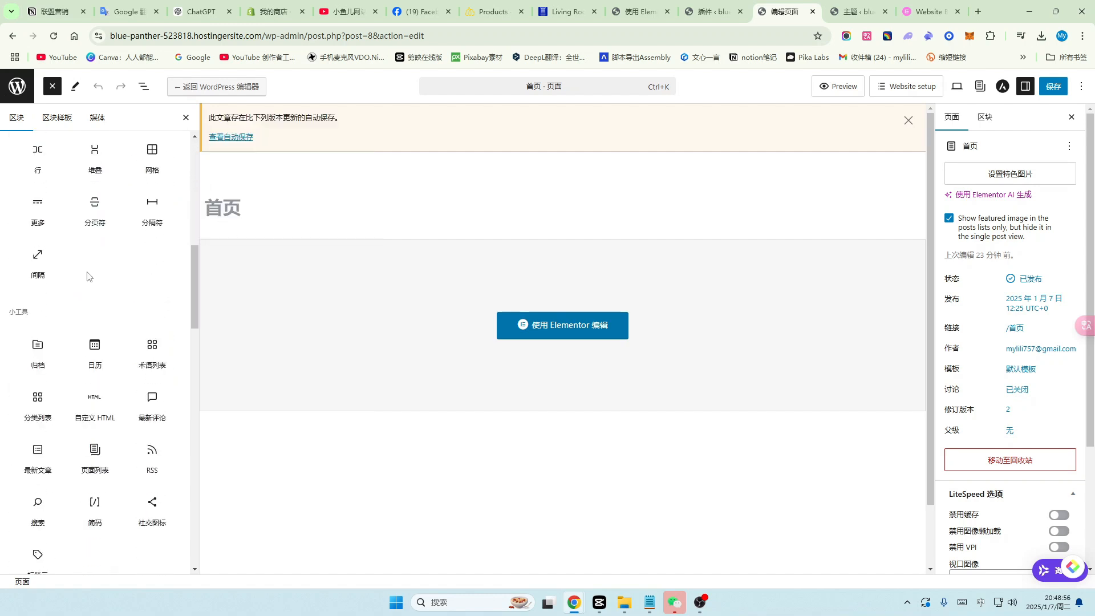
scroll(88, 276, down, 1)
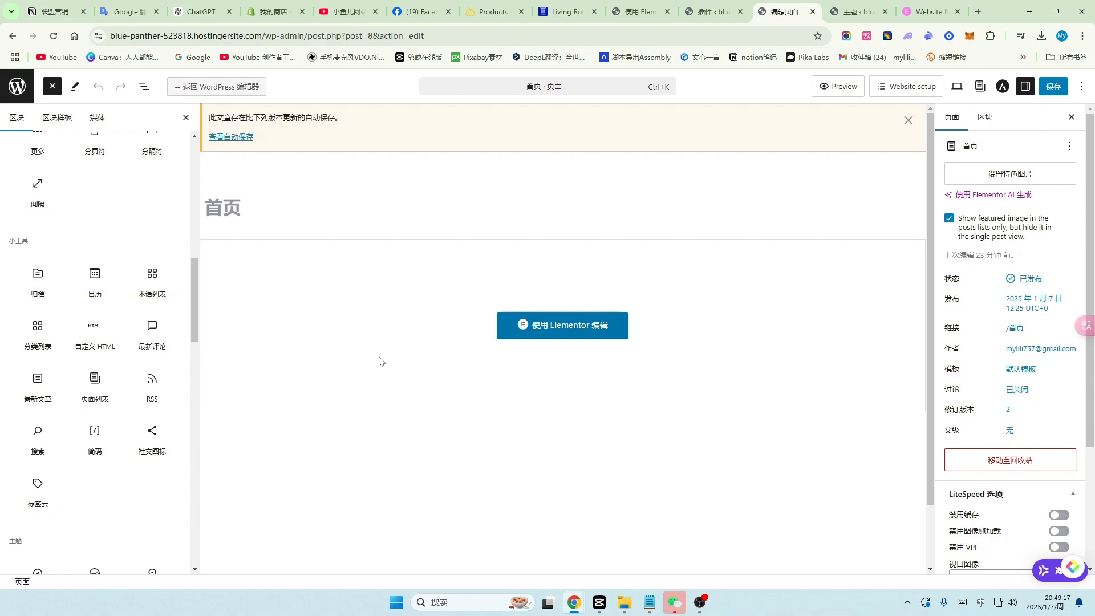
Switch to the other site's 关于我们 page in Elementor and examine its available widgets for comparison.
click(638, 12)
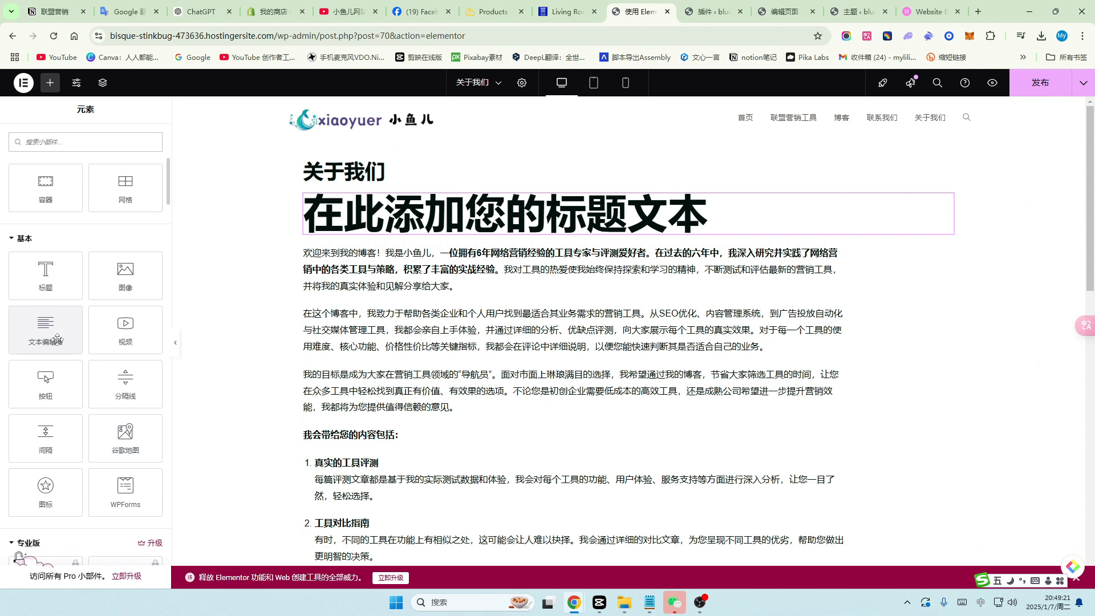
scroll(102, 302, down, 1)
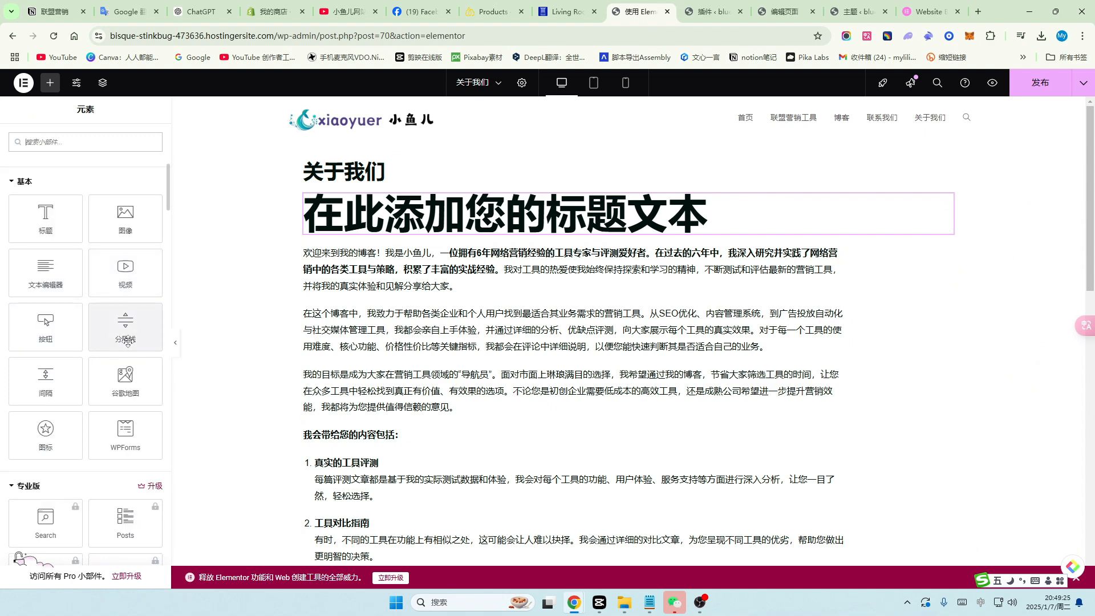
scroll(81, 233, up, 1)
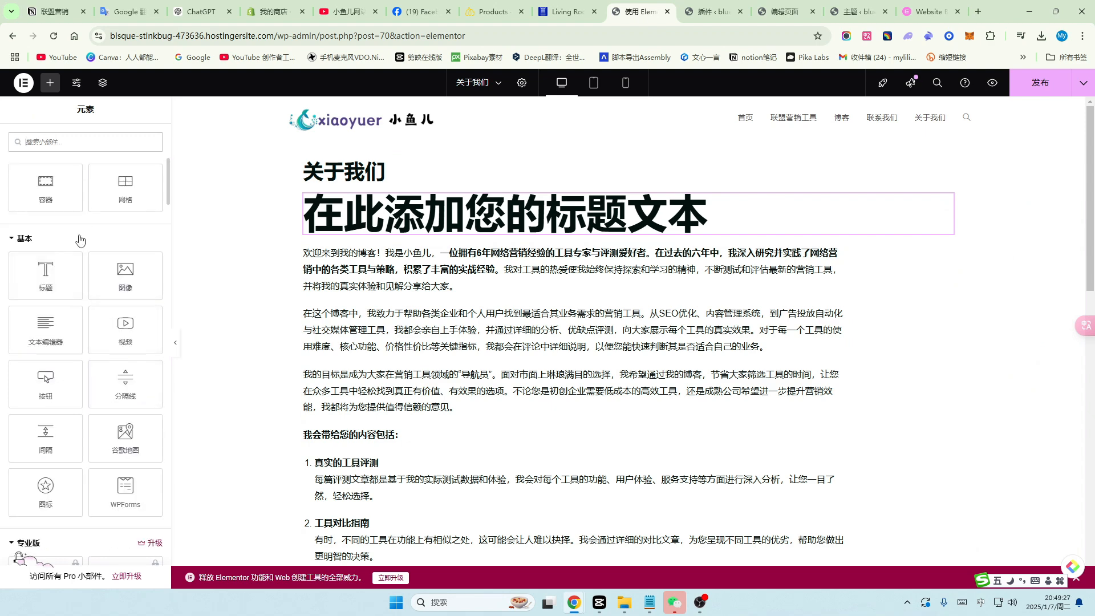
scroll(68, 347, down, 1)
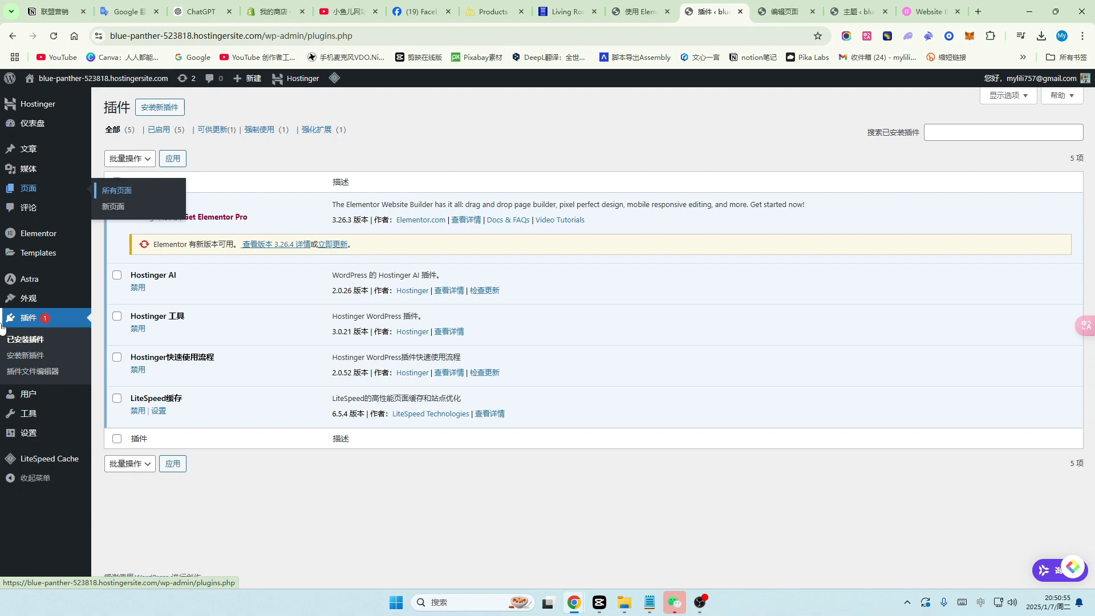
Examine the footers of the This Old House living rooms page and the Pet Shop products page as examples.
click(566, 11)
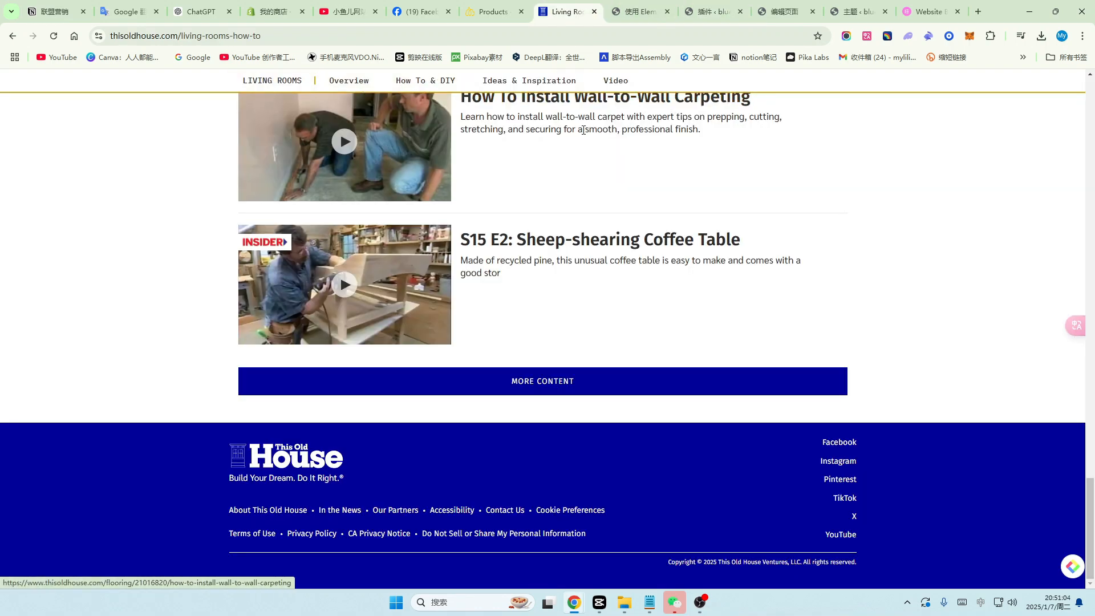
key(ctrl+shift+Tab)
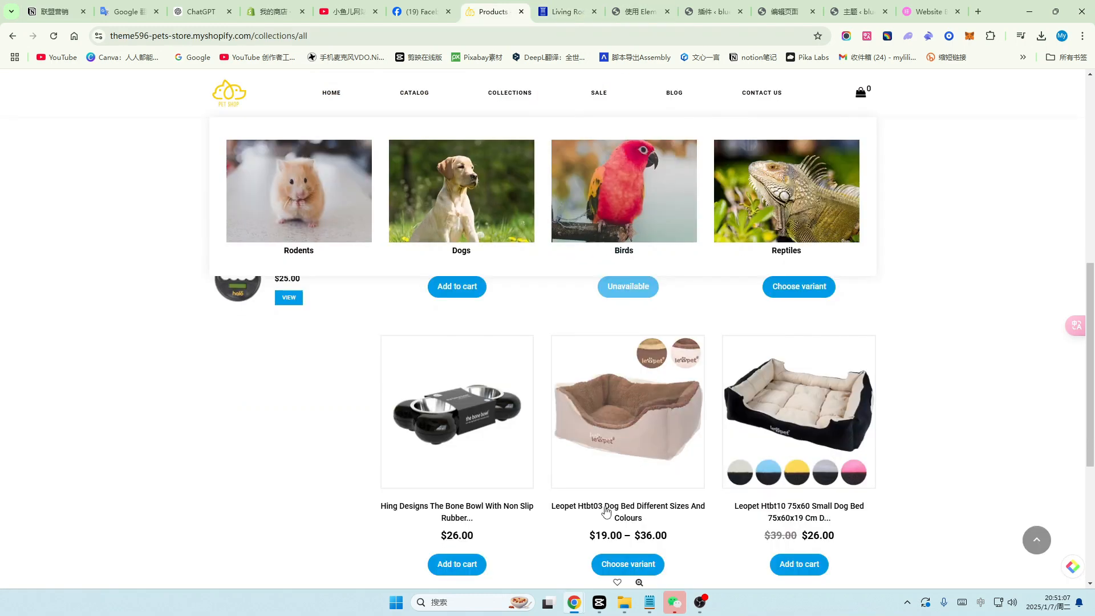
scroll(570, 456, down, 5)
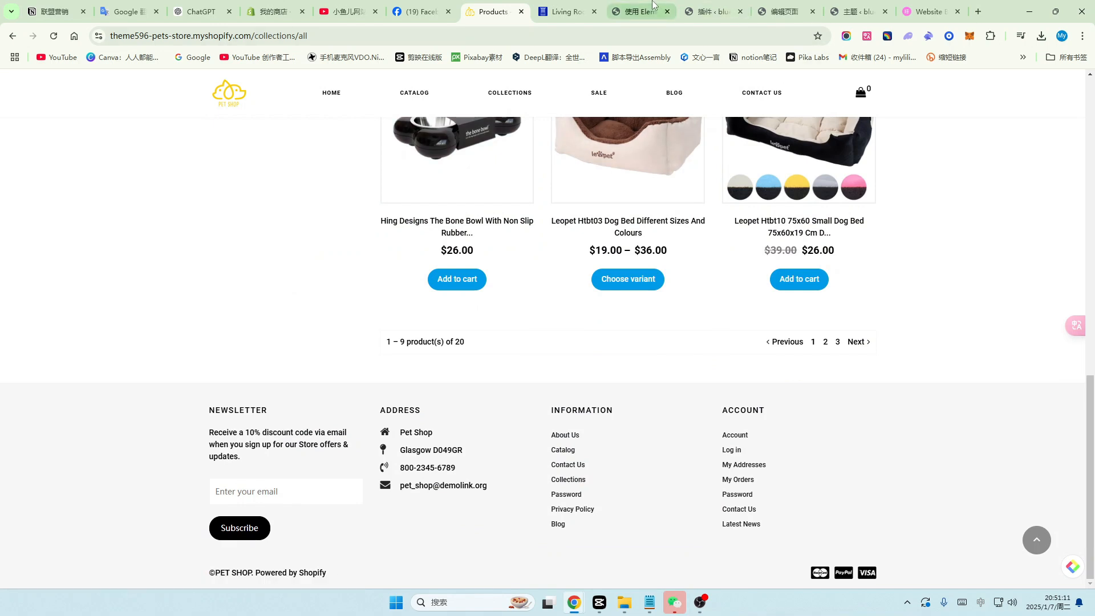
Examine the 页眉生成器 (header builder) and 页脚生成器 (footer builder) in the Astra theme customizer, and return to the installed plugins.
click(709, 12)
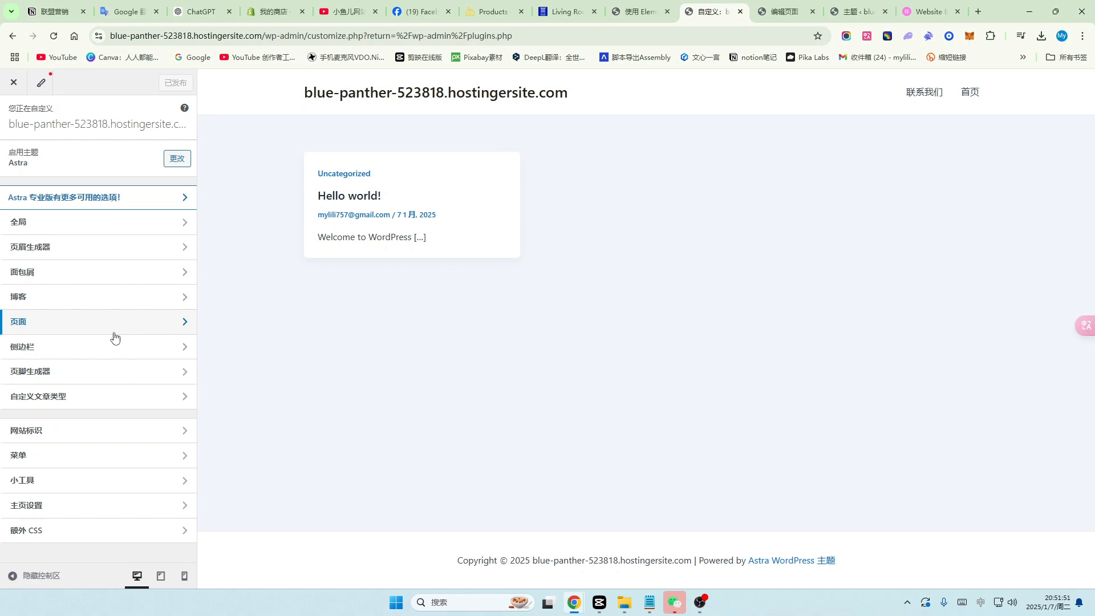
click(180, 253)
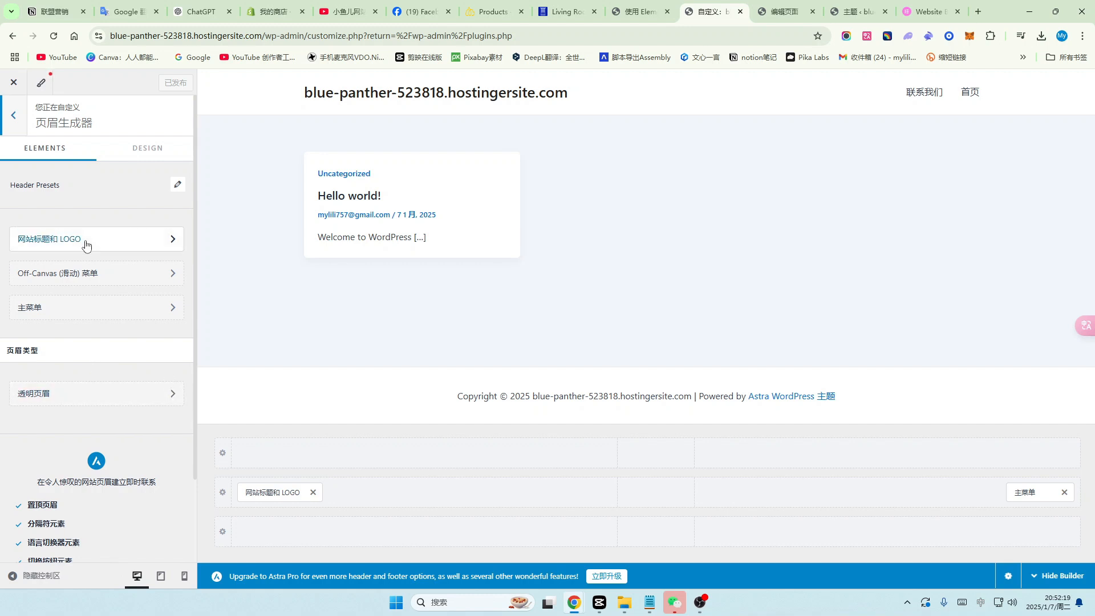
scroll(86, 335, down, 2)
scroll(86, 334, up, 2)
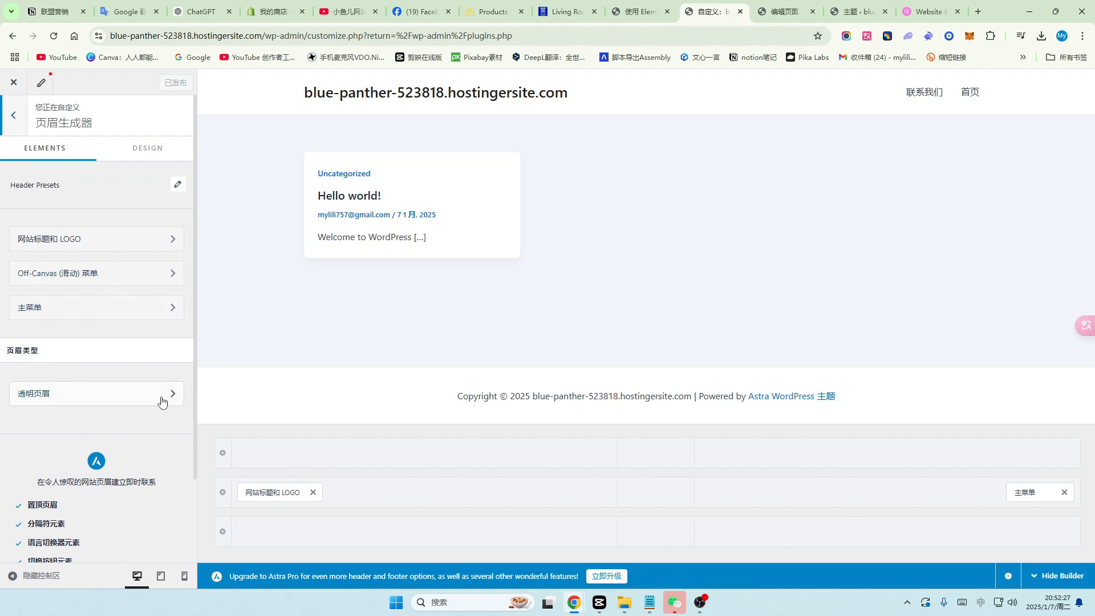
click(14, 116)
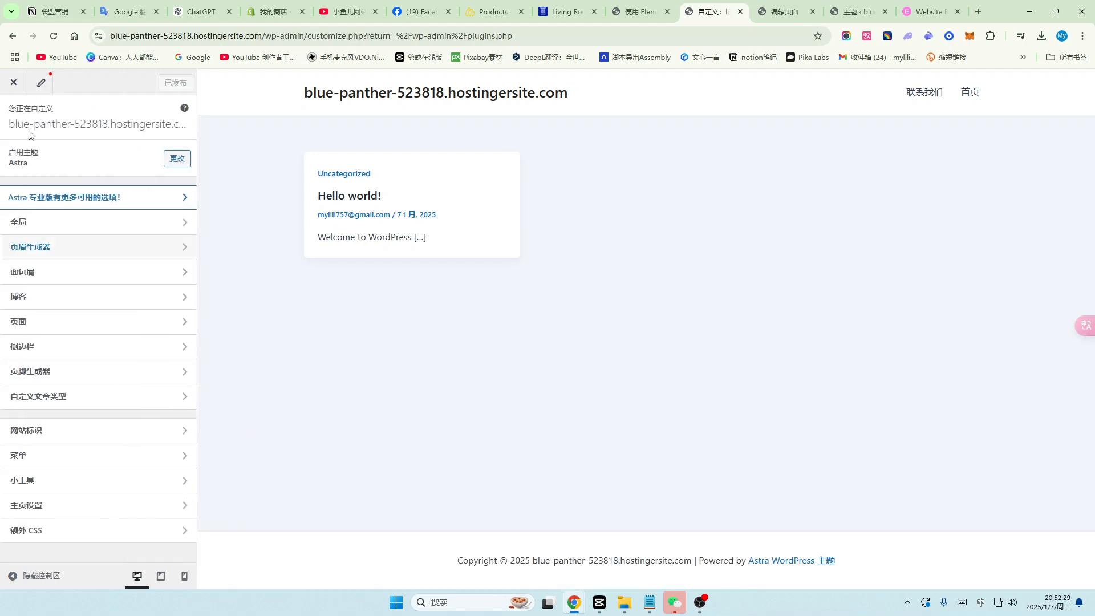
click(168, 372)
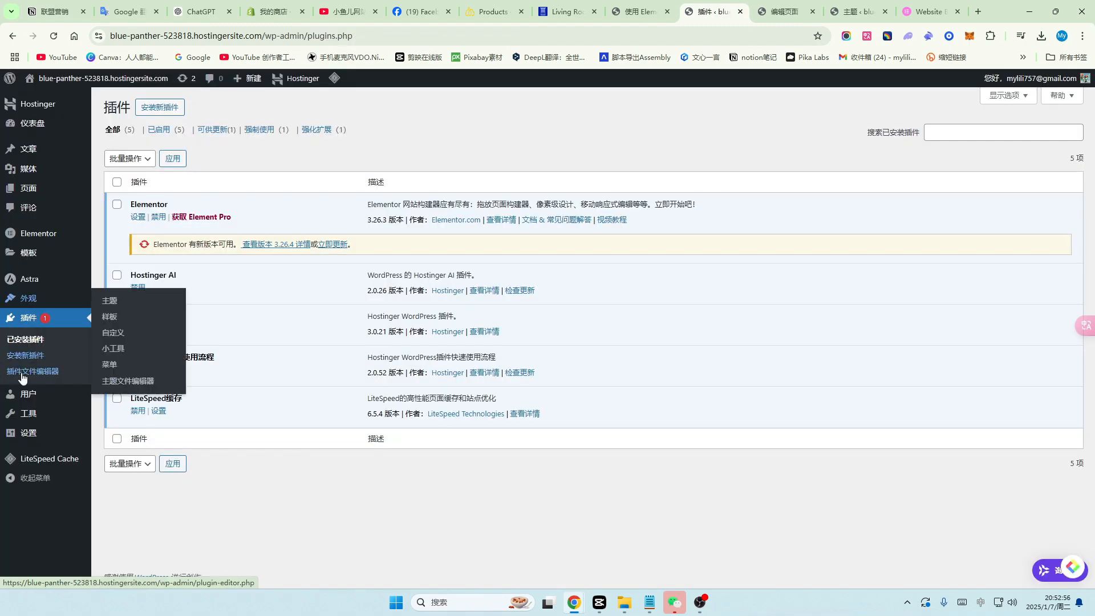
mouse_move(32, 397)
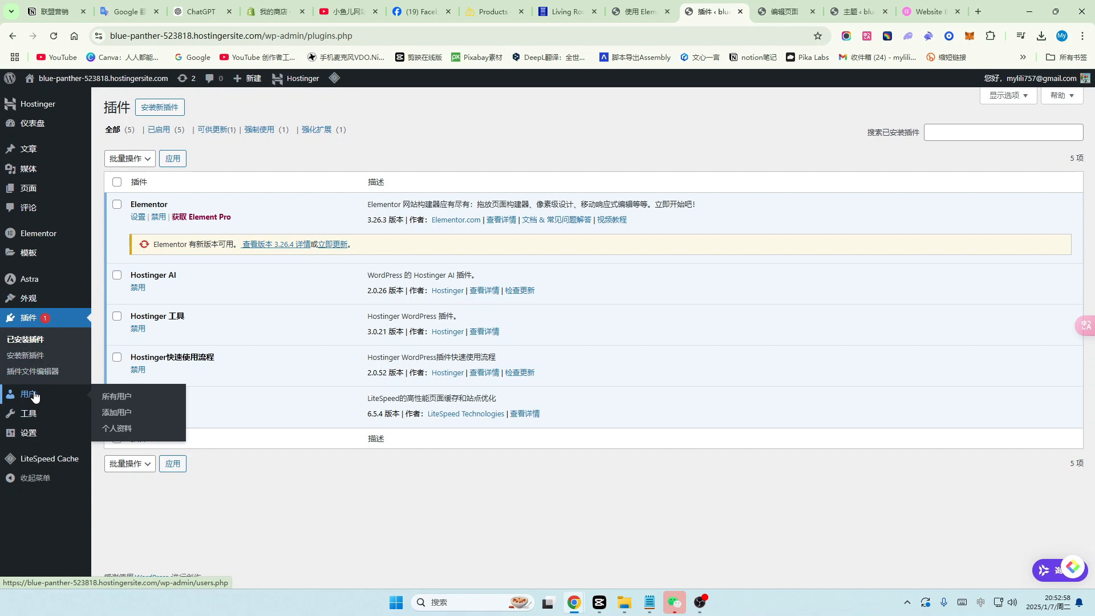
Open the 个人资料 page, preview the 明亮 and 现代 admin colour schemes, and set the scheme to 蓝色.
click(122, 431)
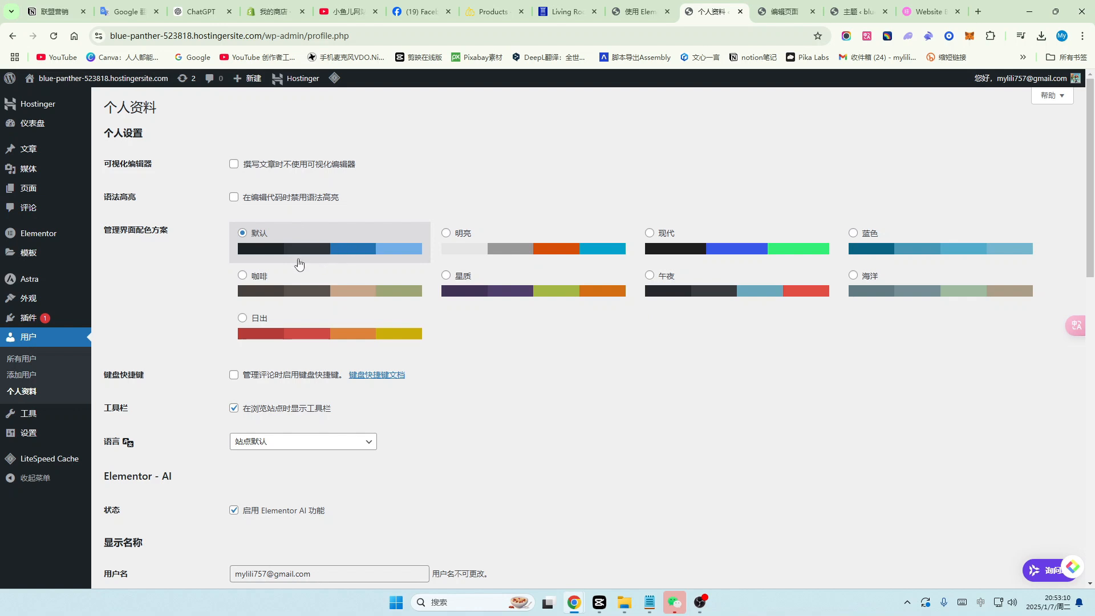
click(447, 234)
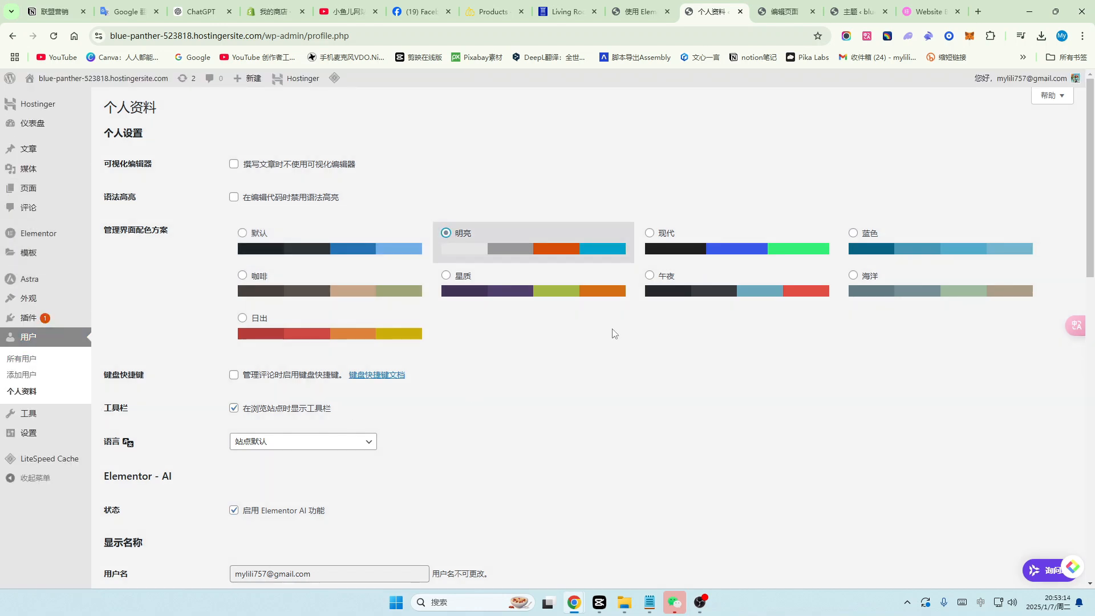
click(652, 247)
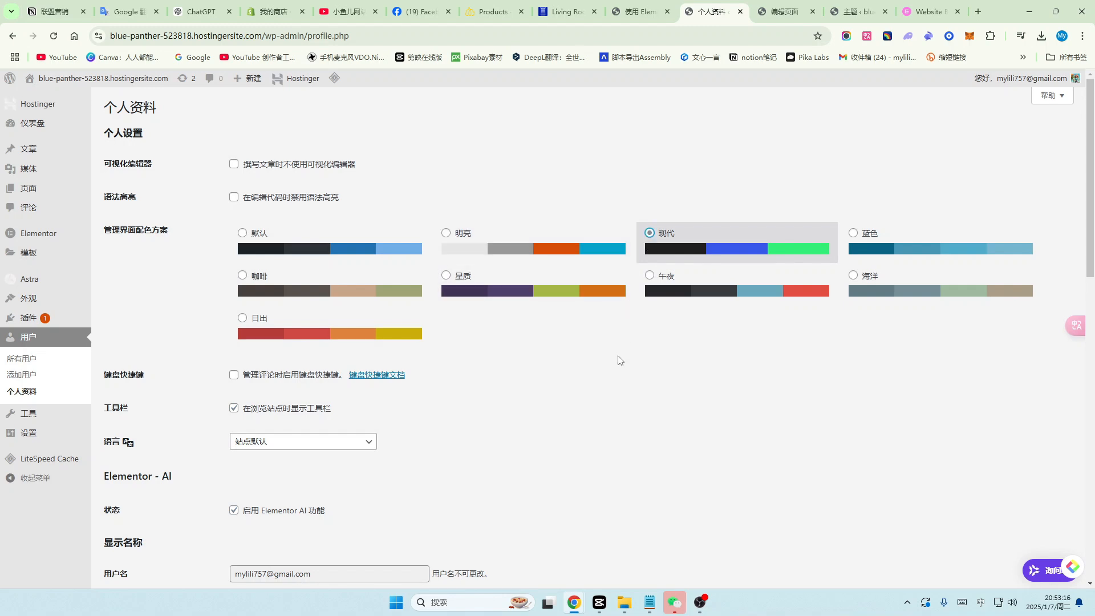
click(853, 234)
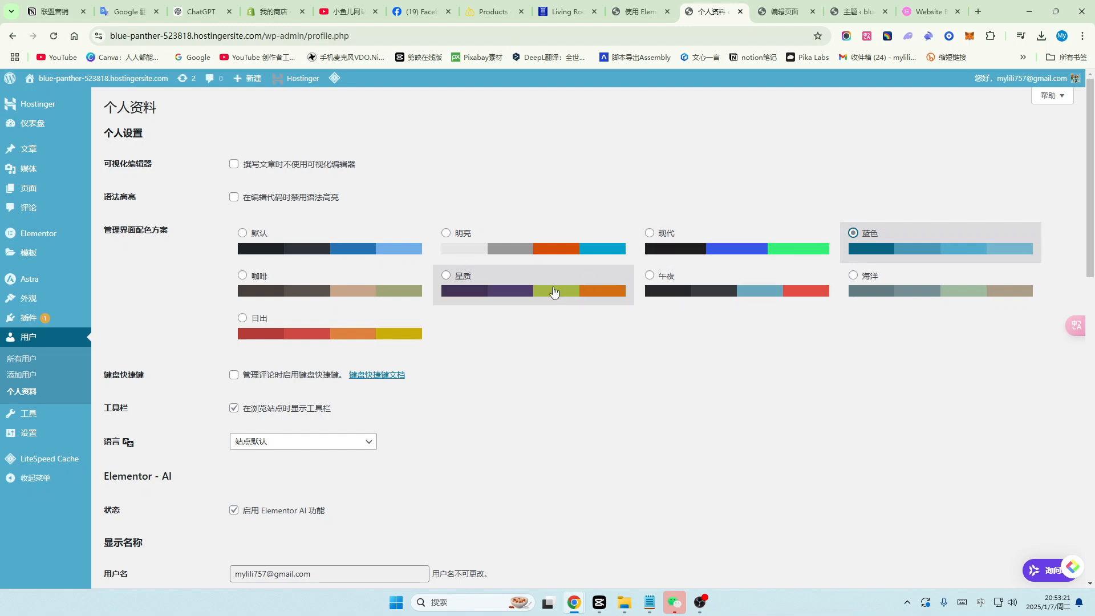
Try 简体中文 as the profile language and examine the other languages available.
scroll(538, 357, down, 3)
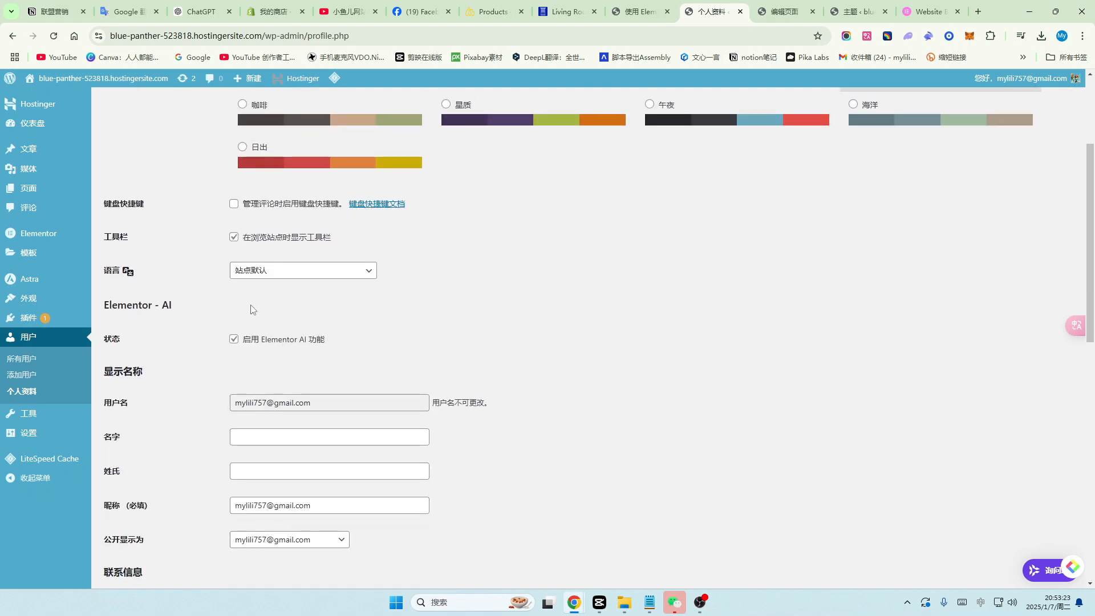
mouse_move(99, 271)
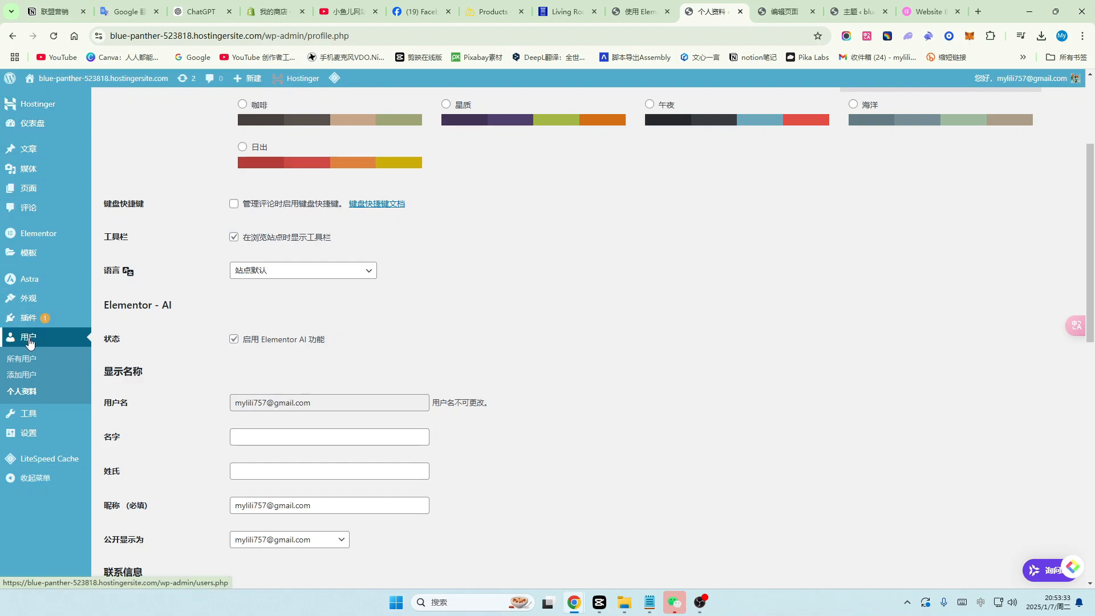
click(370, 274)
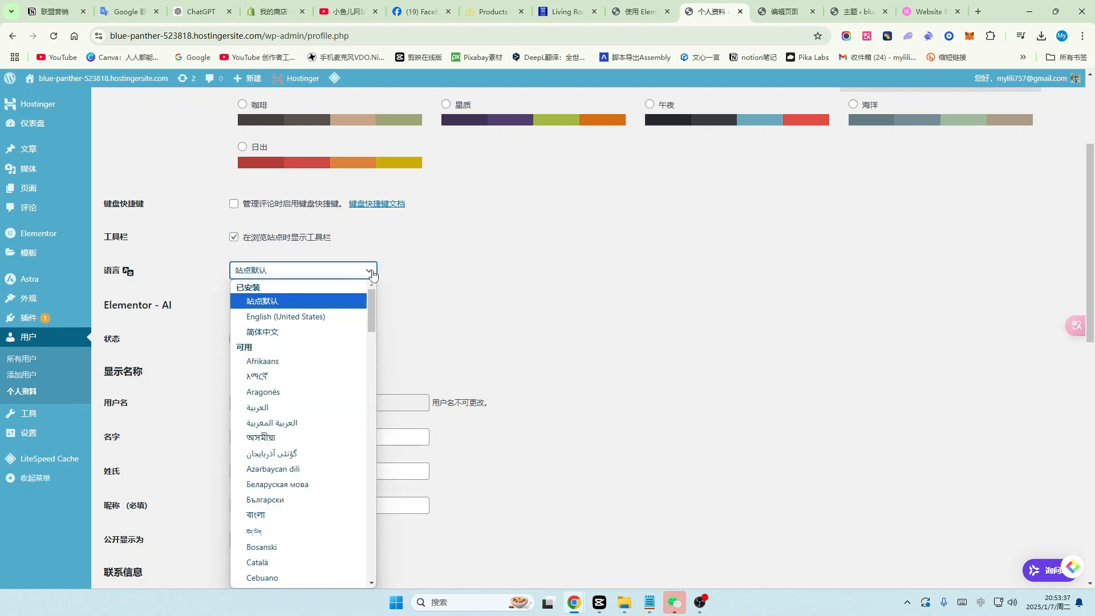
click(268, 334)
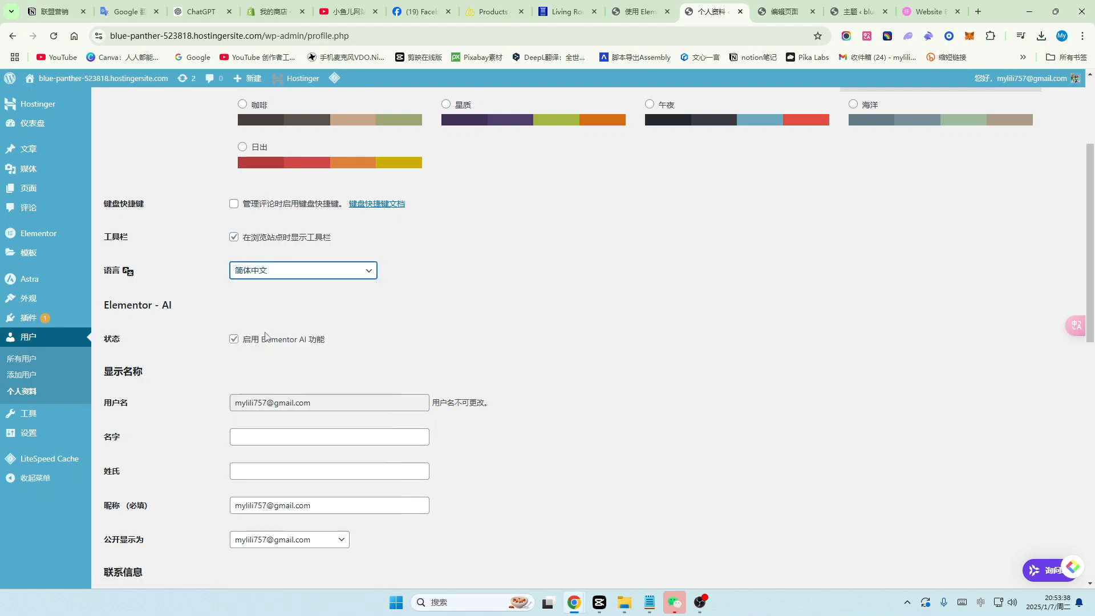
click(369, 273)
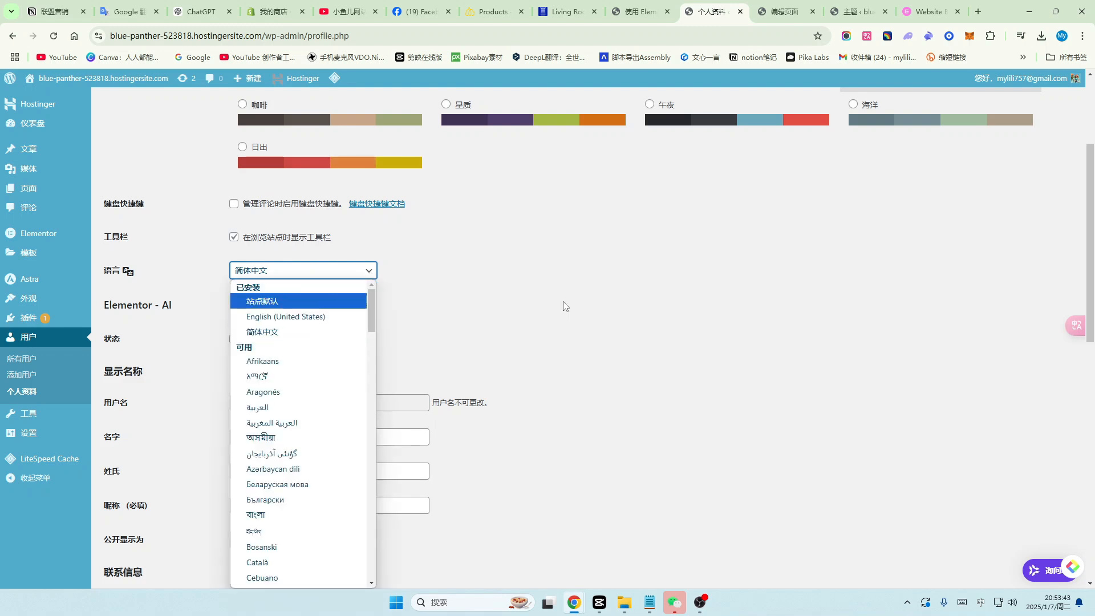
Examine the site's user list and its 常规 (general) and 固定链接 (permalink) settings.
click(22, 358)
mouse_move(29, 416)
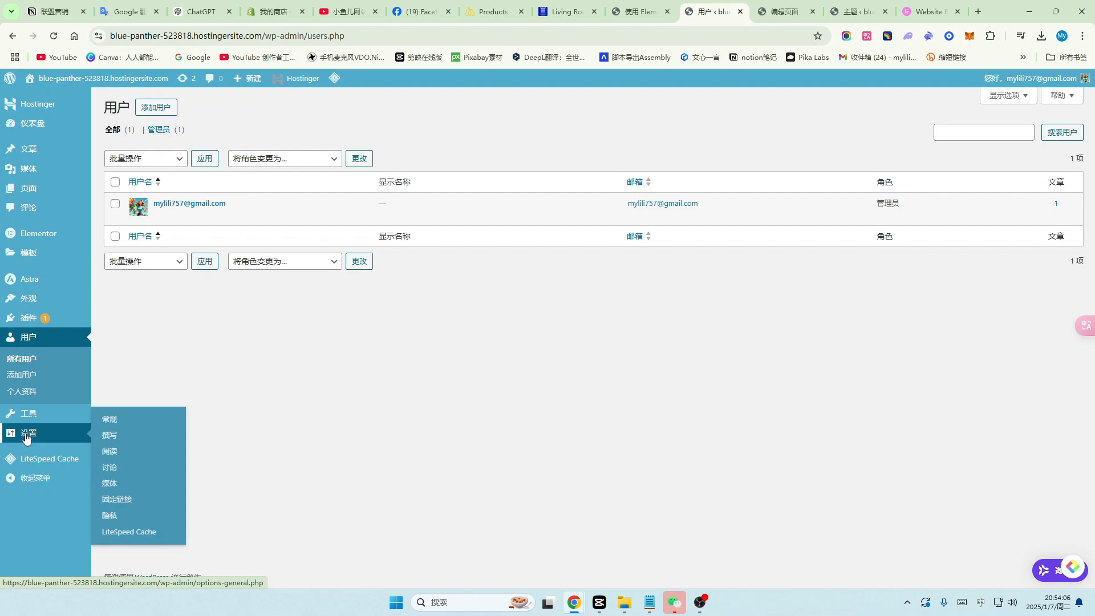
click(114, 420)
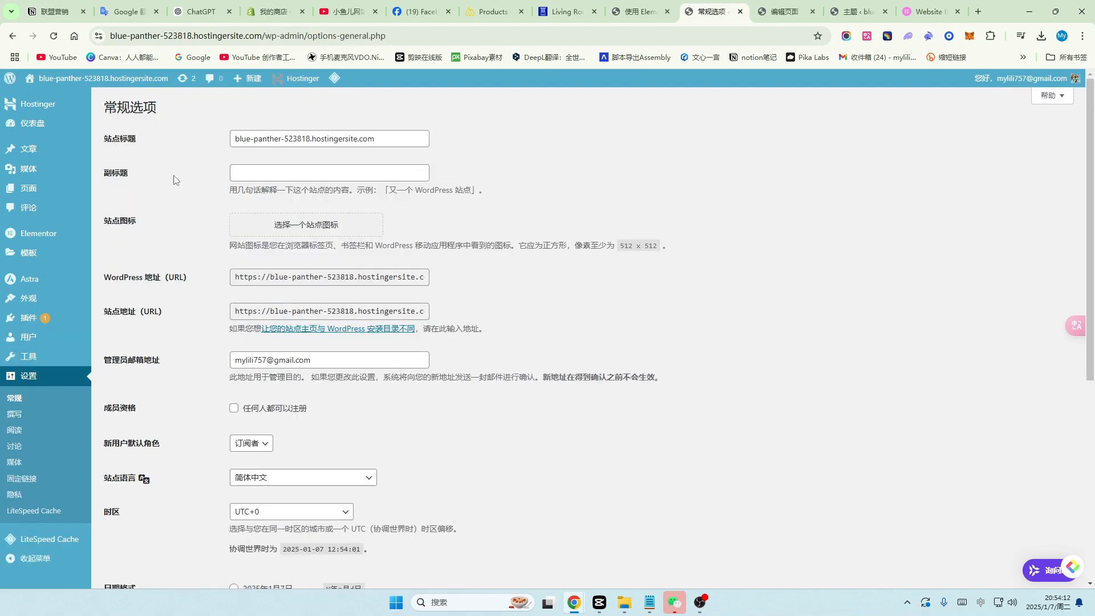
scroll(114, 575, down, 6)
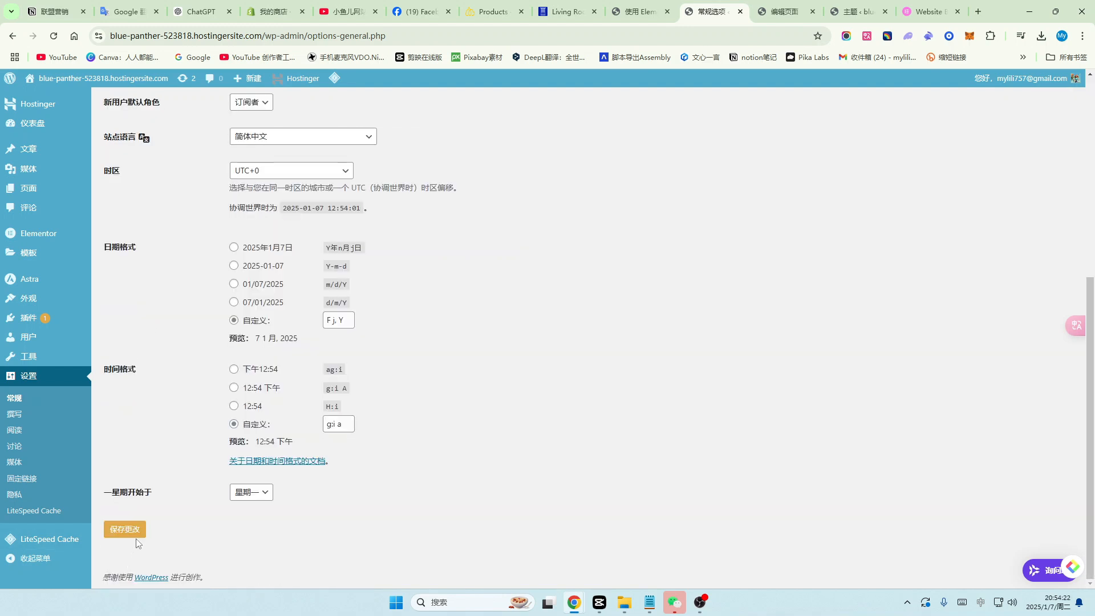
click(35, 479)
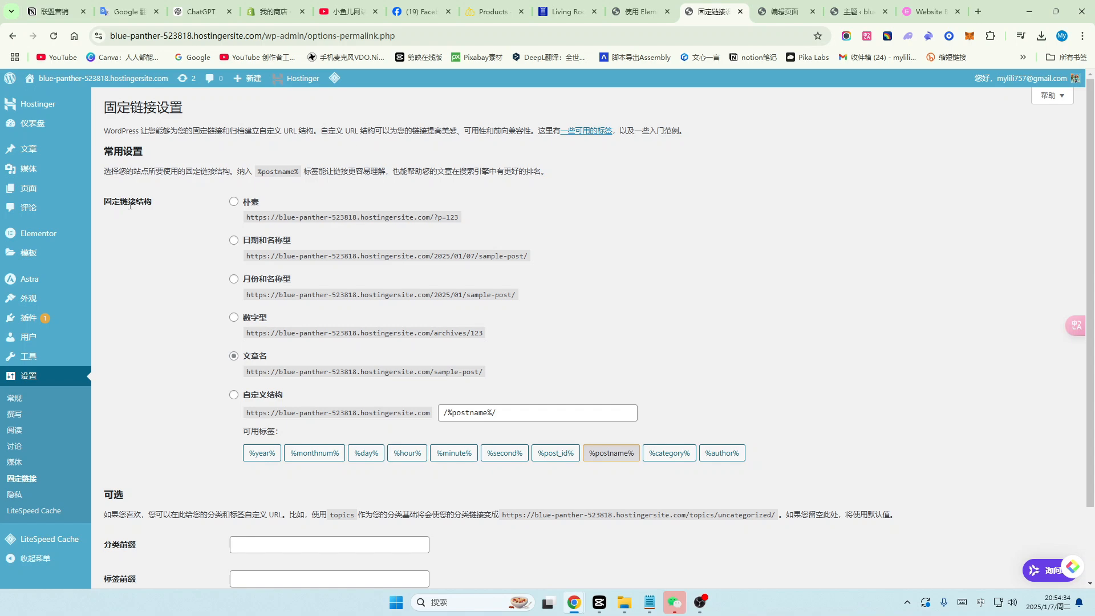
scroll(354, 282, down, 2)
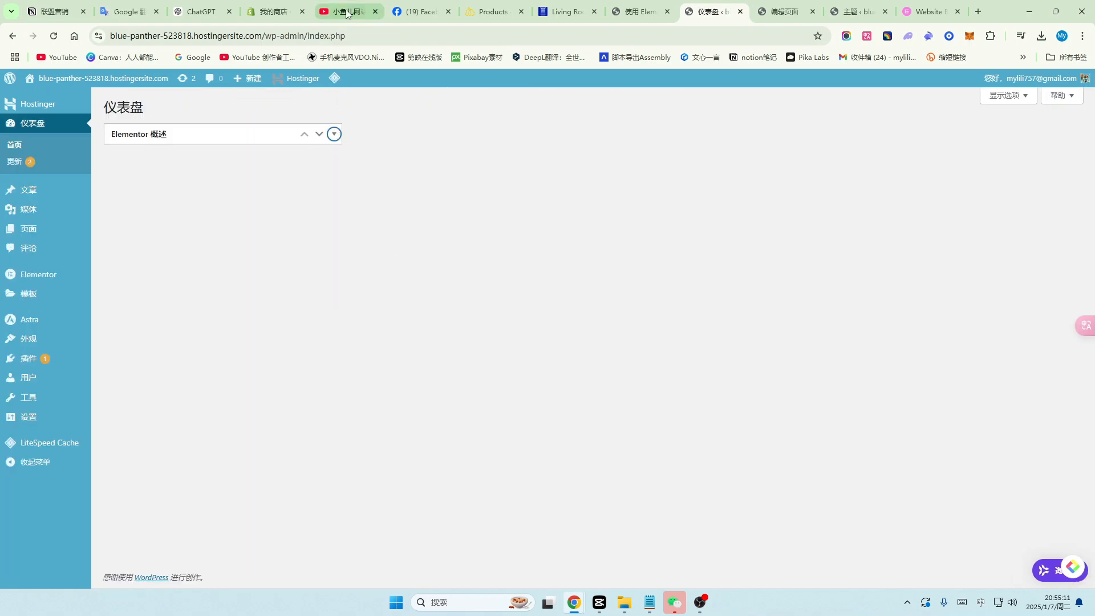
Switch to the 小鱼儿网站建设 YouTube channel and browse its website-building video tutorials.
click(347, 11)
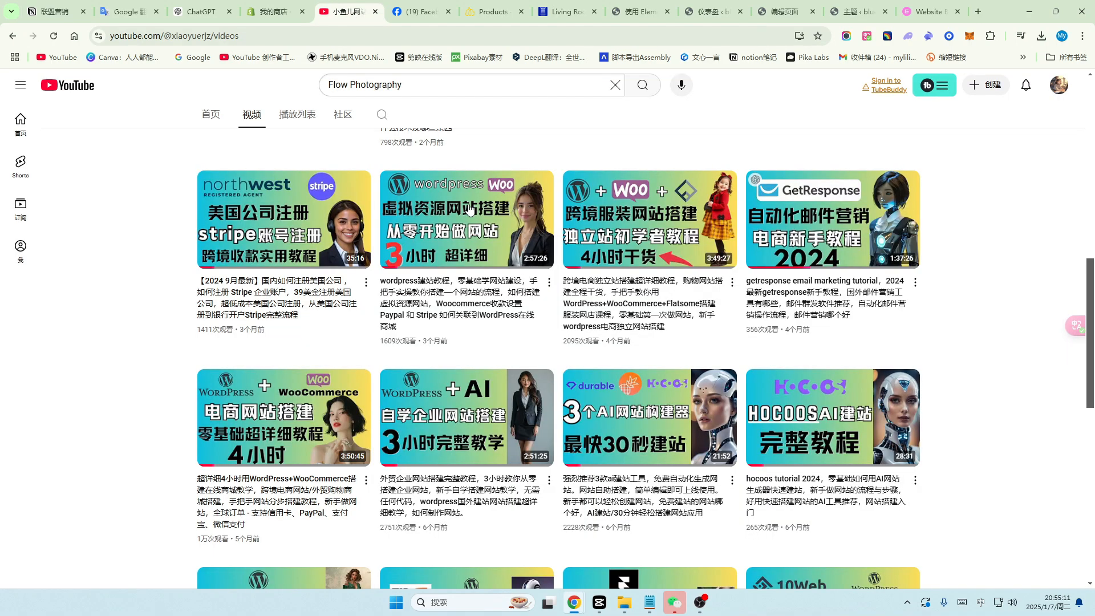
scroll(501, 322, up, 10)
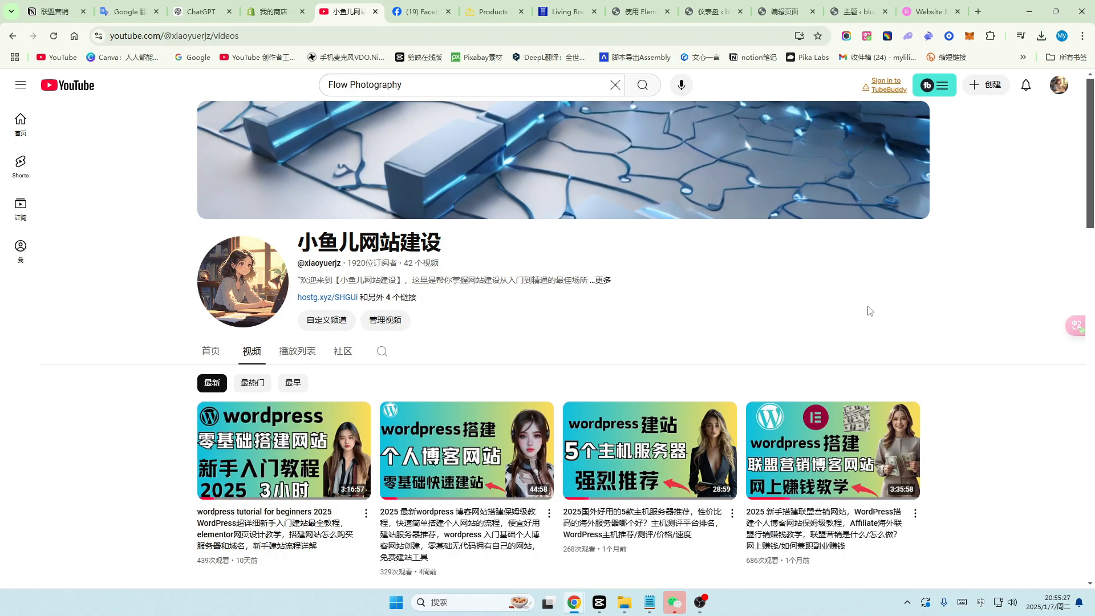
Return to the WordPress site, open its 安装新插件 page and examine the featured plugins available for installation.
click(852, 11)
click(117, 351)
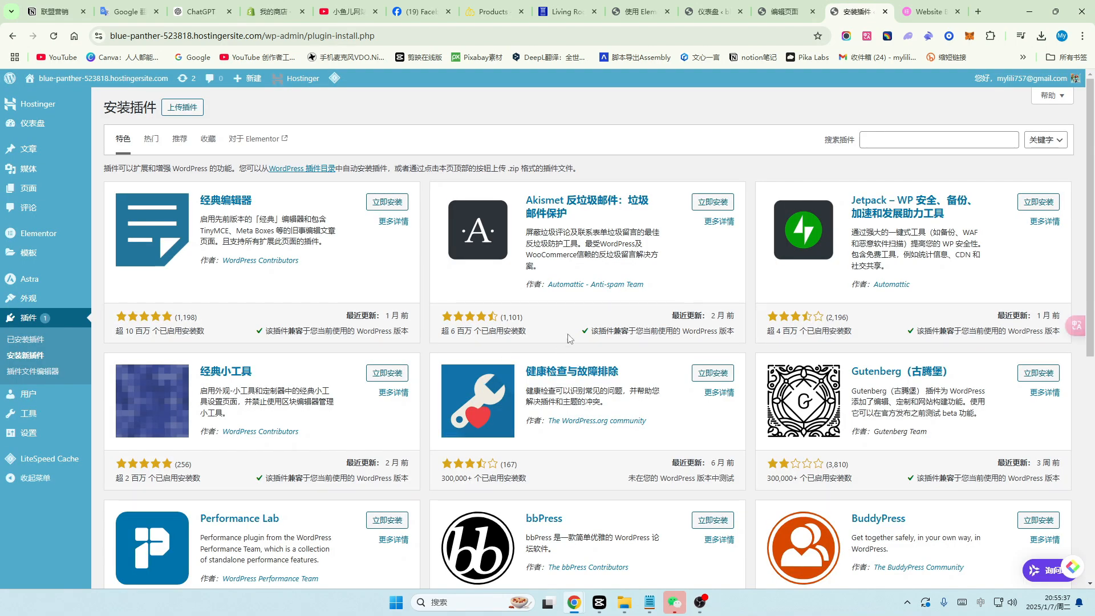
scroll(569, 336, down, 1)
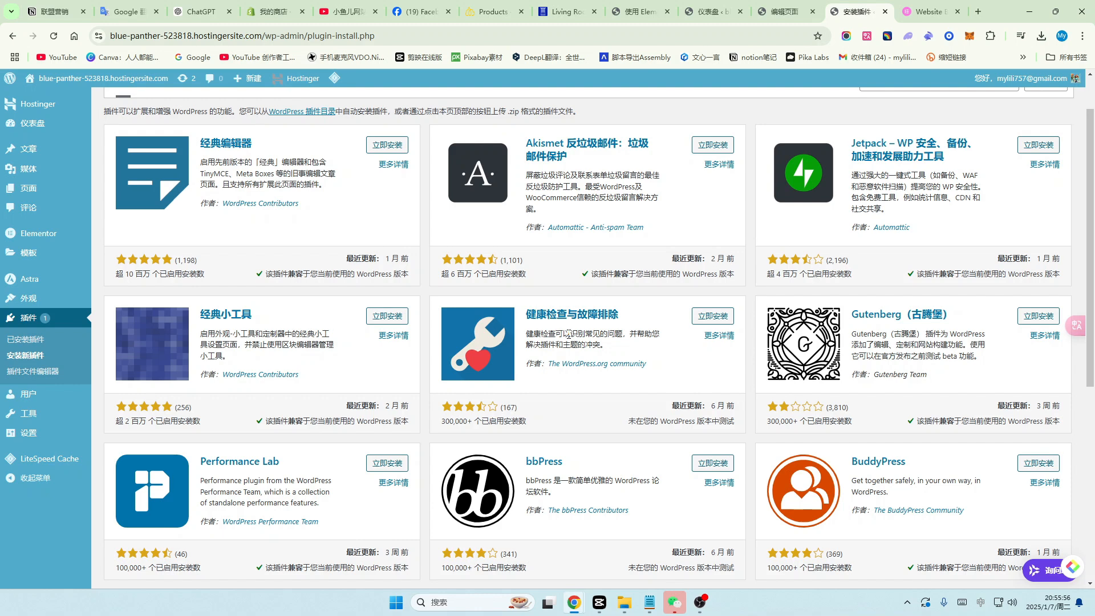
scroll(392, 319, down, 1)
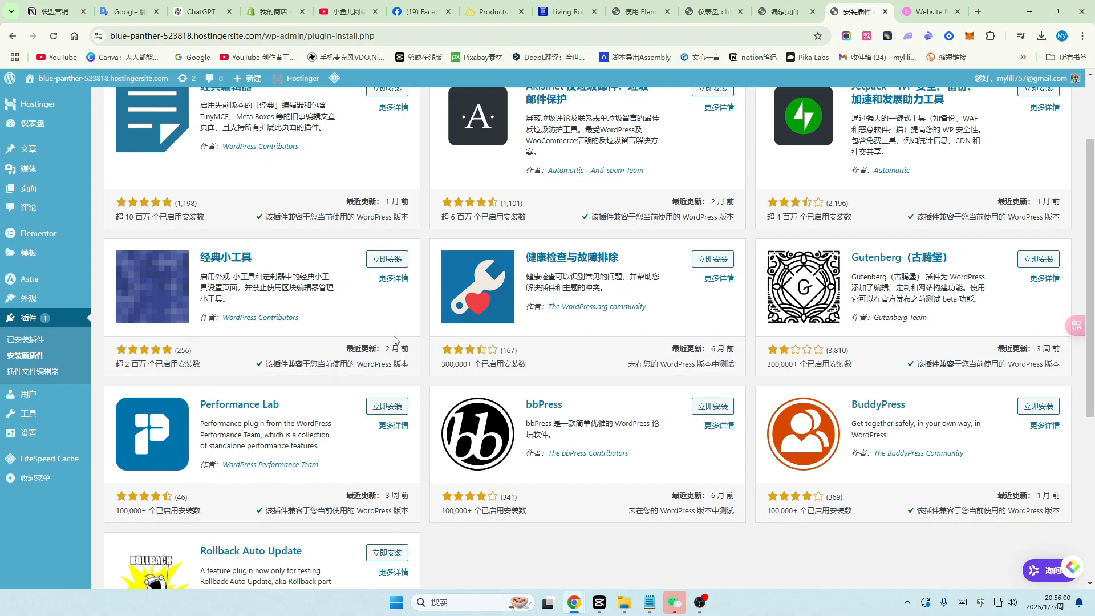
scroll(393, 339, up, 2)
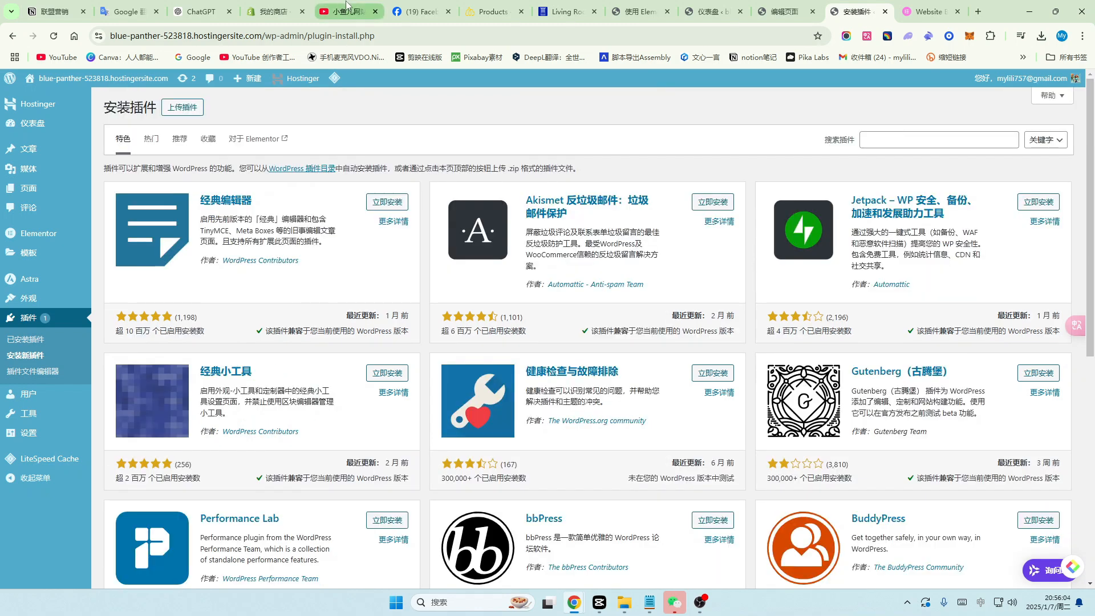
Switch back to the YouTube channel's video page and review its latest WordPress tutorials.
click(345, 11)
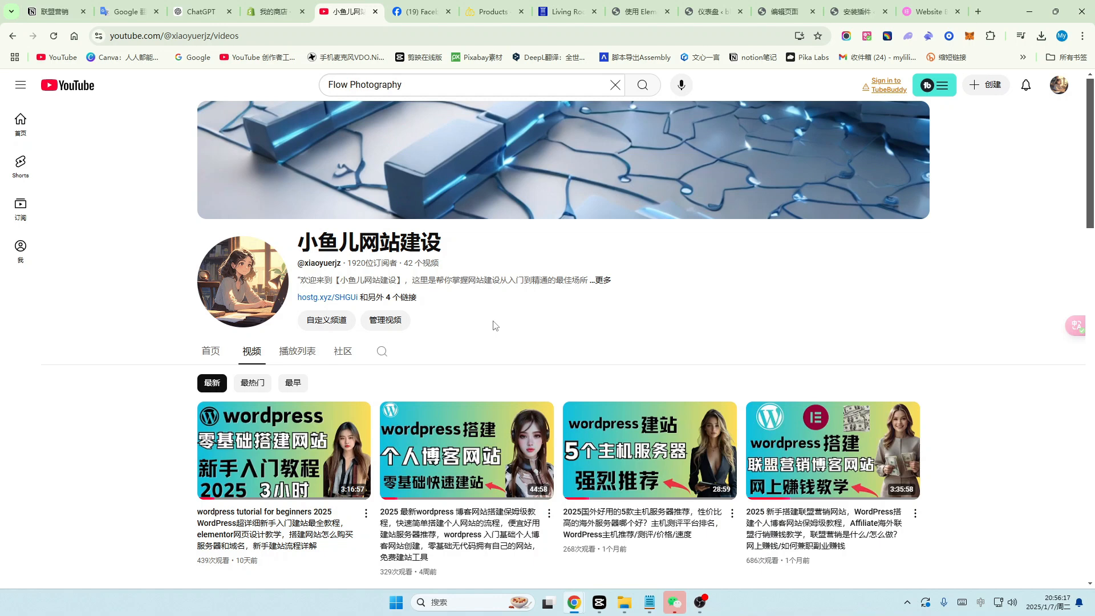
click(709, 12)
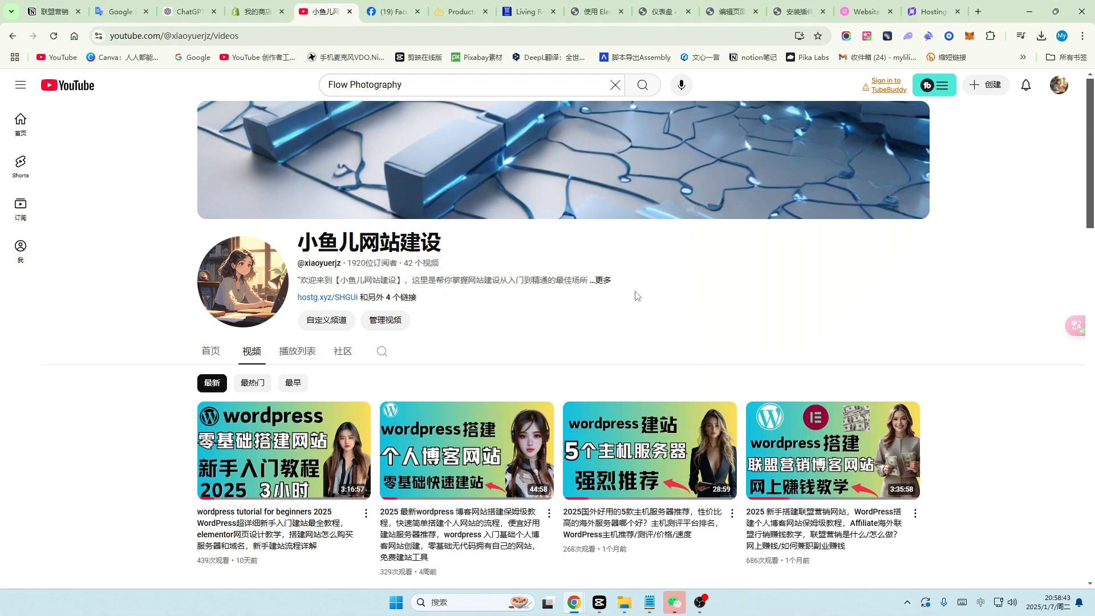
scroll(43, 399, down, 2)
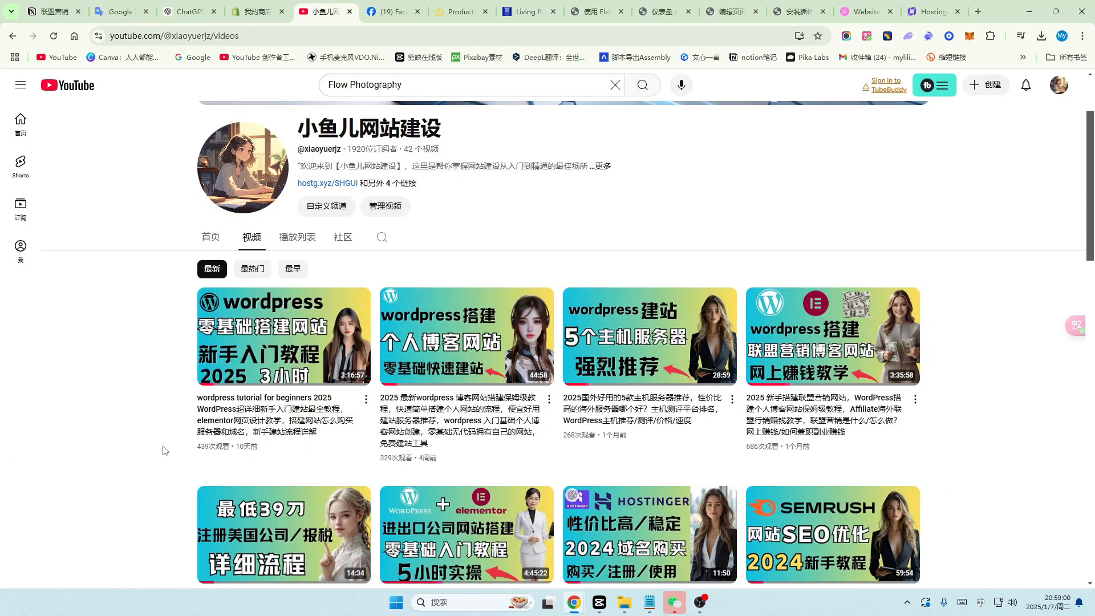
mouse_move(317, 453)
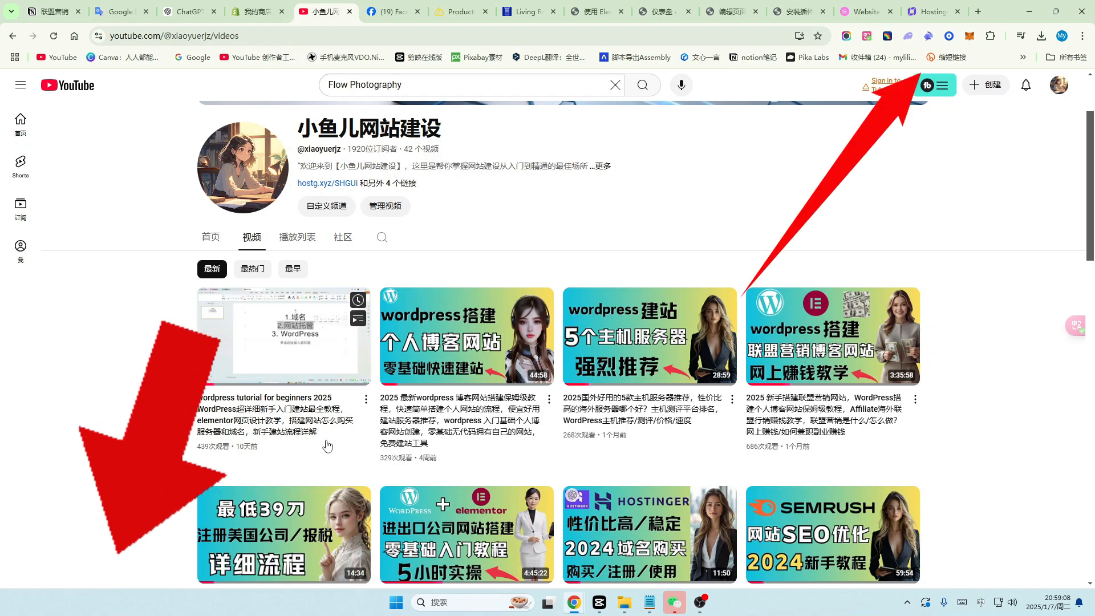
scroll(329, 204, up, 1)
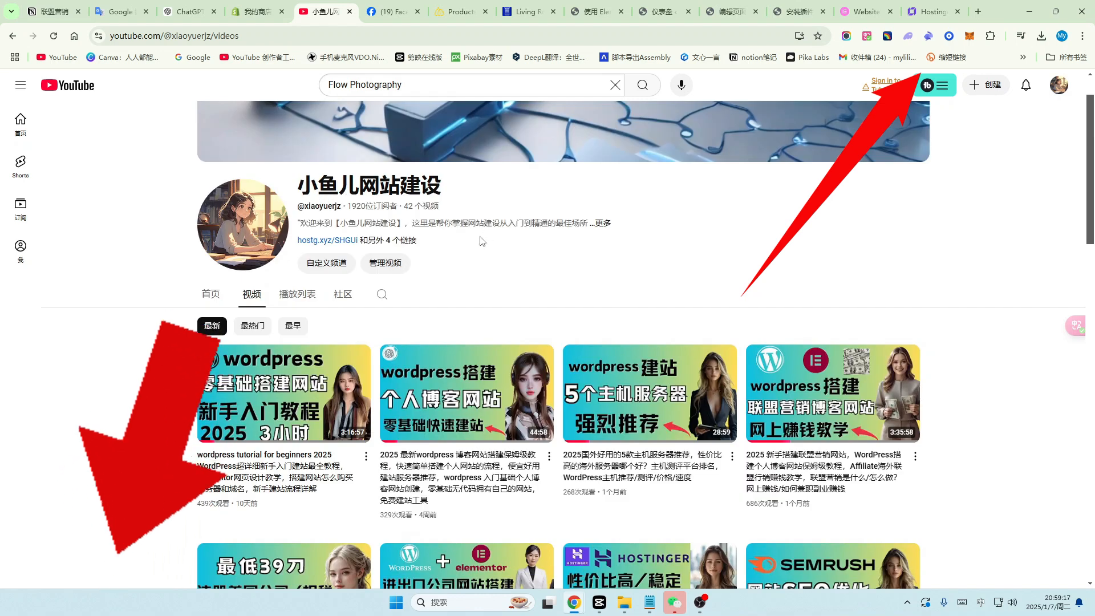